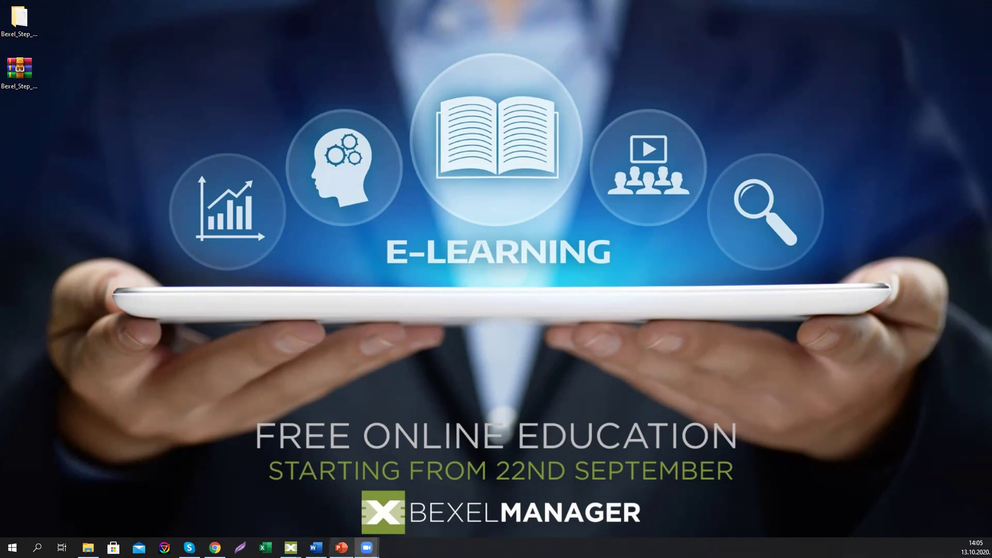
Step: Switch to Chrome and view the Standard Trial and Educational Licence request pages on the BEXEL Manager website
{"action": "left_click", "coordinate": [215, 547]}
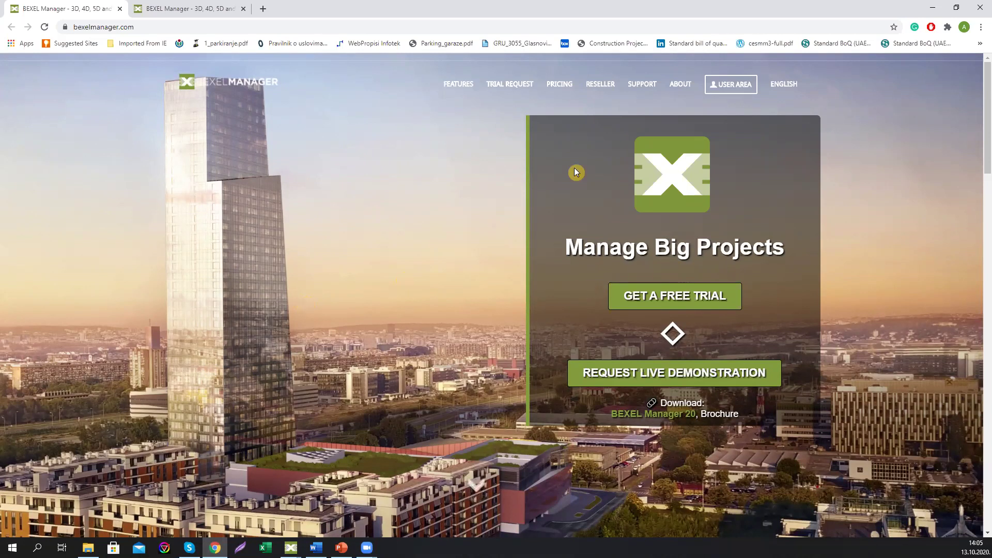
{"action": "mouse_move", "coordinate": [516, 89]}
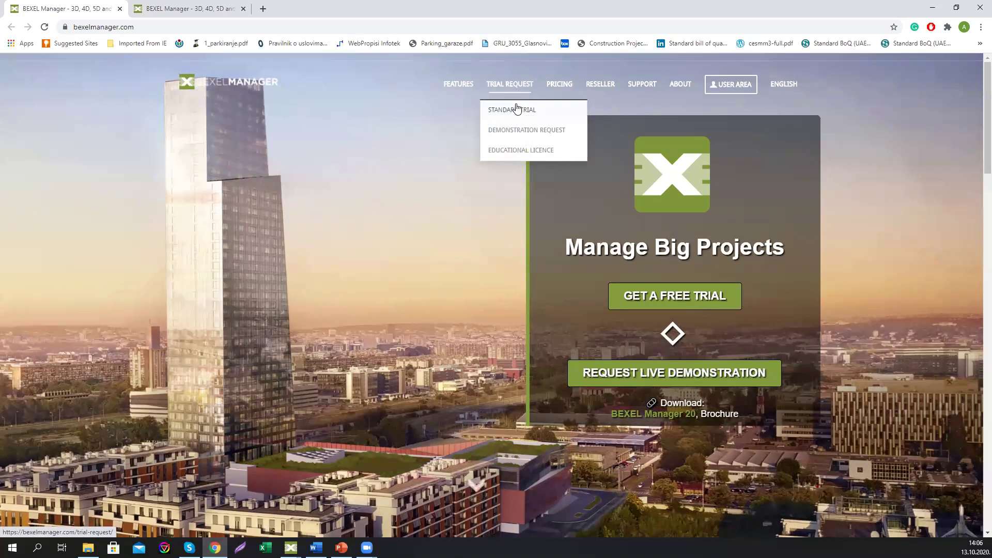
{"action": "left_click", "coordinate": [517, 109]}
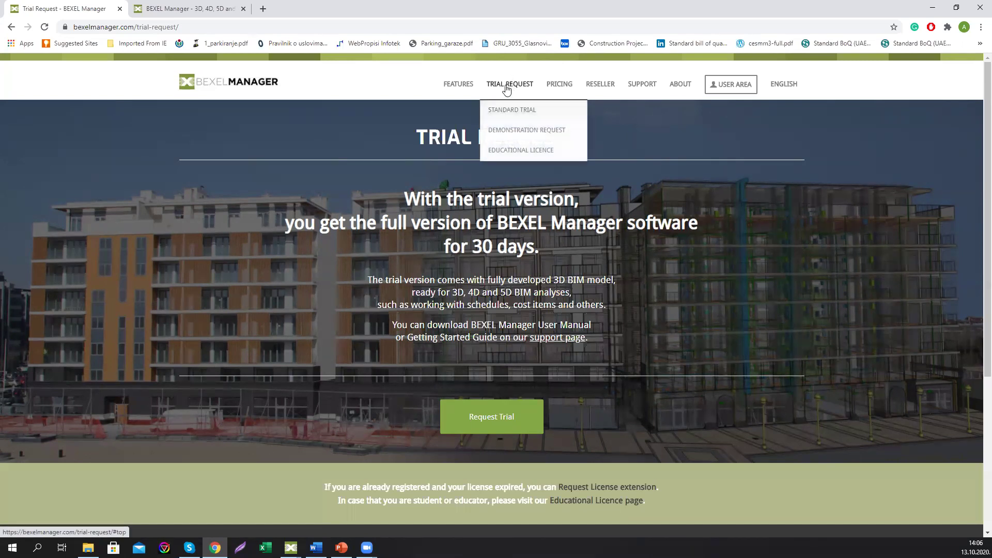
{"action": "left_click", "coordinate": [506, 151]}
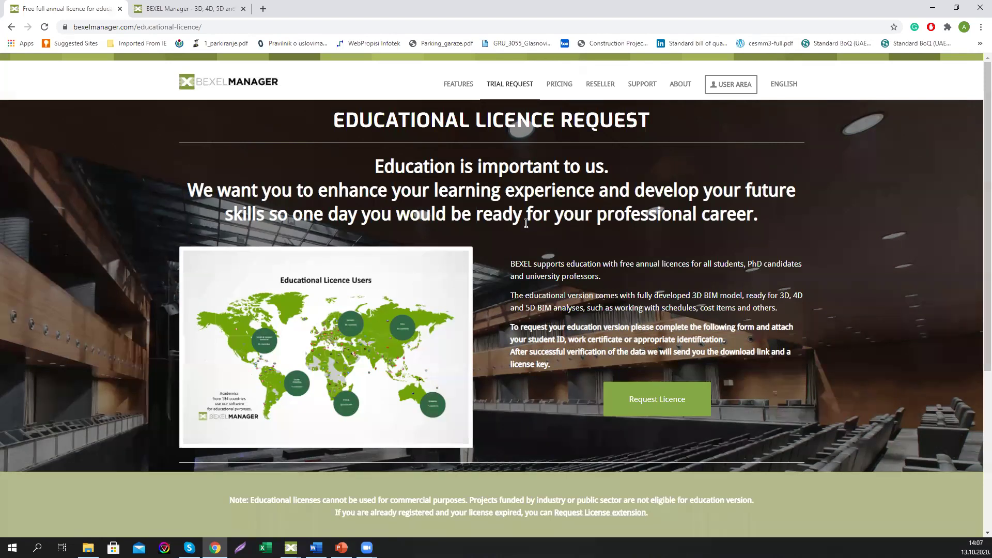
Step: Open the Materials page in the user area and look through the Manuals section, collapsing it when done
{"action": "left_click", "coordinate": [731, 87]}
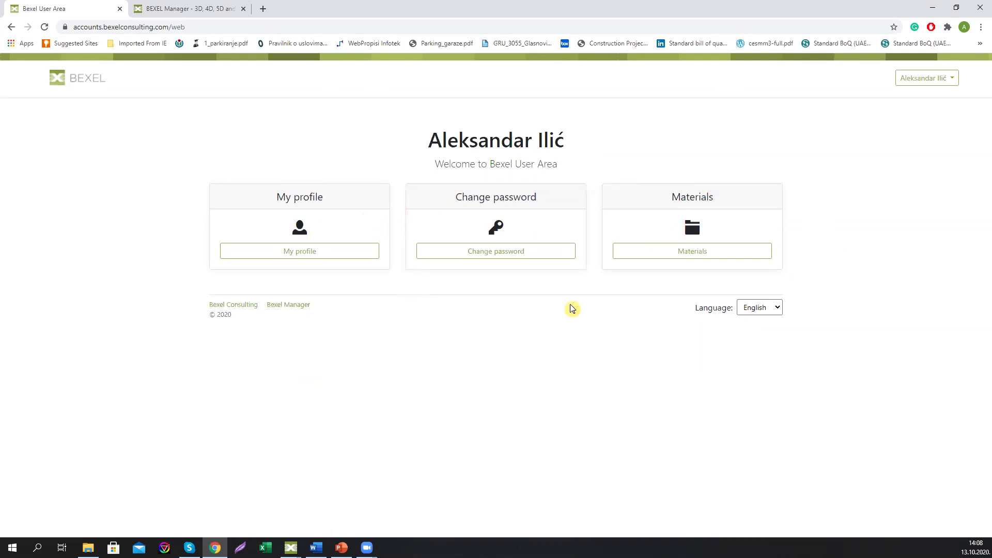
{"action": "left_click", "coordinate": [691, 257]}
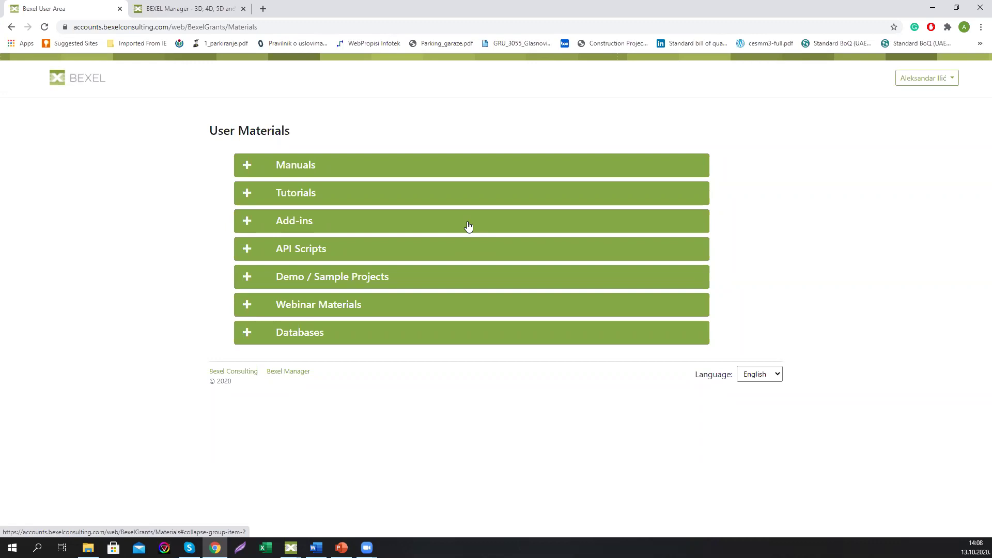
{"action": "left_click", "coordinate": [248, 169]}
{"action": "scroll", "coordinate": [334, 221], "scroll_direction": "down", "scroll_amount": 4}
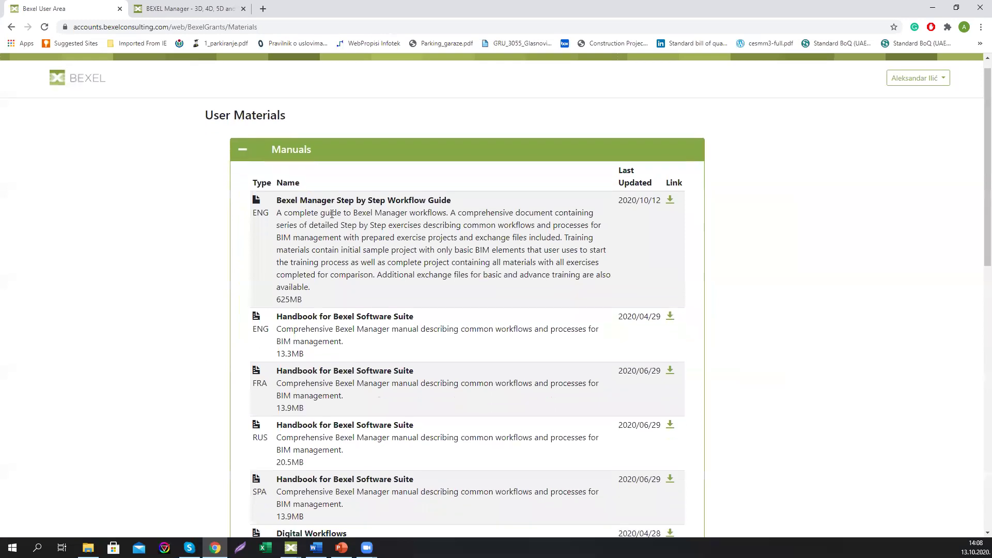
{"action": "scroll", "coordinate": [334, 220], "scroll_direction": "down", "scroll_amount": 4}
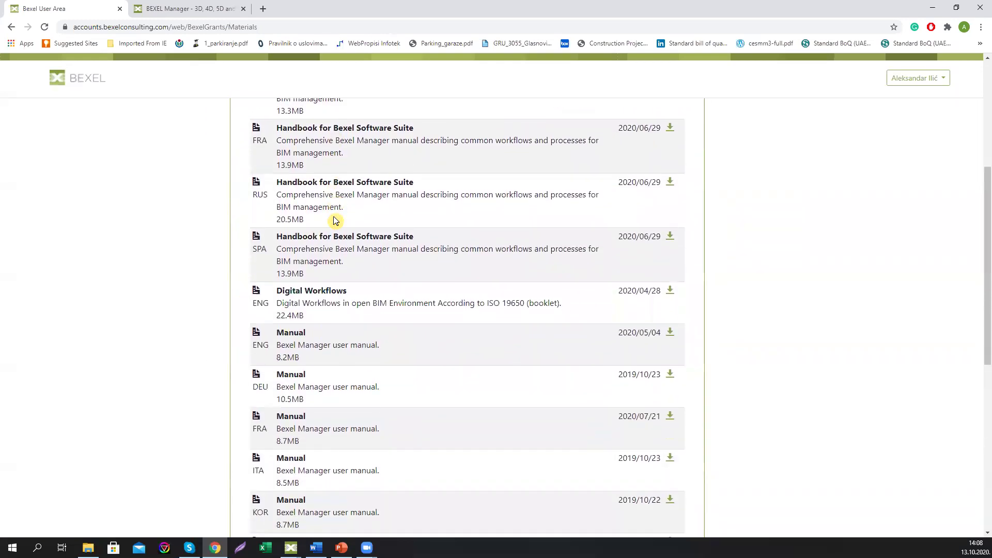
{"action": "scroll", "coordinate": [339, 228], "scroll_direction": "up", "scroll_amount": 4}
{"action": "scroll", "coordinate": [340, 233], "scroll_direction": "down", "scroll_amount": 7}
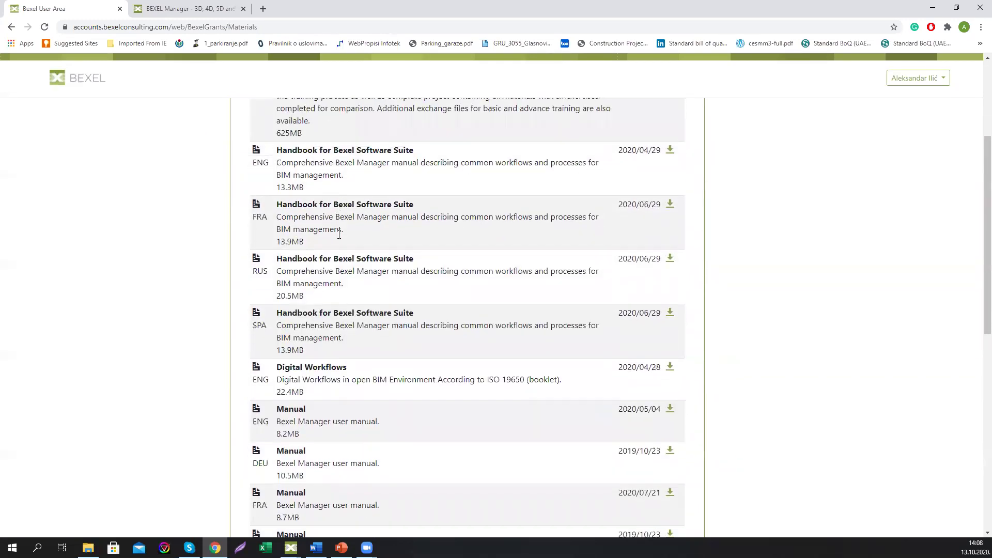
{"action": "scroll", "coordinate": [341, 277], "scroll_direction": "up", "scroll_amount": 18}
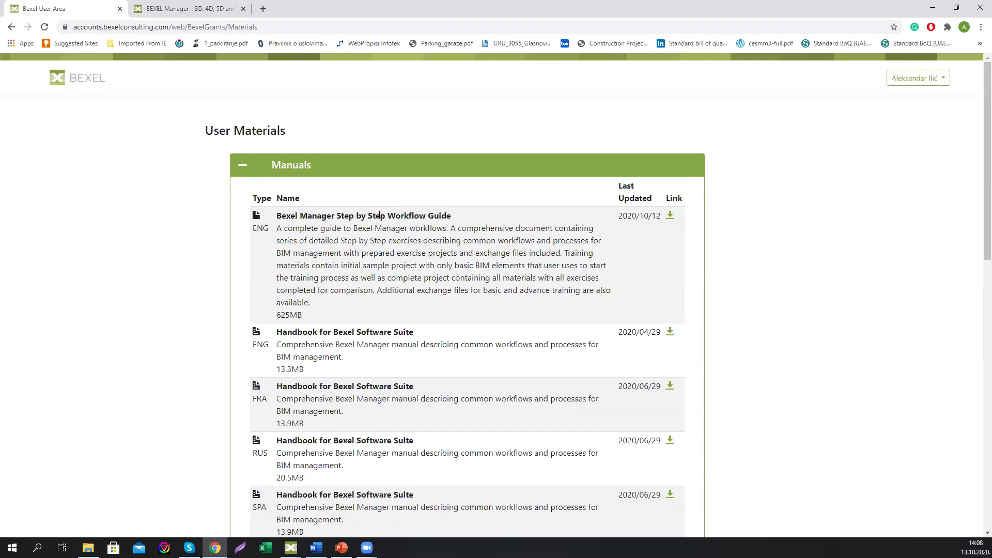
{"action": "left_click", "coordinate": [247, 167]}
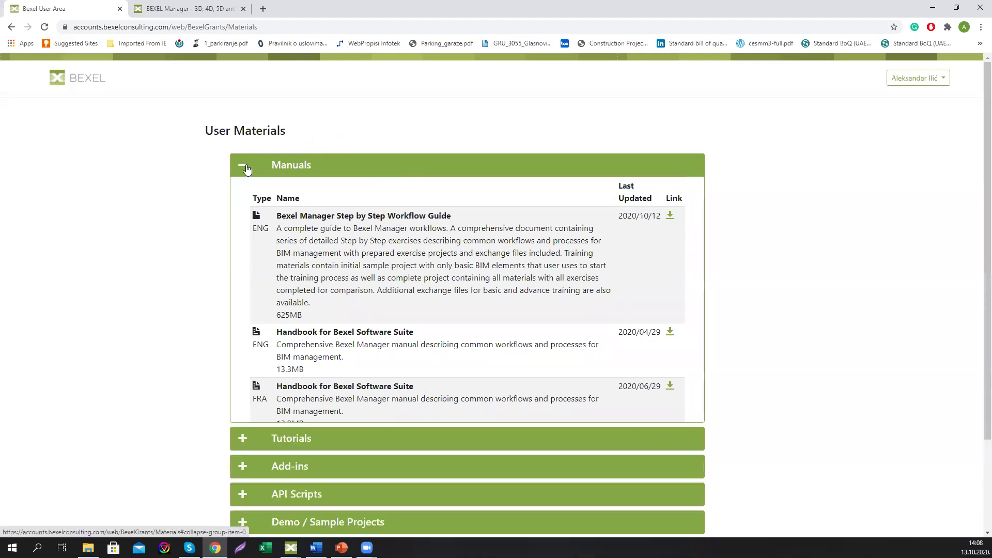
Step: Expand the Tutorials section, review the listed video tutorials and collapse it again
{"action": "left_click", "coordinate": [246, 194]}
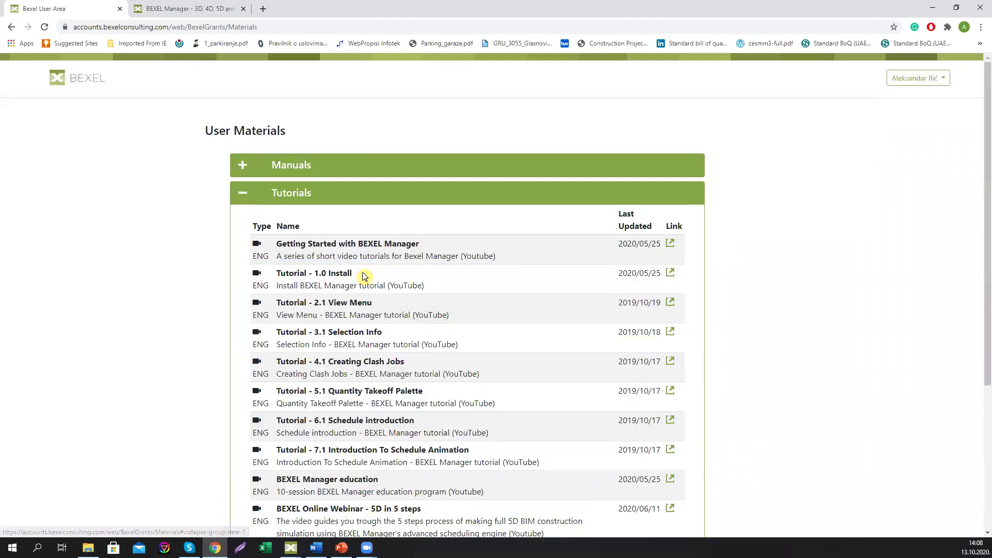
{"action": "scroll", "coordinate": [364, 276], "scroll_direction": "down", "scroll_amount": 4}
{"action": "scroll", "coordinate": [362, 274], "scroll_direction": "up", "scroll_amount": 3}
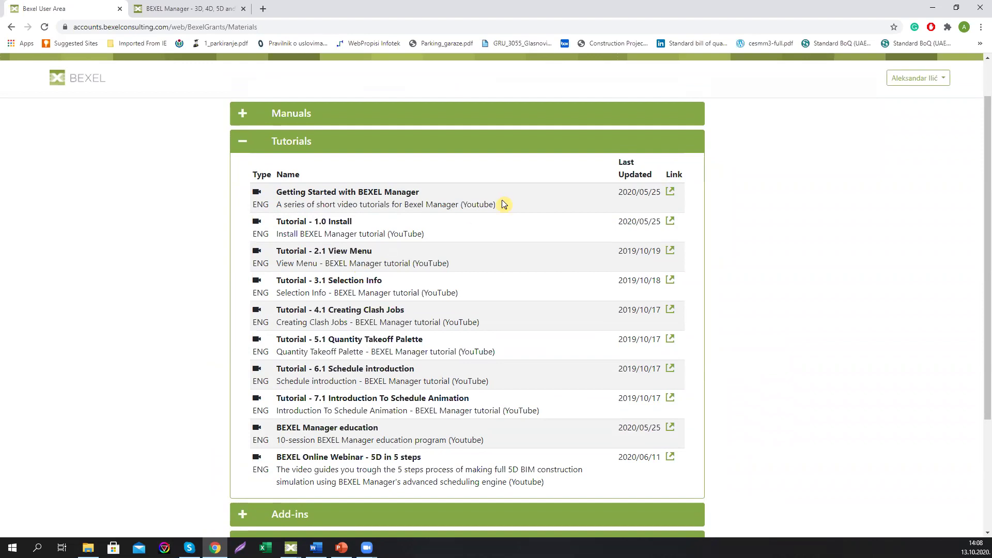
{"action": "left_click", "coordinate": [245, 143]}
Step: View the contents of the Add-ins section and the API Scripts section, collapsing each one after viewing
{"action": "left_click", "coordinate": [246, 224]}
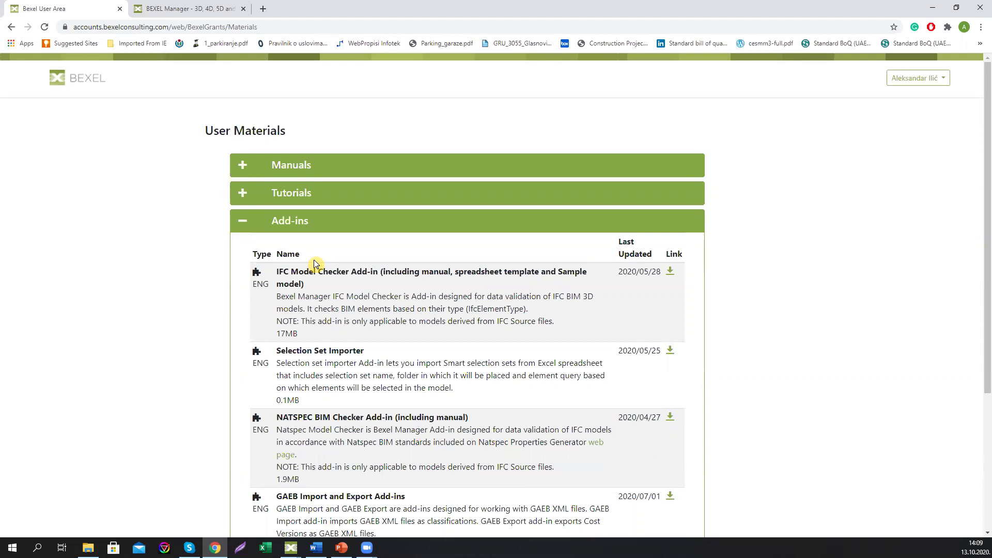
{"action": "left_click", "coordinate": [247, 226]}
{"action": "left_click", "coordinate": [250, 248]}
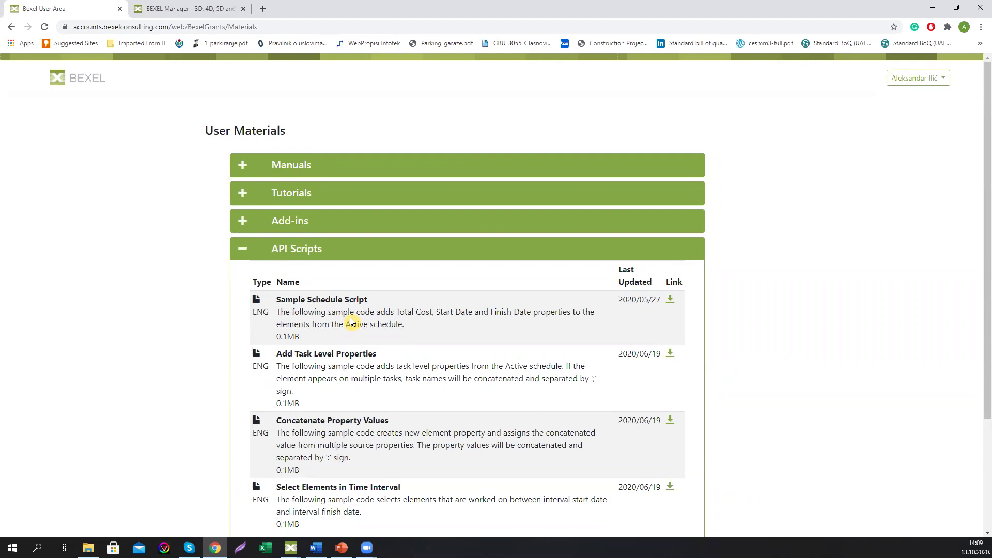
{"action": "left_click", "coordinate": [246, 256]}
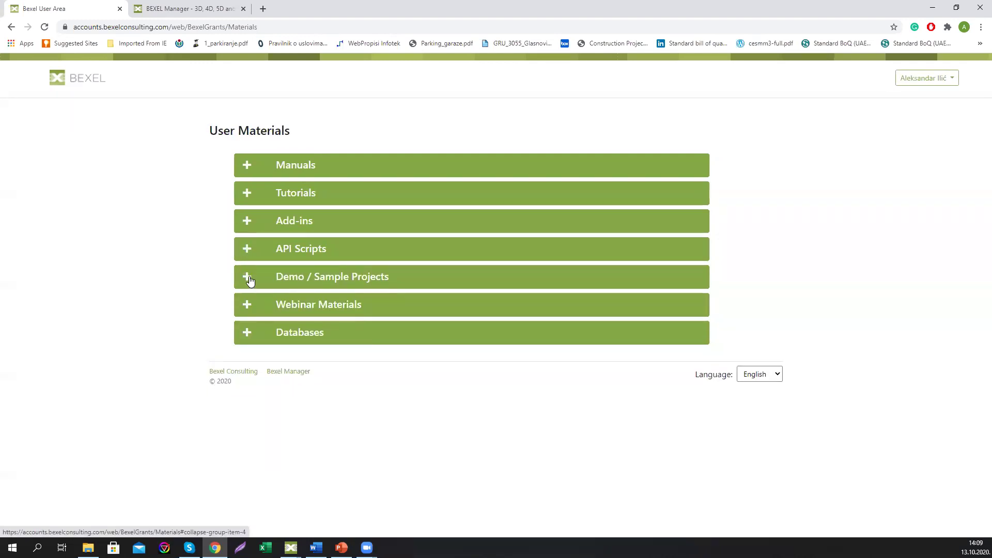
Step: Look through the sample projects in the Demo / Sample Projects section and collapse it again
{"action": "left_click", "coordinate": [248, 280]}
{"action": "scroll", "coordinate": [305, 292], "scroll_direction": "down", "scroll_amount": 3}
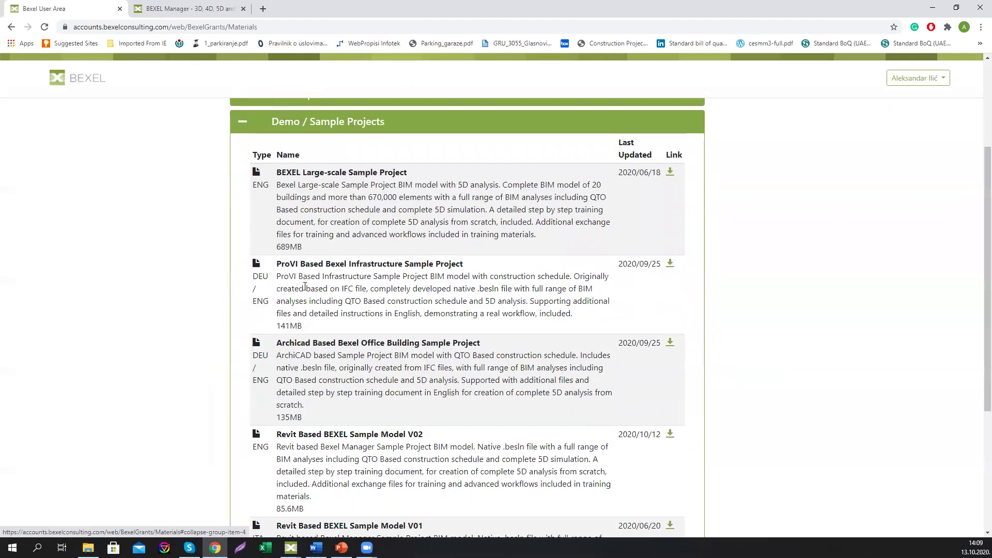
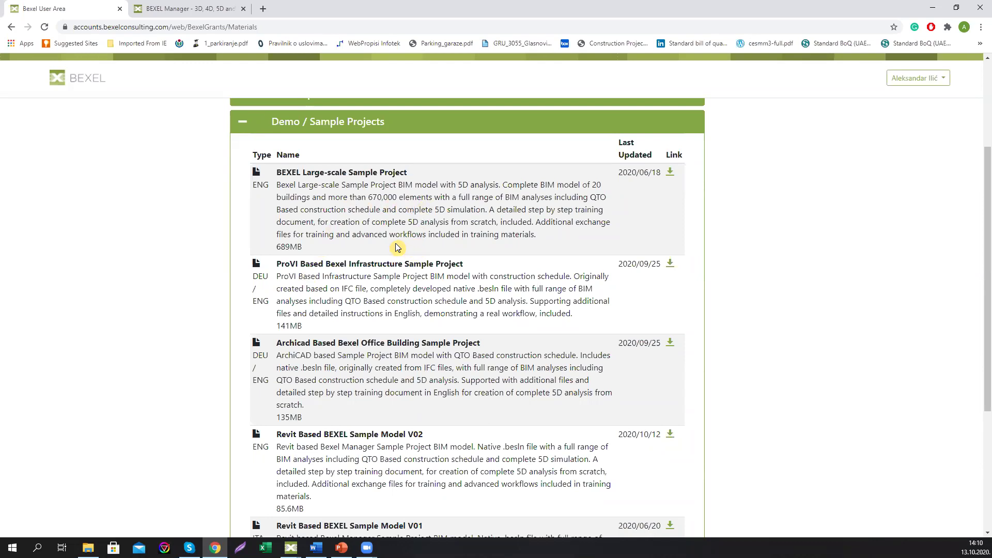
{"action": "scroll", "coordinate": [395, 242], "scroll_direction": "down", "scroll_amount": 1}
{"action": "scroll", "coordinate": [397, 244], "scroll_direction": "up", "scroll_amount": 1}
{"action": "scroll", "coordinate": [409, 259], "scroll_direction": "down", "scroll_amount": 1}
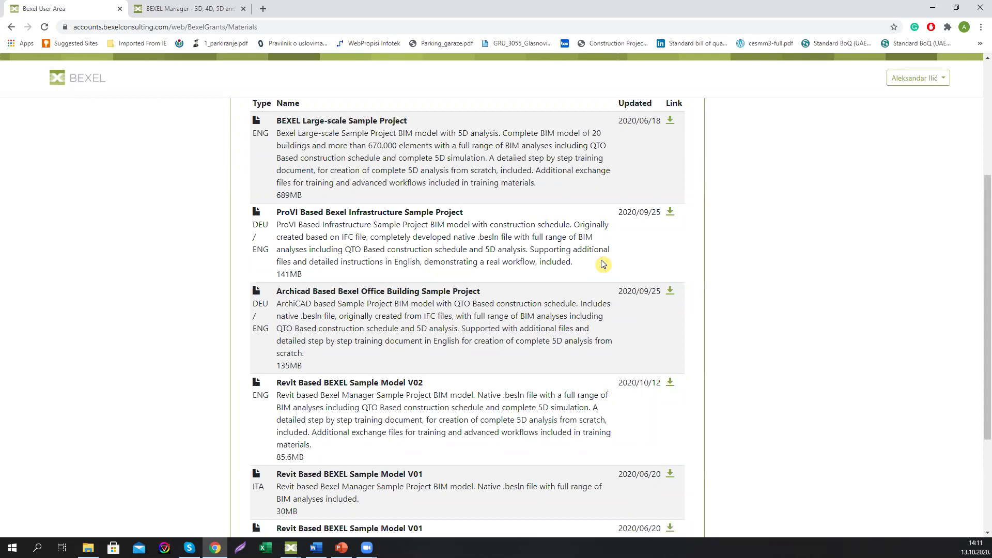
{"action": "scroll", "coordinate": [449, 336], "scroll_direction": "down", "scroll_amount": 2}
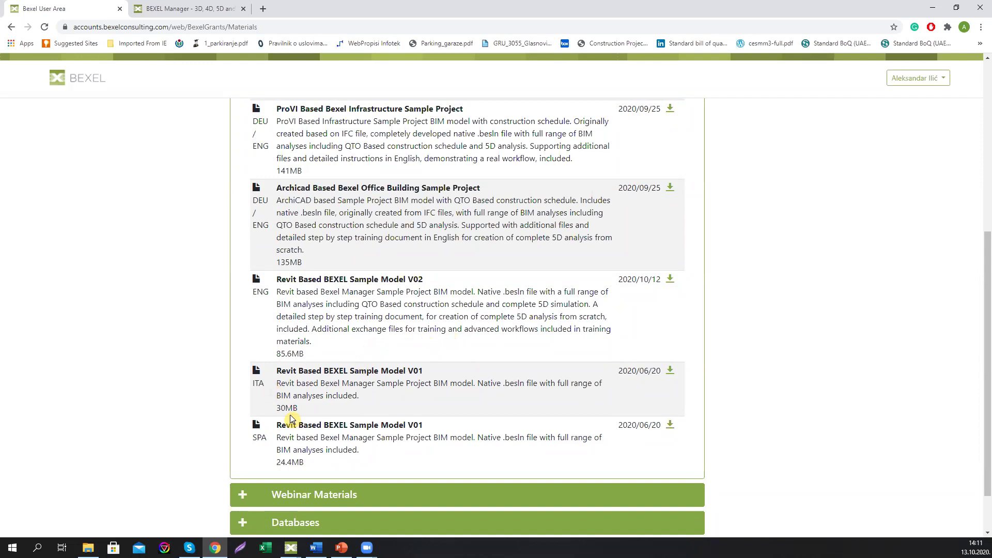
{"action": "scroll", "coordinate": [290, 419], "scroll_direction": "up", "scroll_amount": 5}
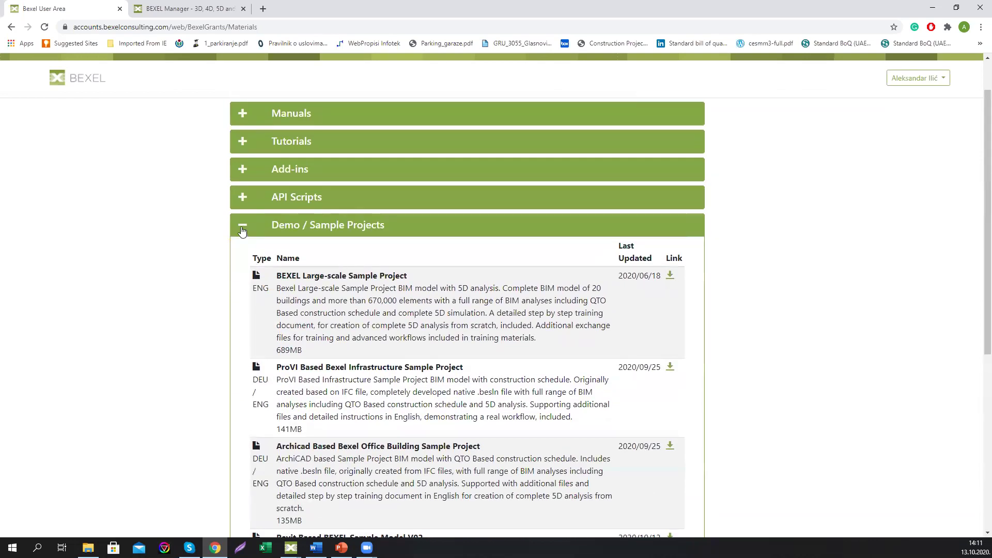
{"action": "left_click", "coordinate": [242, 231]}
Step: Look through the downloadable files in the Webinar Materials section and collapse it again
{"action": "left_click", "coordinate": [248, 310]}
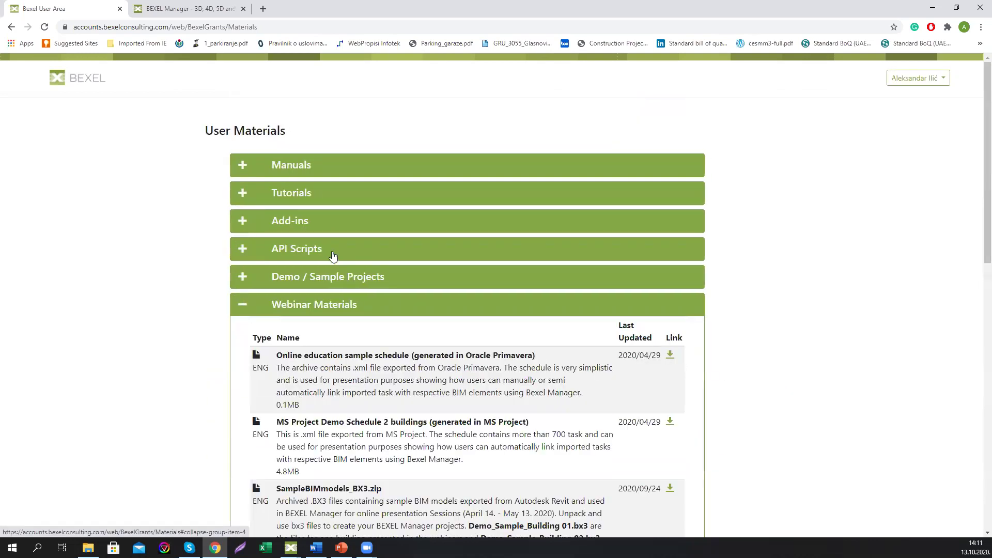
{"action": "scroll", "coordinate": [333, 256], "scroll_direction": "down", "scroll_amount": 3}
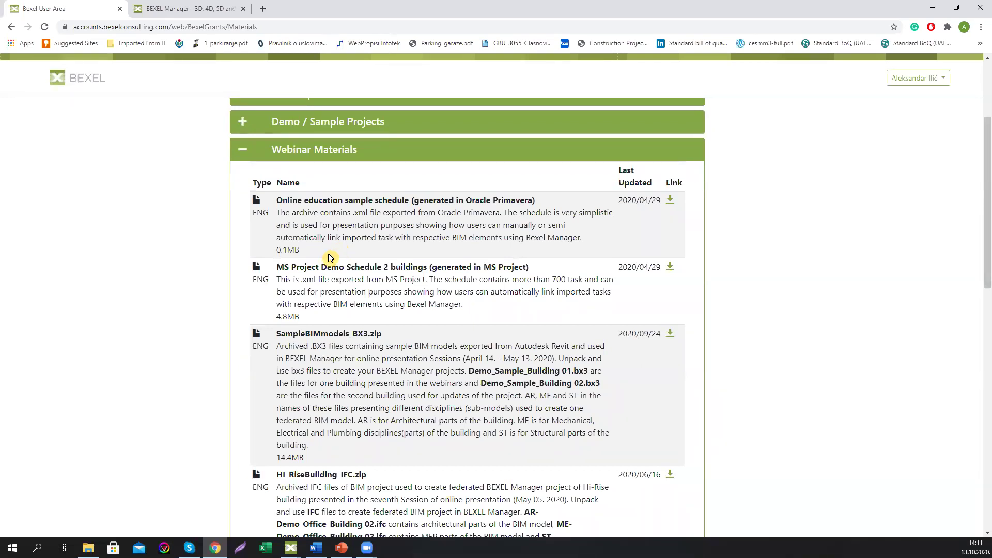
{"action": "scroll", "coordinate": [331, 257], "scroll_direction": "down", "scroll_amount": 3}
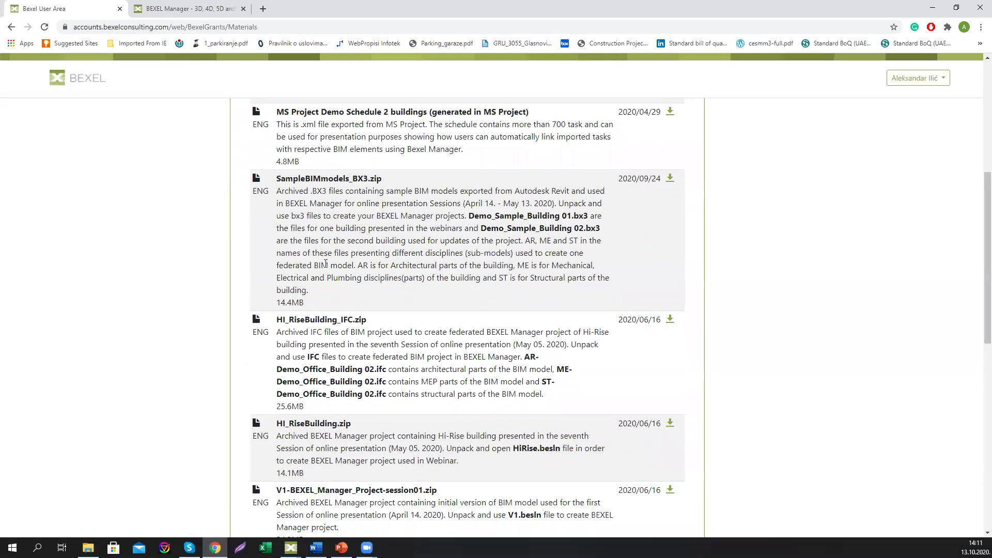
{"action": "scroll", "coordinate": [325, 264], "scroll_direction": "up", "scroll_amount": 4}
{"action": "scroll", "coordinate": [323, 264], "scroll_direction": "down", "scroll_amount": 3}
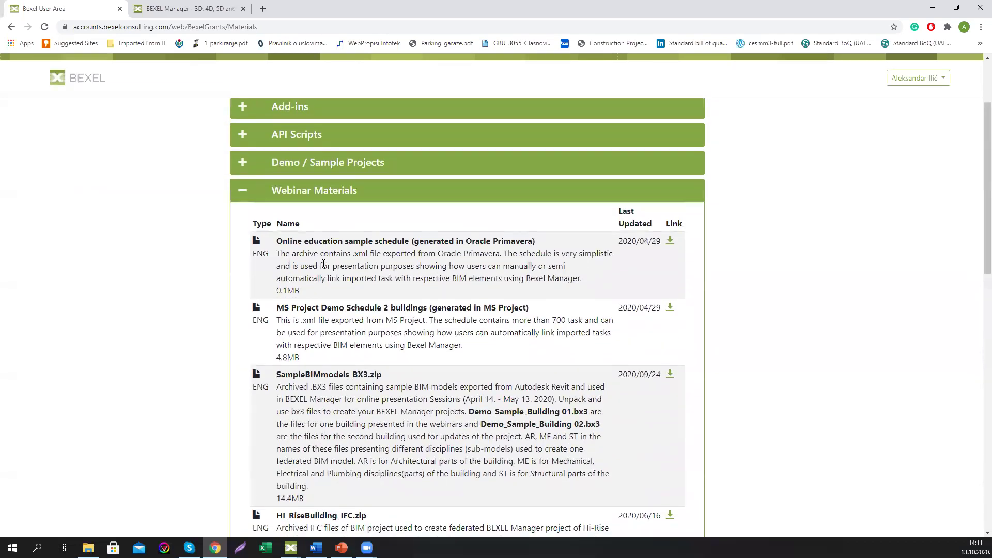
{"action": "scroll", "coordinate": [310, 262], "scroll_direction": "up", "scroll_amount": 4}
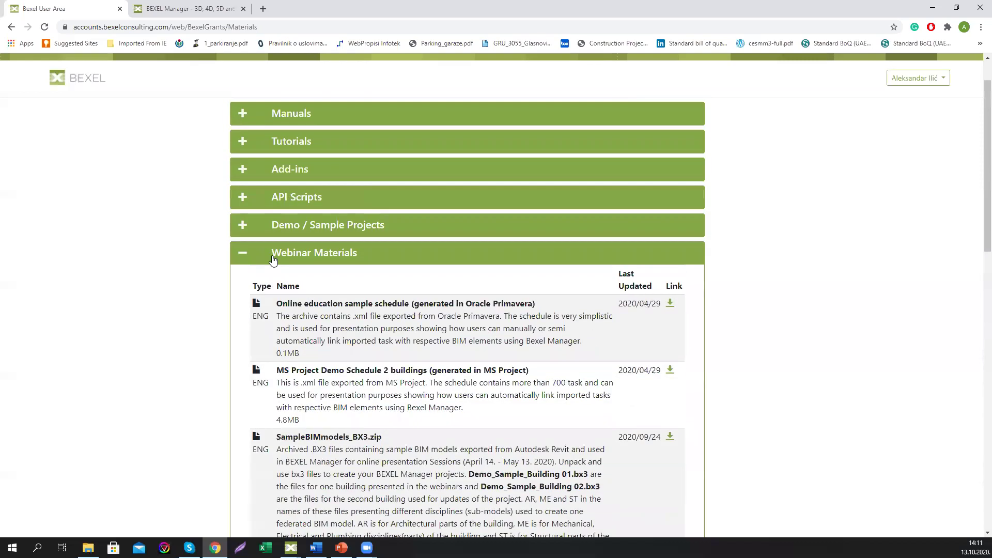
{"action": "left_click", "coordinate": [246, 257]}
Step: Look through the cost classifications in the Databases section, collapse it and minimize the browser to return to the desktop
{"action": "left_click", "coordinate": [248, 332]}
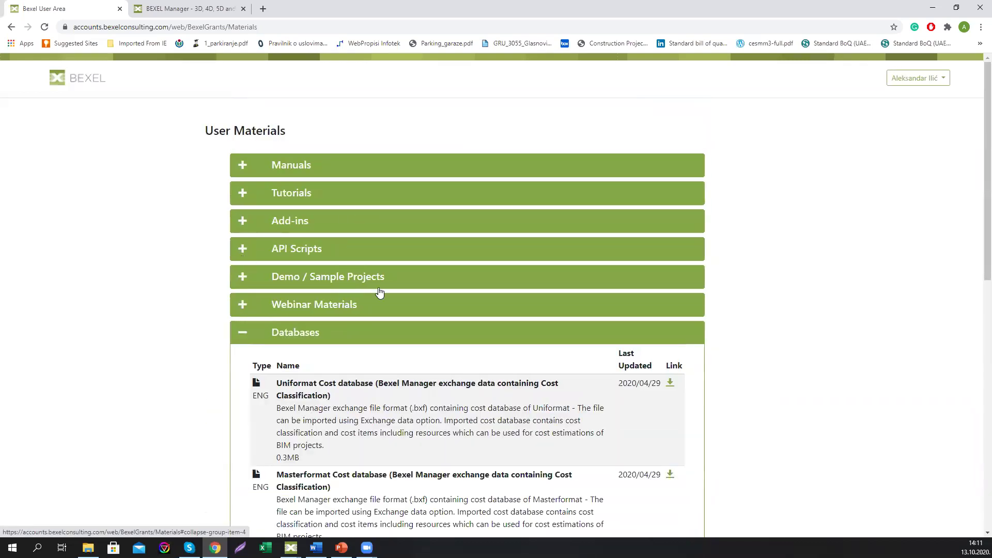
{"action": "scroll", "coordinate": [379, 282], "scroll_direction": "down", "scroll_amount": 4}
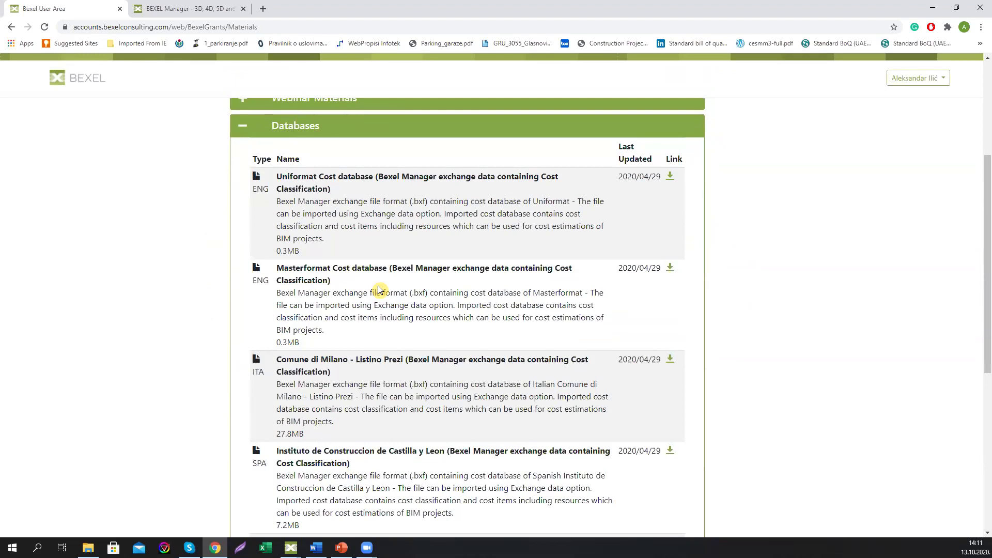
{"action": "scroll", "coordinate": [349, 285], "scroll_direction": "down", "scroll_amount": 3}
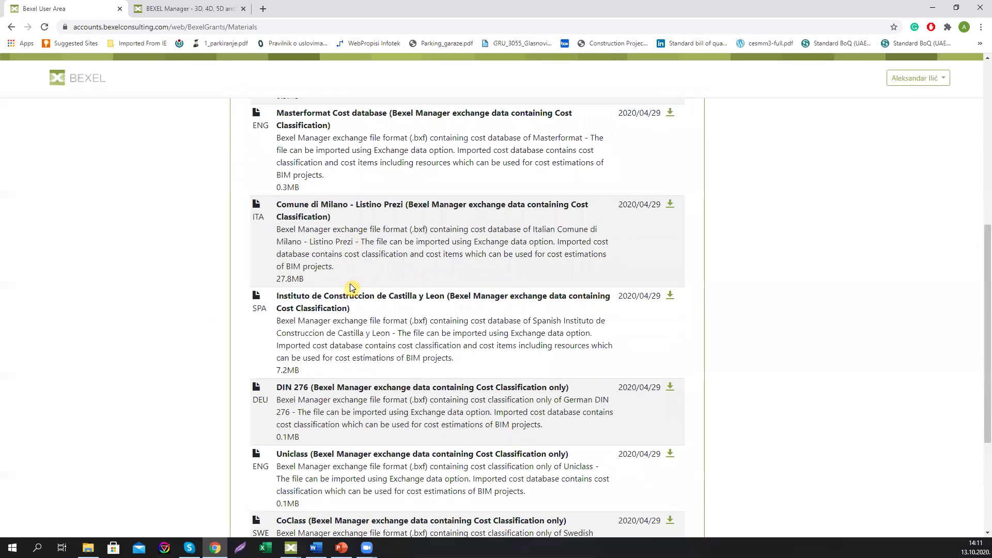
{"action": "scroll", "coordinate": [349, 287], "scroll_direction": "down", "scroll_amount": 4}
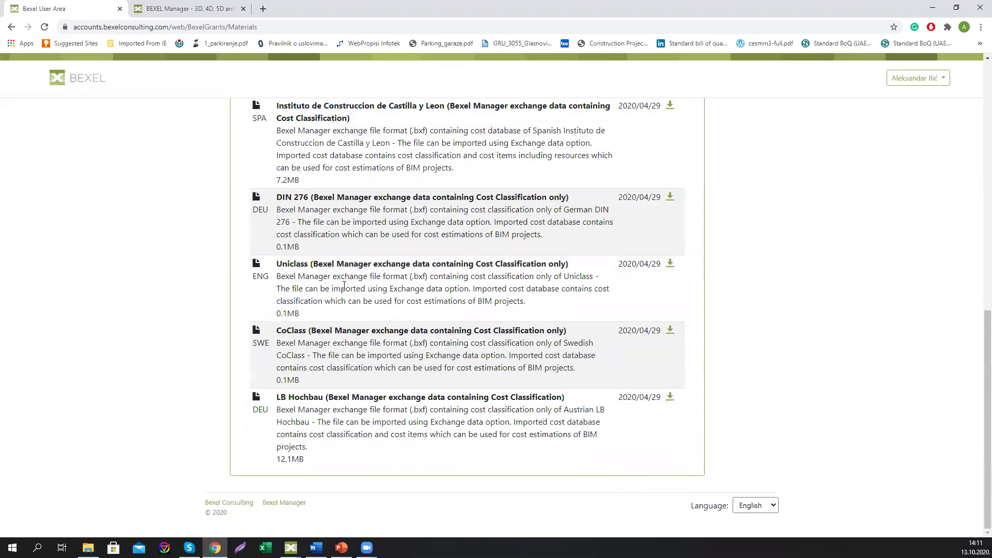
{"action": "scroll", "coordinate": [344, 285], "scroll_direction": "up", "scroll_amount": 6}
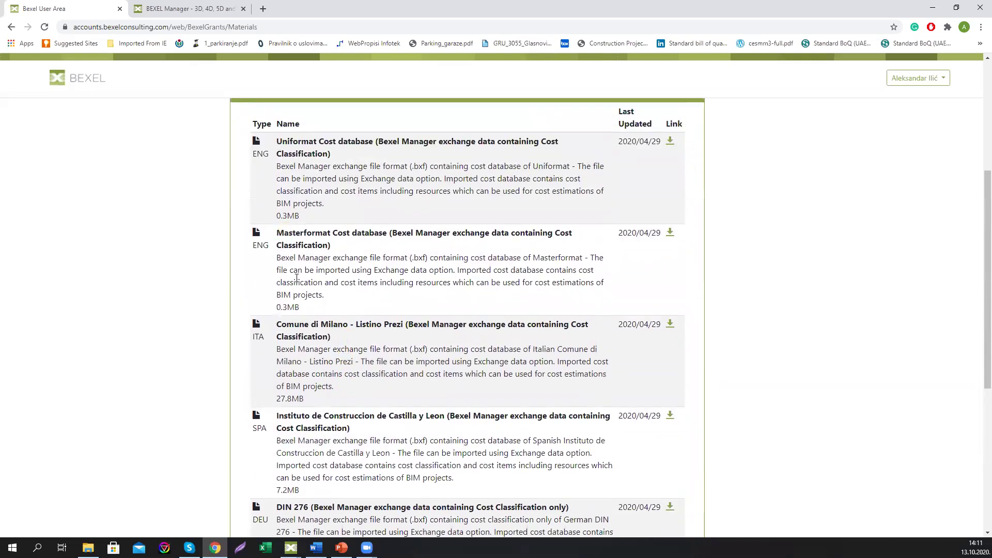
{"action": "scroll", "coordinate": [297, 279], "scroll_direction": "down", "scroll_amount": 6}
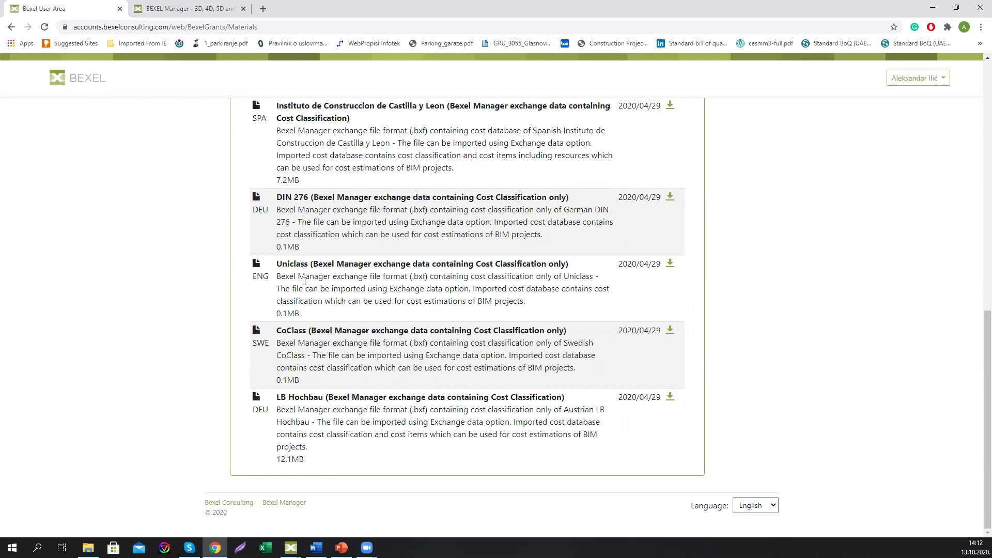
{"action": "scroll", "coordinate": [517, 207], "scroll_direction": "up", "scroll_amount": 10}
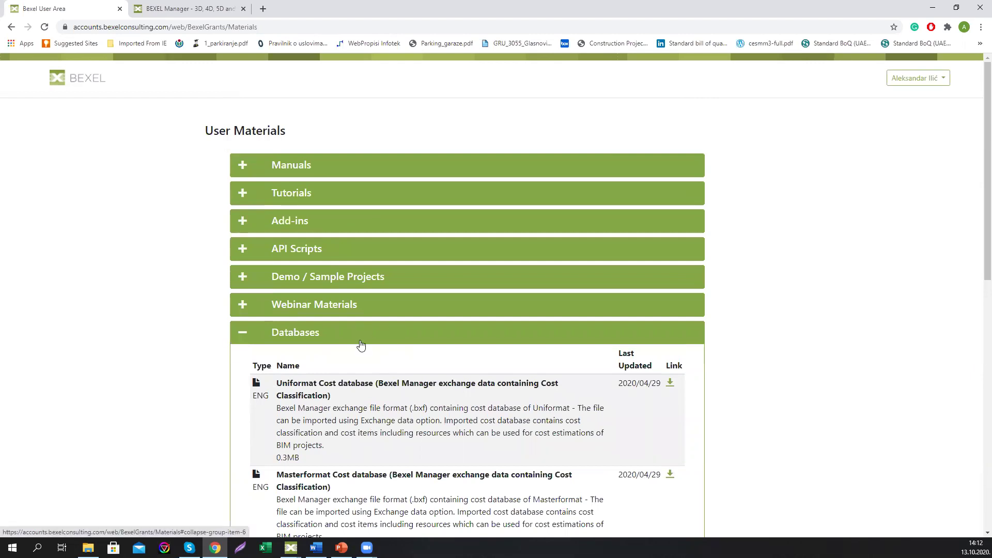
{"action": "left_click", "coordinate": [242, 341]}
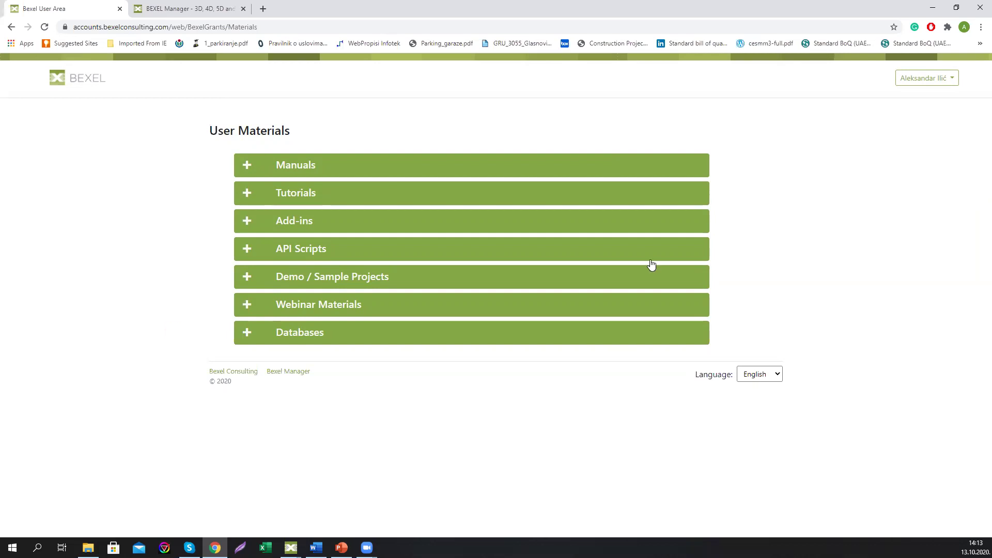
{"action": "left_click", "coordinate": [930, 12]}
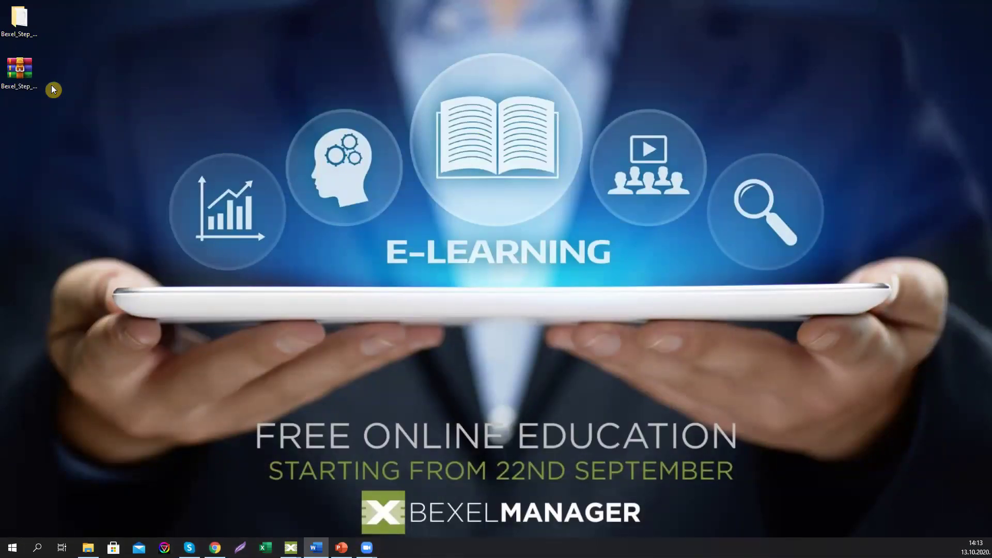
Step: Switch to File Explorer and view the two sample project folders, Complete and Start, in the Bexel_Step_By_Step_Workflow_Guide_ENG folder
{"action": "left_click", "coordinate": [32, 72]}
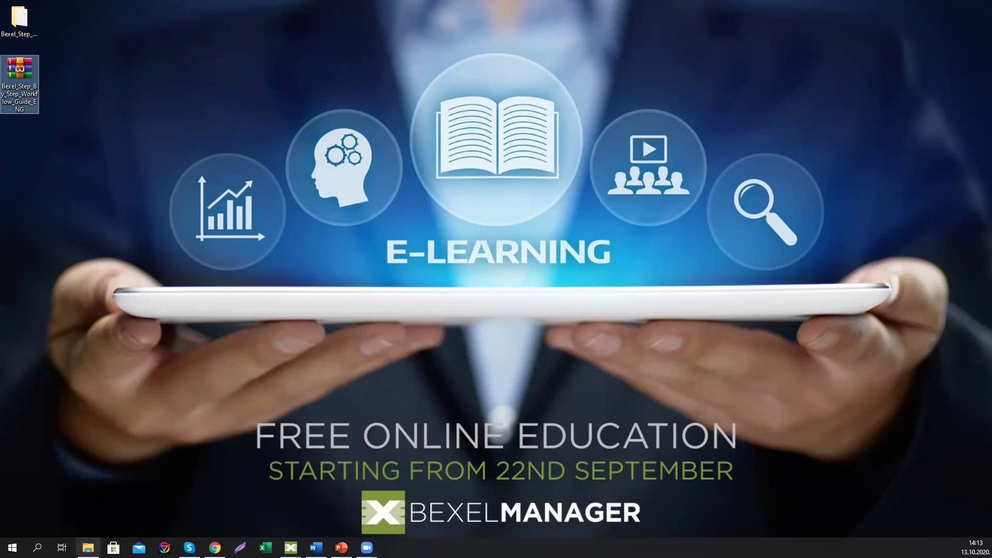
{"action": "left_click", "coordinate": [88, 547]}
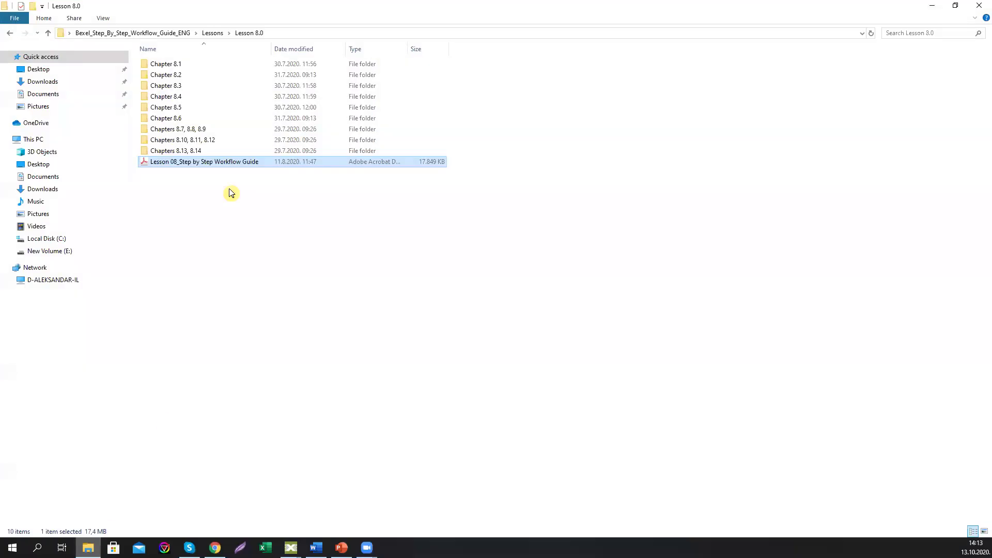
{"action": "left_click", "coordinate": [177, 33]}
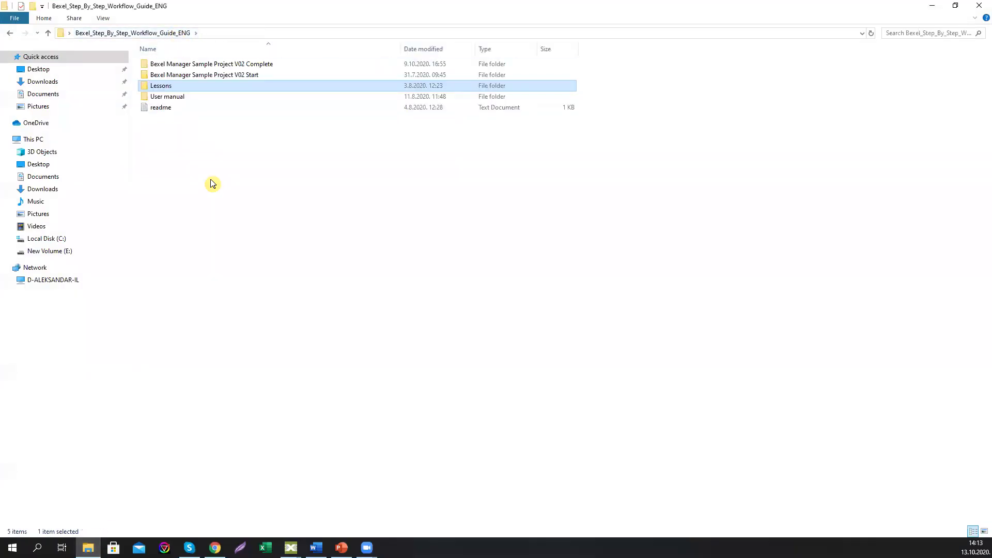
{"action": "left_click", "coordinate": [247, 64]}
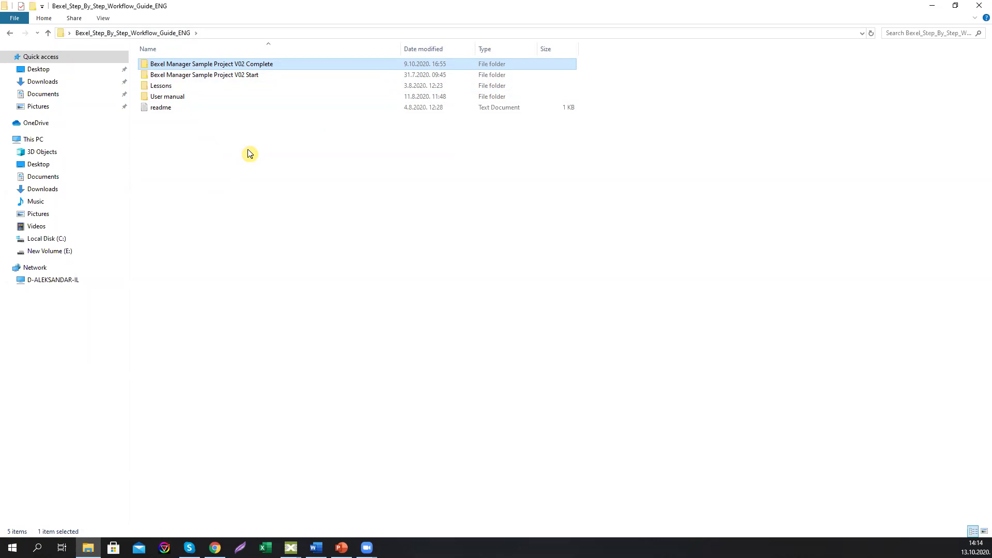
{"action": "left_click", "coordinate": [235, 75]}
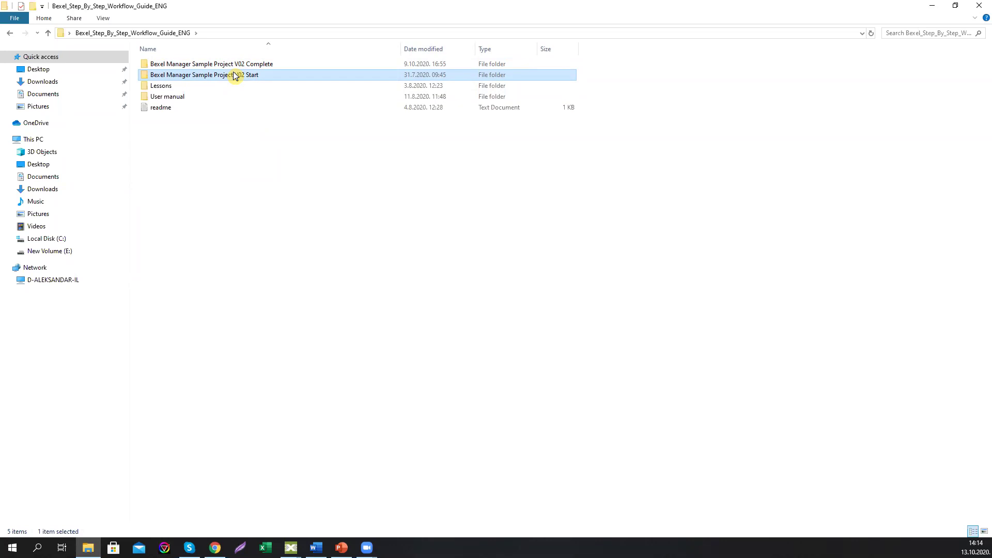
Step: Open the Lesson 08_Step by Step Workflow Guide PDF from the Lesson 8.0 subfolder of Lessons
{"action": "double_click", "coordinate": [201, 86]}
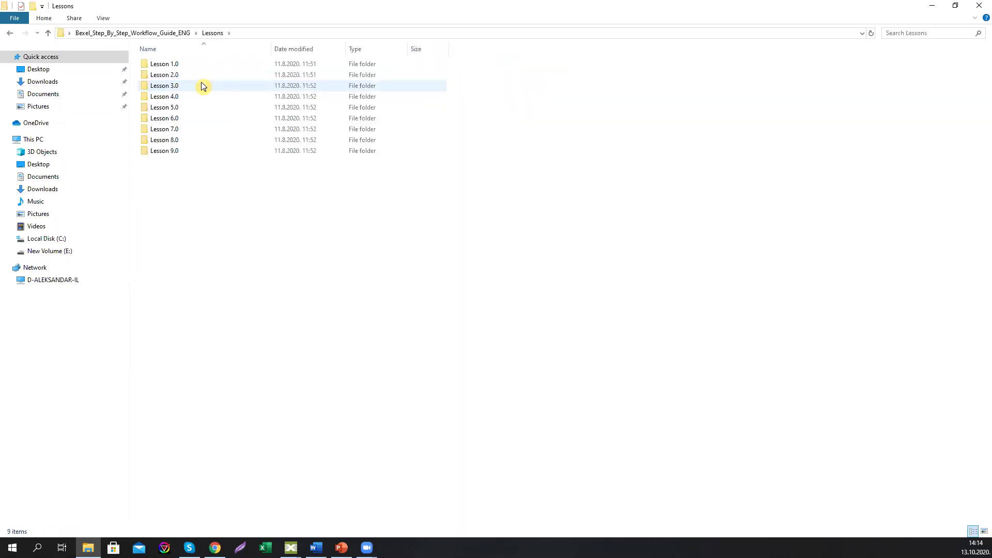
{"action": "left_click", "coordinate": [178, 139]}
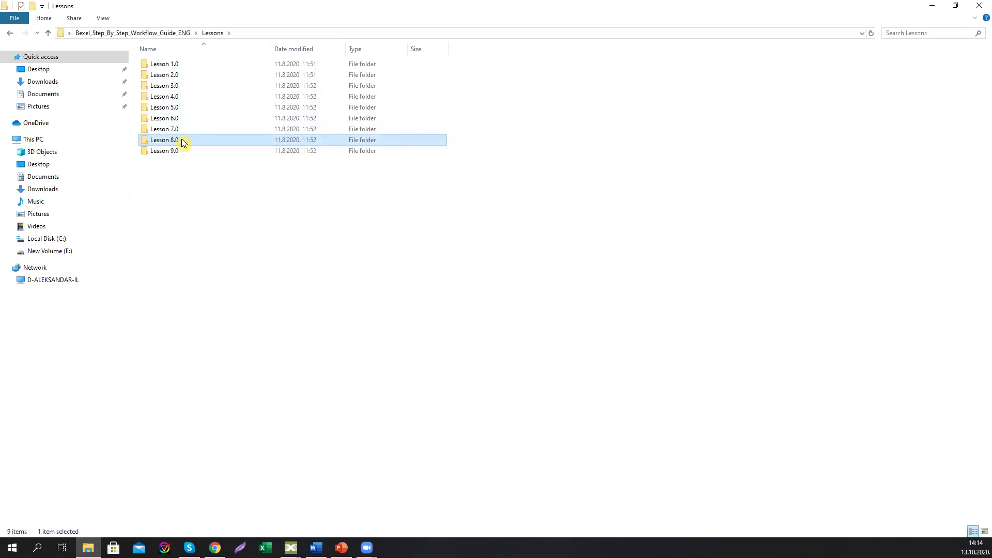
{"action": "double_click", "coordinate": [183, 141]}
{"action": "double_click", "coordinate": [193, 164]}
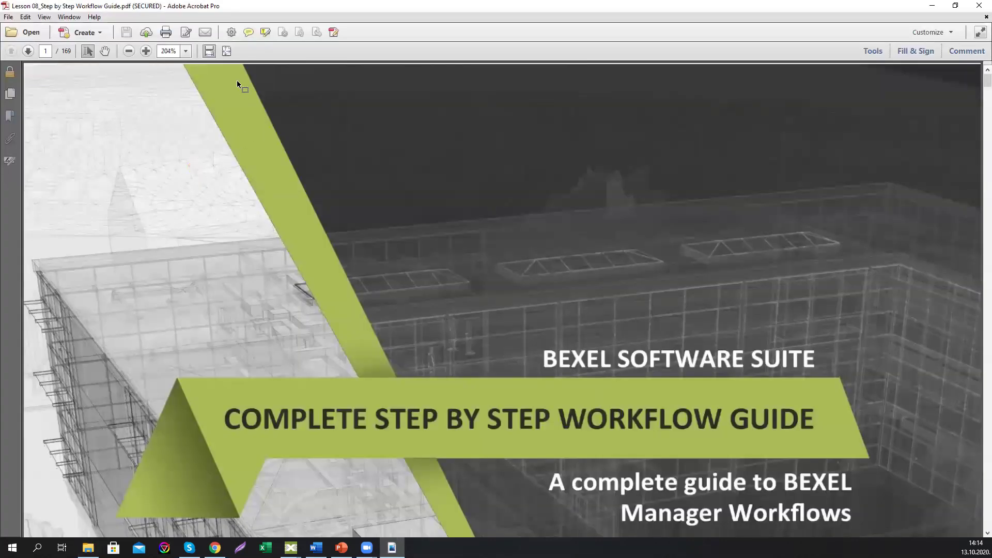
Step: Fit one full page in view, look through the introduction and cost classification workflows of the Lesson 08 guide, and close the PDF
{"action": "left_click", "coordinate": [226, 54]}
{"action": "scroll", "coordinate": [390, 231], "scroll_direction": "down", "scroll_amount": 5}
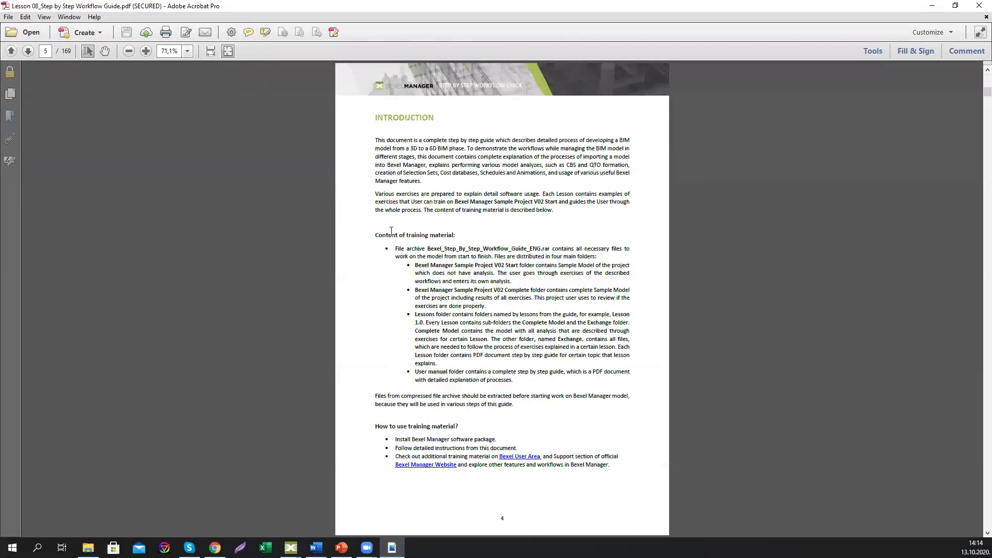
{"action": "scroll", "coordinate": [391, 230], "scroll_direction": "up", "scroll_amount": 5}
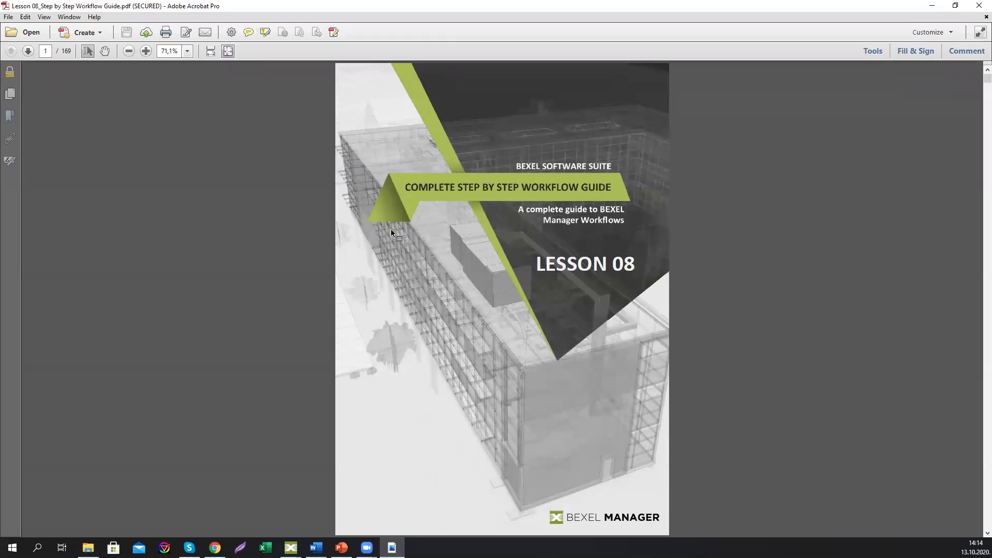
{"action": "scroll", "coordinate": [427, 272], "scroll_direction": "down", "scroll_amount": 3}
{"action": "scroll", "coordinate": [427, 272], "scroll_direction": "down", "scroll_amount": 1}
{"action": "scroll", "coordinate": [427, 272], "scroll_direction": "down", "scroll_amount": 5}
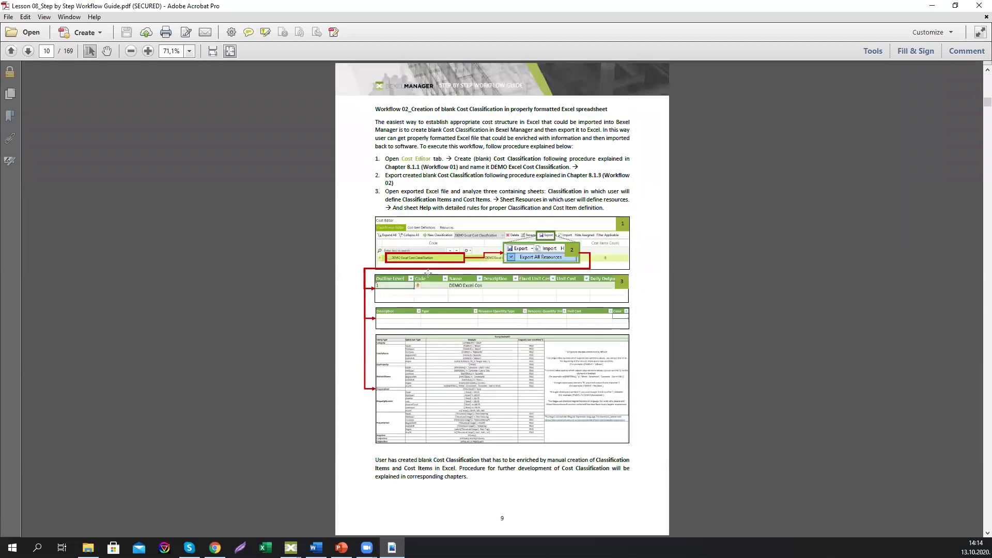
{"action": "scroll", "coordinate": [544, 295], "scroll_direction": "down", "scroll_amount": 2}
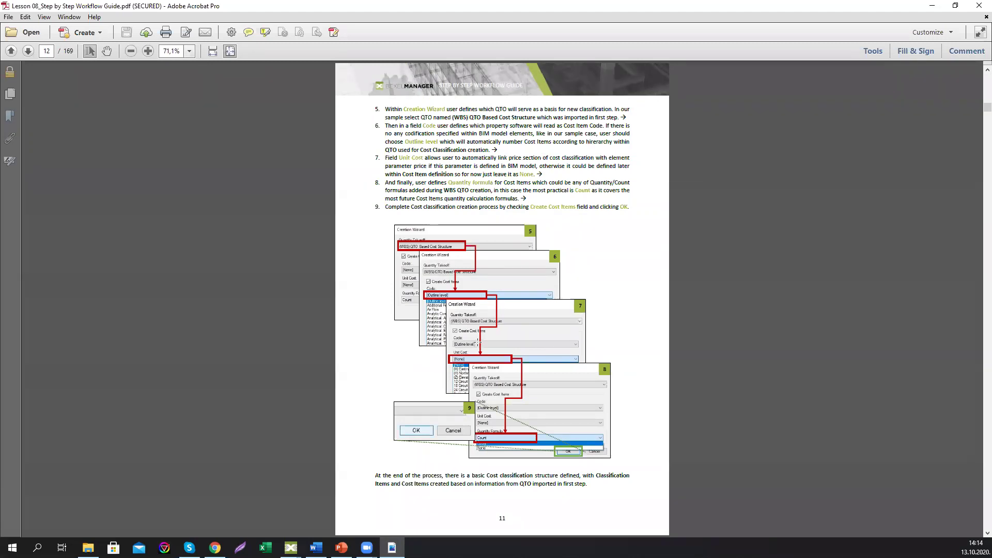
{"action": "scroll", "coordinate": [476, 342], "scroll_direction": "down", "scroll_amount": 1}
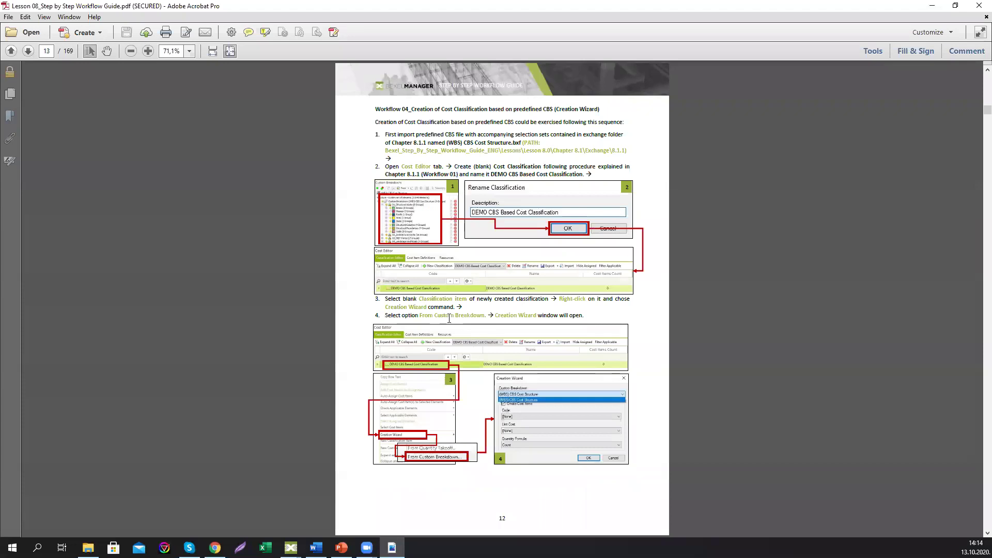
{"action": "scroll", "coordinate": [461, 319], "scroll_direction": "down", "scroll_amount": 1}
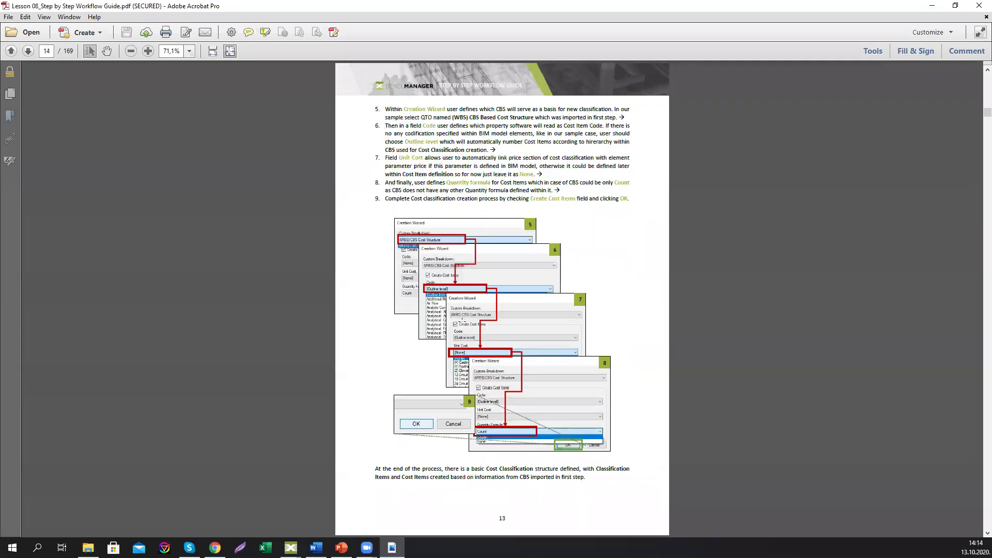
{"action": "scroll", "coordinate": [464, 316], "scroll_direction": "down", "scroll_amount": 1}
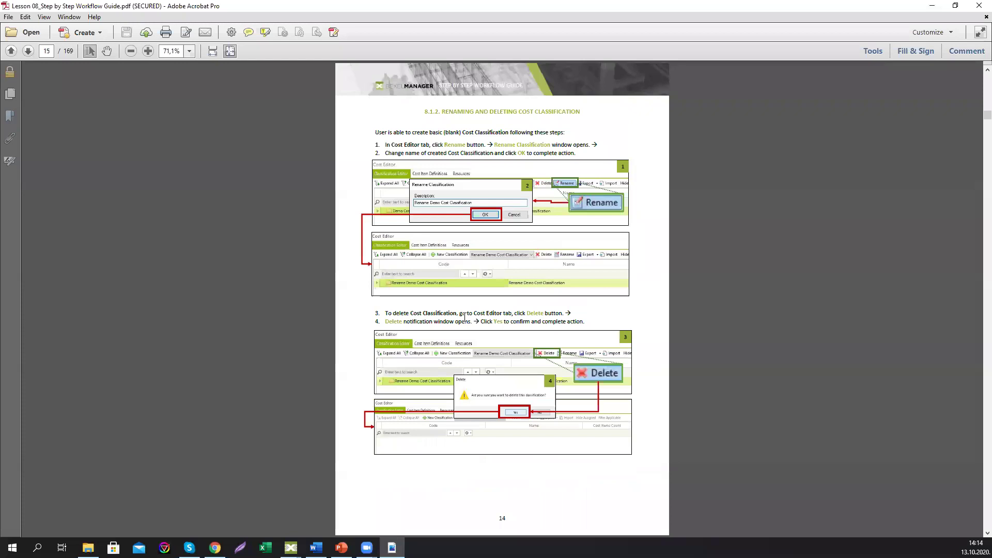
{"action": "scroll", "coordinate": [467, 316], "scroll_direction": "up", "scroll_amount": 4}
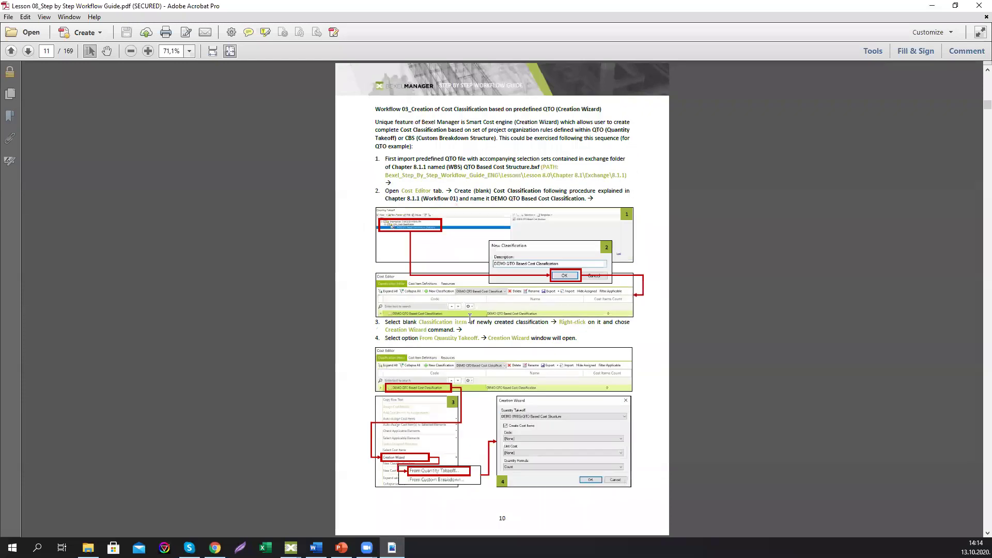
{"action": "scroll", "coordinate": [469, 317], "scroll_direction": "up", "scroll_amount": 3}
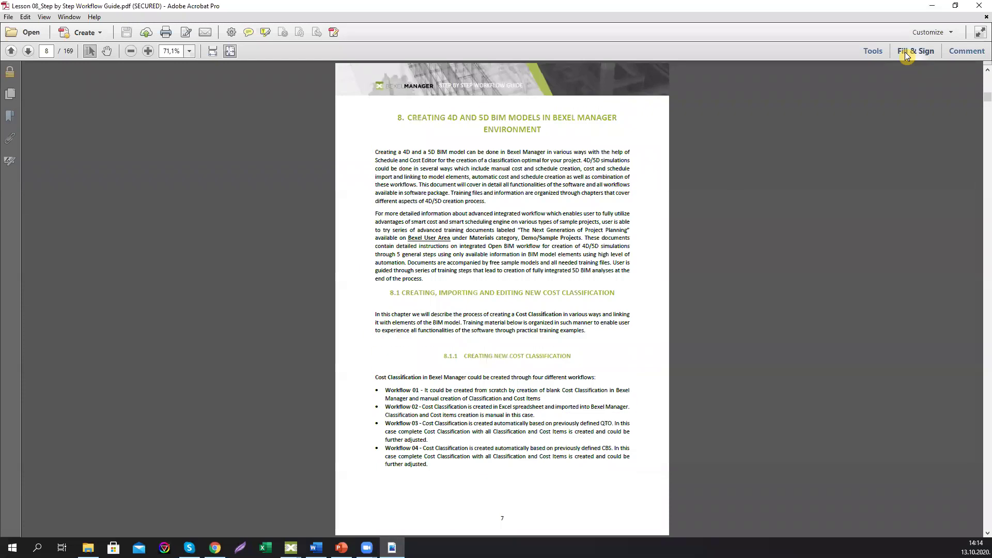
{"action": "left_click", "coordinate": [975, 10]}
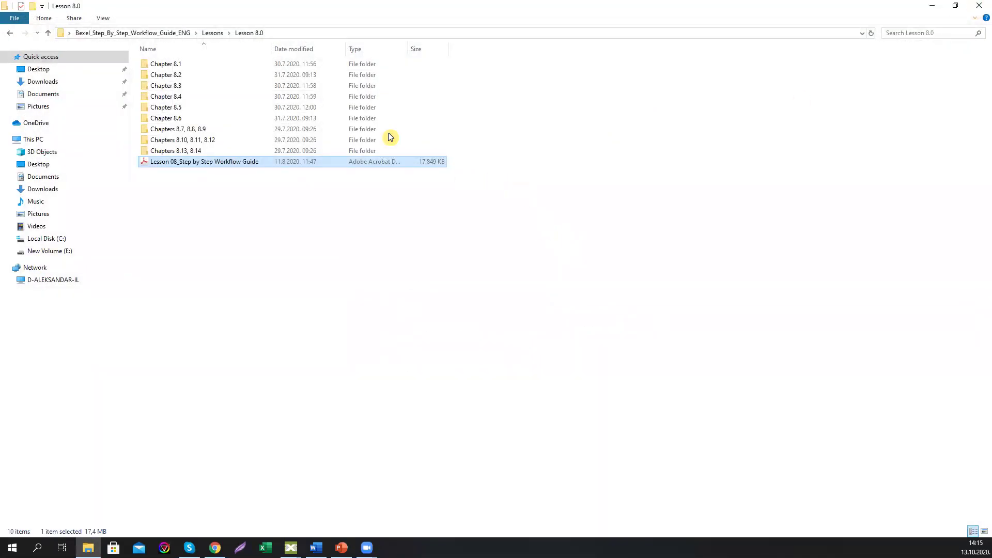
Step: View the Complete model and Exchange folders of Chapter 8.5, return to the main guide folder and close File Explorer
{"action": "double_click", "coordinate": [189, 106]}
{"action": "left_click", "coordinate": [206, 68]}
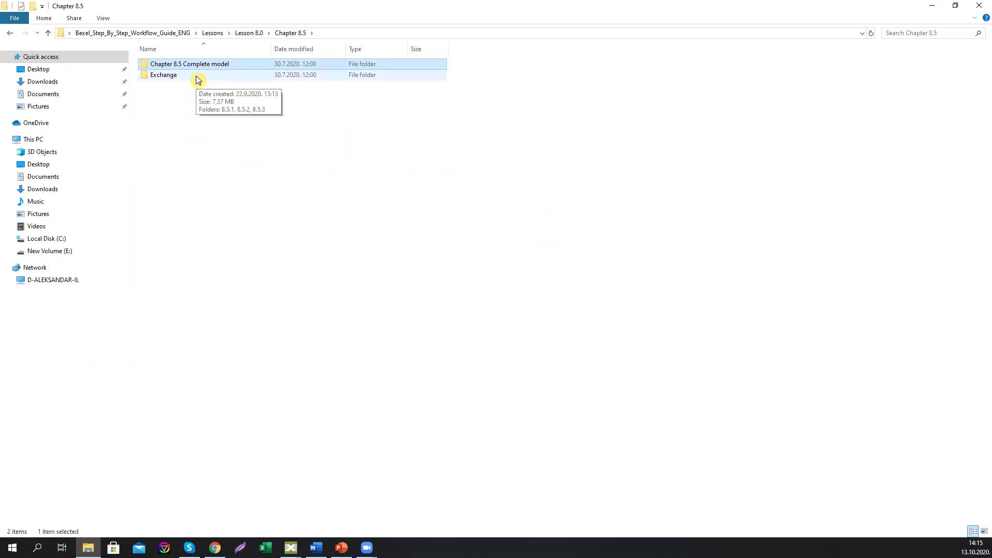
{"action": "double_click", "coordinate": [197, 79]}
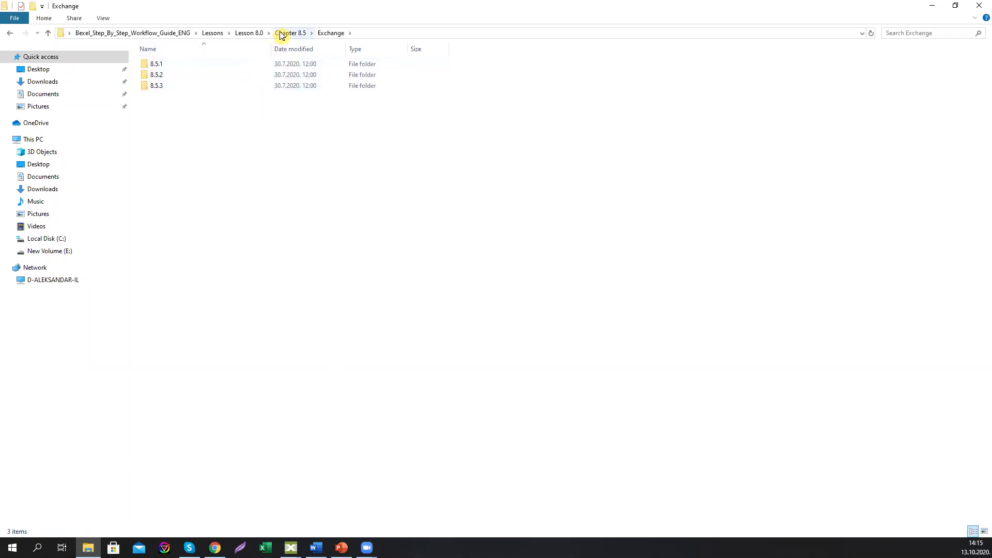
{"action": "left_click", "coordinate": [249, 33]}
{"action": "left_click", "coordinate": [219, 33]}
{"action": "left_click", "coordinate": [182, 33]}
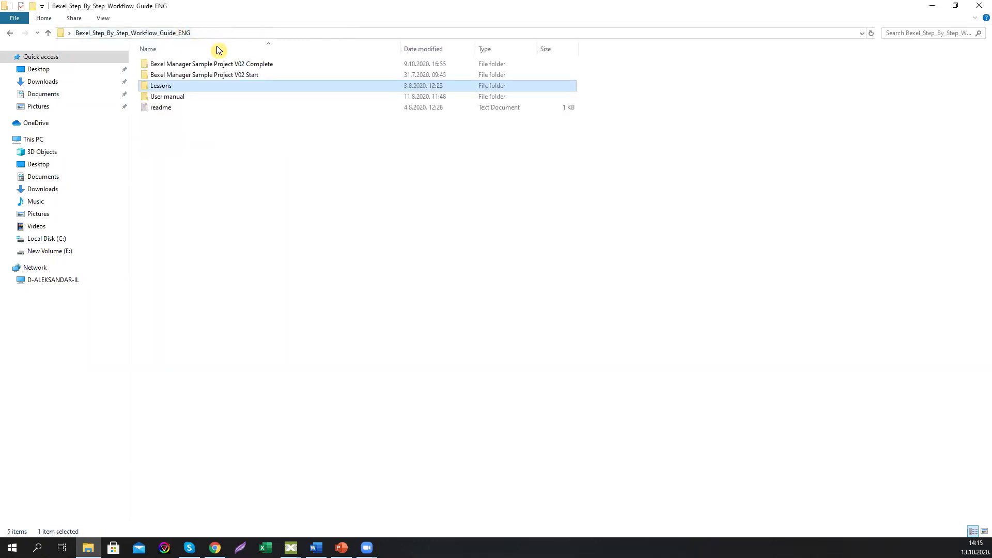
{"action": "left_click", "coordinate": [976, 6]}
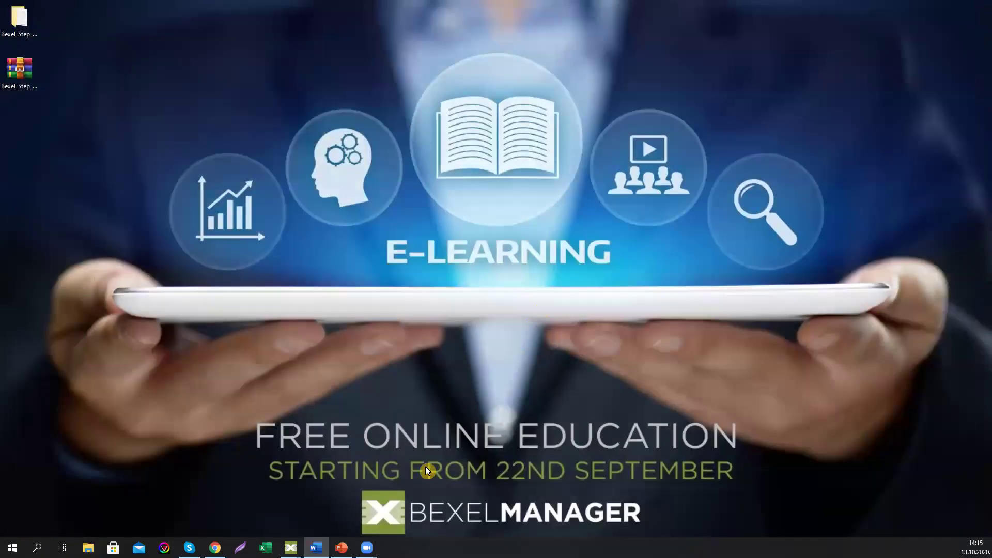
Step: Switch to the Bexel Manager window with the Bexel SbS Lesson 08.3 project and enlarge the Schedule Editor area
{"action": "mouse_move", "coordinate": [290, 547]}
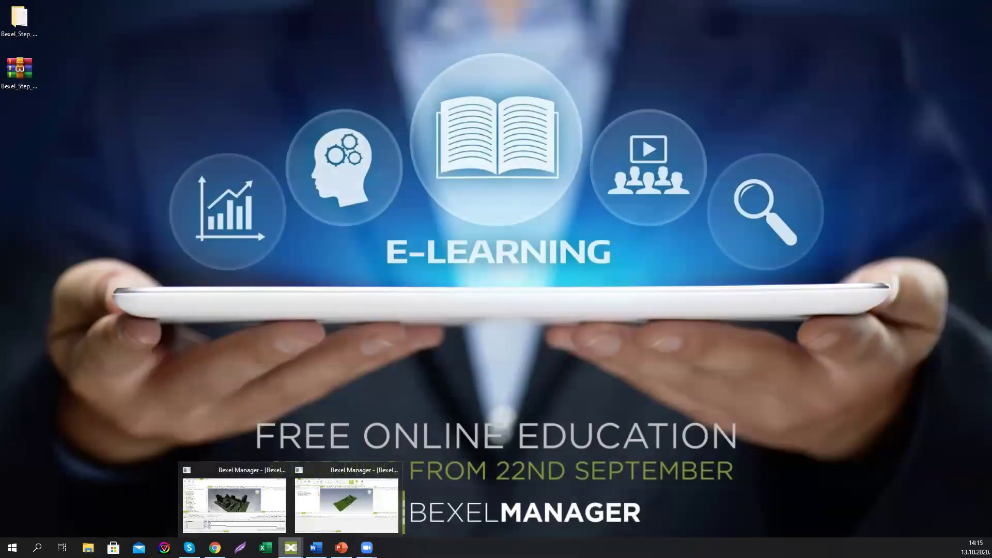
{"action": "left_click", "coordinate": [339, 506]}
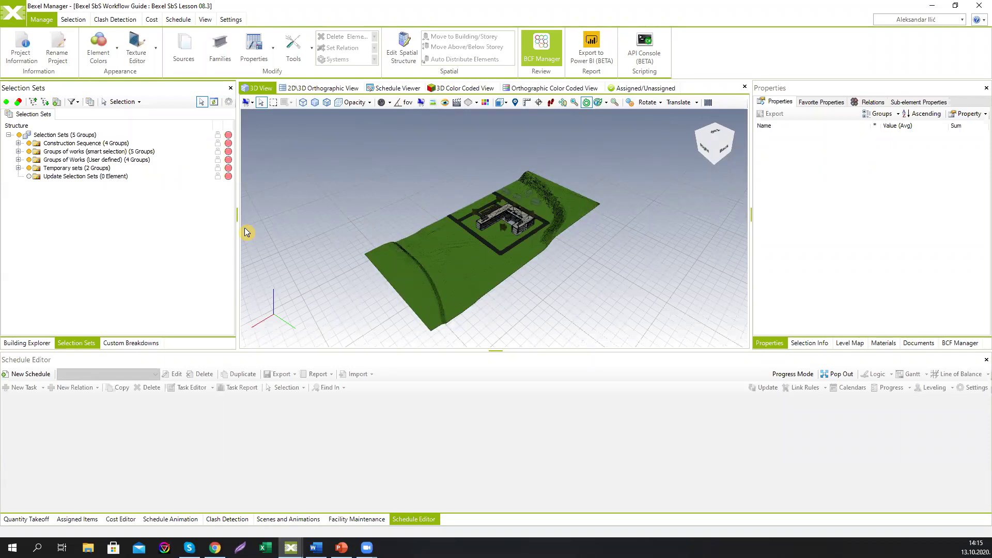
{"action": "middle_click_drag", "start_coordinate": [357, 270], "coordinate": [394, 274]}
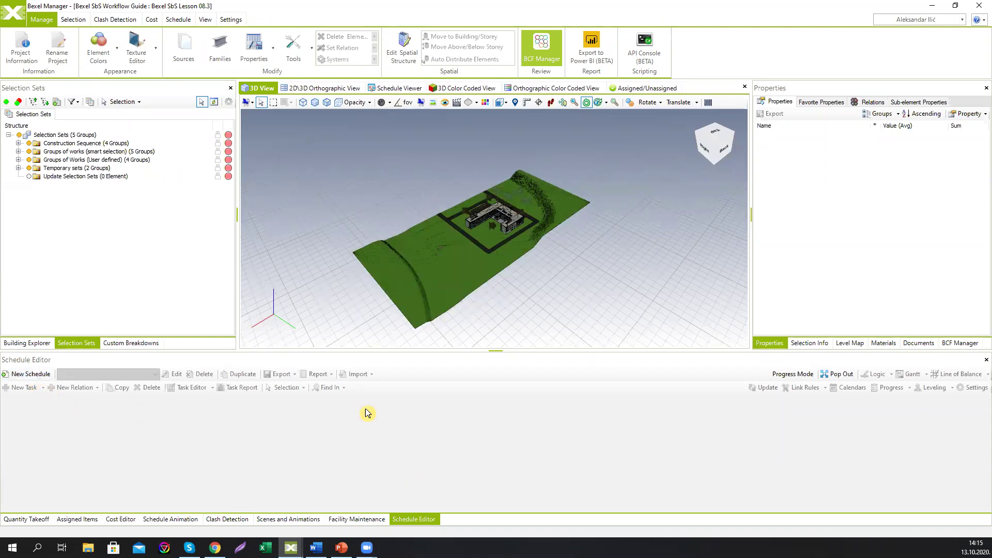
{"action": "left_click_drag", "start_coordinate": [433, 350], "coordinate": [435, 329]}
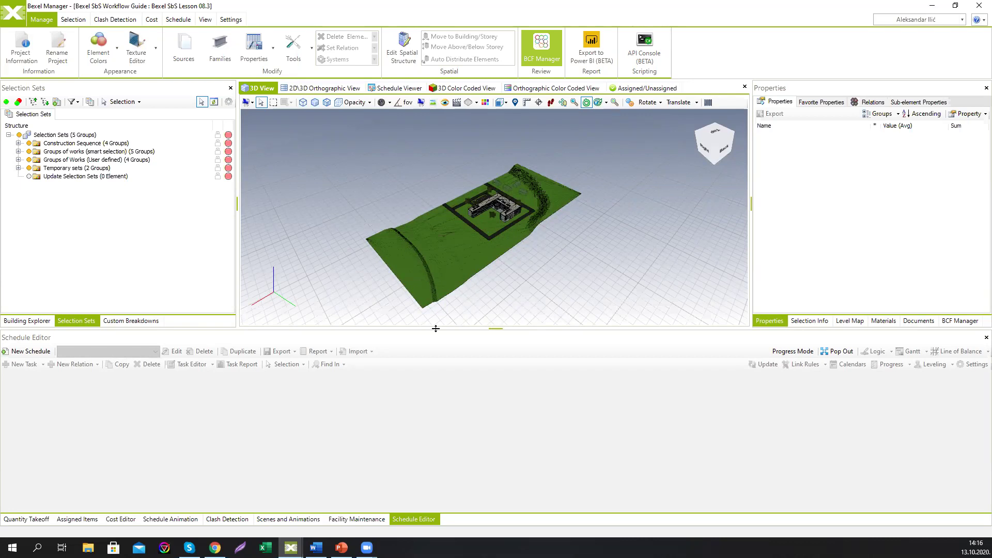
Step: Switch to the PowerPoint slideshow on intelligent scheduling and advance to the Work distribution and organization slide
{"action": "left_click", "coordinate": [341, 547]}
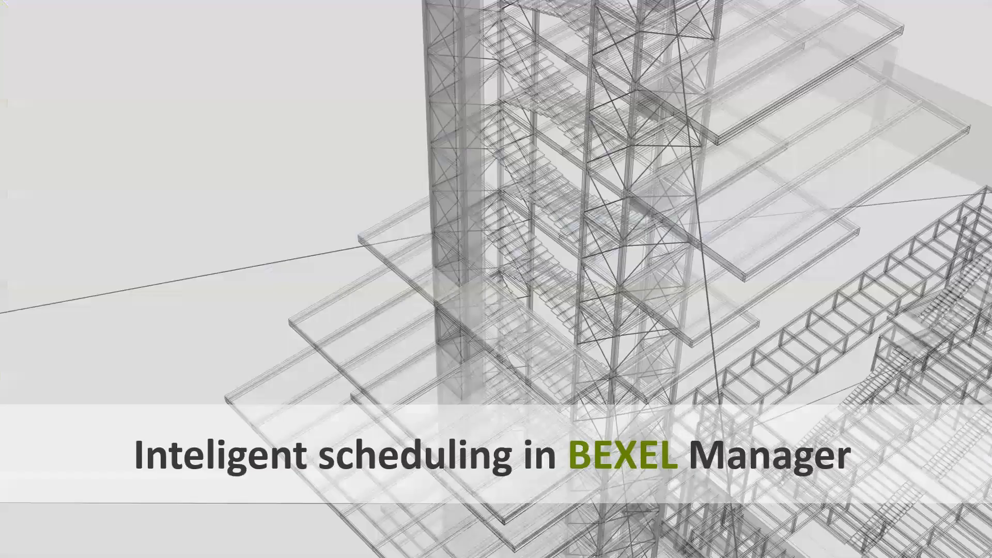
{"action": "left_click", "coordinate": [505, 246]}
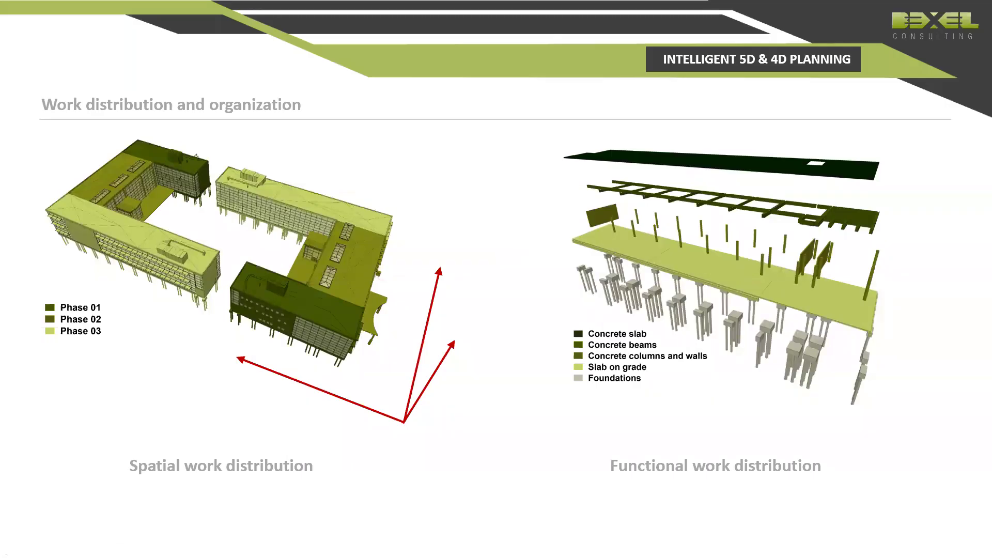
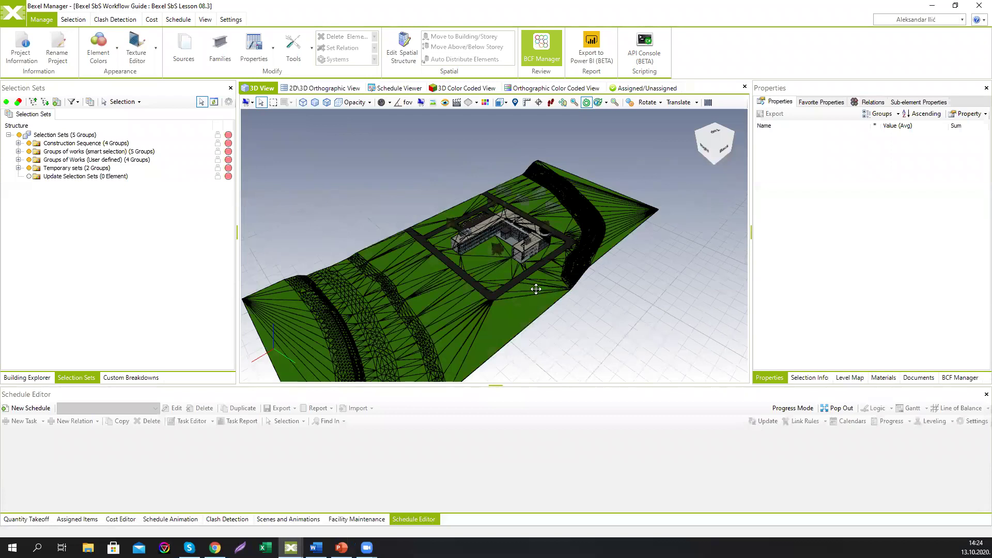
Step: Examine the building in the 3D view up close and check the Custom Breakdowns before returning to the Selection Sets
{"action": "scroll", "coordinate": [497, 237], "scroll_direction": "up", "scroll_amount": 3}
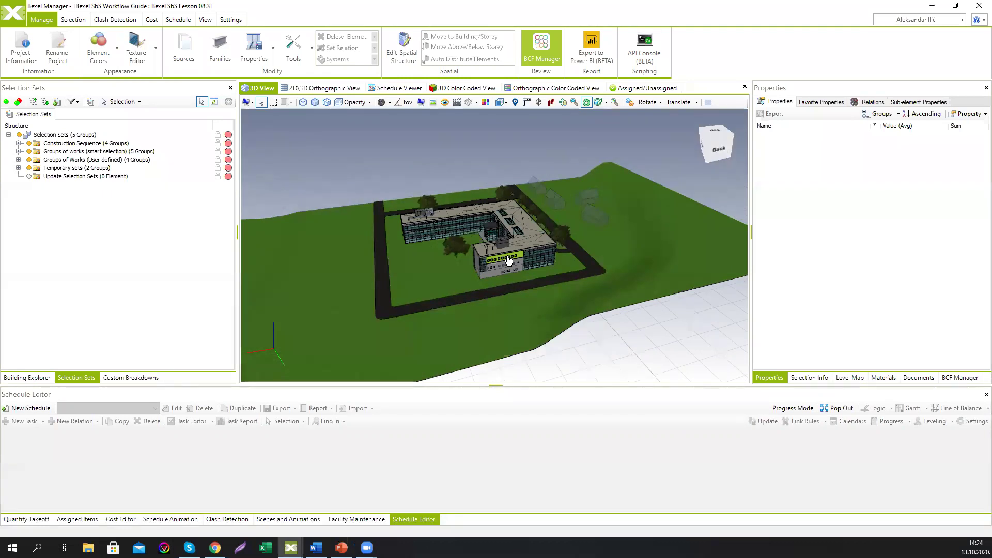
{"action": "left_click_drag", "start_coordinate": [509, 261], "coordinate": [475, 255]}
{"action": "scroll", "coordinate": [488, 243], "scroll_direction": "up", "scroll_amount": 5}
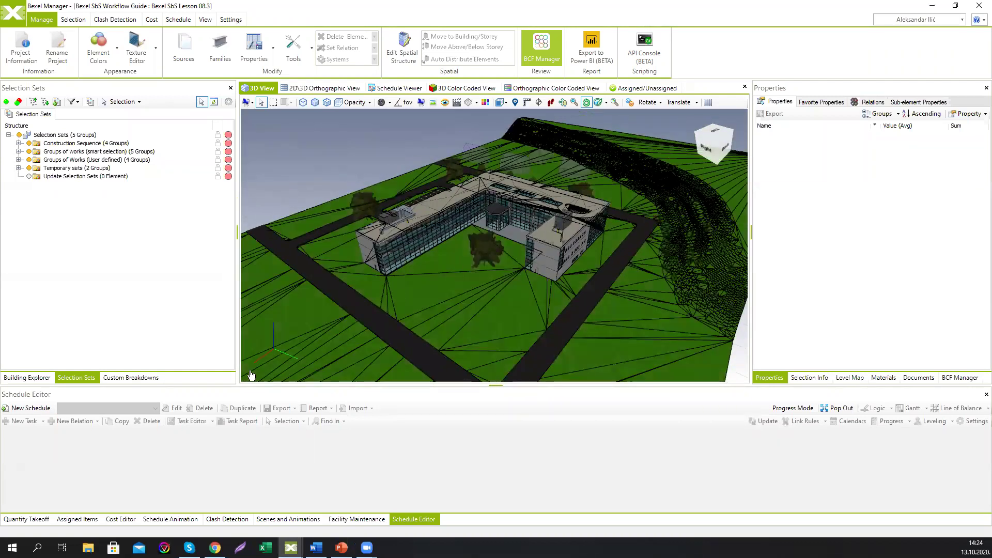
{"action": "left_click", "coordinate": [145, 381]}
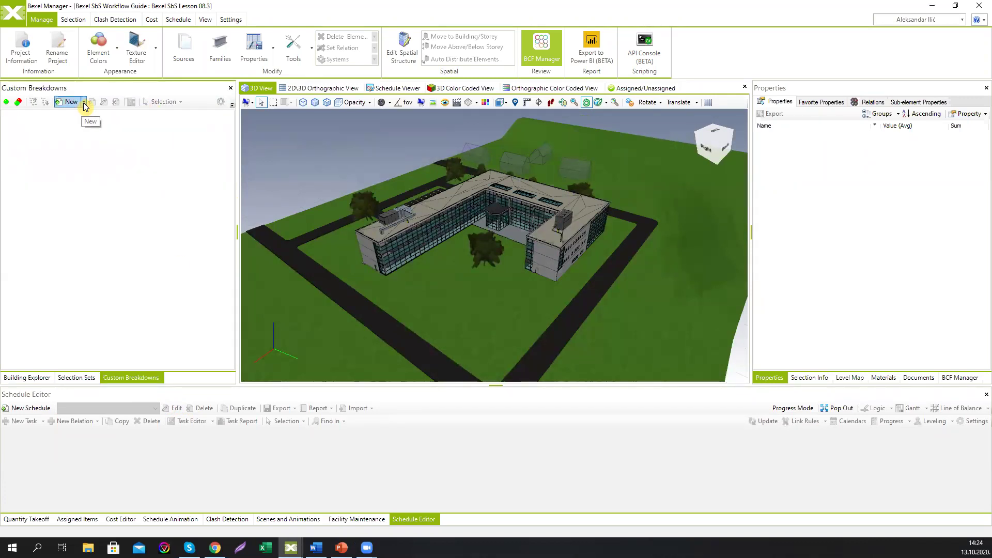
{"action": "left_click", "coordinate": [71, 377]}
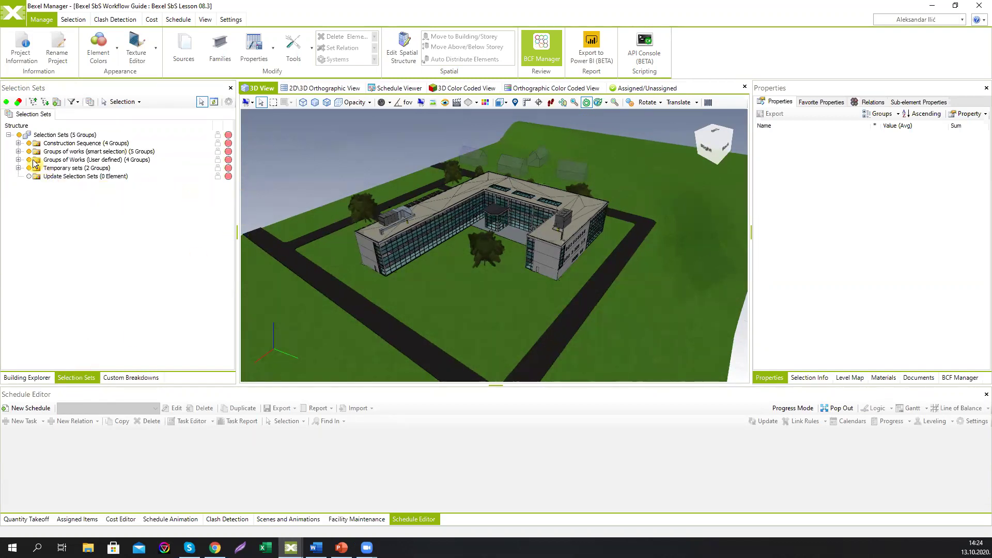
Step: Expand the Groups of works (smart selection) selection set and turn off the visibility of all its elements
{"action": "left_click", "coordinate": [18, 151]}
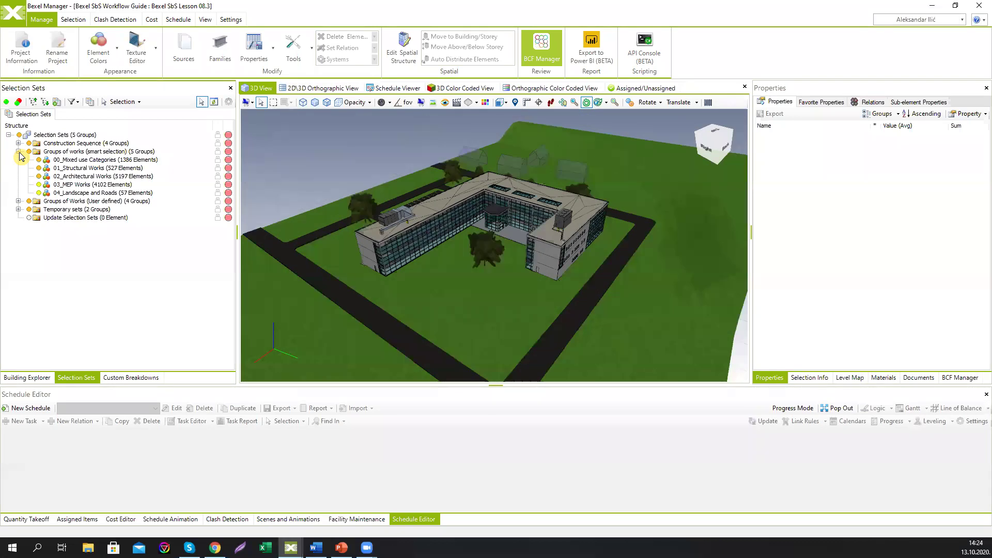
{"action": "left_click", "coordinate": [30, 154]}
{"action": "left_click", "coordinate": [30, 153]}
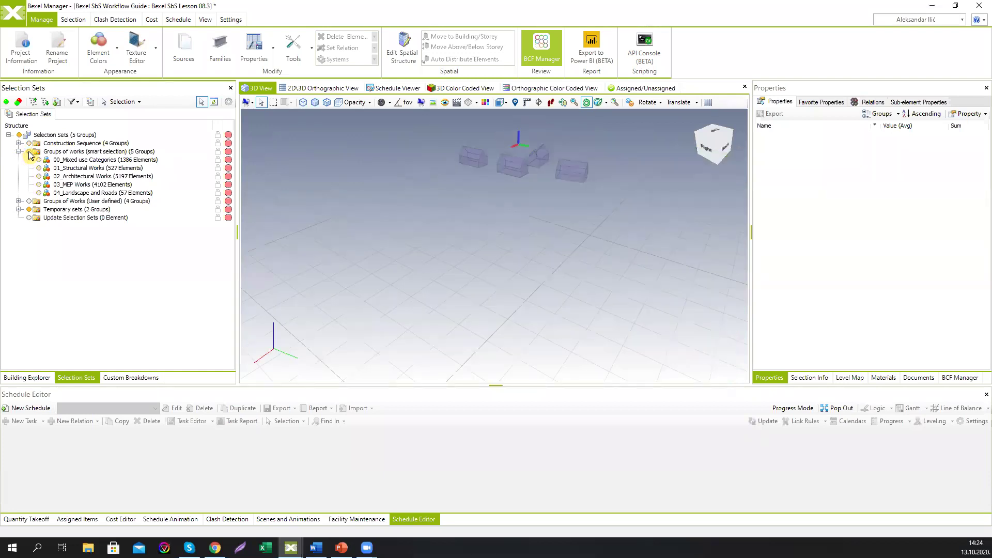
Step: Restore the visibility of the smart selection groups, and within Groups of Works (User defined) show only the 01_Structural Works elements
{"action": "left_click", "coordinate": [29, 153]}
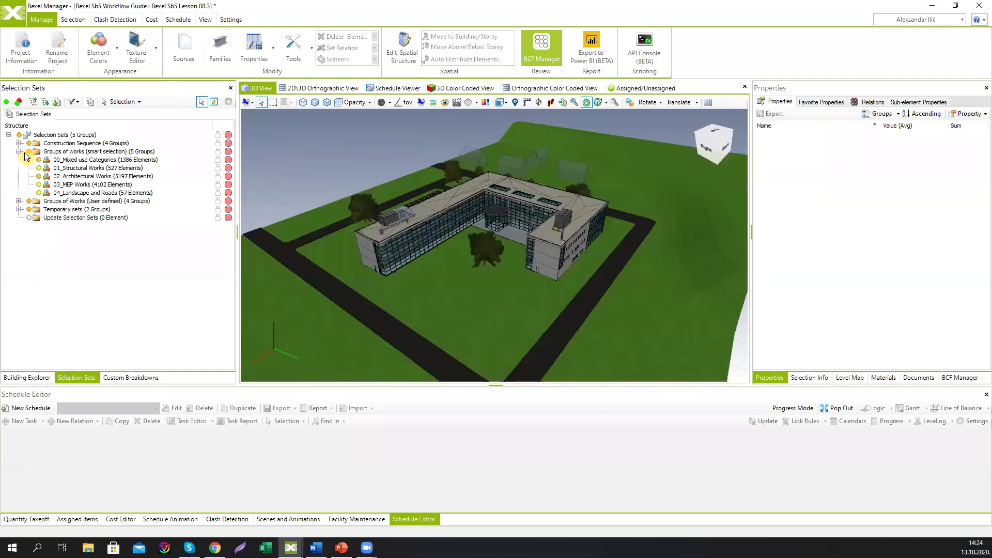
{"action": "left_click", "coordinate": [18, 151]}
{"action": "left_click", "coordinate": [19, 159]}
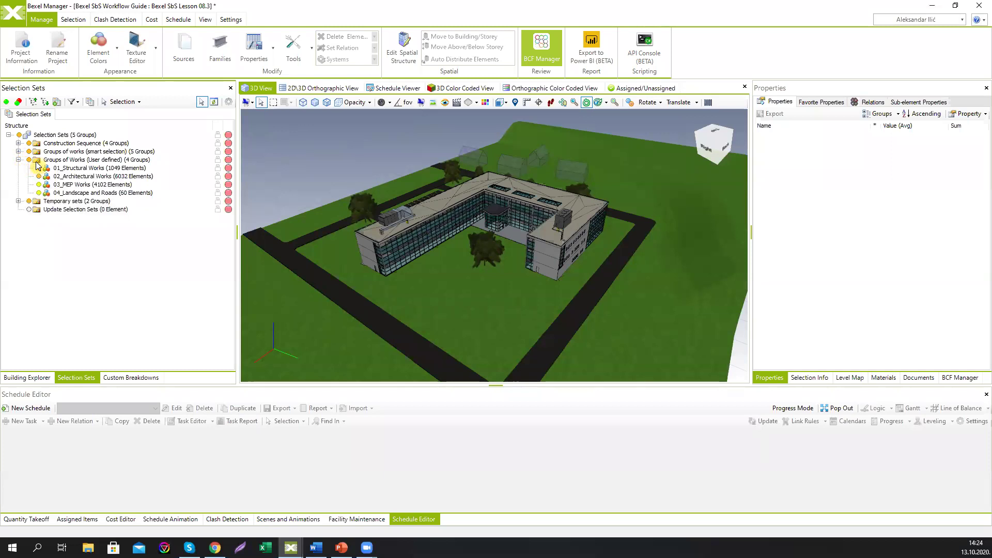
{"action": "left_click", "coordinate": [29, 160]}
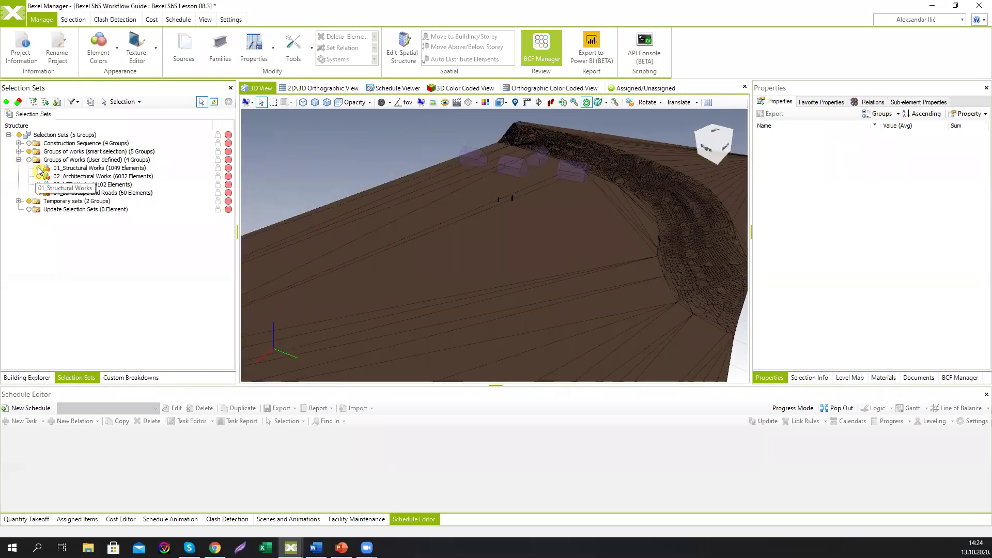
{"action": "left_click", "coordinate": [39, 168]}
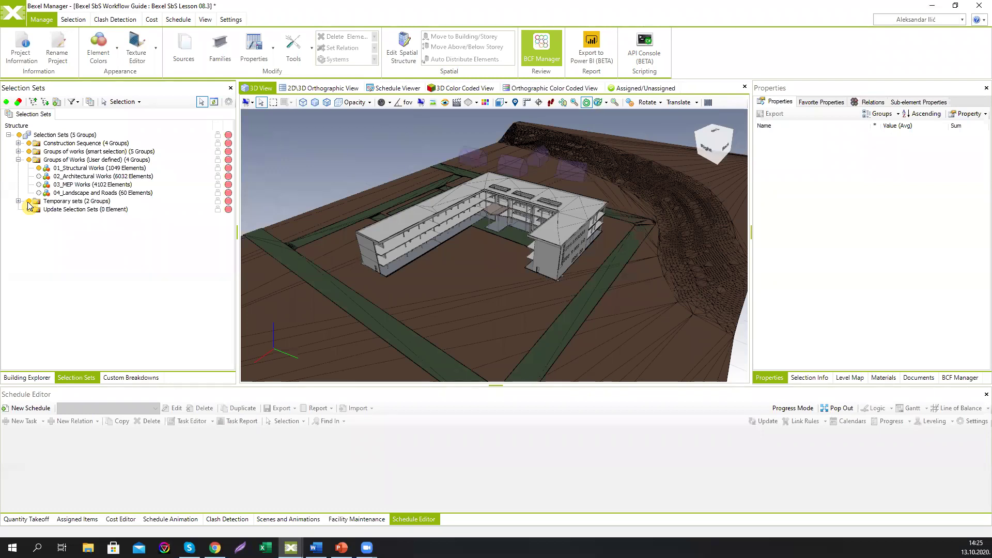
Step: Select the 01_Structural Works elements and start a new custom breakdown for them named Vertical organization
{"action": "left_click", "coordinate": [96, 169]}
{"action": "left_click", "coordinate": [138, 376]}
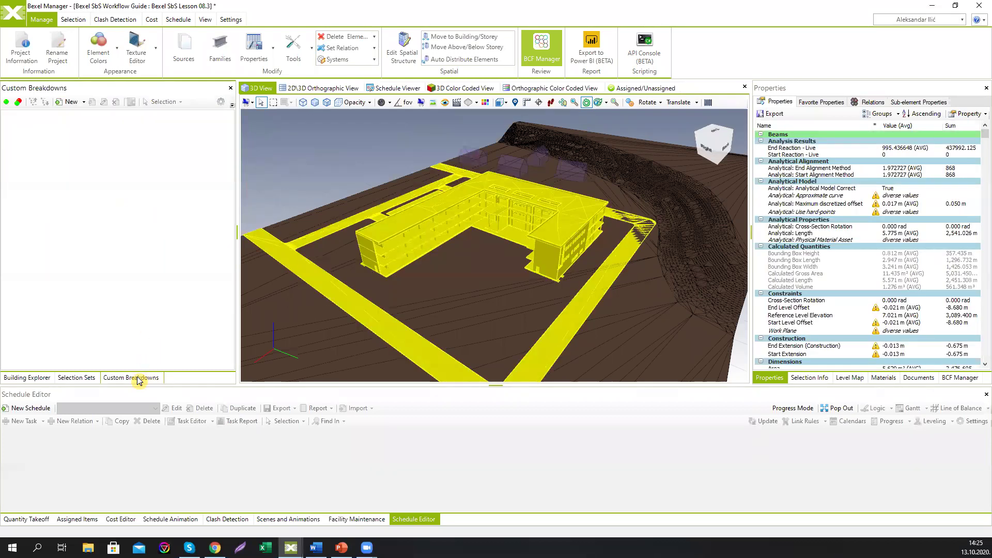
{"action": "left_click", "coordinate": [83, 102]}
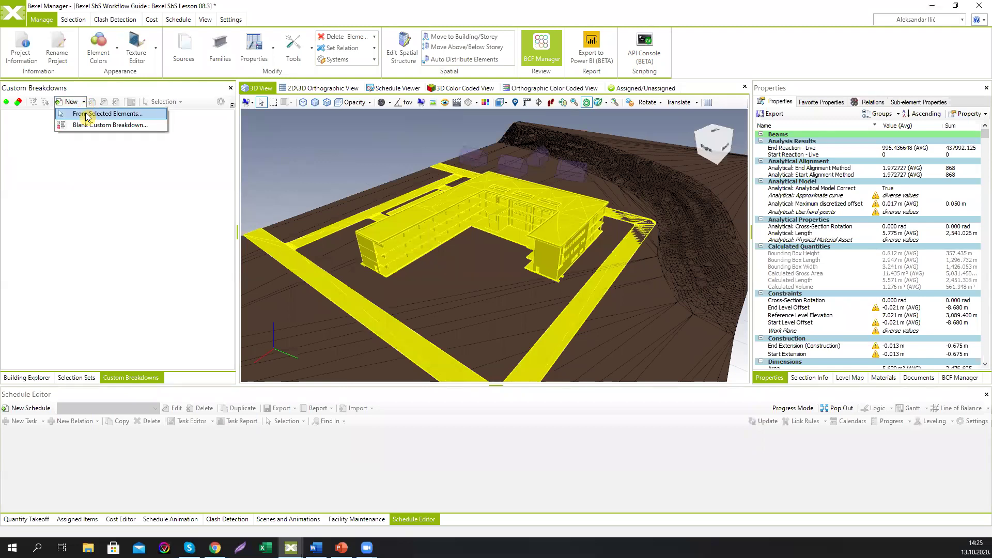
{"action": "left_click", "coordinate": [98, 124]}
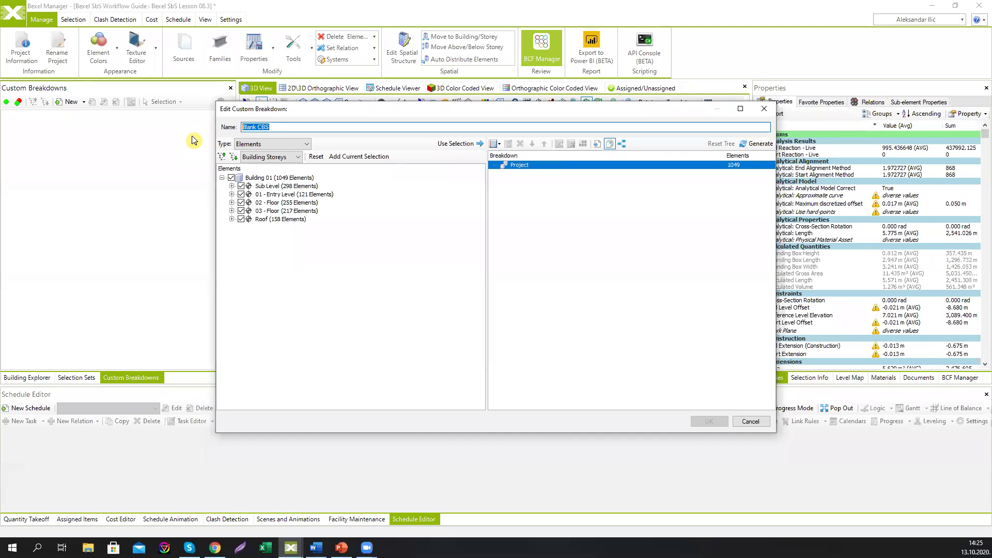
{"action": "type", "text": "Vertical organization"}
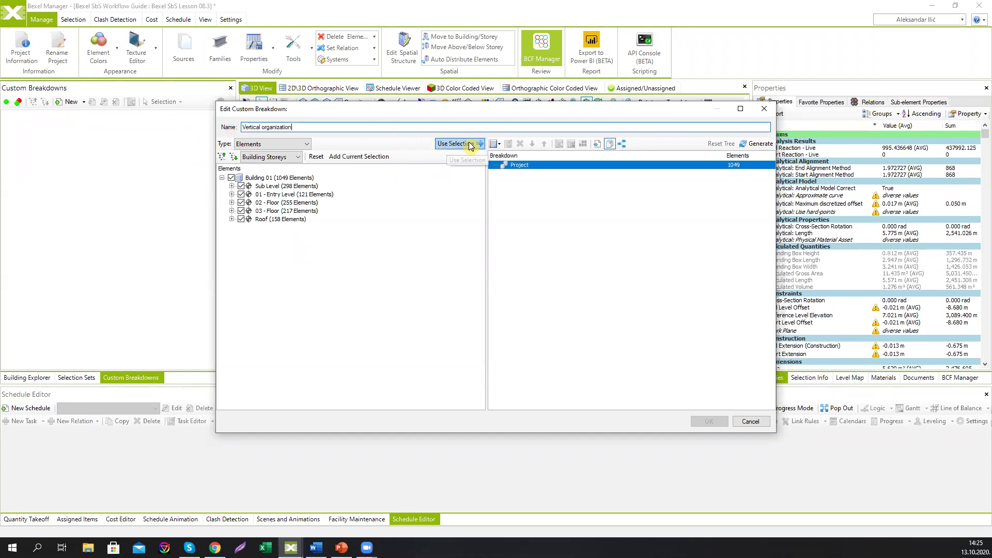
Step: Group the Vertical organization breakdown by building level and create it
{"action": "left_click", "coordinate": [497, 144]}
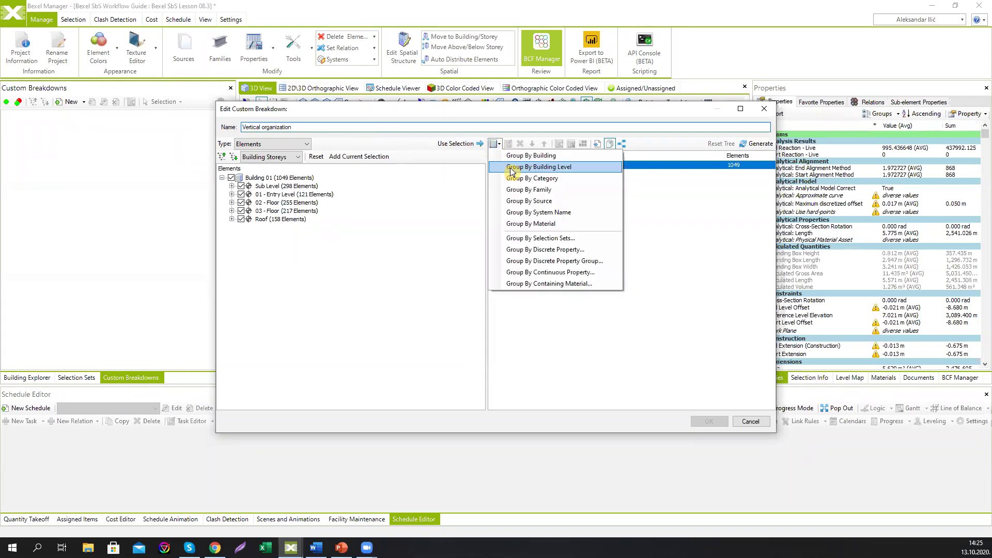
{"action": "left_click", "coordinate": [532, 167]}
{"action": "left_click", "coordinate": [532, 173]}
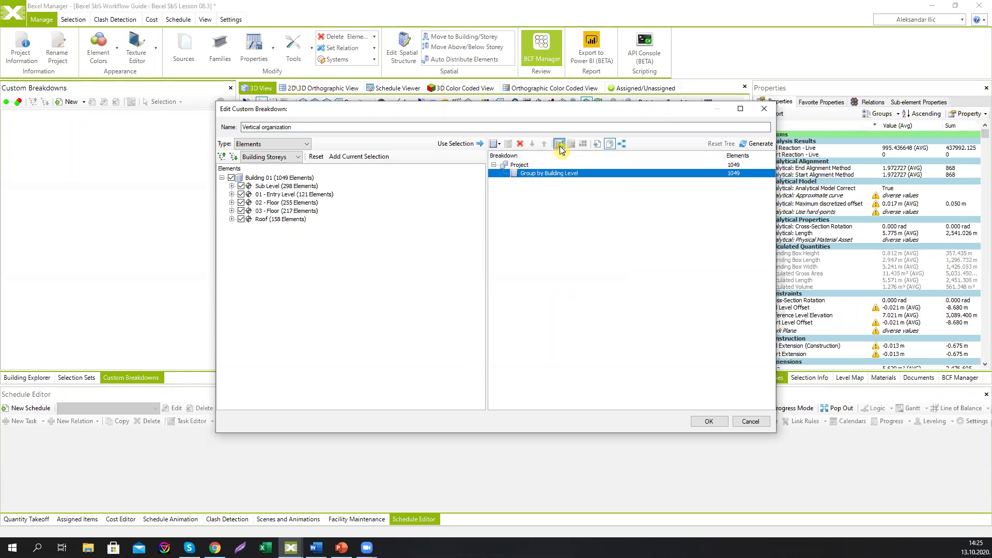
{"action": "left_click", "coordinate": [710, 422]}
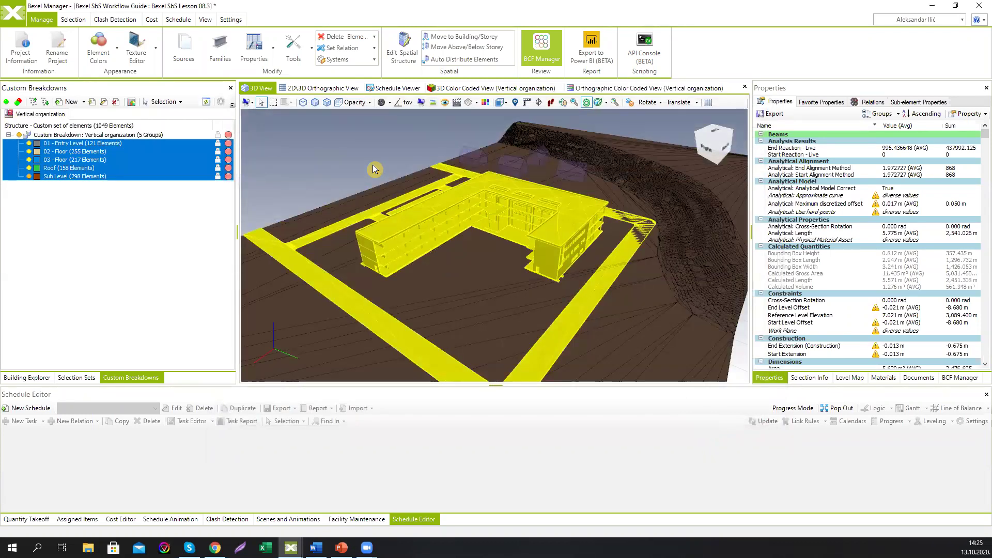
Step: Examine the Vertical organization levels on the building up close in the 3D Color Coded View
{"action": "left_click", "coordinate": [460, 88]}
{"action": "left_click_drag", "start_coordinate": [473, 224], "coordinate": [491, 234]}
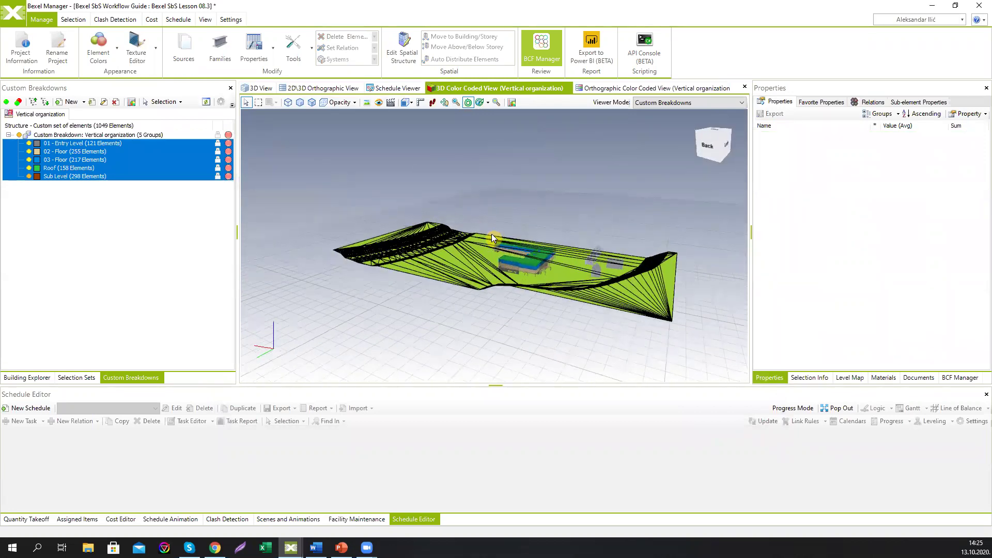
{"action": "scroll", "coordinate": [491, 234], "scroll_direction": "up", "scroll_amount": 6}
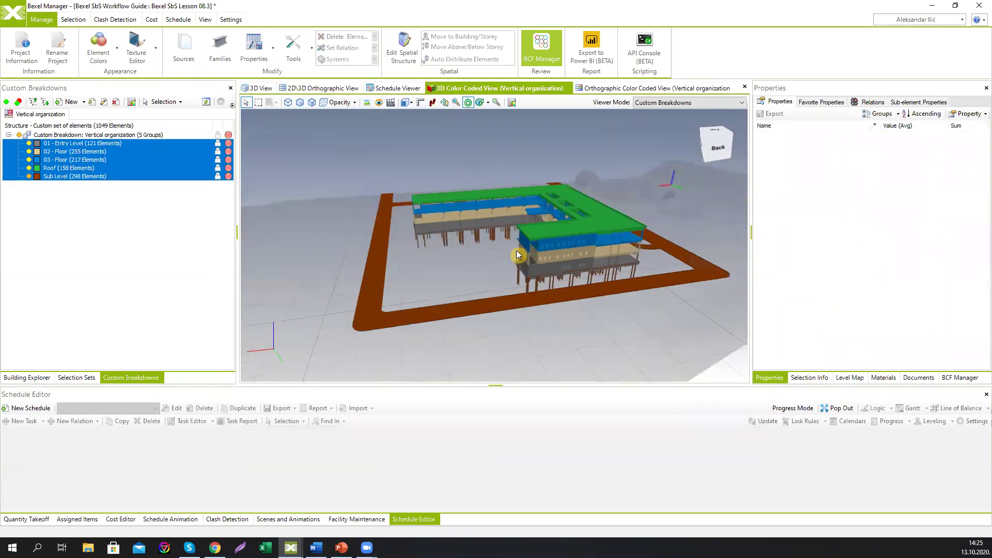
{"action": "left_click_drag", "start_coordinate": [537, 251], "coordinate": [385, 172]}
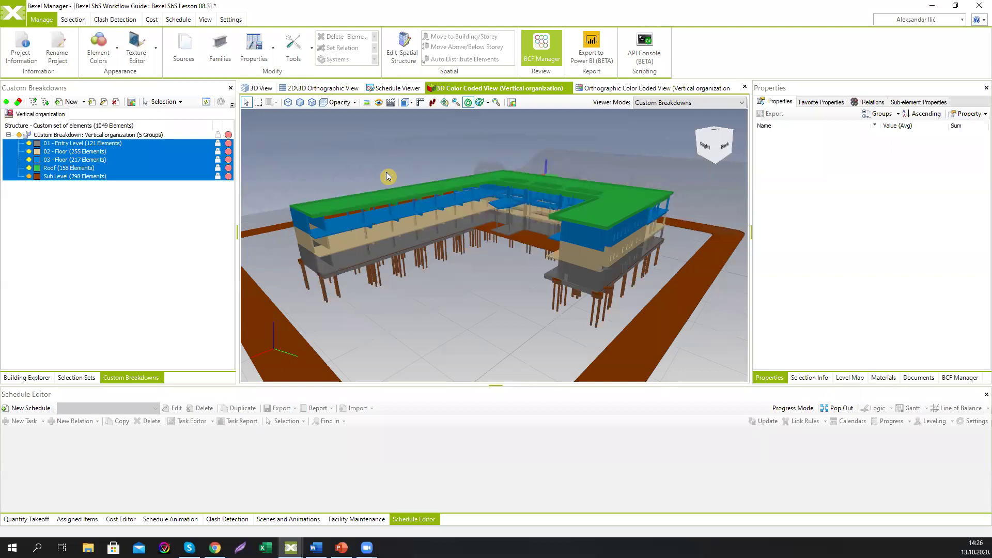
{"action": "left_click_drag", "start_coordinate": [385, 172], "coordinate": [438, 220]}
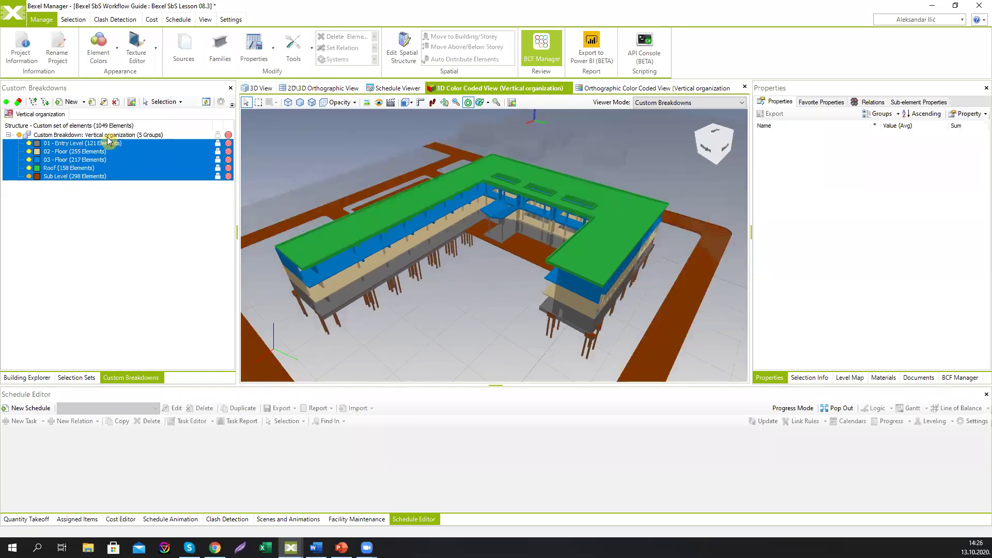
Step: Select all elements of the Vertical organization breakdown and start a new custom breakdown from them named Horizontal organization
{"action": "left_click", "coordinate": [56, 135]}
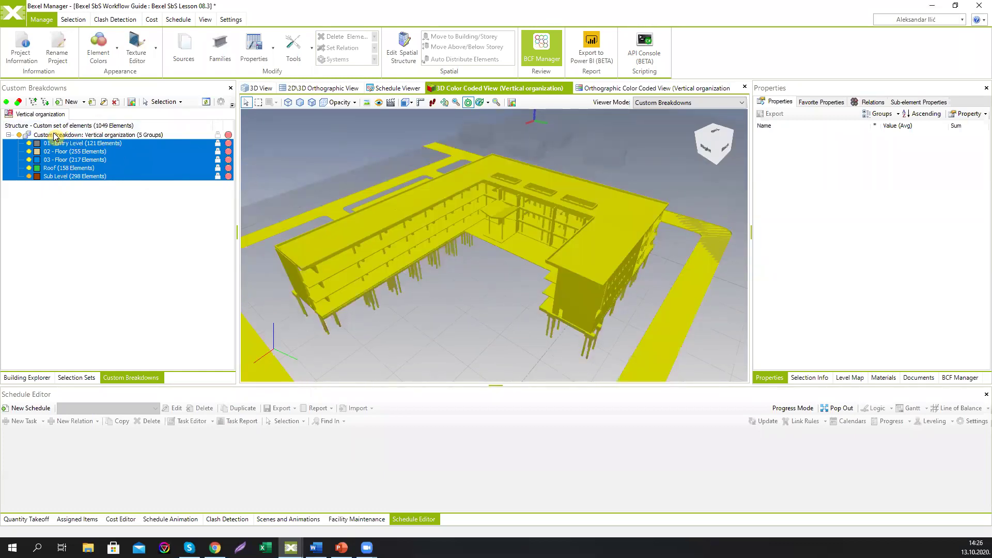
{"action": "left_click", "coordinate": [83, 102]}
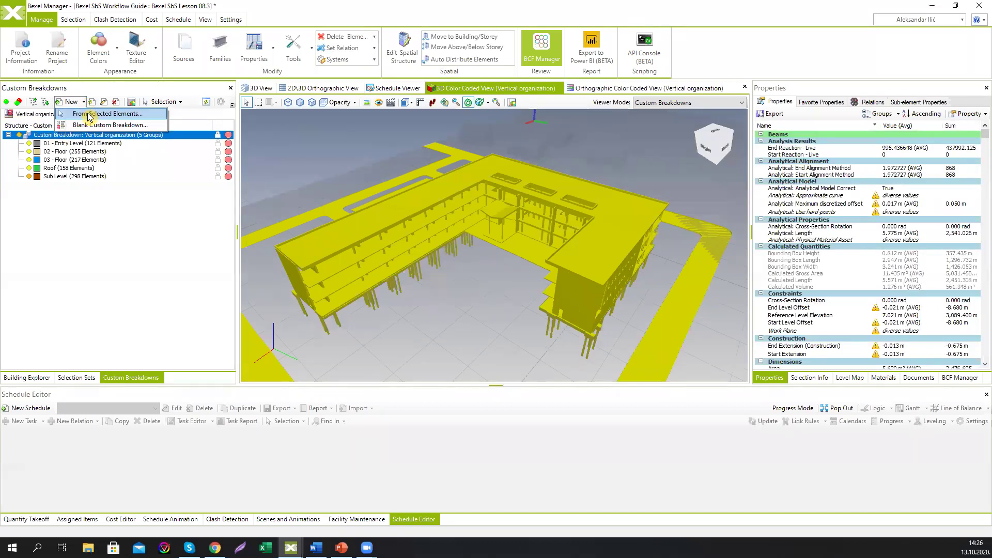
{"action": "left_click", "coordinate": [90, 115]}
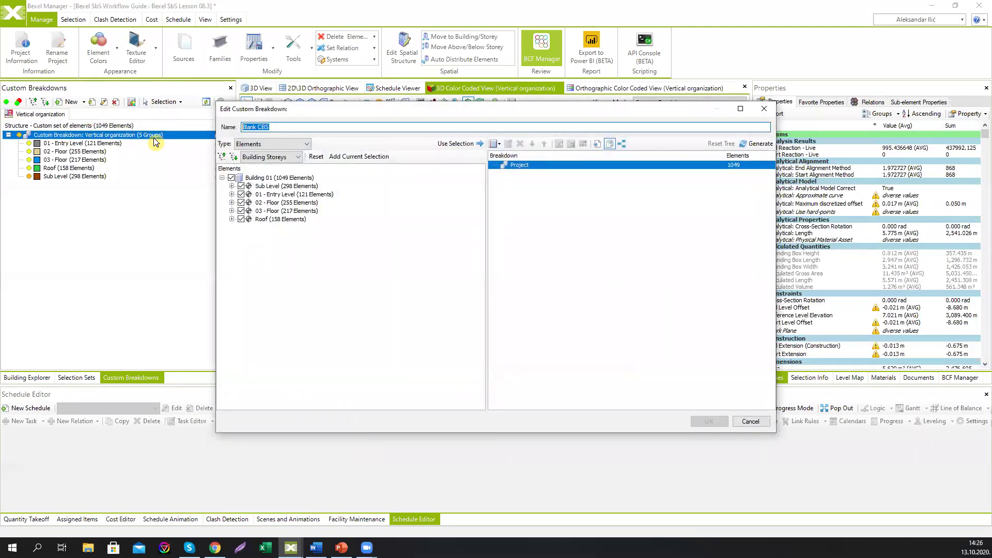
{"action": "type", "text": "Horizontal organization"}
Step: Group the Horizontal organization breakdown by the discrete property Construction Sequence and create it
{"action": "left_click", "coordinate": [499, 146]}
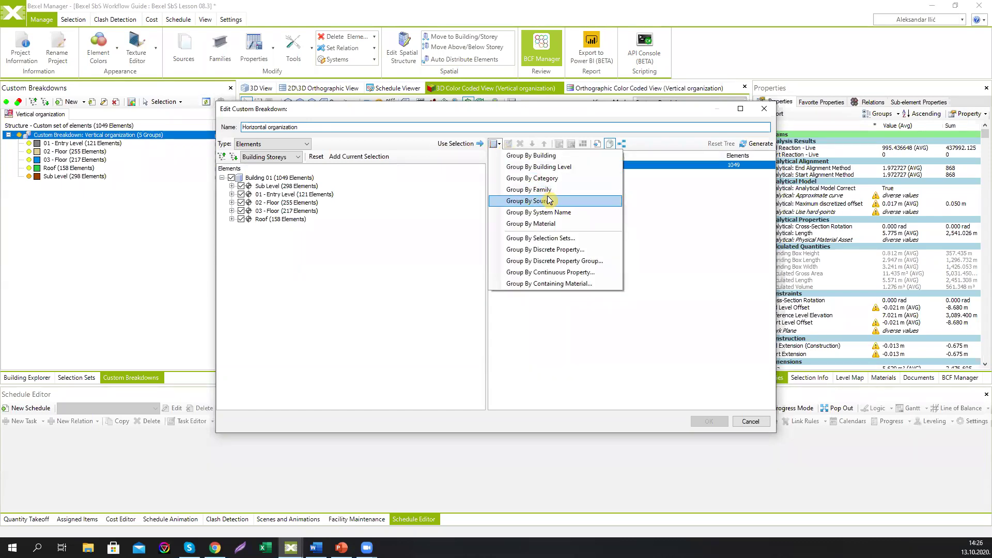
{"action": "left_click", "coordinate": [553, 256]}
{"action": "type", "text": "construc"}
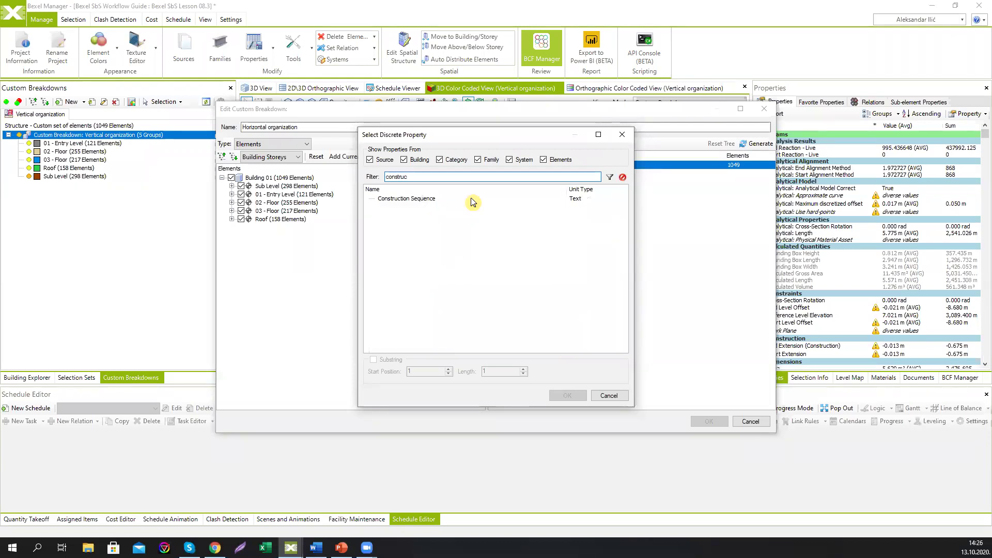
{"action": "left_click", "coordinate": [421, 198]}
{"action": "left_click", "coordinate": [567, 395]}
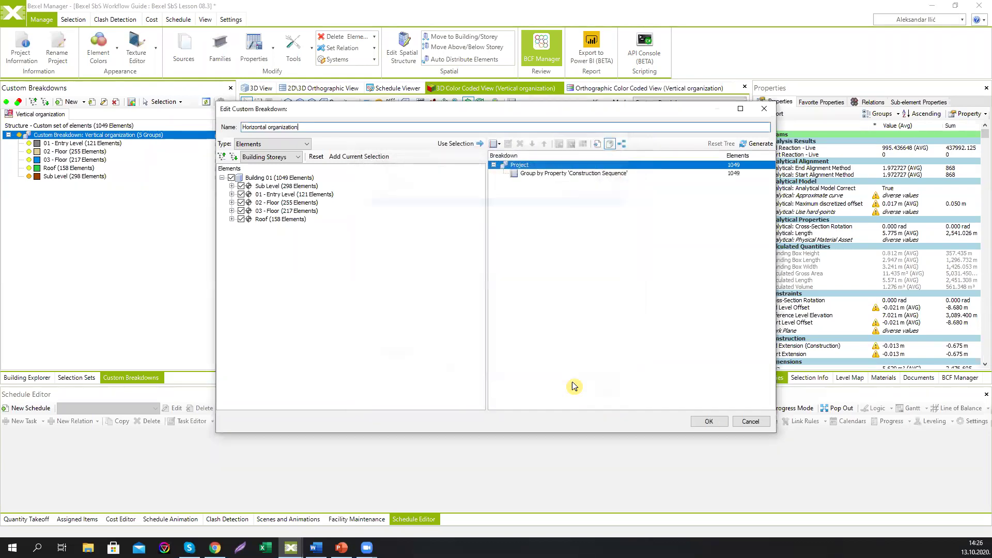
{"action": "left_click", "coordinate": [594, 172]}
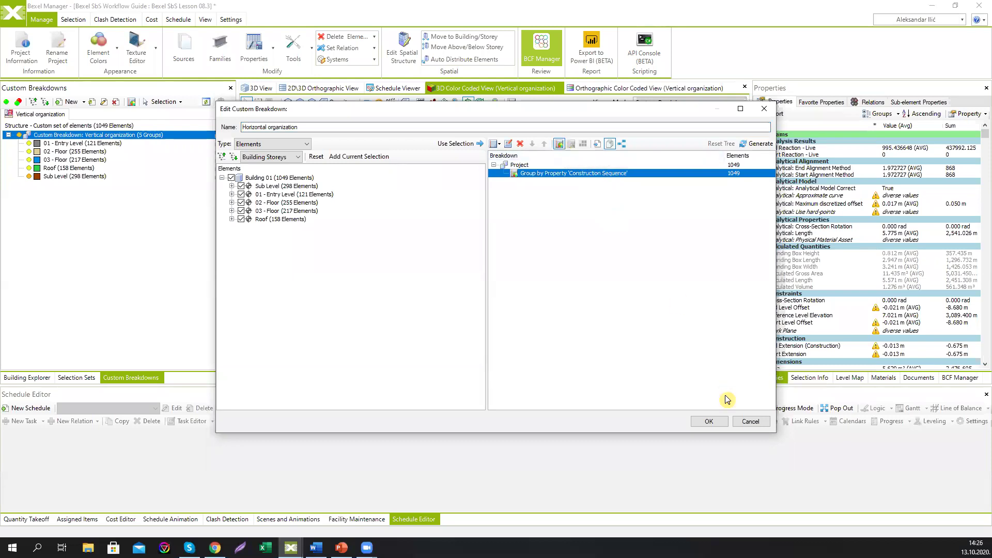
{"action": "left_click", "coordinate": [708, 421]}
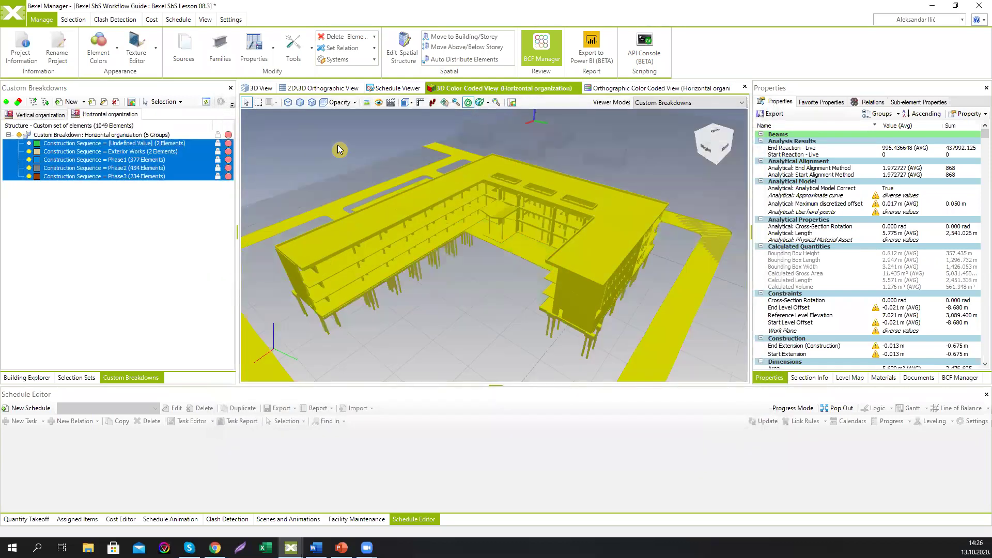
Step: Clear the selection and inspect the building color-coded by Construction Sequence from several angles
{"action": "left_click_drag", "start_coordinate": [472, 264], "coordinate": [492, 178]}
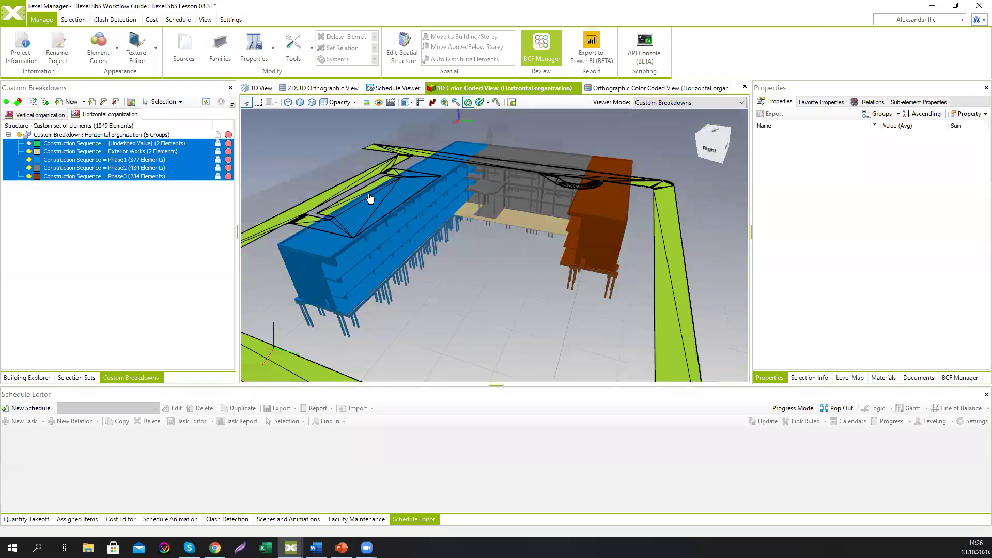
{"action": "left_click_drag", "start_coordinate": [410, 226], "coordinate": [404, 222]}
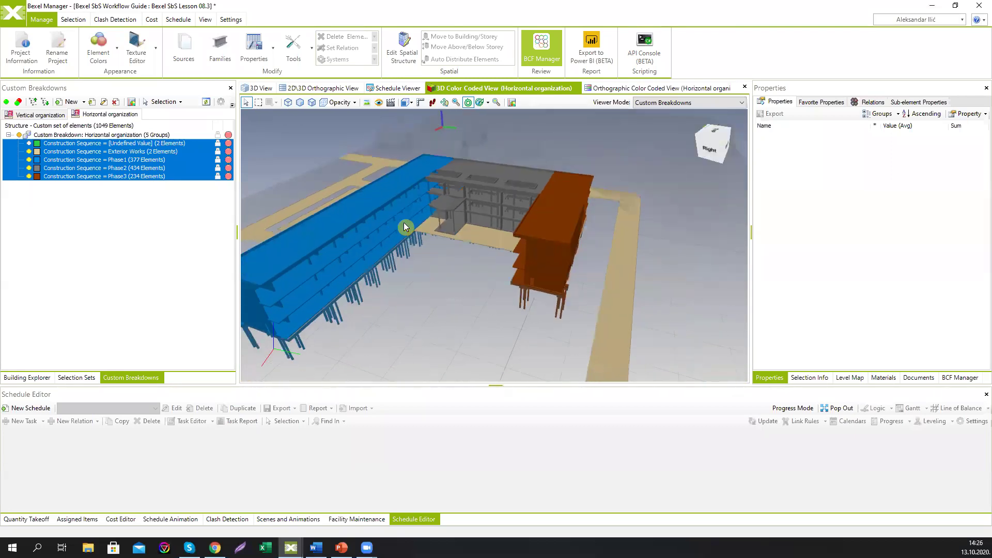
{"action": "left_click_drag", "start_coordinate": [542, 222], "coordinate": [457, 276]}
{"action": "left_click_drag", "start_coordinate": [333, 139], "coordinate": [339, 140]}
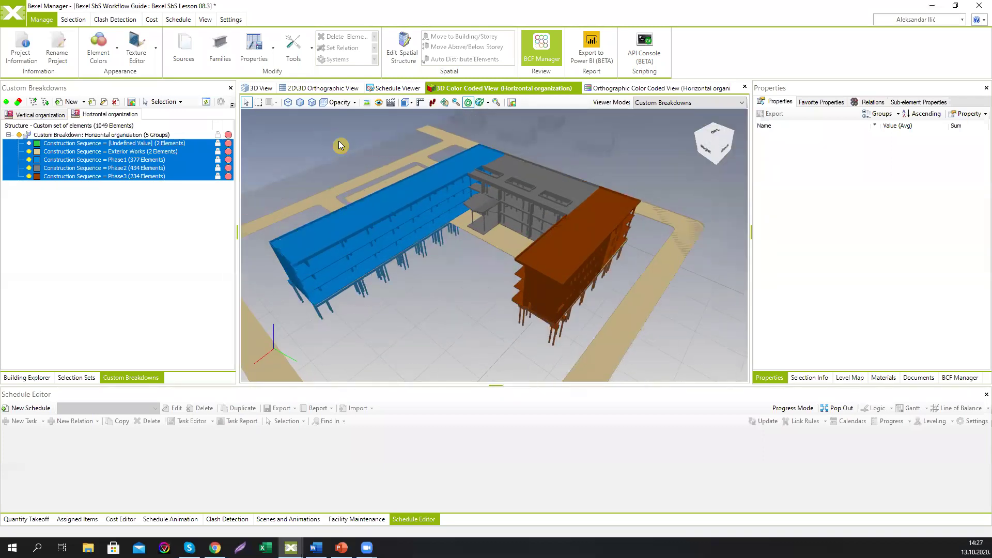
Step: Expand the Construction Sequence selection sets and highlight Phase 1, Phase 2 and Phase 3 one after another in the 3D View
{"action": "left_click", "coordinate": [71, 377]}
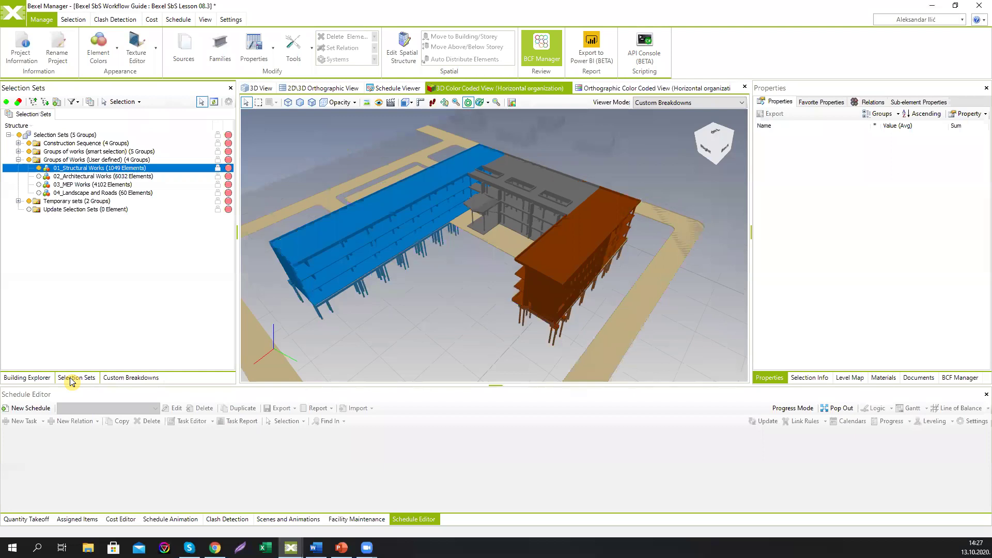
{"action": "left_click", "coordinate": [18, 144]}
{"action": "left_click", "coordinate": [259, 88]}
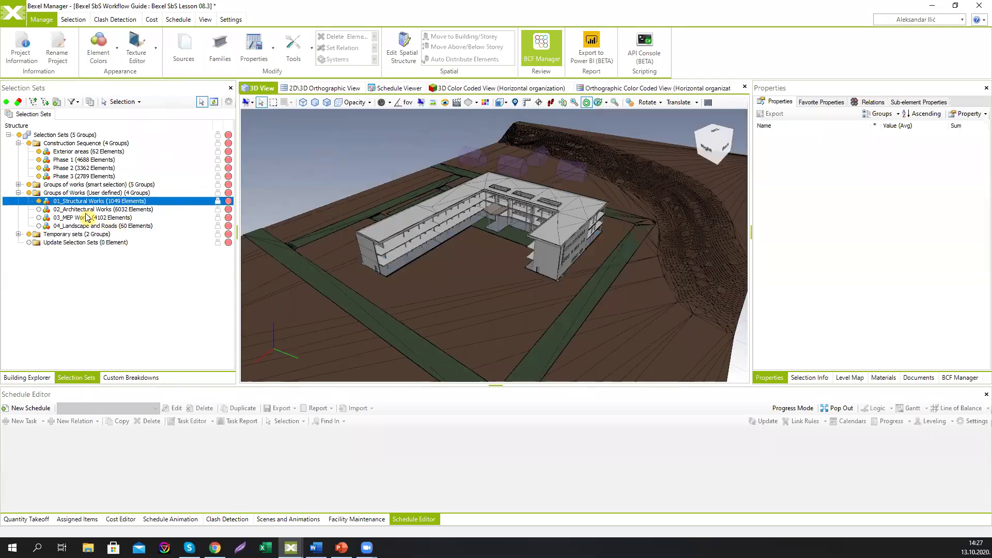
{"action": "left_click", "coordinate": [69, 161]}
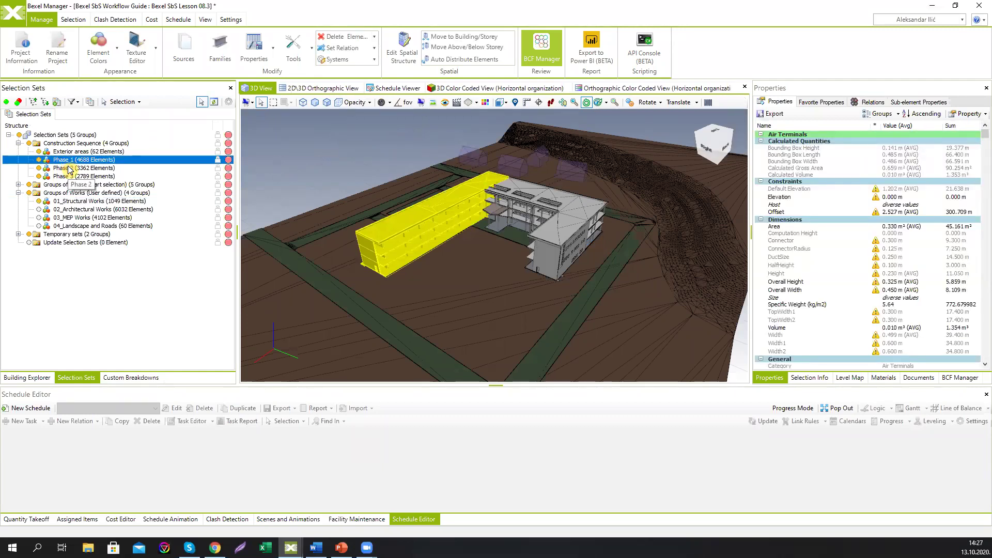
{"action": "left_click", "coordinate": [68, 168]}
{"action": "left_click", "coordinate": [63, 176]}
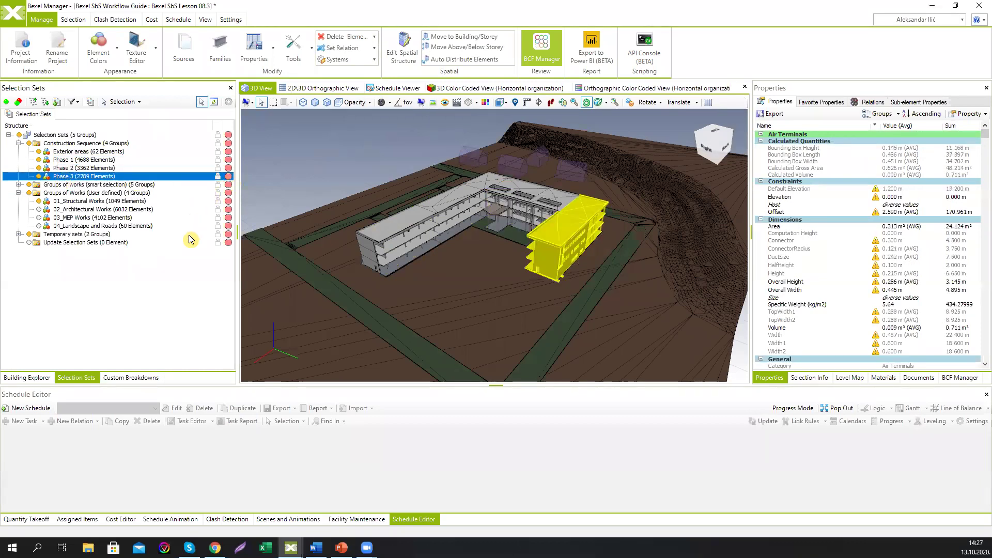
Step: Return to the Horizontal organization breakdown in the 3D Color Coded View and clear the element selection
{"action": "left_click", "coordinate": [131, 378]}
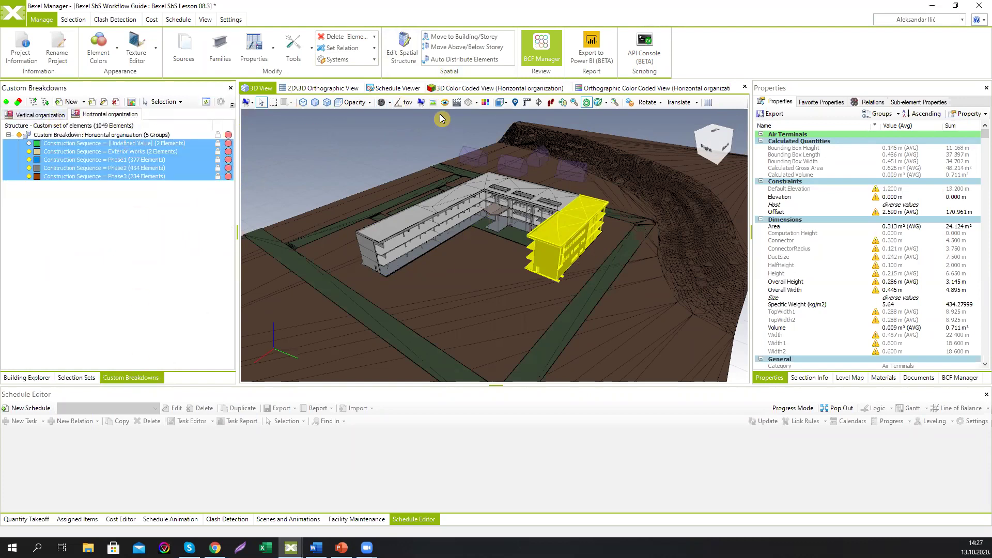
{"action": "left_click", "coordinate": [467, 88]}
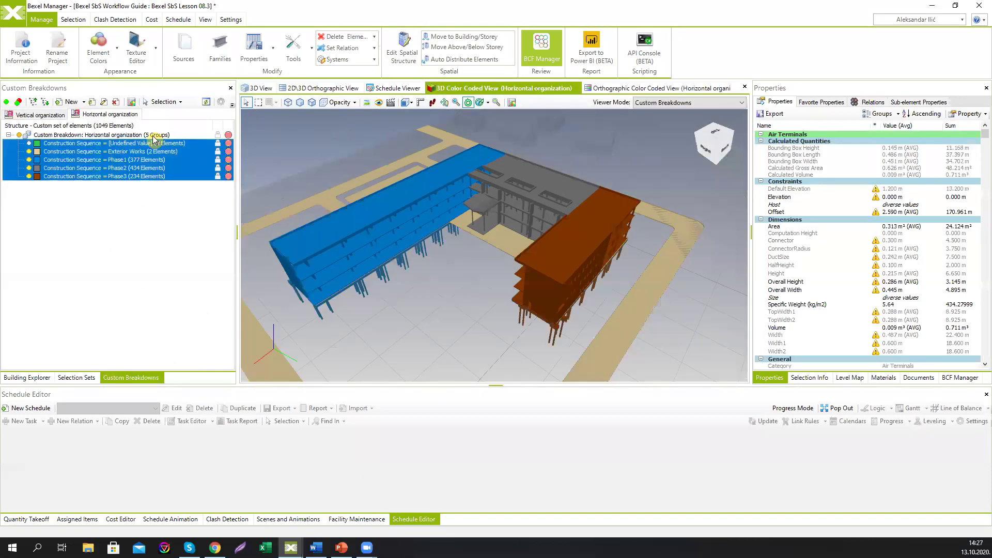
{"action": "left_click", "coordinate": [53, 117]}
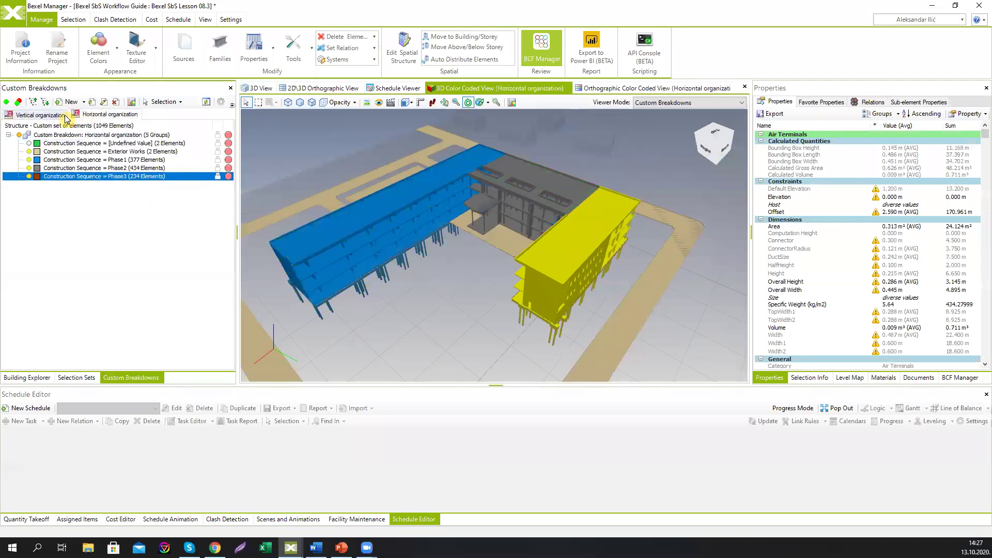
{"action": "left_click", "coordinate": [90, 116]}
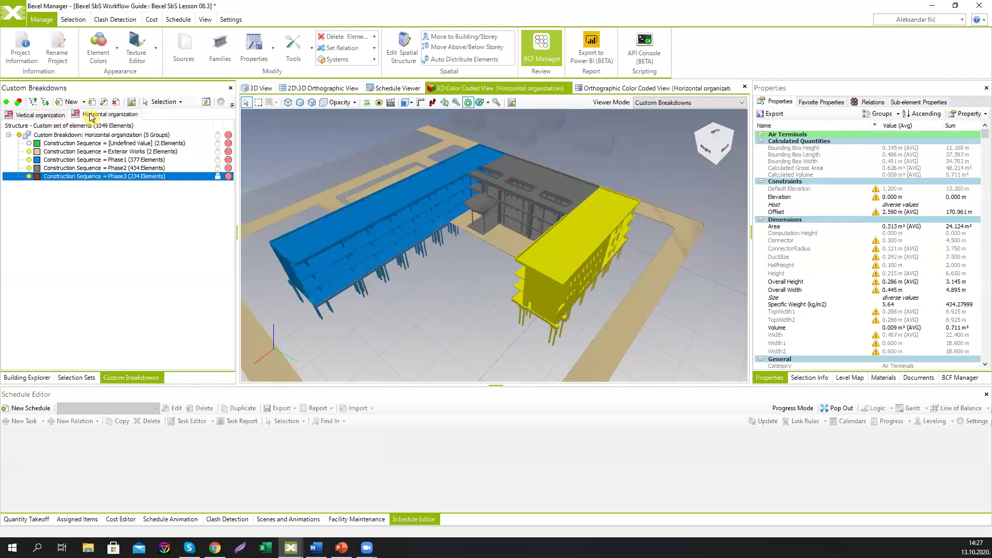
{"action": "left_click", "coordinate": [256, 148]}
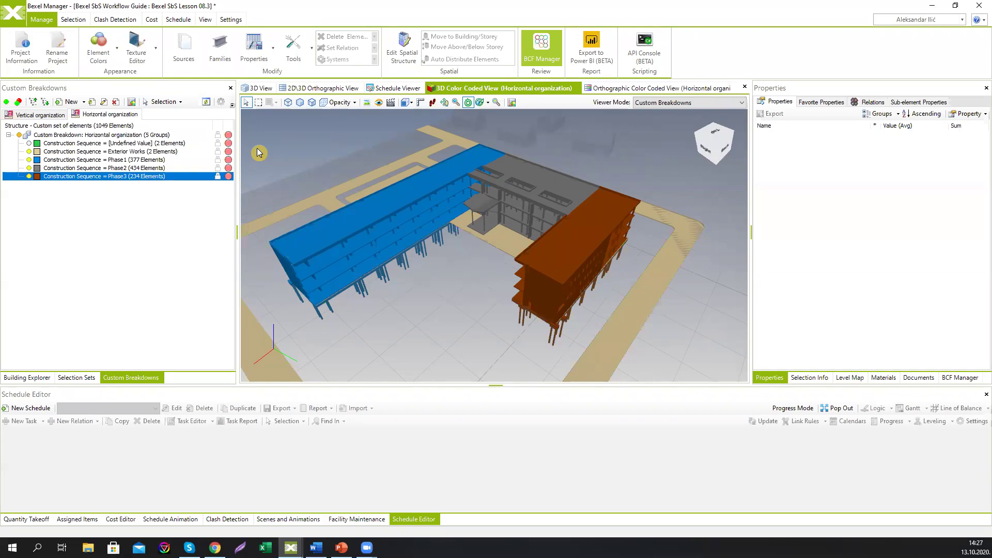
Step: Create a blank custom breakdown named Functional organization for all building elements, grouped by category
{"action": "left_click", "coordinate": [102, 135]}
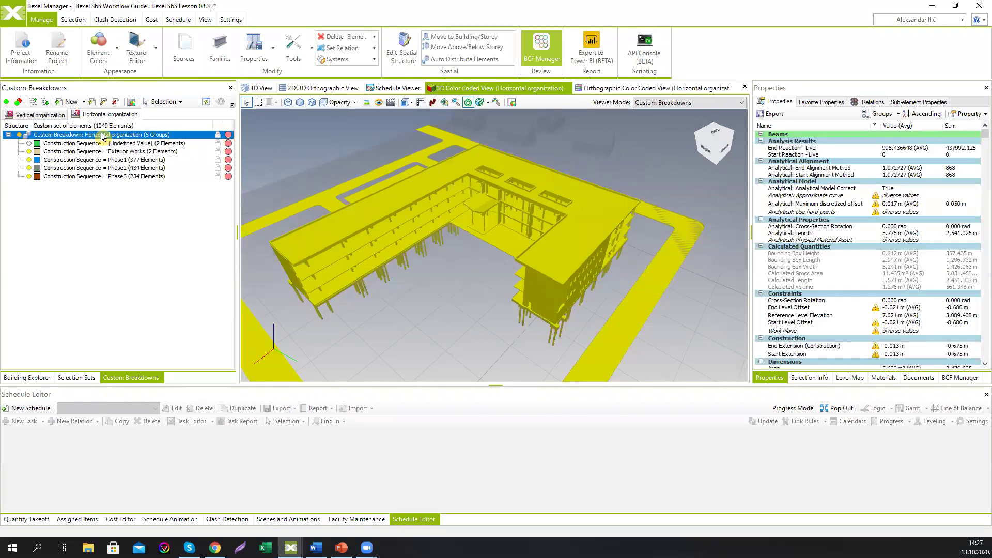
{"action": "left_click", "coordinate": [84, 102]}
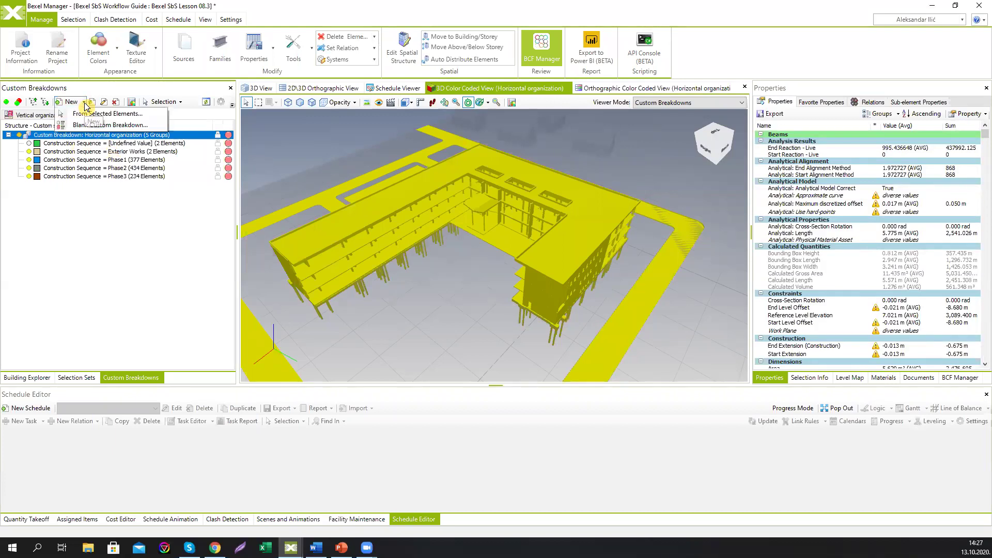
{"action": "left_click", "coordinate": [108, 125]}
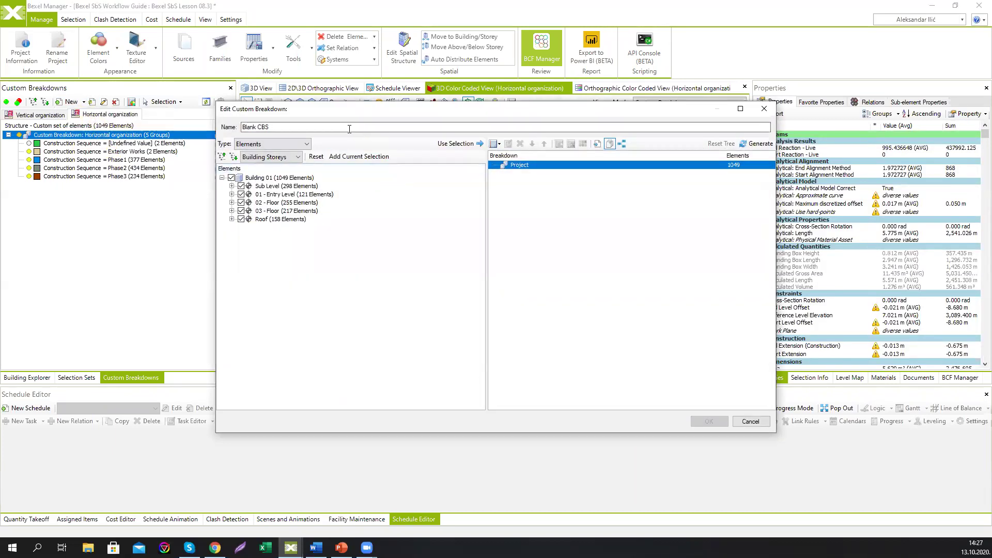
{"action": "type", "text": "Functional organization"}
{"action": "left_click", "coordinate": [499, 146]}
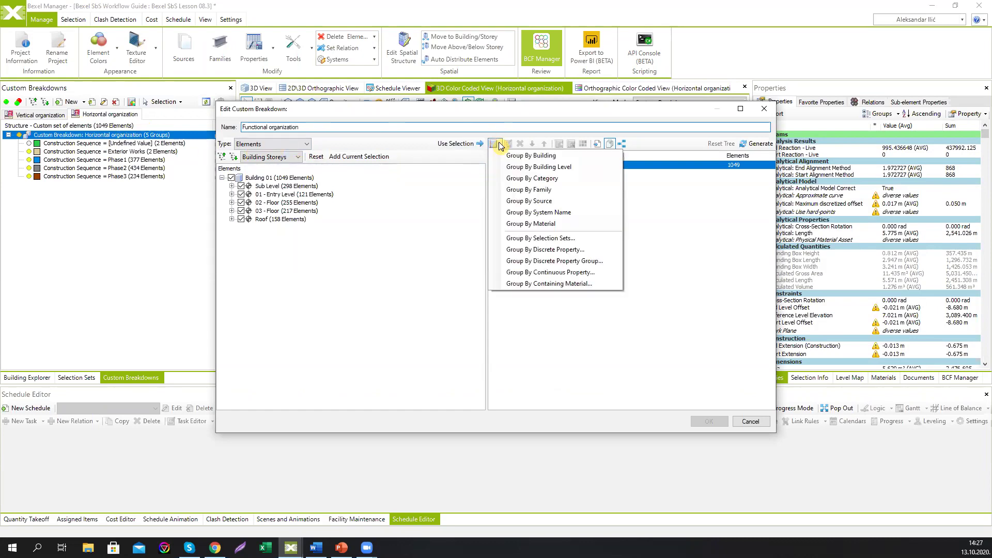
{"action": "left_click", "coordinate": [535, 178]}
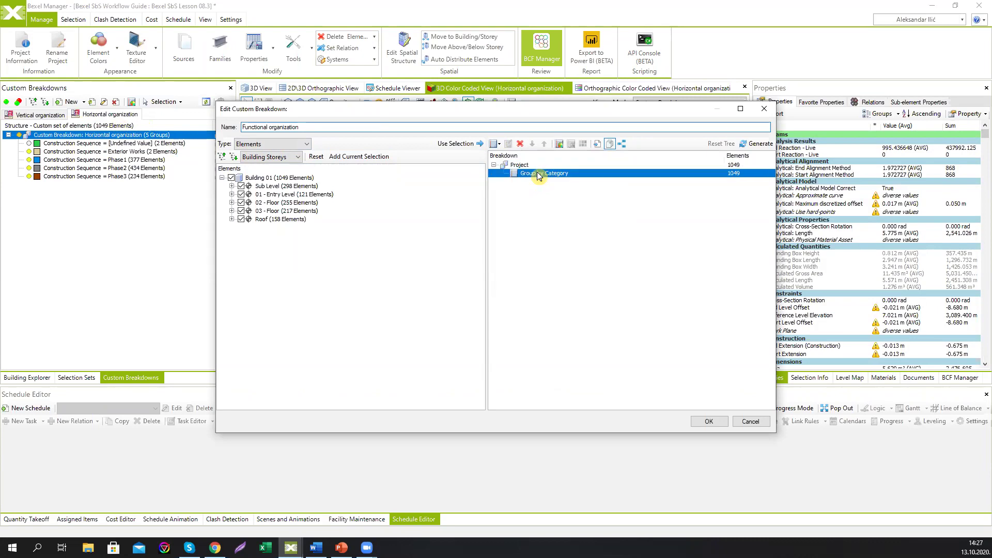
{"action": "left_click", "coordinate": [708, 421]}
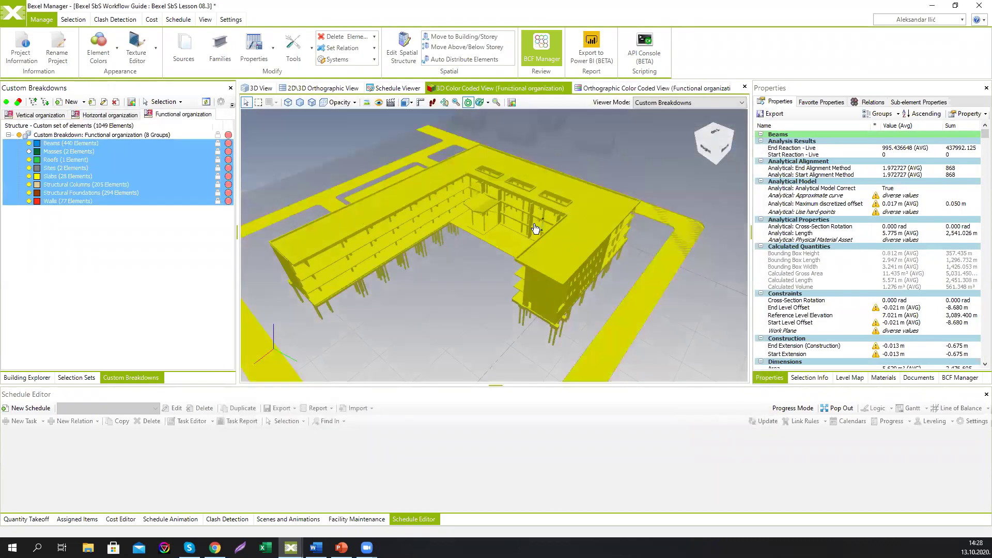
Step: Clear the selection, show Beams, Roofs, Sites, Slabs, Structural Columns, Structural Foundations and Walls individually in the 3D view, and restore all categories
{"action": "left_click", "coordinate": [340, 135]}
{"action": "left_click_drag", "start_coordinate": [340, 135], "coordinate": [402, 151]}
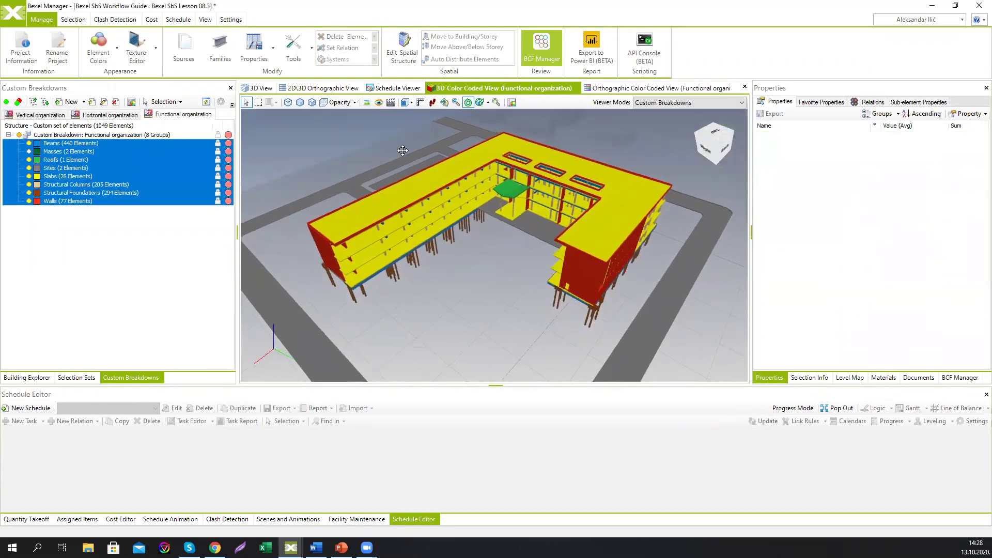
{"action": "left_click", "coordinate": [29, 143]}
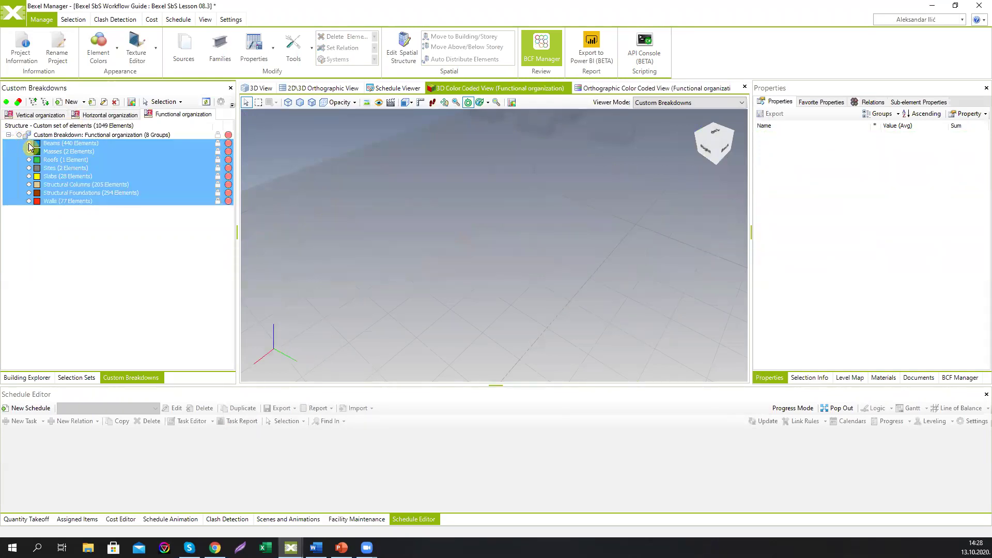
{"action": "left_click", "coordinate": [29, 144]}
{"action": "left_click", "coordinate": [29, 144]}
{"action": "left_click", "coordinate": [29, 159]}
{"action": "left_click", "coordinate": [29, 160]}
{"action": "left_click", "coordinate": [29, 168]}
{"action": "left_click", "coordinate": [29, 168]}
{"action": "left_click", "coordinate": [29, 176]}
{"action": "left_click", "coordinate": [29, 176]}
{"action": "left_click", "coordinate": [29, 185]}
{"action": "left_click", "coordinate": [29, 184]}
{"action": "left_click", "coordinate": [29, 193]}
{"action": "left_click", "coordinate": [29, 201]}
{"action": "left_click", "coordinate": [29, 201]}
{"action": "left_click", "coordinate": [19, 135]}
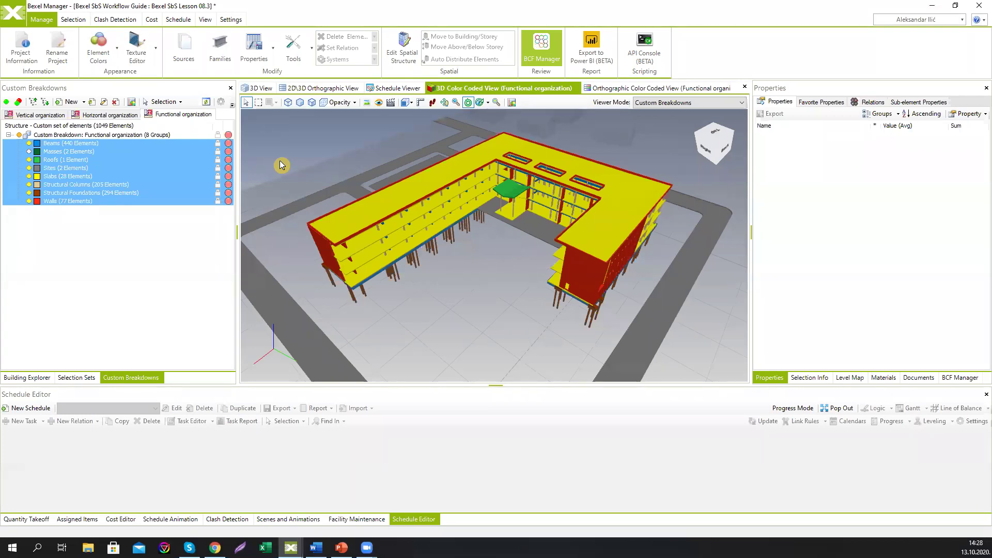
Step: Bring up the scheduling tools and display the Vertical organization breakdown in the 3D Color Coded View
{"action": "left_click", "coordinate": [182, 20]}
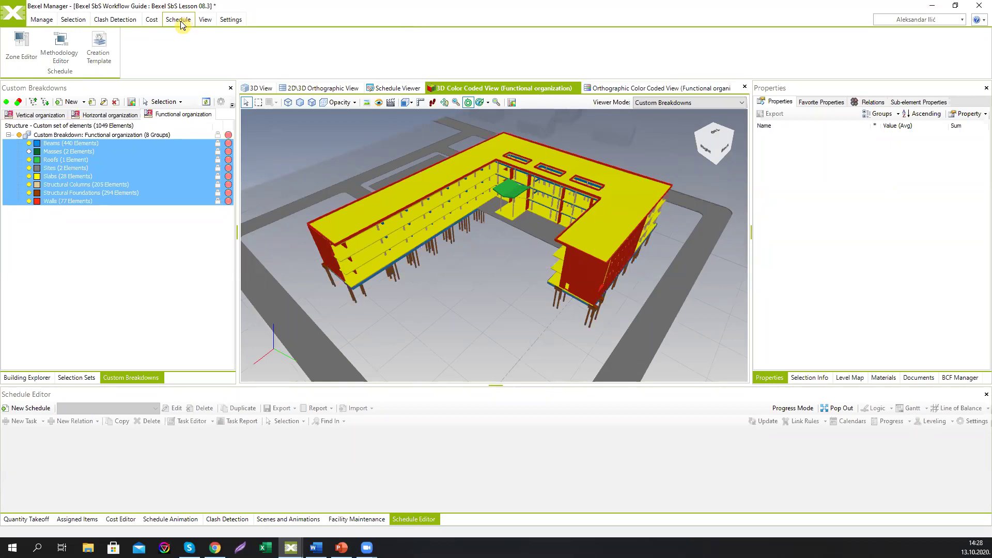
{"action": "left_click", "coordinate": [41, 114]}
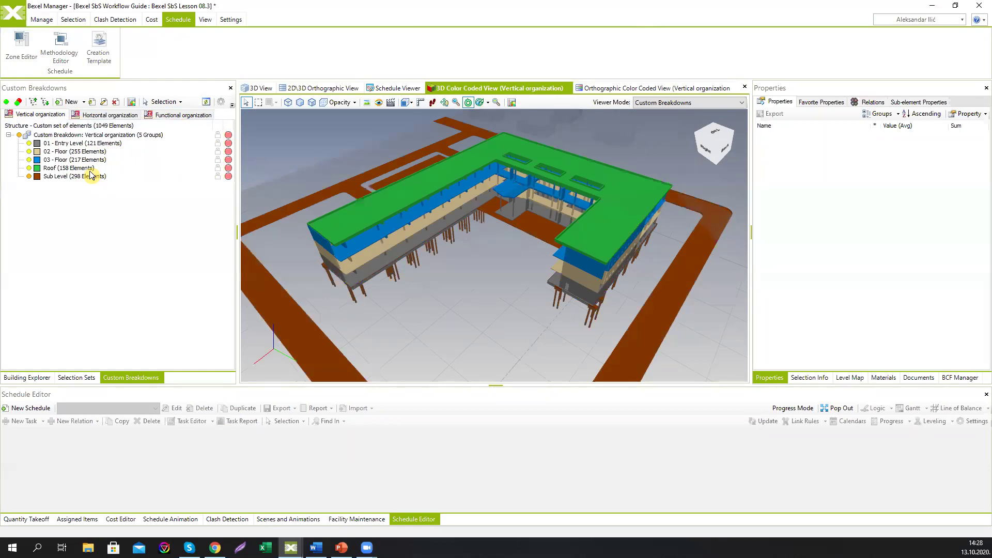
{"action": "left_click", "coordinate": [30, 59]}
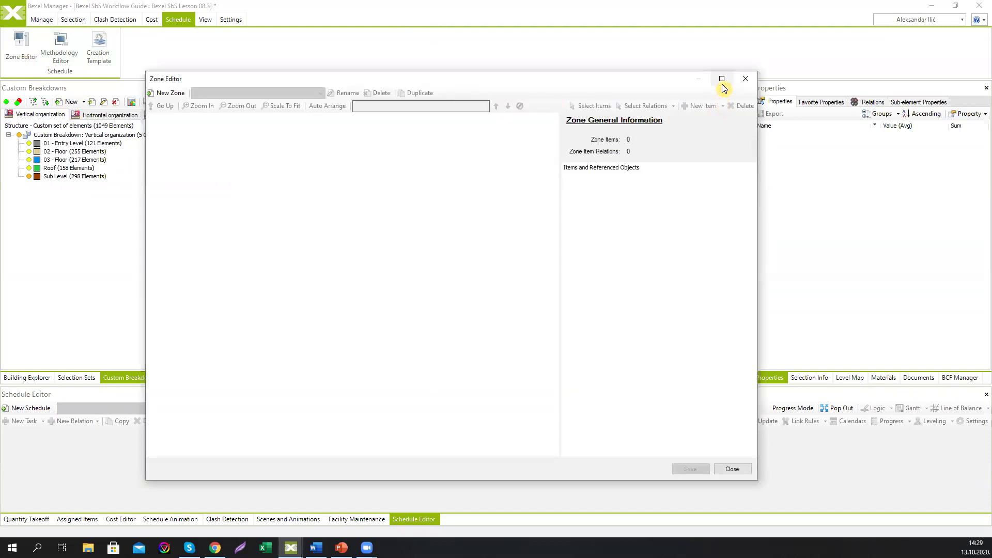
{"action": "left_click", "coordinate": [721, 80]}
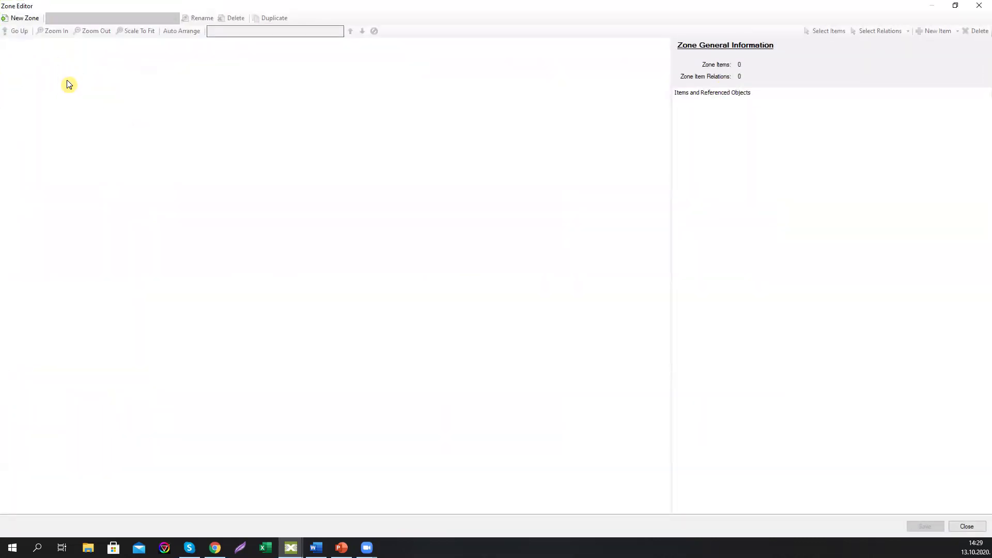
{"action": "left_click", "coordinate": [978, 5]}
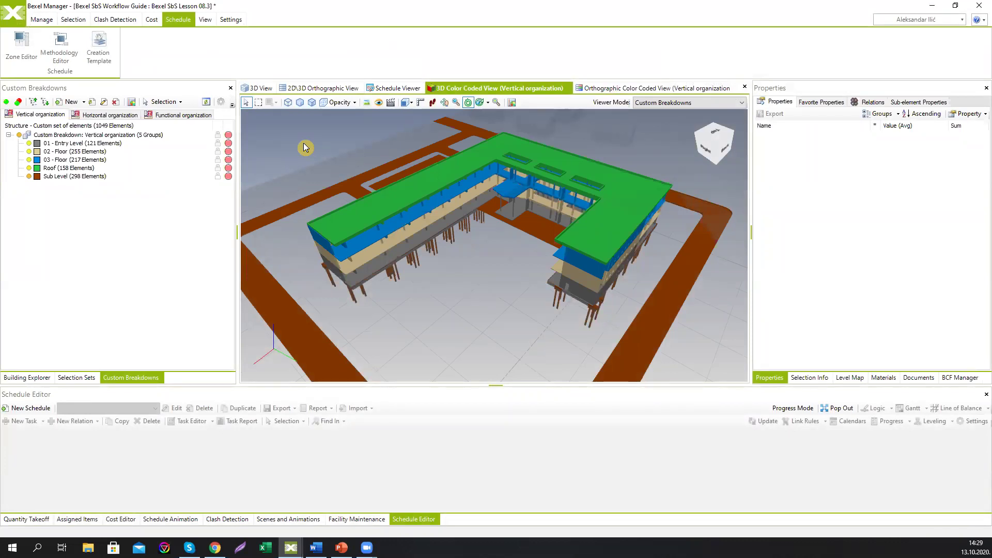
Step: Open the Zone Editor full screen and create a new zone named DEMO Levels
{"action": "left_click", "coordinate": [26, 45]}
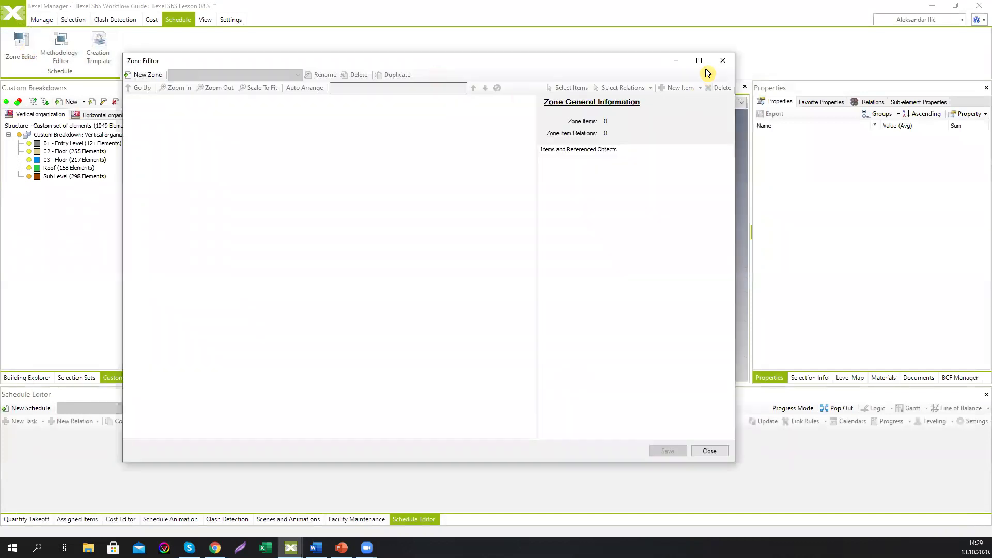
{"action": "left_click", "coordinate": [703, 62]}
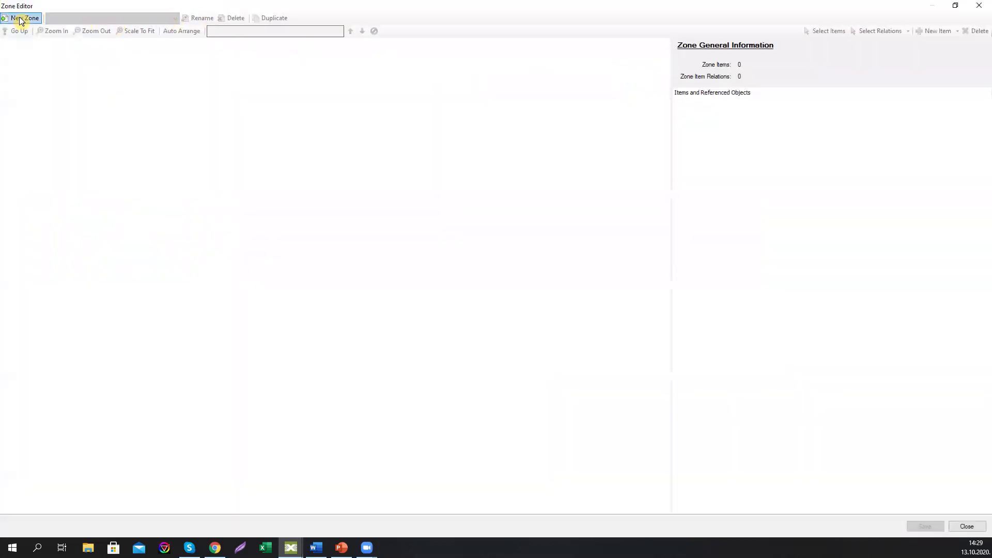
{"action": "left_click", "coordinate": [20, 19]}
{"action": "type", "text": "DEMO Levels"}
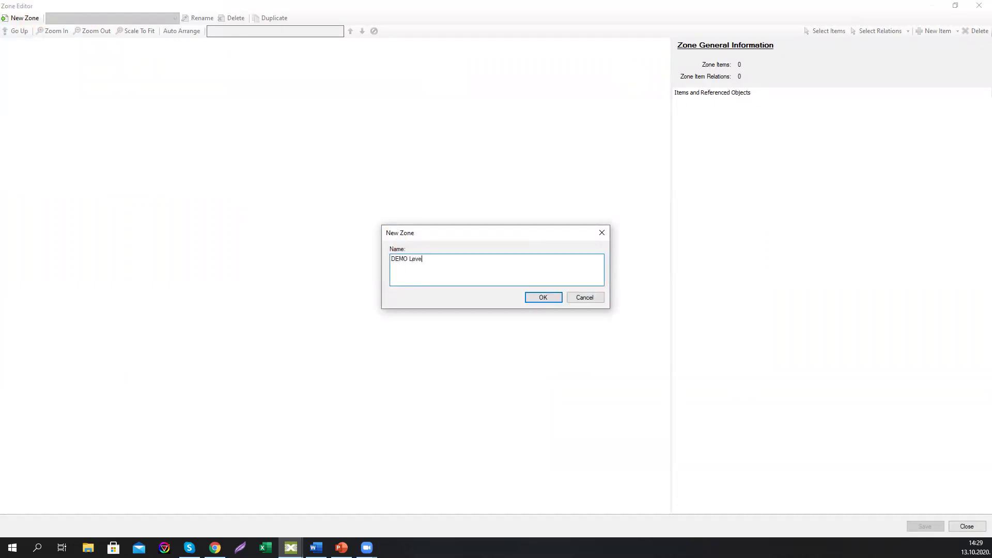
{"action": "left_click", "coordinate": [532, 297]}
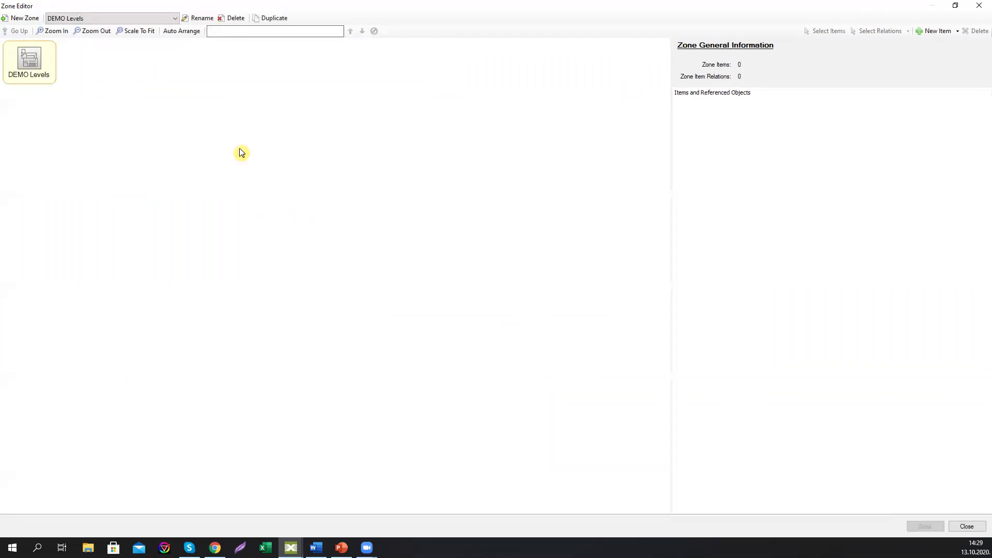
Step: Add linked zone items for Building 01's storeys: Sub Level, 01 - Entry Level, 02 - Floor, 03 - Floor and Roof
{"action": "right_click", "coordinate": [228, 116]}
{"action": "mouse_move", "coordinate": [259, 125]}
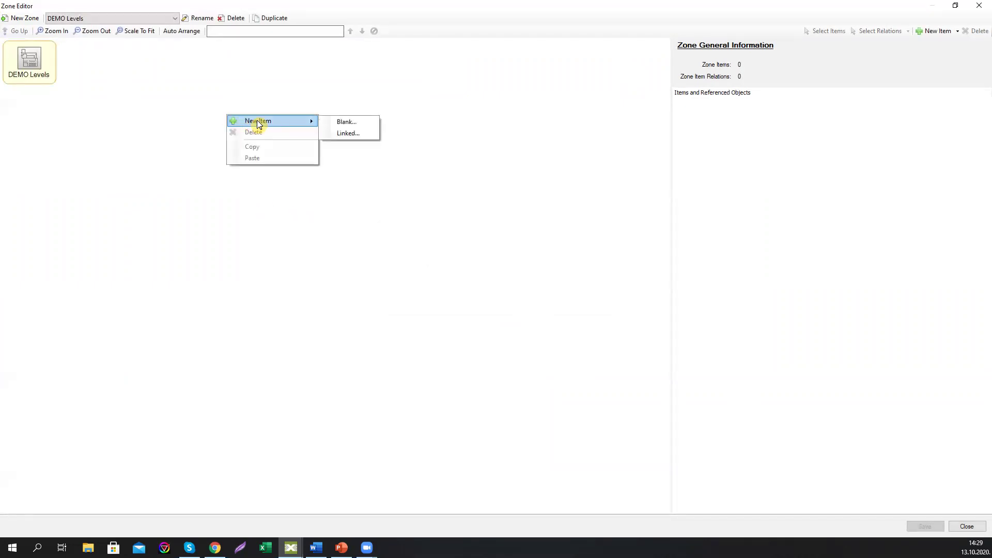
{"action": "left_click", "coordinate": [363, 134]}
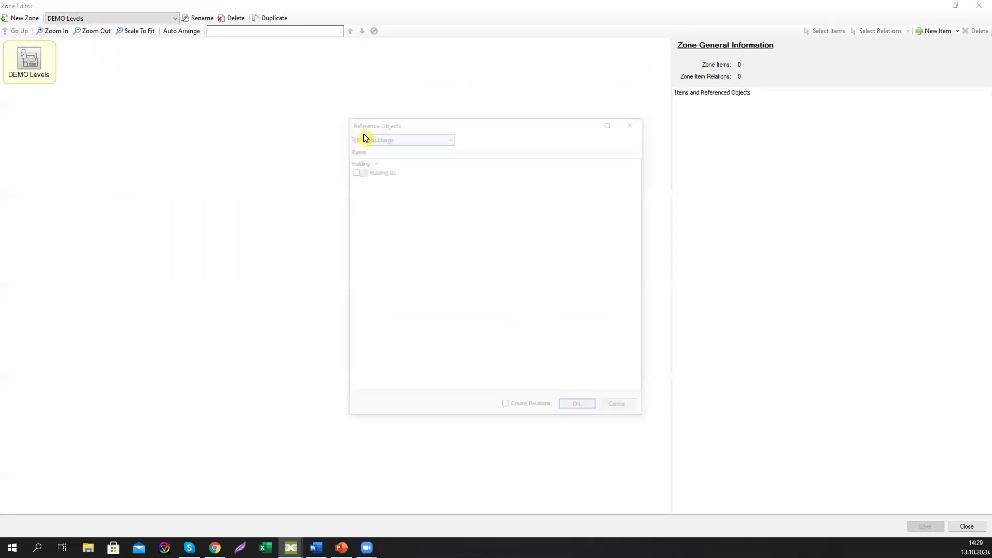
{"action": "left_click", "coordinate": [392, 137]}
{"action": "left_click", "coordinate": [394, 152]}
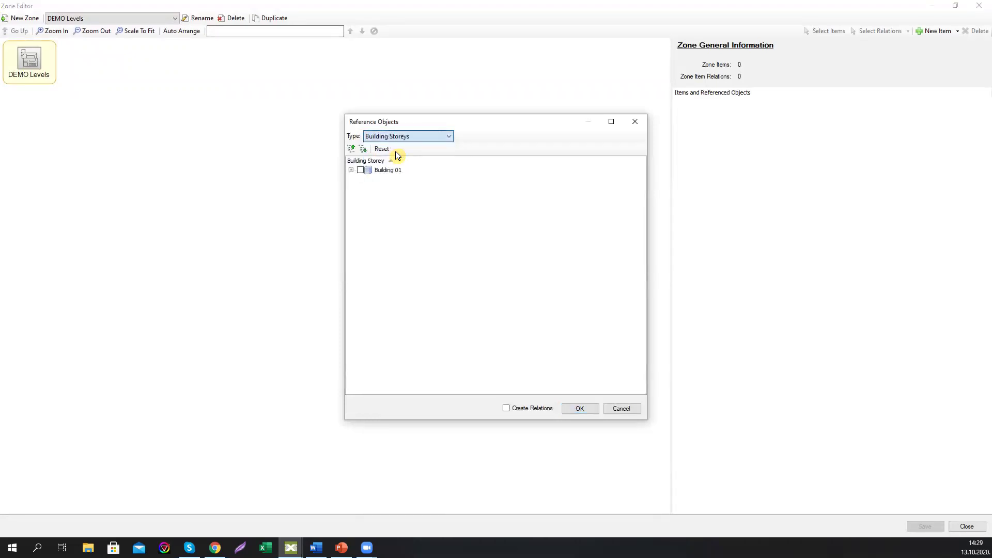
{"action": "double_click", "coordinate": [366, 170]}
{"action": "left_click", "coordinate": [370, 179]}
{"action": "left_click", "coordinate": [370, 187]}
{"action": "left_click", "coordinate": [369, 195]}
{"action": "left_click", "coordinate": [370, 203]}
{"action": "left_click", "coordinate": [370, 211]}
{"action": "left_click", "coordinate": [580, 408]}
{"action": "left_click", "coordinate": [268, 312]}
Step: Arrange the five storey items in a horizontal row ordered Sub Level, 01 - Entry Level, 02 - Floor, 03 - Floor, Roof
{"action": "left_click_drag", "start_coordinate": [108, 339], "coordinate": [385, 238]}
{"action": "left_click_drag", "start_coordinate": [89, 282], "coordinate": [281, 226]}
{"action": "left_click_drag", "start_coordinate": [381, 236], "coordinate": [436, 164]}
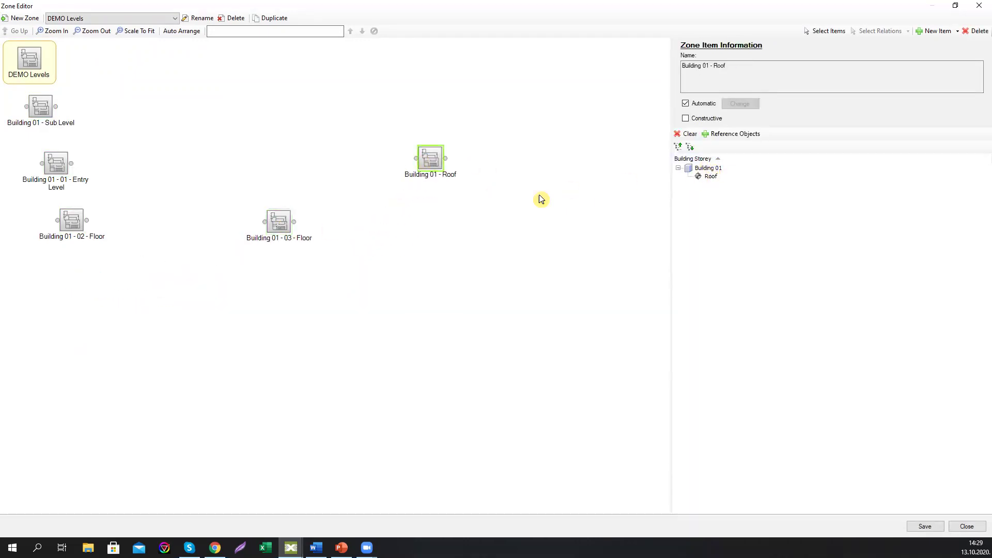
{"action": "left_click_drag", "start_coordinate": [292, 226], "coordinate": [327, 173]}
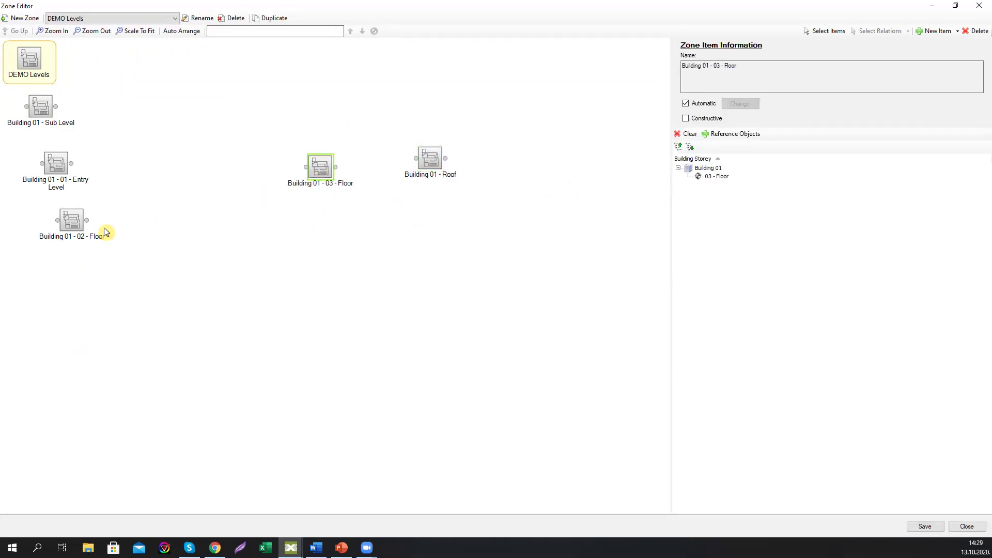
{"action": "left_click_drag", "start_coordinate": [72, 222], "coordinate": [236, 123]}
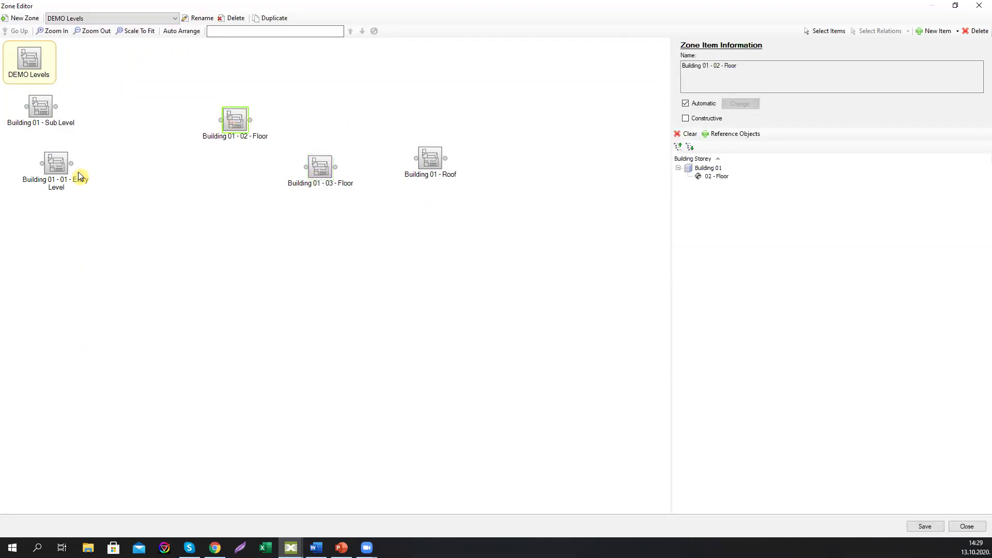
{"action": "left_click_drag", "start_coordinate": [56, 164], "coordinate": [133, 107]}
{"action": "left_click_drag", "start_coordinate": [243, 126], "coordinate": [244, 113]}
{"action": "left_click_drag", "start_coordinate": [320, 166], "coordinate": [337, 108]}
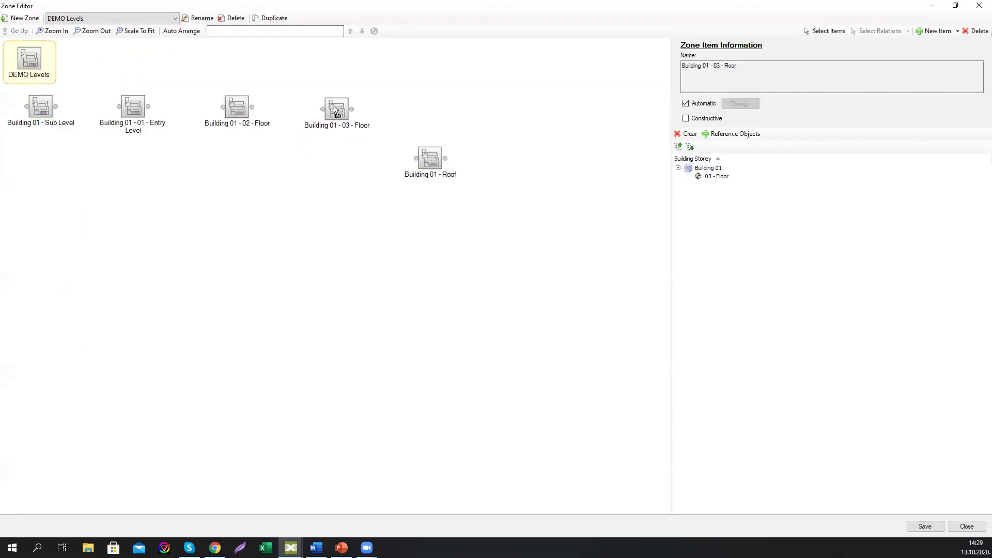
{"action": "left_click_drag", "start_coordinate": [429, 165], "coordinate": [447, 116]}
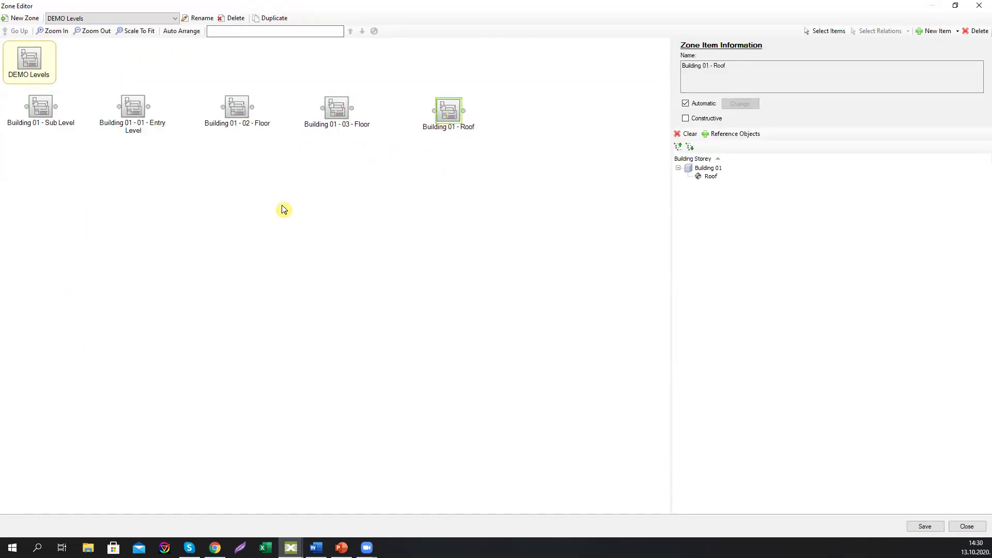
{"action": "left_click_drag", "start_coordinate": [134, 113], "coordinate": [144, 116]}
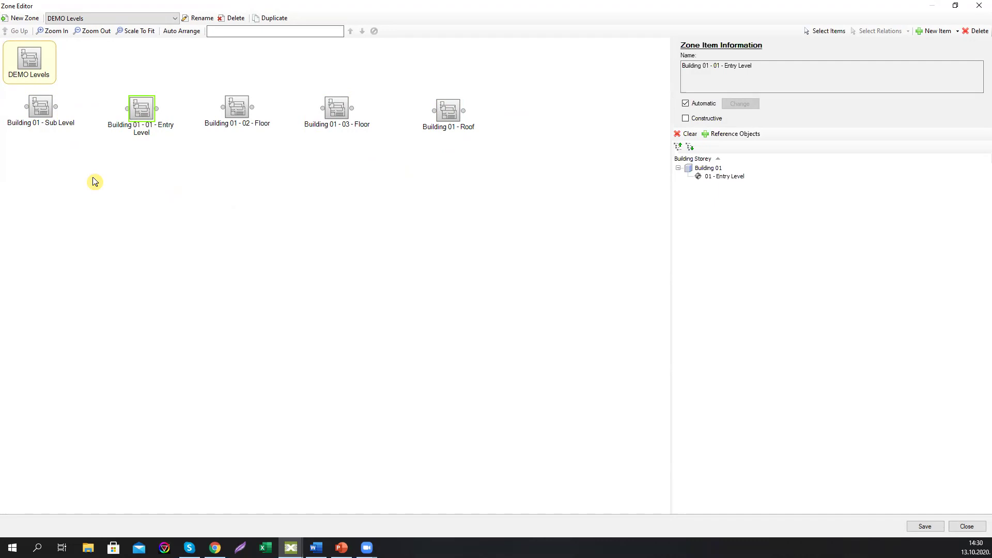
Step: Link the storey items in sequence from Sub Level through Entry Level, 02 - Floor and 03 - Floor to Roof, and straighten the Sub Level item
{"action": "left_click_drag", "start_coordinate": [56, 107], "coordinate": [412, 113]}
{"action": "left_click", "coordinate": [412, 181]}
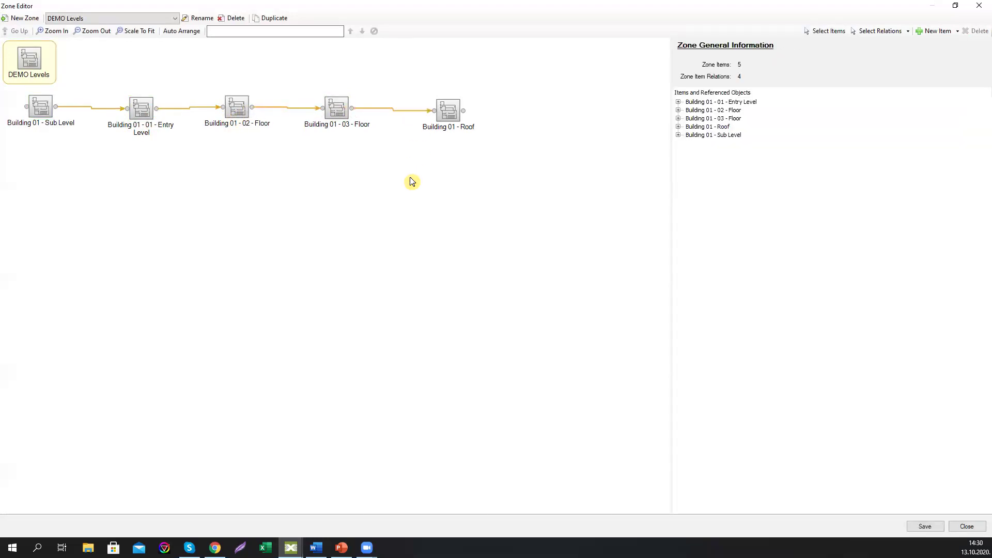
{"action": "left_click", "coordinate": [40, 118]}
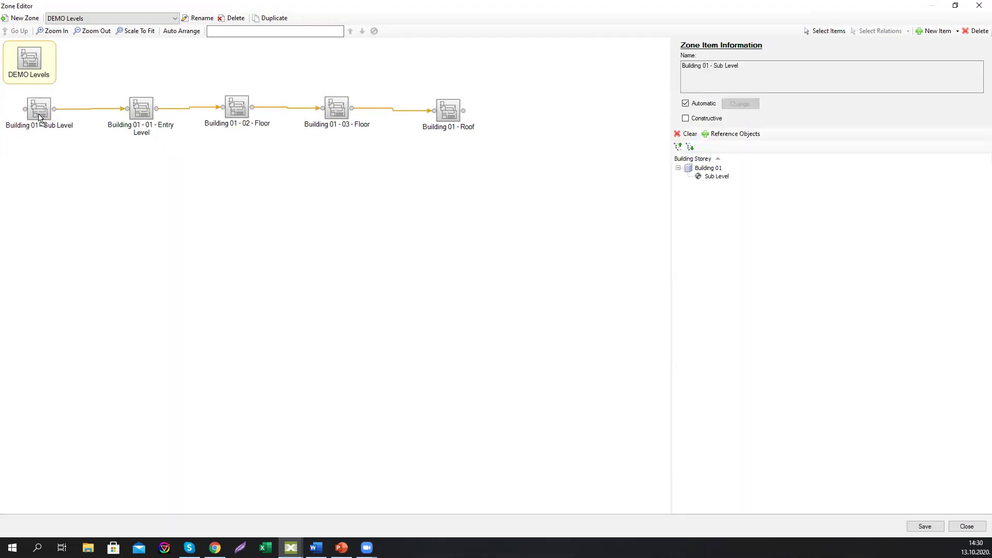
{"action": "left_click", "coordinate": [40, 117]}
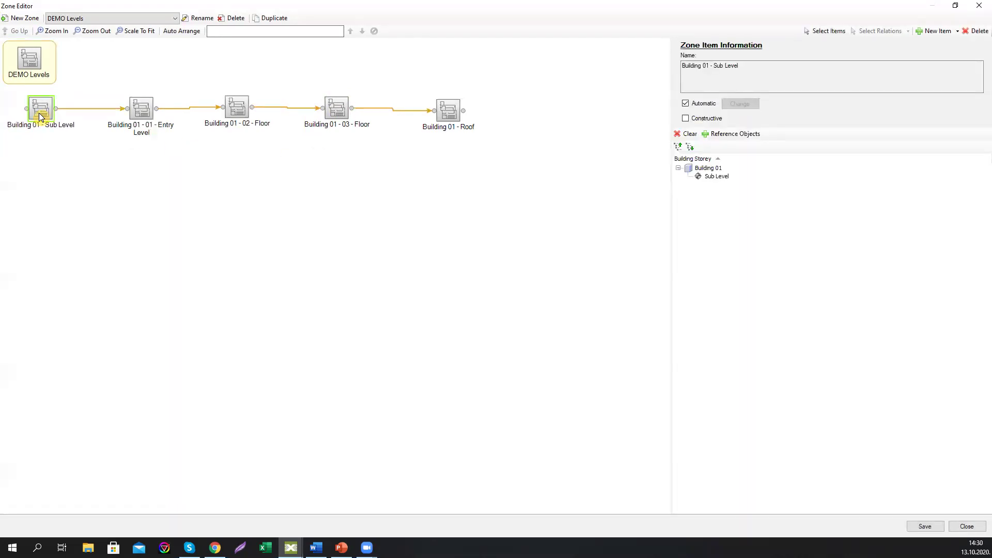
Step: Look inside the Building 01 - Sub Level item and return to the DEMO Levels overview
{"action": "double_click", "coordinate": [45, 123]}
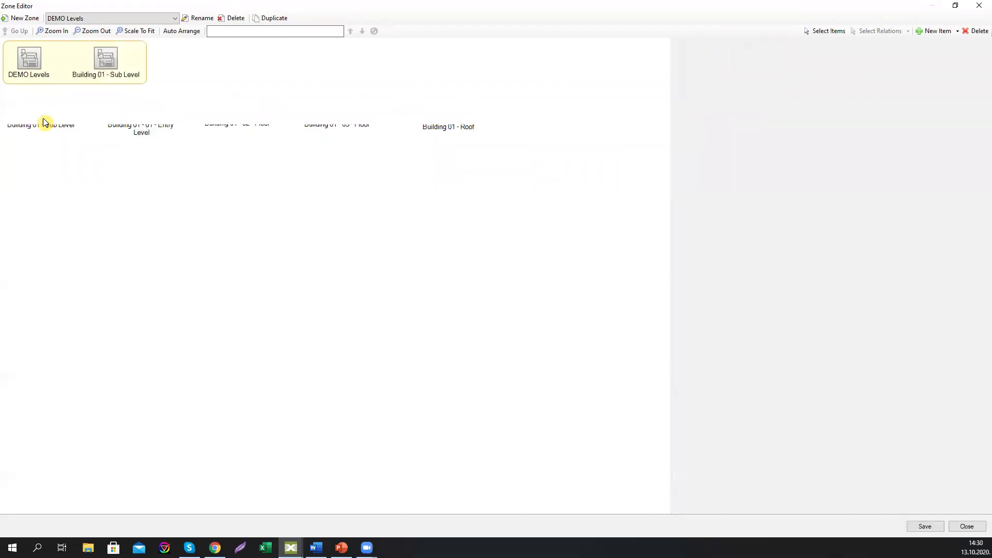
{"action": "left_click", "coordinate": [37, 69]}
{"action": "double_click", "coordinate": [37, 71]}
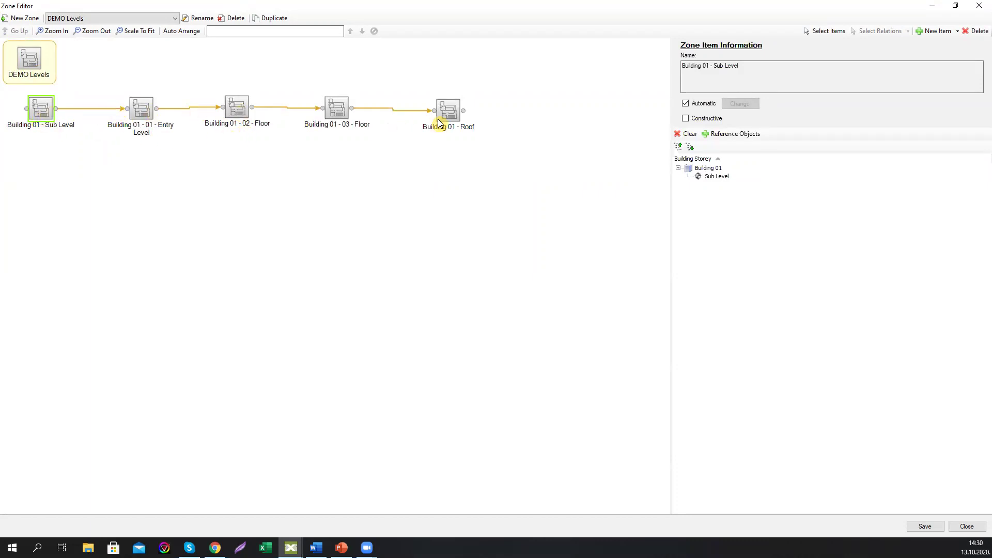
Step: Align the Entry Level and 02 - Floor items with the row and check the relation between Sub Level and Entry Level
{"action": "left_click_drag", "start_coordinate": [143, 118], "coordinate": [149, 119]}
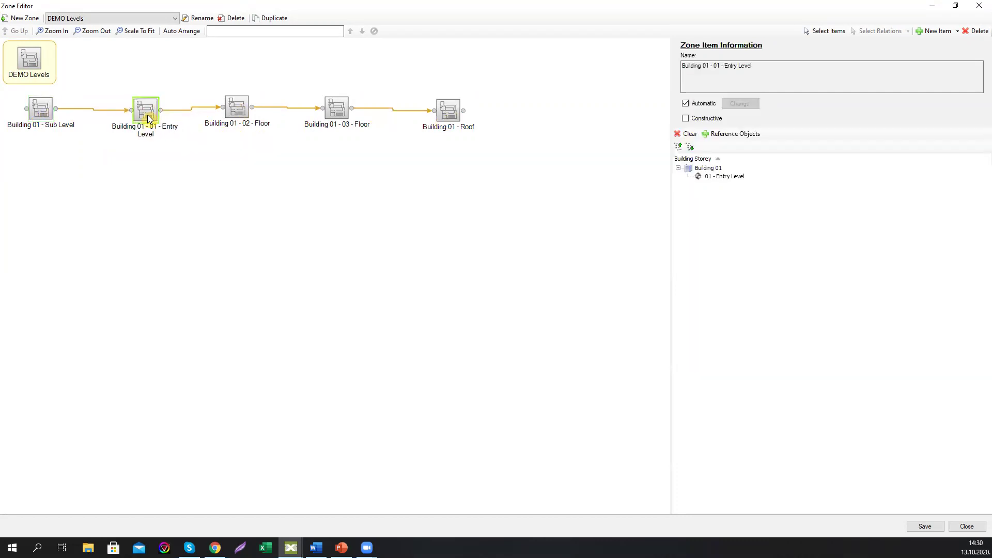
{"action": "left_click", "coordinate": [108, 111]}
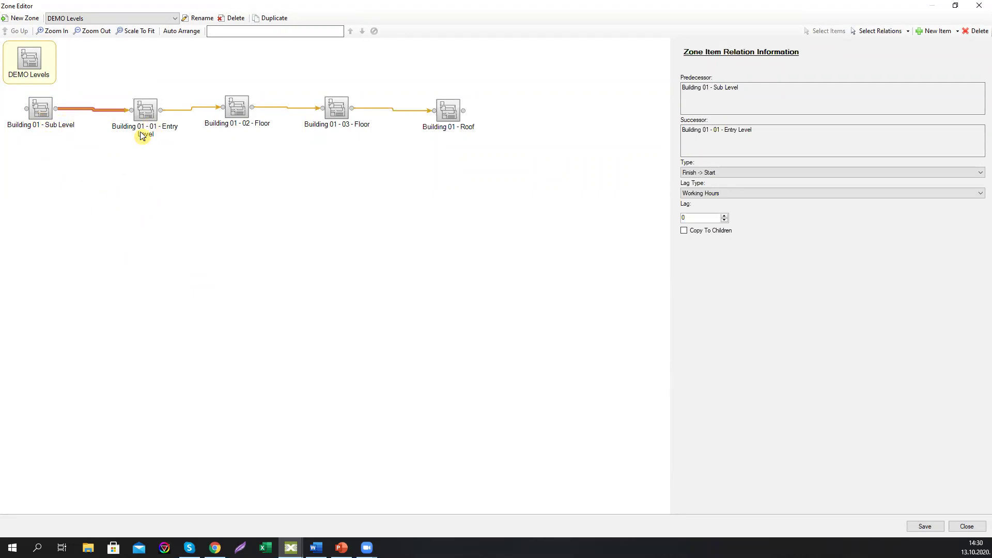
{"action": "left_click", "coordinate": [241, 117]}
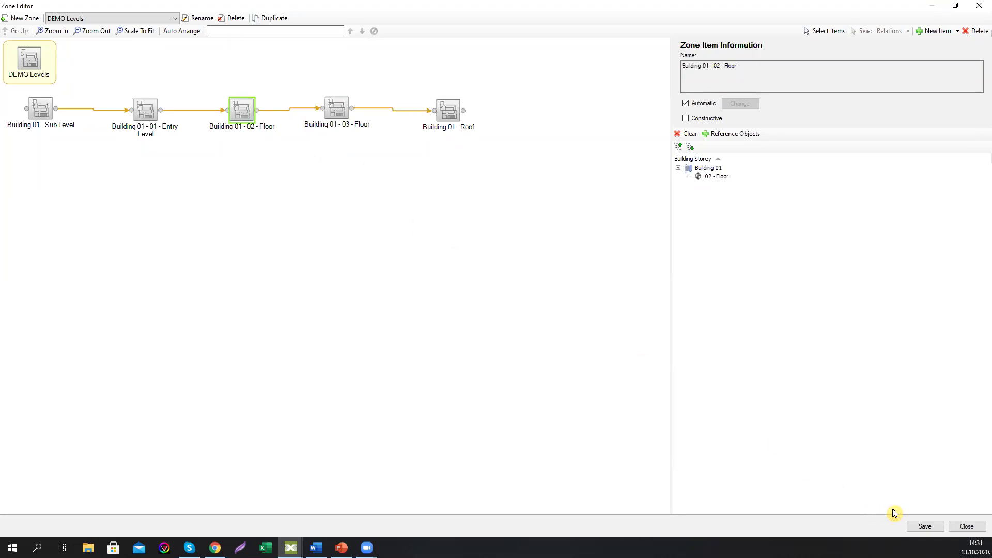
Step: Save the DEMO Levels zone, leave the Zone Editor and display the Horizontal organization breakdown in the color-coded 3D view
{"action": "left_click", "coordinate": [924, 527]}
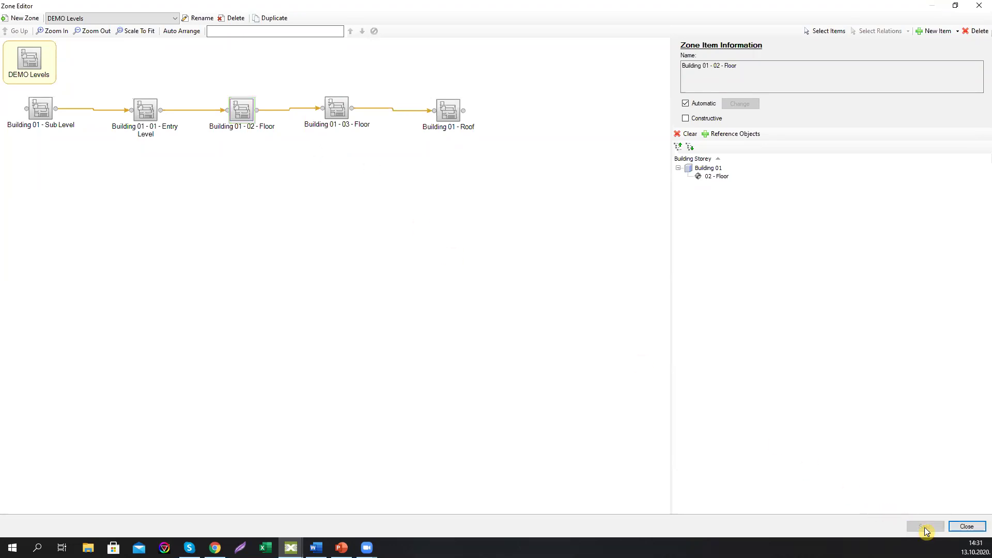
{"action": "left_click", "coordinate": [965, 527]}
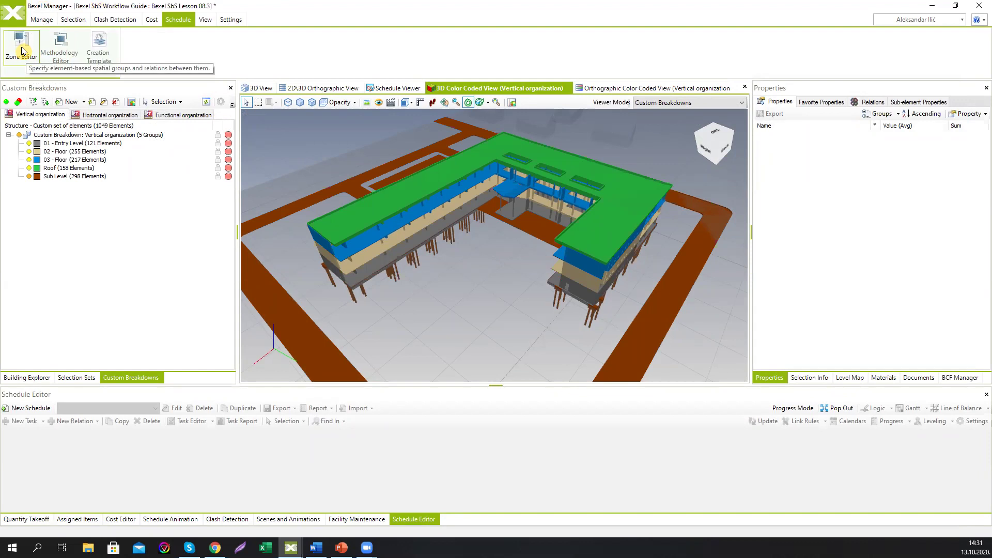
{"action": "left_click", "coordinate": [101, 116]}
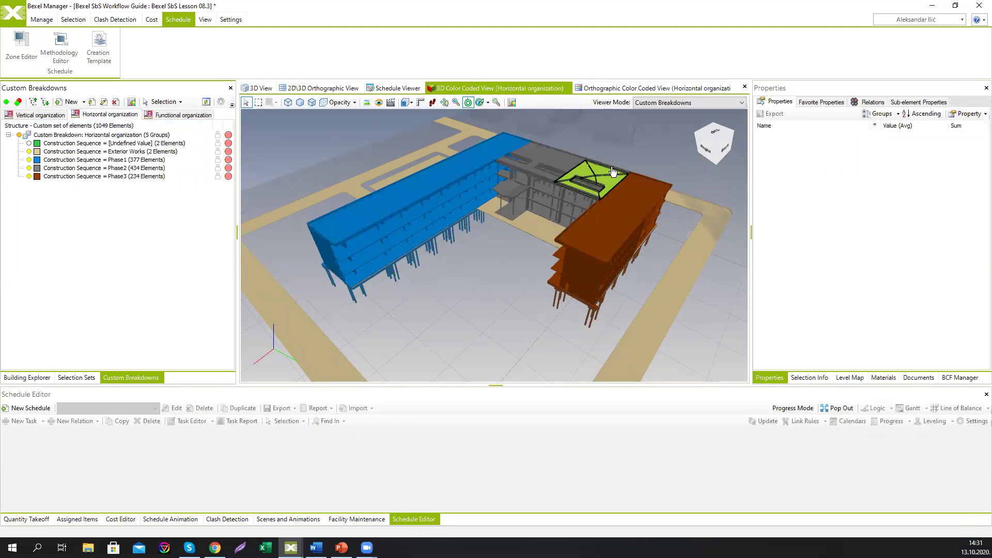
{"action": "left_click", "coordinate": [289, 133]}
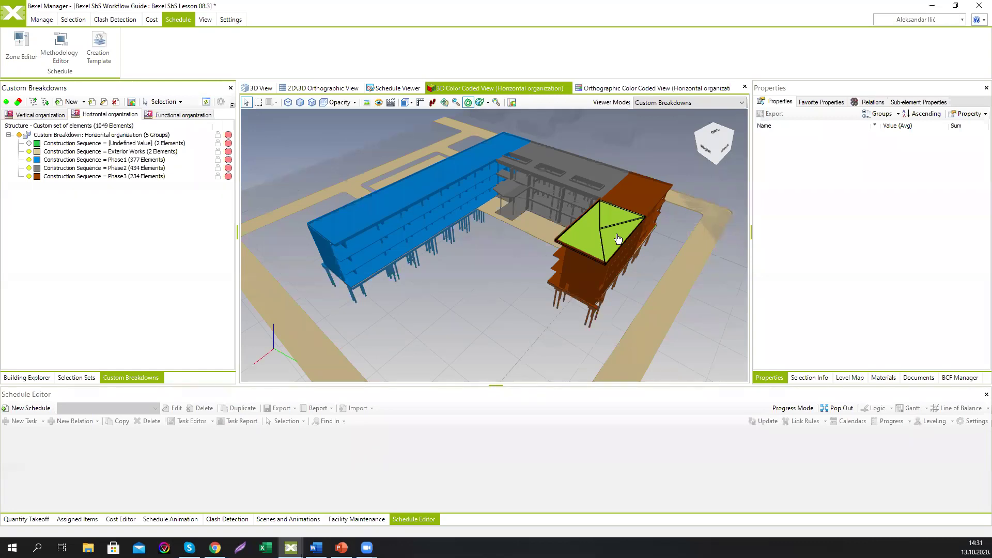
Step: Create a new zone named DEMO Phases in the maximized Zone Editor
{"action": "left_click", "coordinate": [24, 47]}
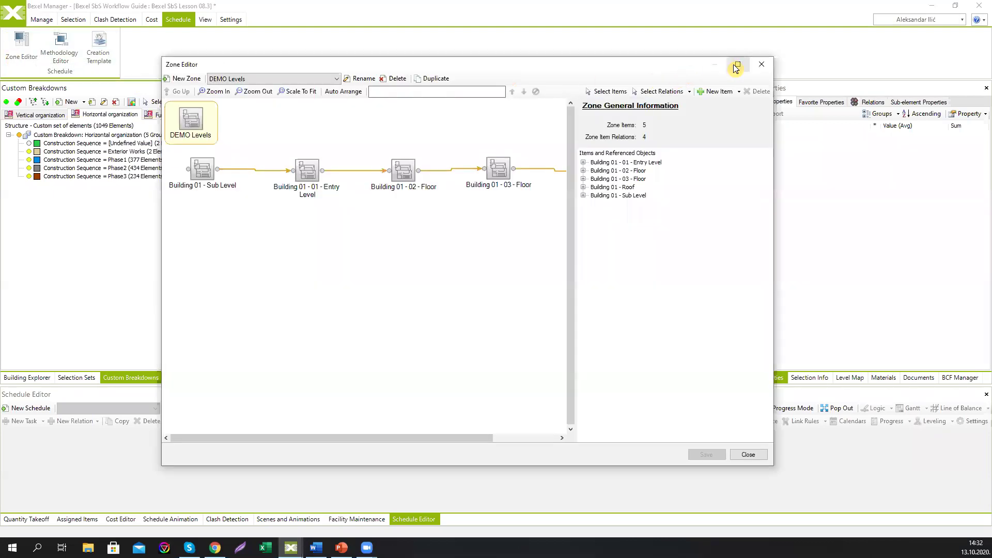
{"action": "left_click", "coordinate": [737, 62]}
{"action": "left_click", "coordinate": [23, 18]}
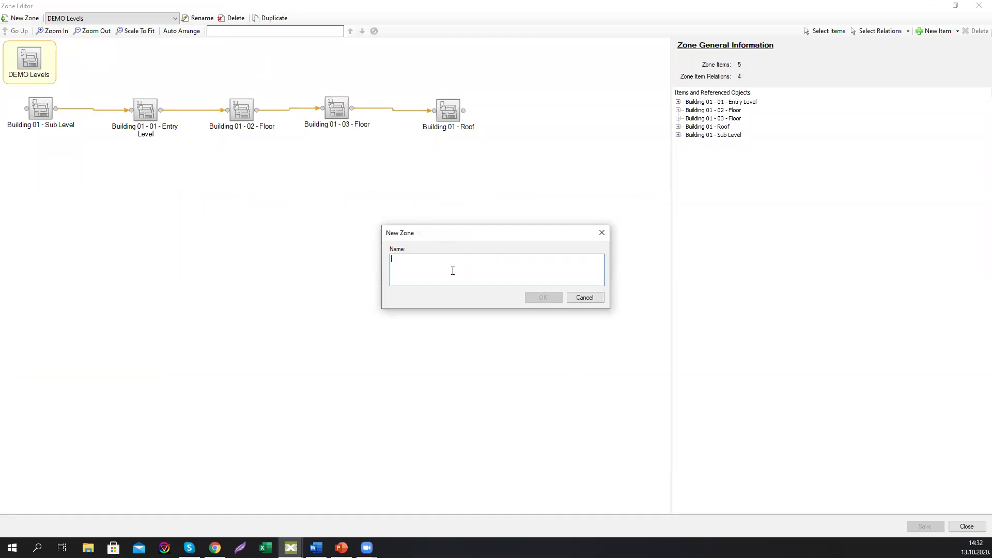
{"action": "type", "text": "DEMO Phases"}
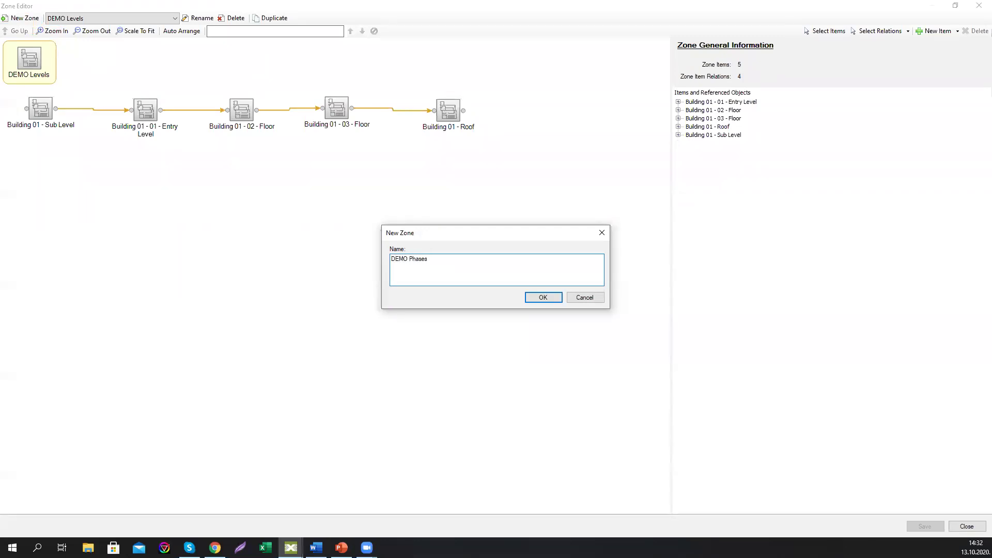
{"action": "left_click", "coordinate": [542, 299]}
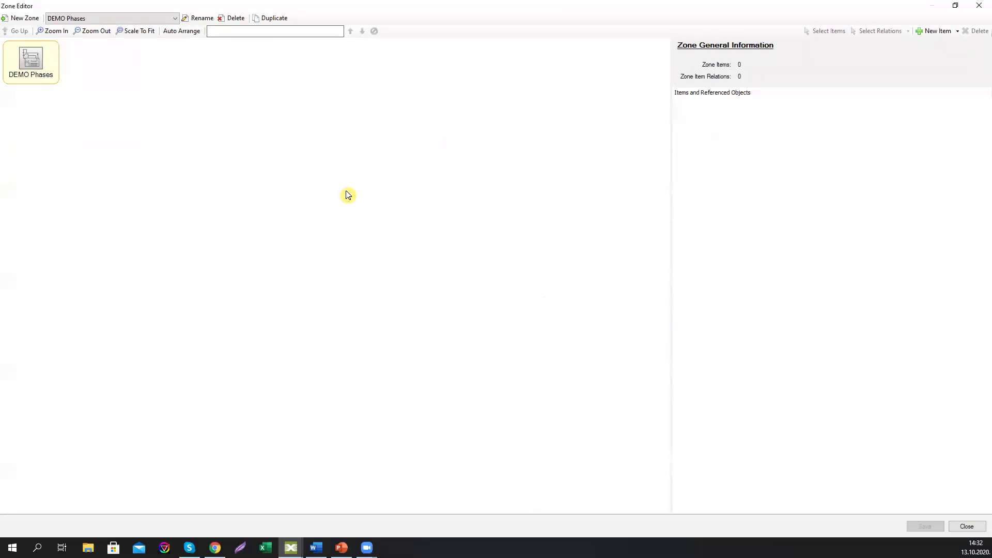
Step: Add the Construction Sequence selection sets Exterior areas, Phase 1, Phase 2 and Phase 3 to DEMO Phases as reference items with relations created
{"action": "right_click", "coordinate": [161, 135]}
{"action": "mouse_move", "coordinate": [184, 137]}
{"action": "left_click", "coordinate": [300, 151]}
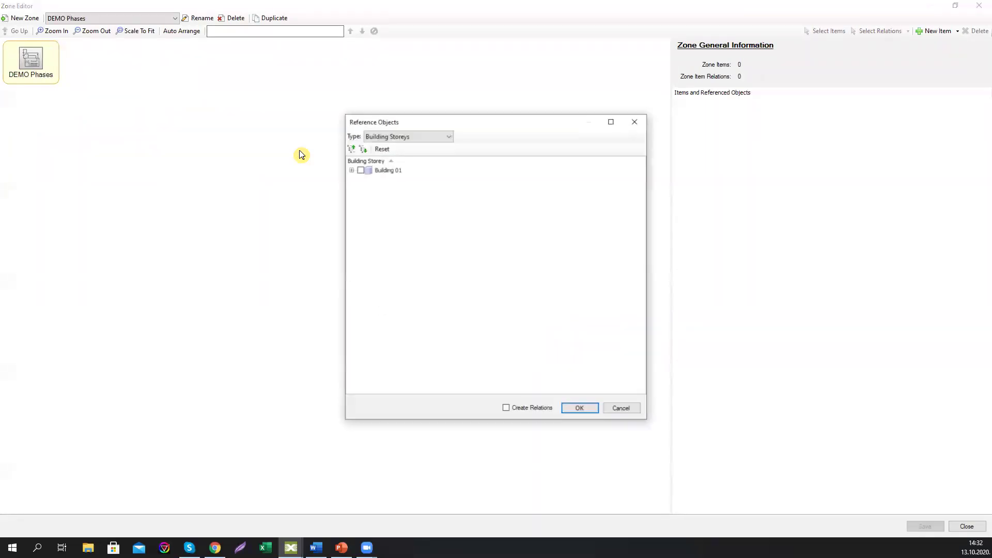
{"action": "left_click", "coordinate": [405, 136]}
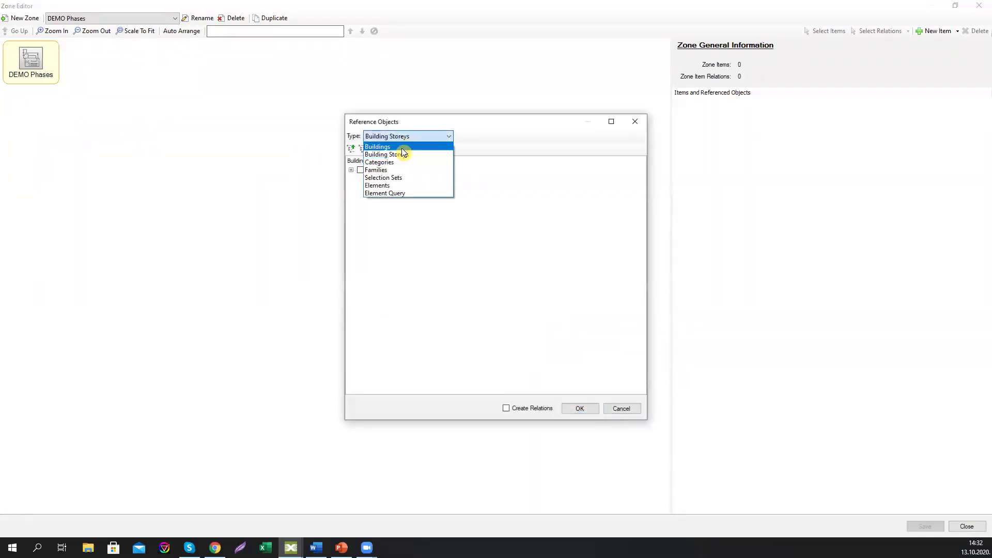
{"action": "left_click", "coordinate": [394, 179]}
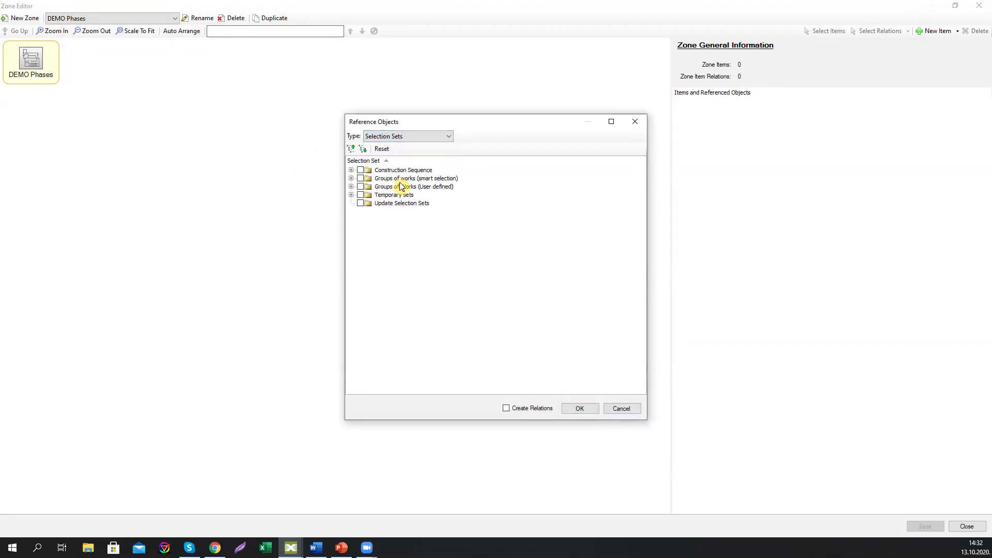
{"action": "left_click", "coordinate": [351, 170]}
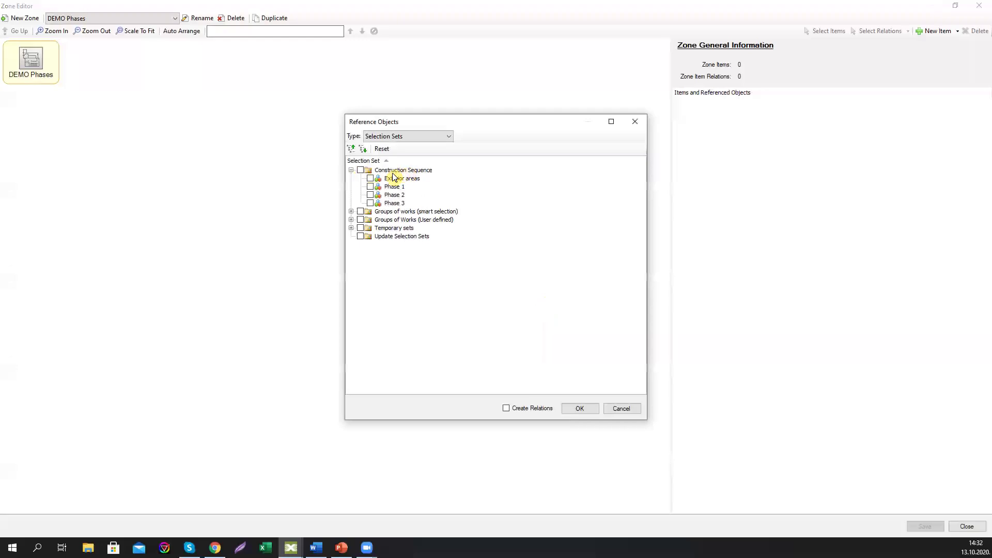
{"action": "left_click", "coordinate": [370, 178]}
{"action": "left_click", "coordinate": [370, 187]}
{"action": "left_click", "coordinate": [370, 195]}
{"action": "left_click", "coordinate": [369, 203]}
{"action": "left_click", "coordinate": [506, 409]}
{"action": "left_click", "coordinate": [579, 409]}
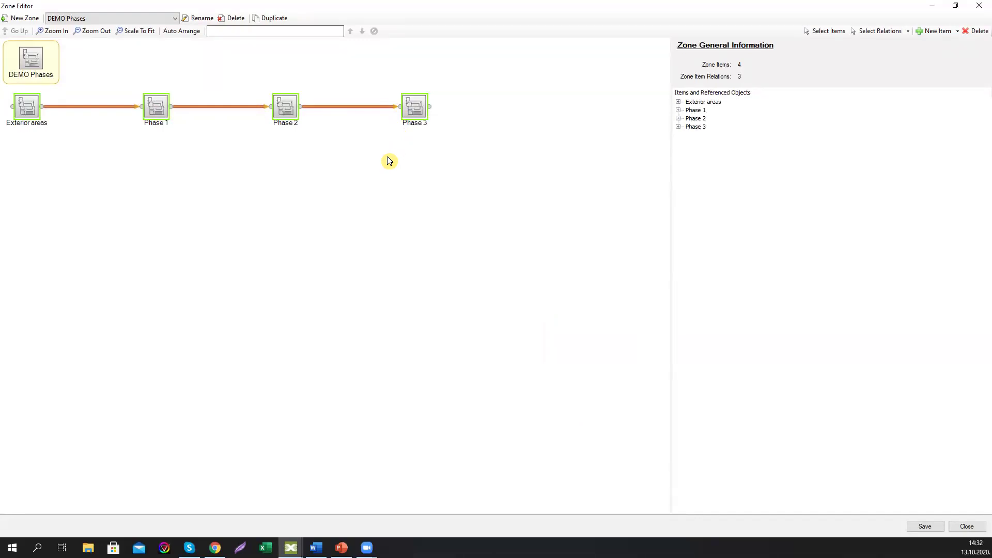
{"action": "left_click", "coordinate": [368, 169]}
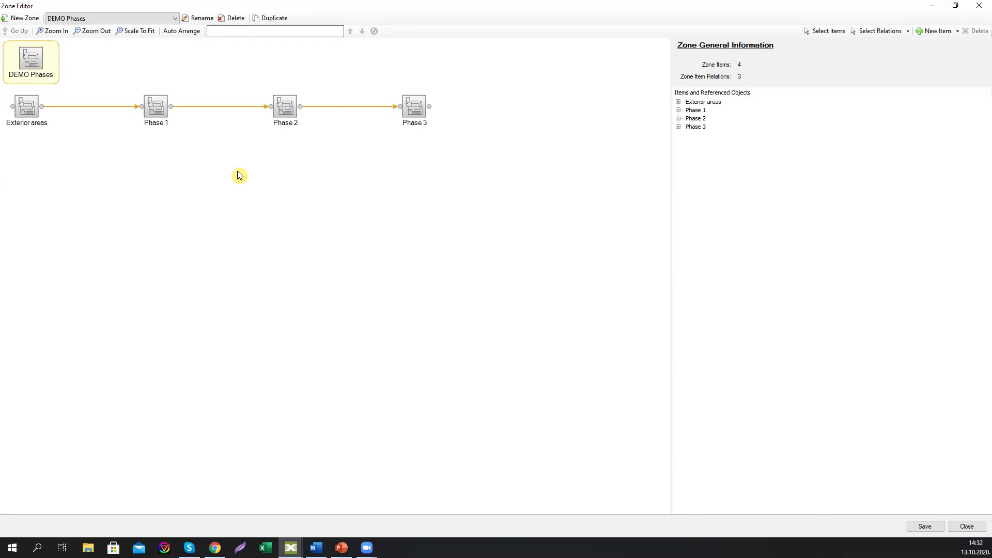
Step: Remove the relation from Exterior areas to Phase 1, then place Exterior areas after Phase 3 and link it as Phase 3's successor
{"action": "left_click", "coordinate": [126, 107]}
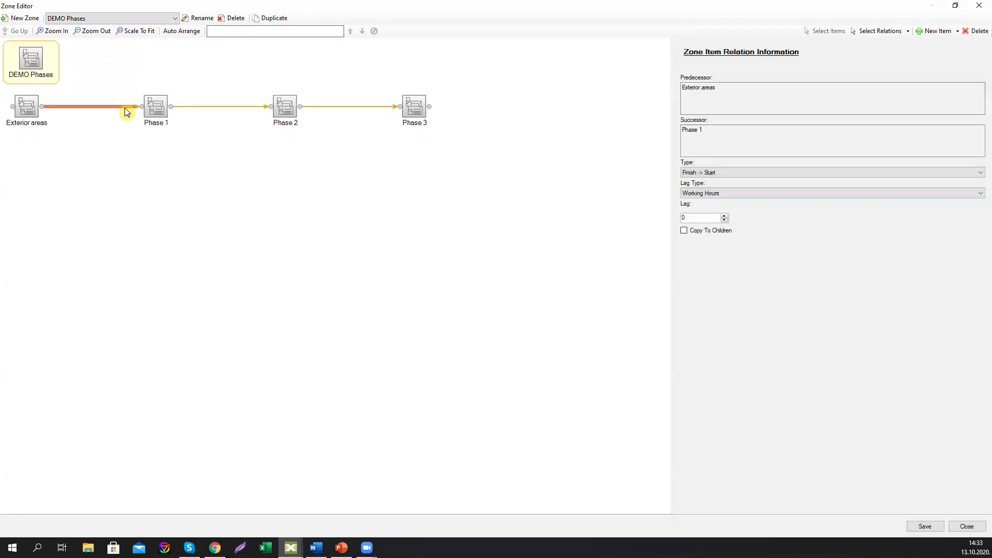
{"action": "key", "text": "Delete"}
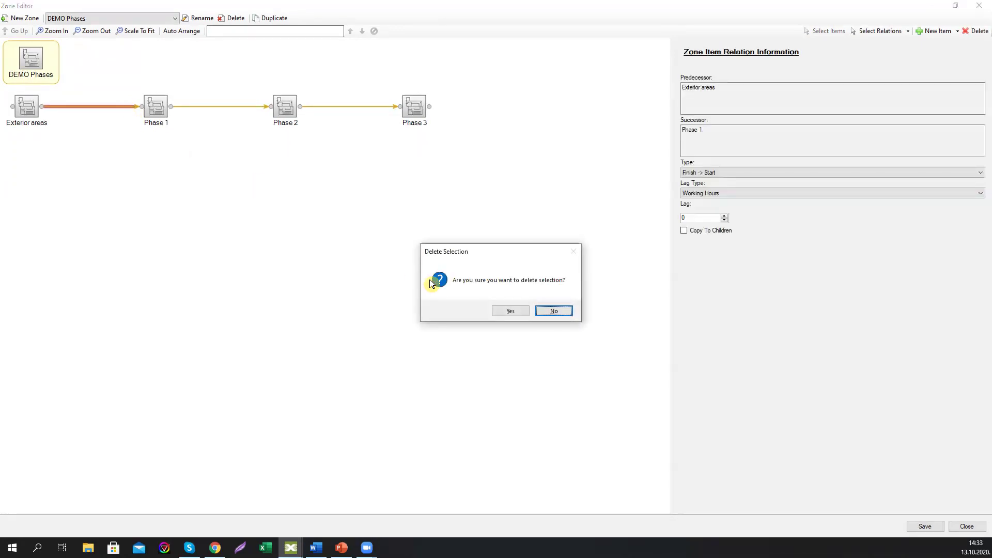
{"action": "left_click", "coordinate": [495, 313]}
{"action": "left_click_drag", "start_coordinate": [39, 117], "coordinate": [530, 113]}
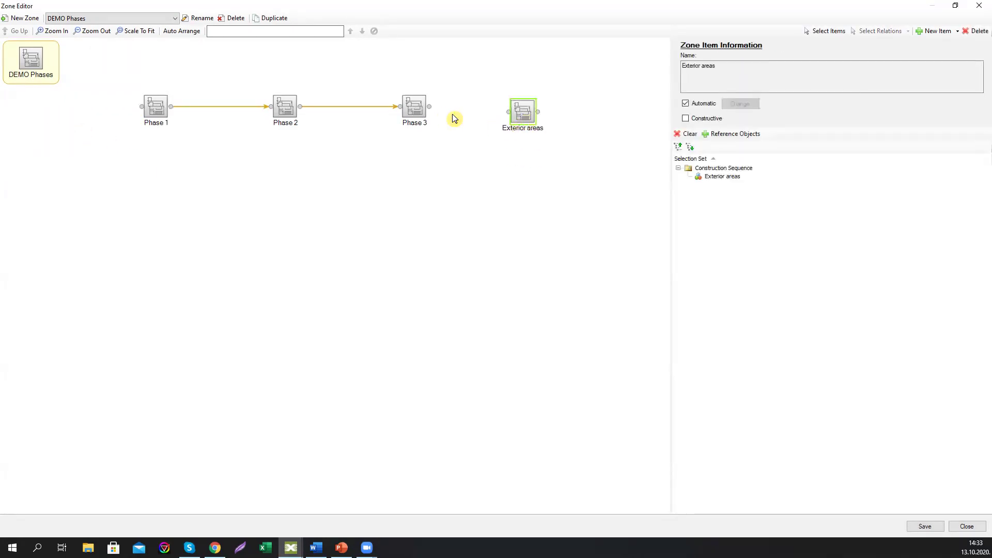
{"action": "left_click_drag", "start_coordinate": [431, 112], "coordinate": [529, 114]}
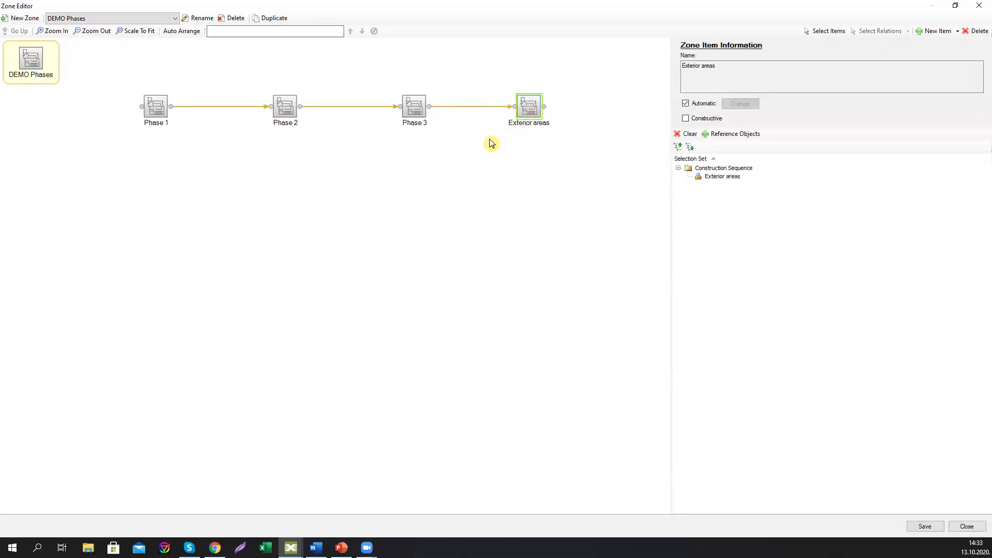
Step: Save the DEMO Phases zone, leave the Zone Editor and display the Functional organization breakdown
{"action": "left_click", "coordinate": [931, 528]}
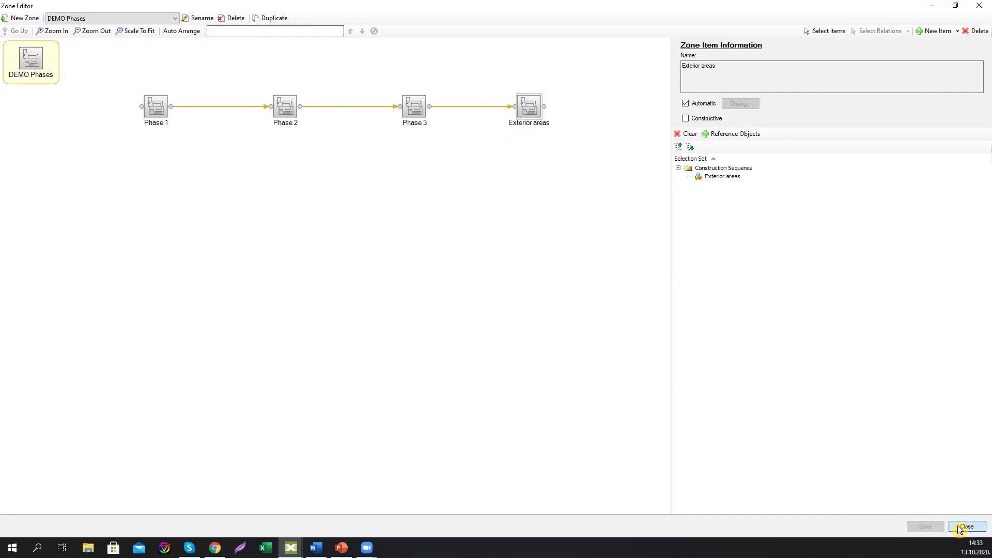
{"action": "left_click", "coordinate": [966, 526]}
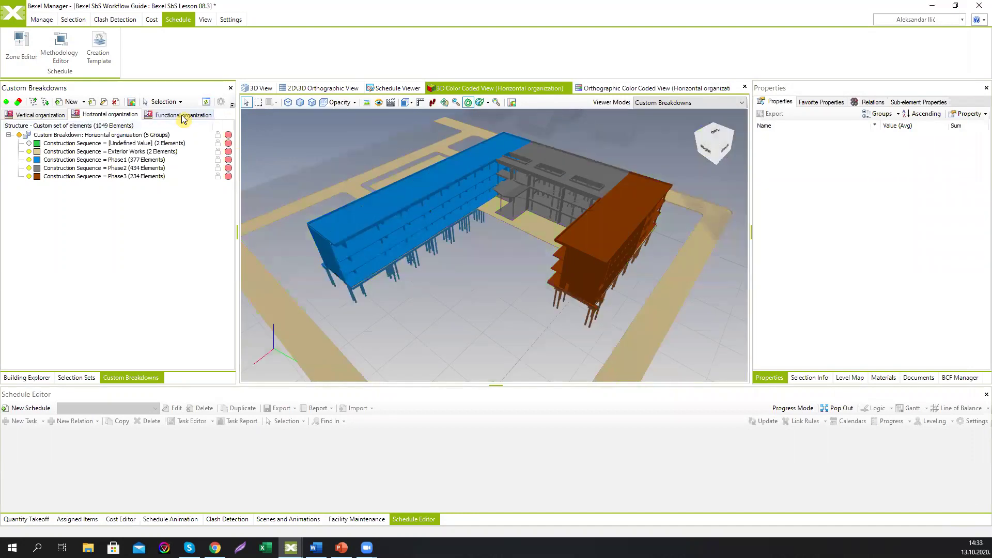
{"action": "left_click", "coordinate": [183, 115]}
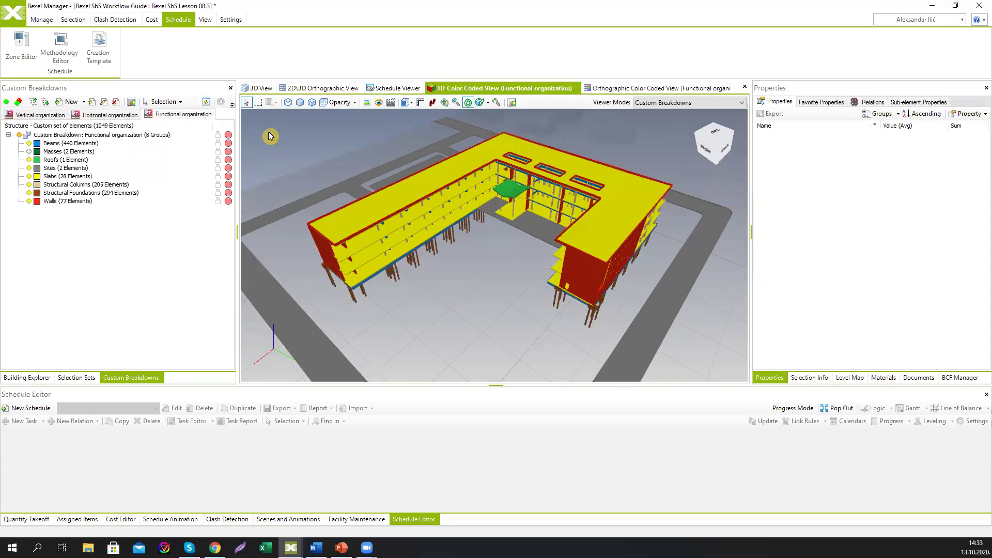
Step: Choose QTO Based Cost Classification.bxf from the desktop folder Training session 07 for import from another Bexel project
{"action": "left_click", "coordinate": [16, 22]}
{"action": "left_click", "coordinate": [16, 17]}
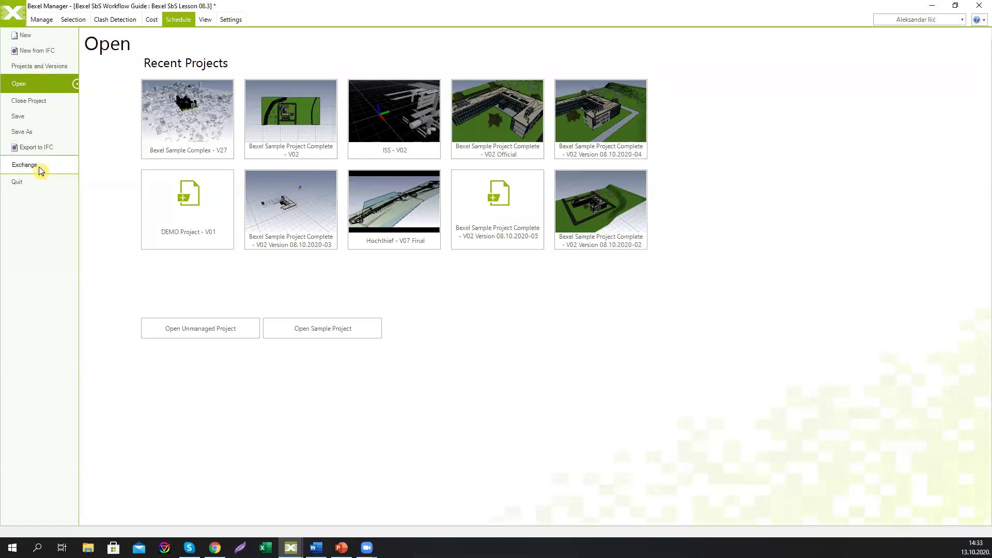
{"action": "left_click", "coordinate": [39, 166]}
{"action": "left_click", "coordinate": [212, 181]}
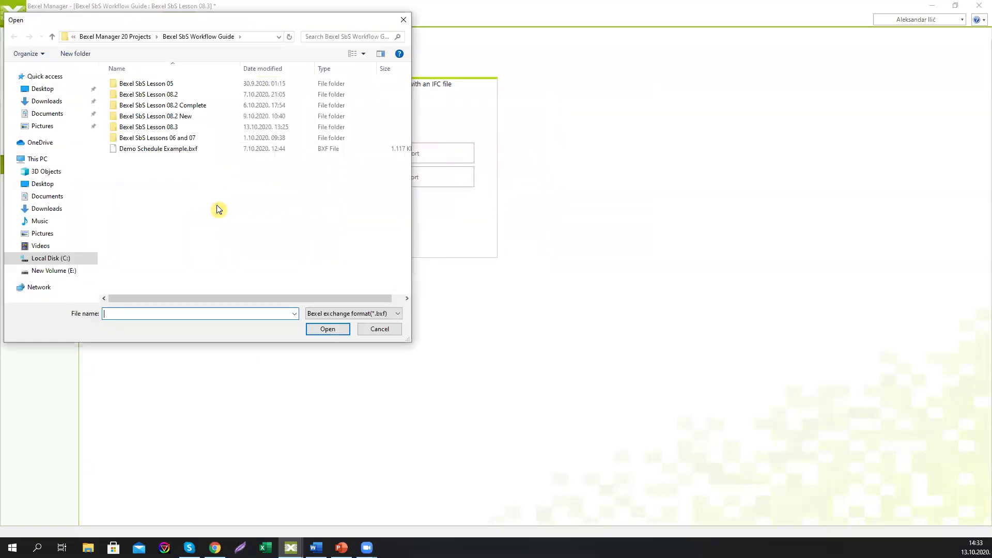
{"action": "left_click", "coordinate": [52, 90]}
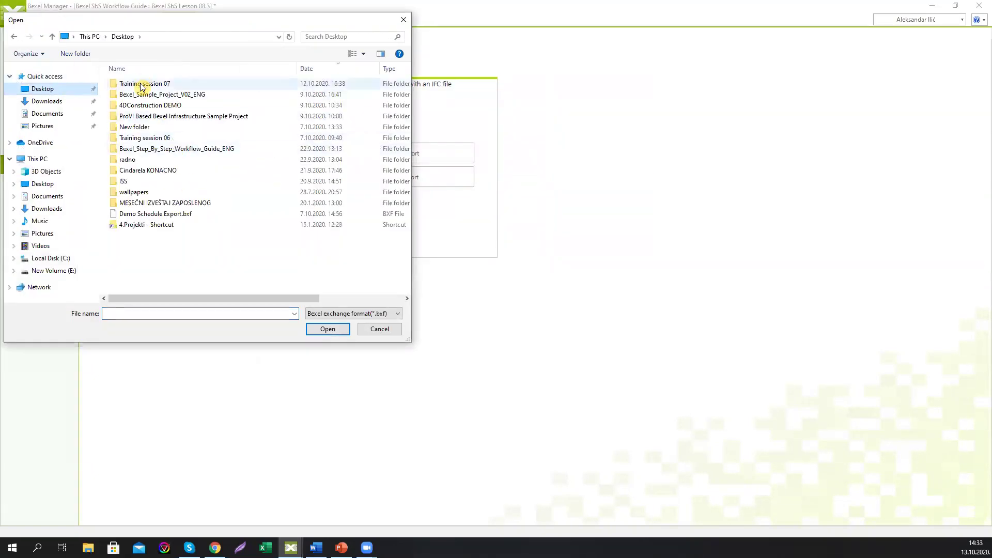
{"action": "double_click", "coordinate": [140, 84]}
{"action": "left_click", "coordinate": [160, 95]}
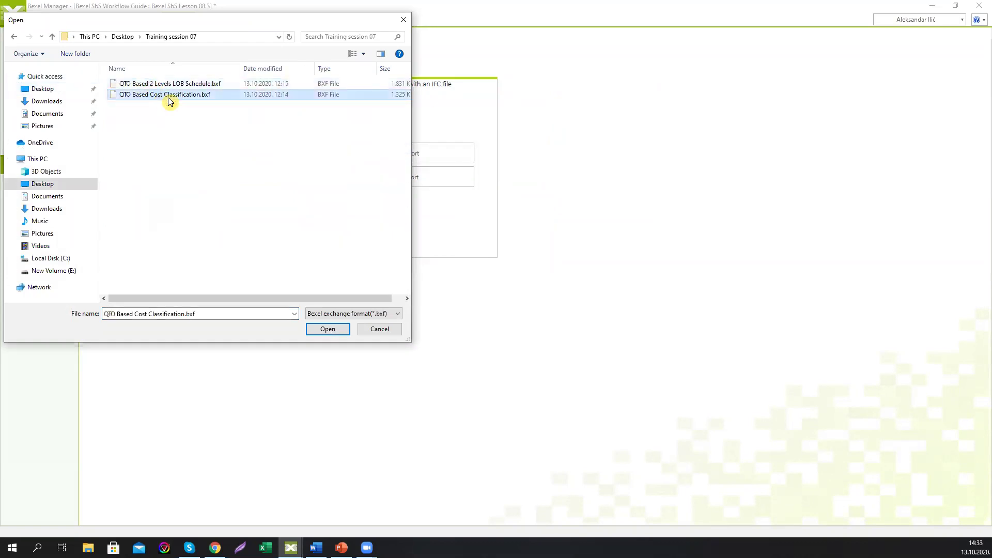
{"action": "left_click", "coordinate": [327, 329]}
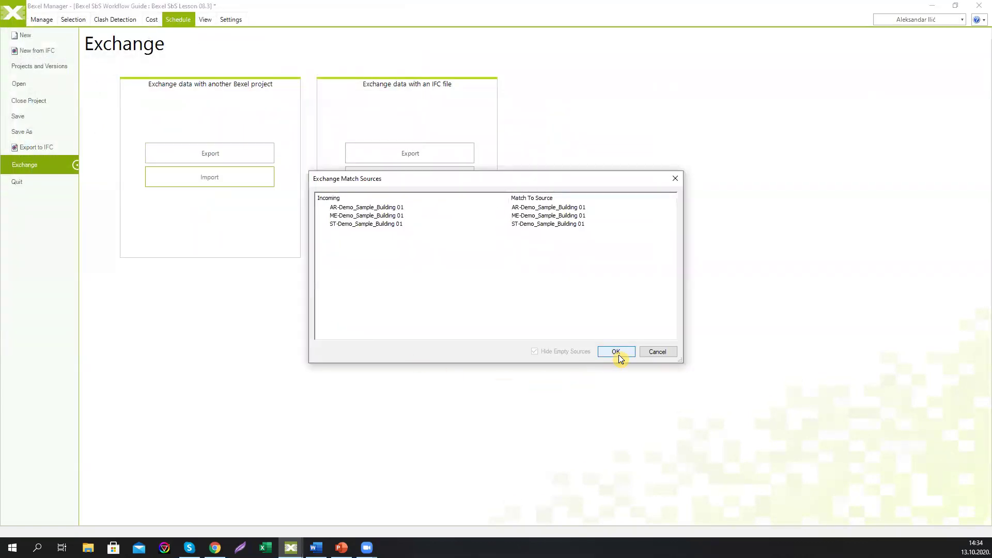
Step: Accept the matched building sources and import the Cost Classifications and Cost Versions sections
{"action": "left_click", "coordinate": [619, 353]}
{"action": "left_click", "coordinate": [303, 365]}
{"action": "left_click", "coordinate": [304, 383]}
{"action": "left_click", "coordinate": [622, 411]}
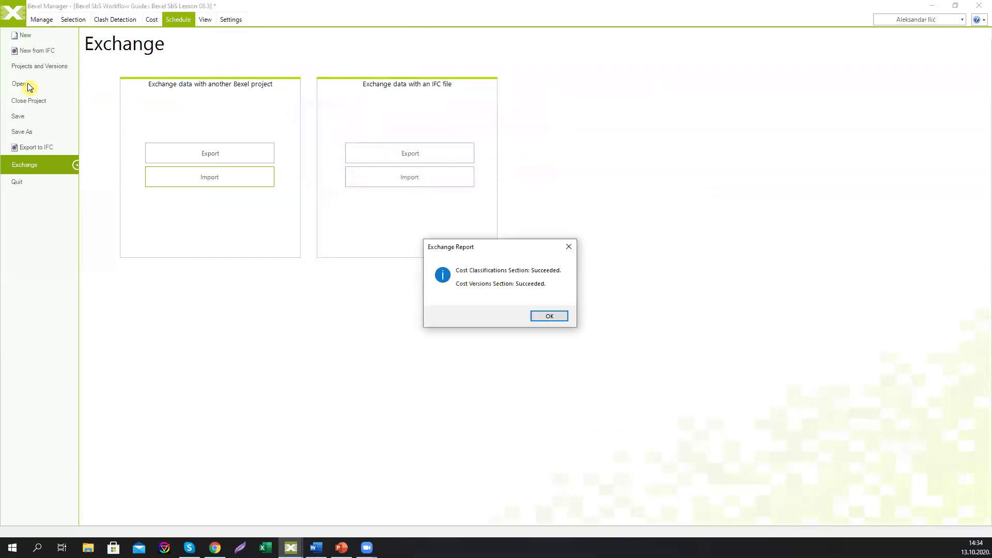
{"action": "left_click", "coordinate": [551, 320]}
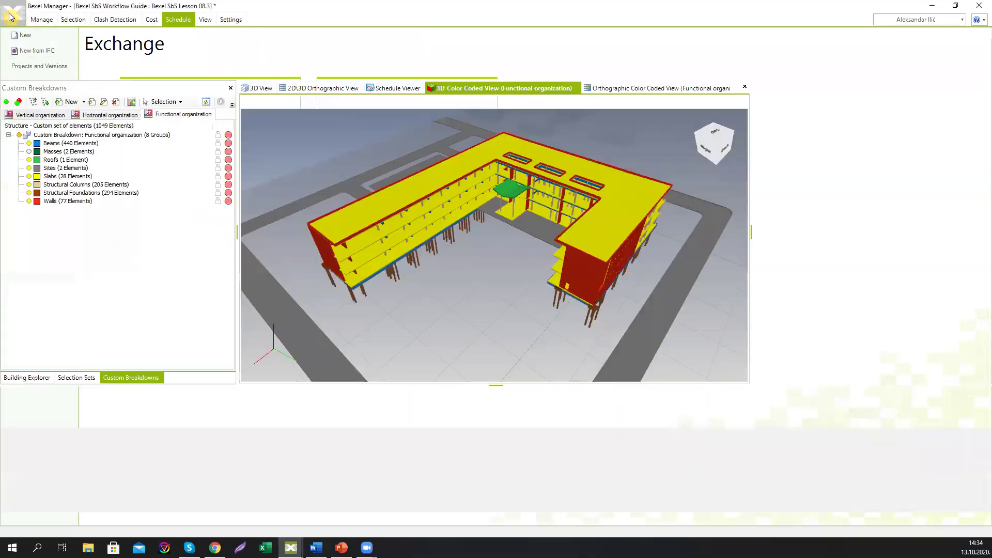
Step: Examine the Beams group under 01_Structural Works of the QTO Based Cost Classification in an enlarged Cost Editor
{"action": "left_click", "coordinate": [260, 88]}
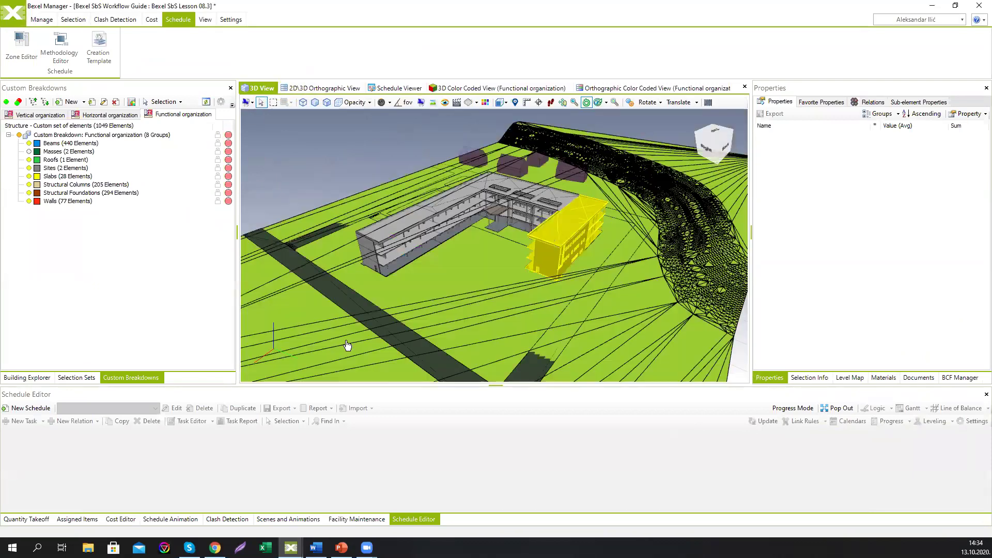
{"action": "left_click", "coordinate": [121, 518]}
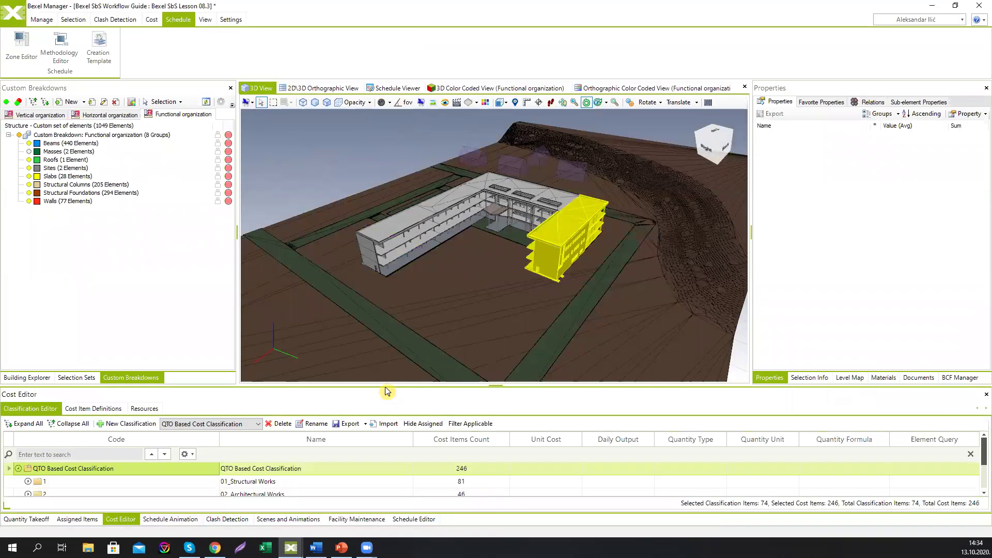
{"action": "left_click_drag", "start_coordinate": [386, 386], "coordinate": [386, 270]}
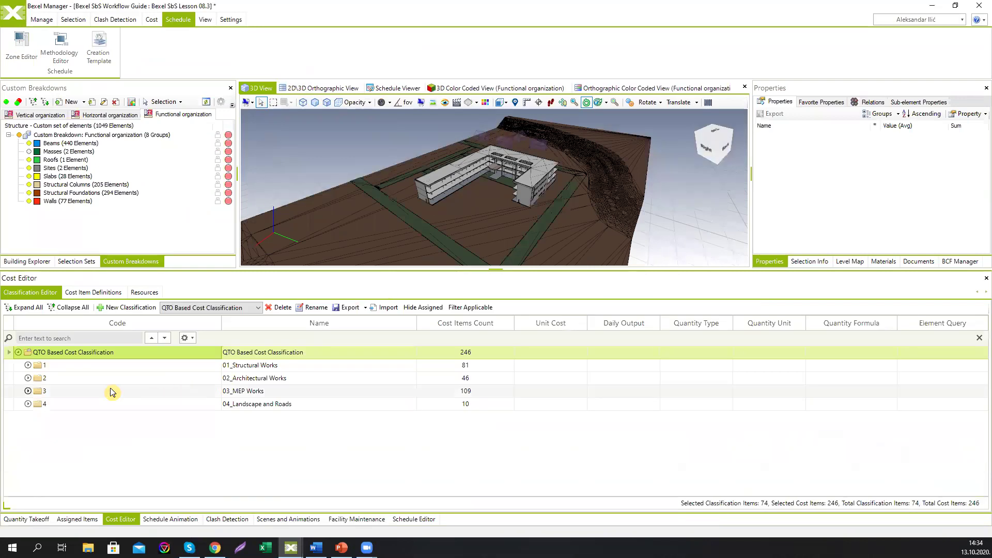
{"action": "left_click", "coordinate": [29, 364]}
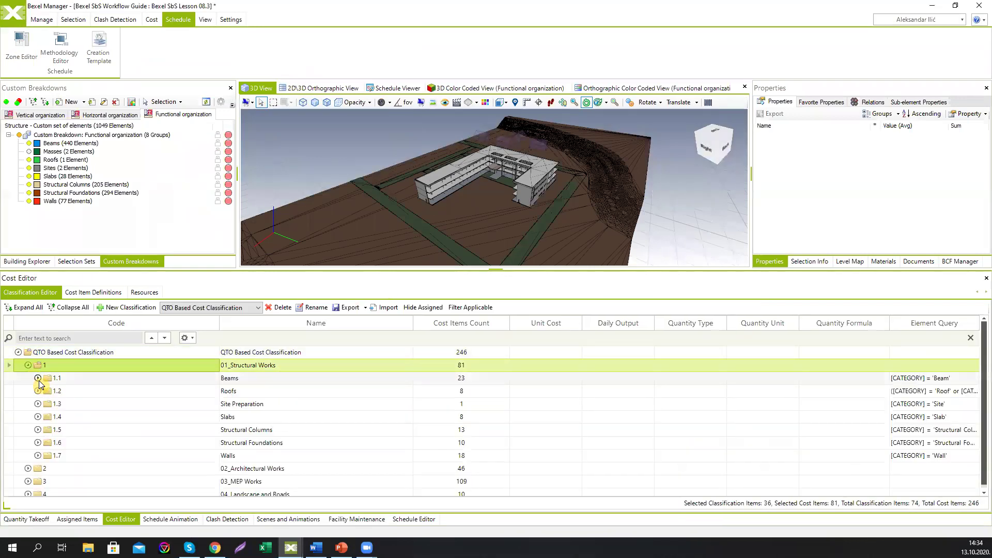
{"action": "left_click", "coordinate": [38, 379]}
{"action": "left_click", "coordinate": [38, 378]}
{"action": "left_click", "coordinate": [38, 378]}
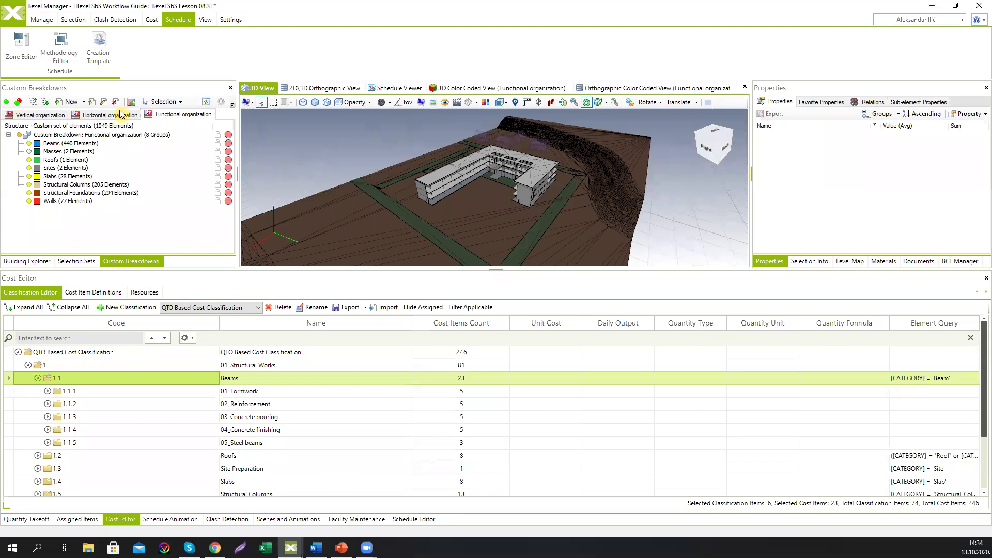
Step: Create a new methodology named DEMO Methodology Structural Works in an enlarged Methodology Editor
{"action": "left_click", "coordinate": [64, 56]}
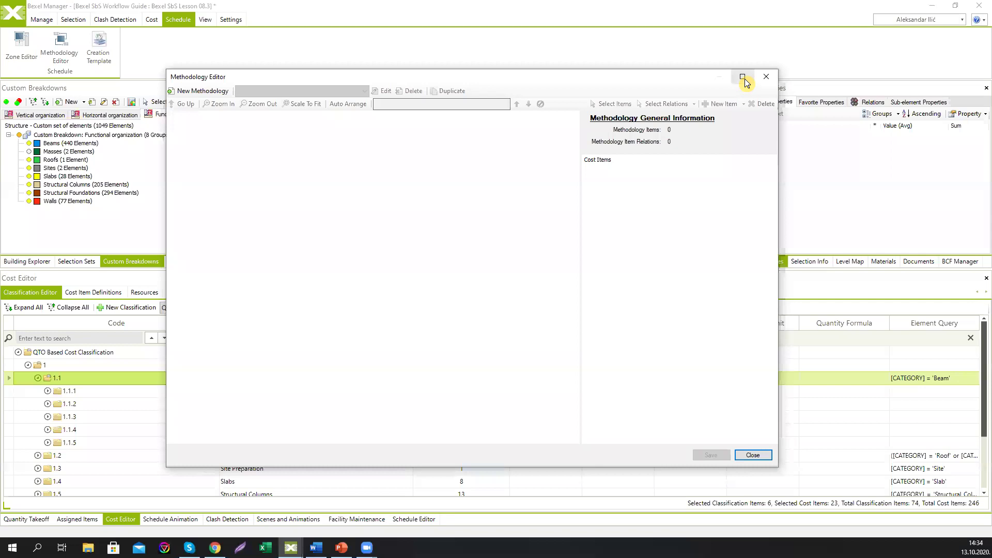
{"action": "left_click", "coordinate": [742, 77]}
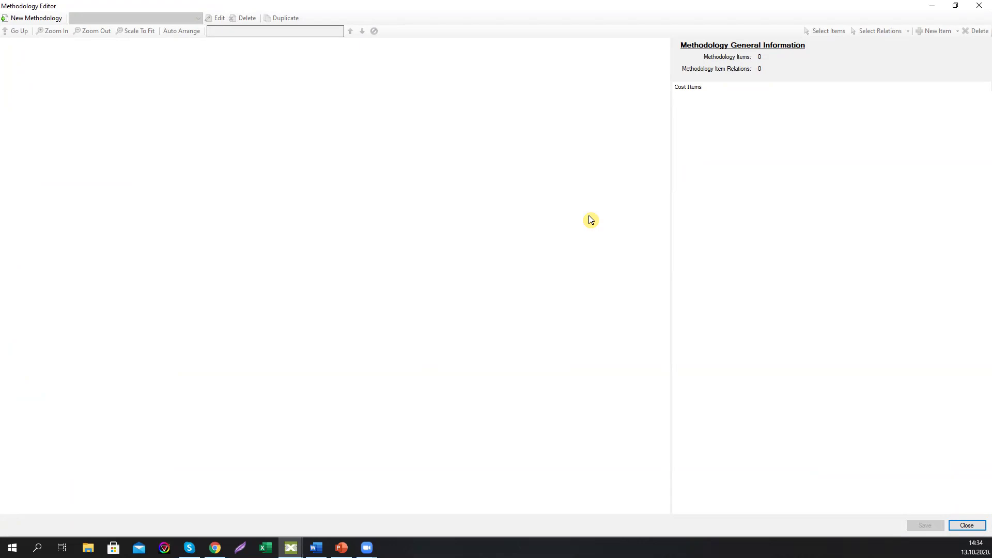
{"action": "left_click", "coordinate": [32, 19]}
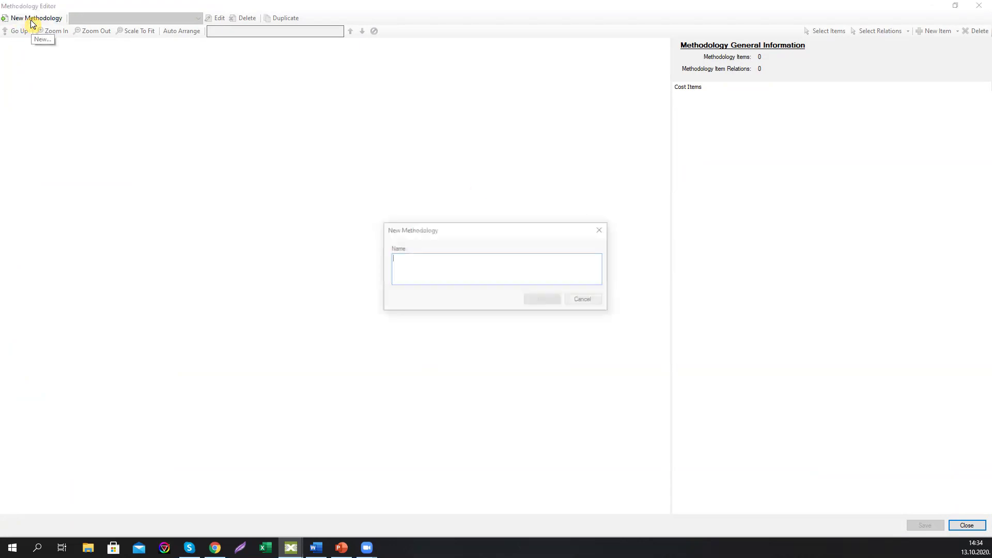
{"action": "type", "text": "DEMO"}
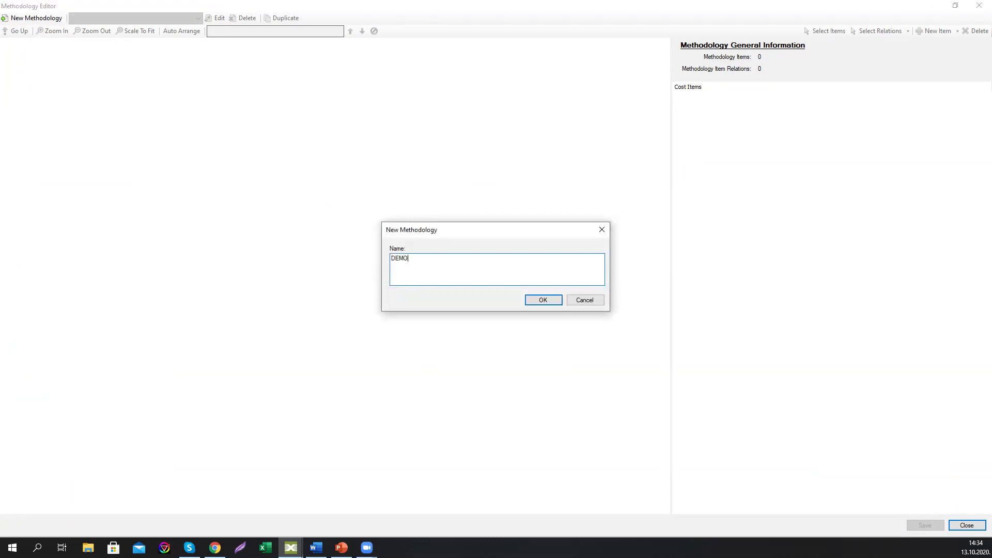
{"action": "type", "text": " Methodology Structural Works"}
{"action": "left_click", "coordinate": [533, 301]}
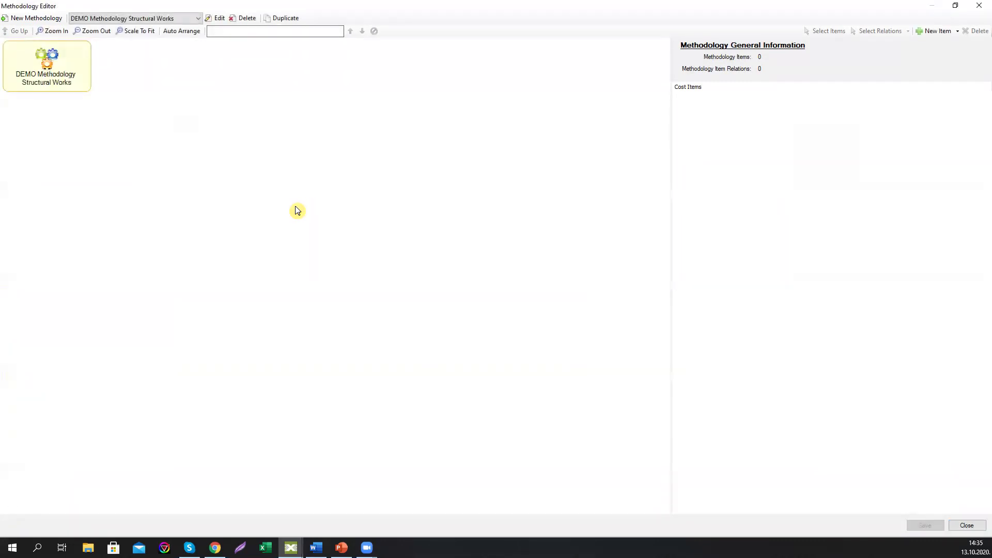
Step: Add separate linked methodology items for Beams, Roofs, Site Preparation, Slabs, Structural Columns, Structural Foundations and Walls from 01_Structural Works
{"action": "right_click", "coordinate": [209, 128]}
{"action": "mouse_move", "coordinate": [229, 132]}
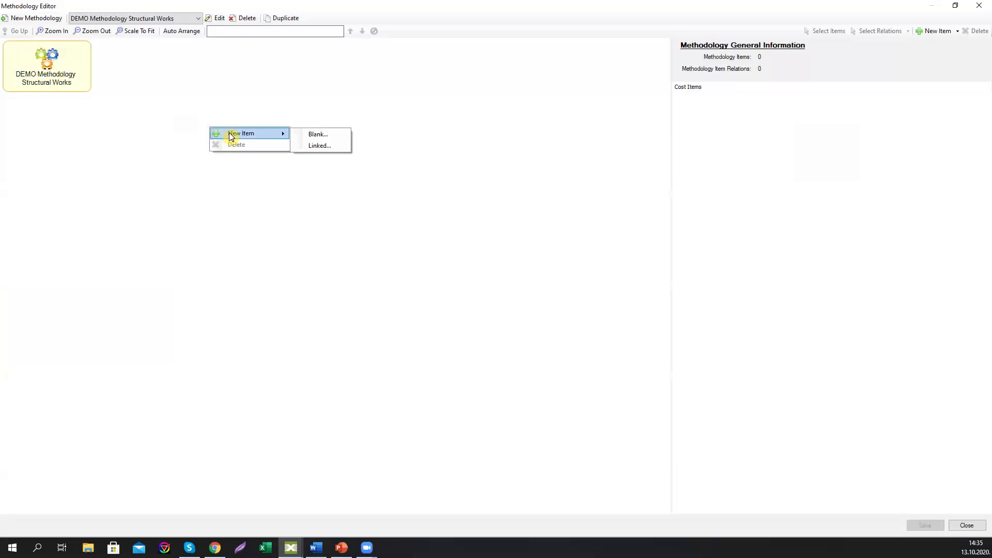
{"action": "left_click", "coordinate": [306, 146]}
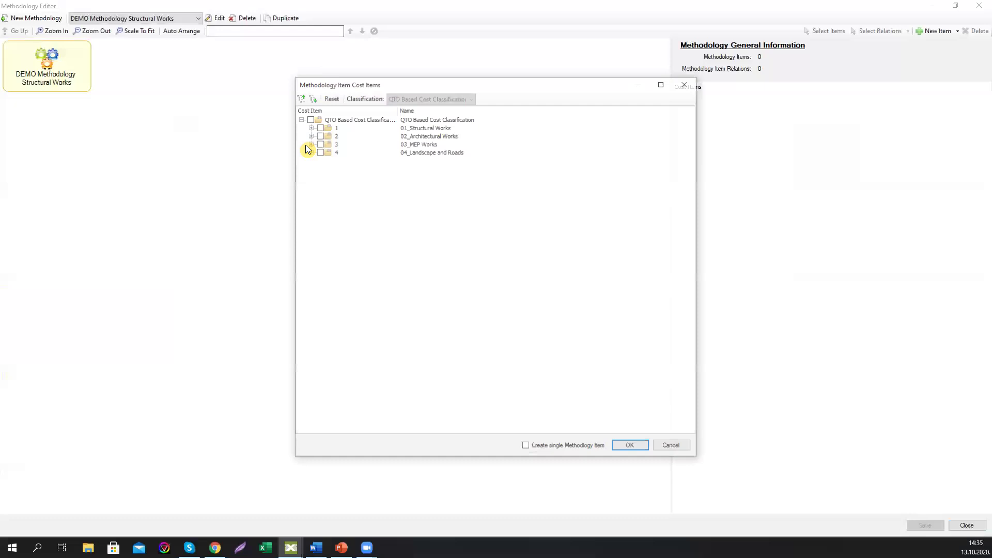
{"action": "left_click_drag", "start_coordinate": [389, 85], "coordinate": [293, 87]}
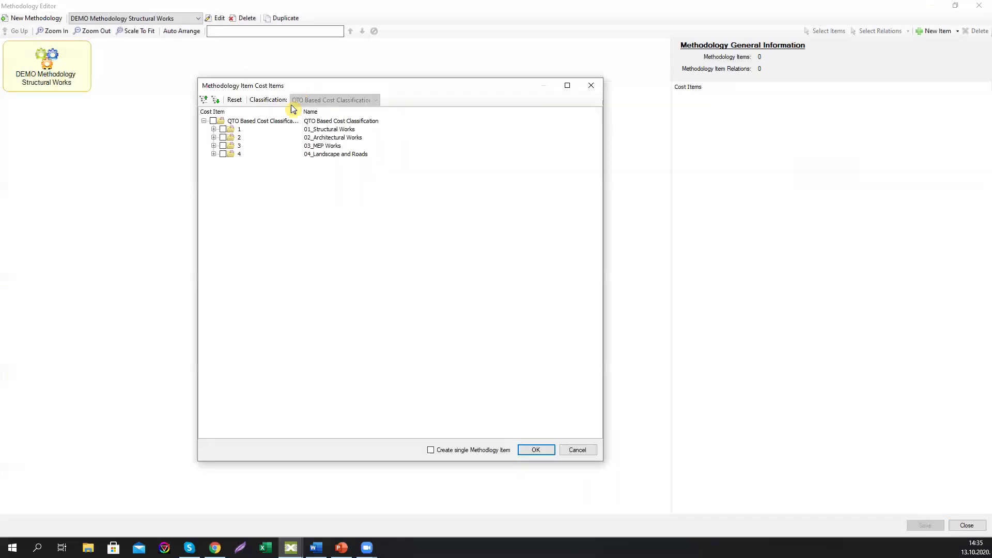
{"action": "left_click", "coordinate": [213, 129]}
{"action": "left_click", "coordinate": [213, 130]}
{"action": "left_click", "coordinate": [213, 129]}
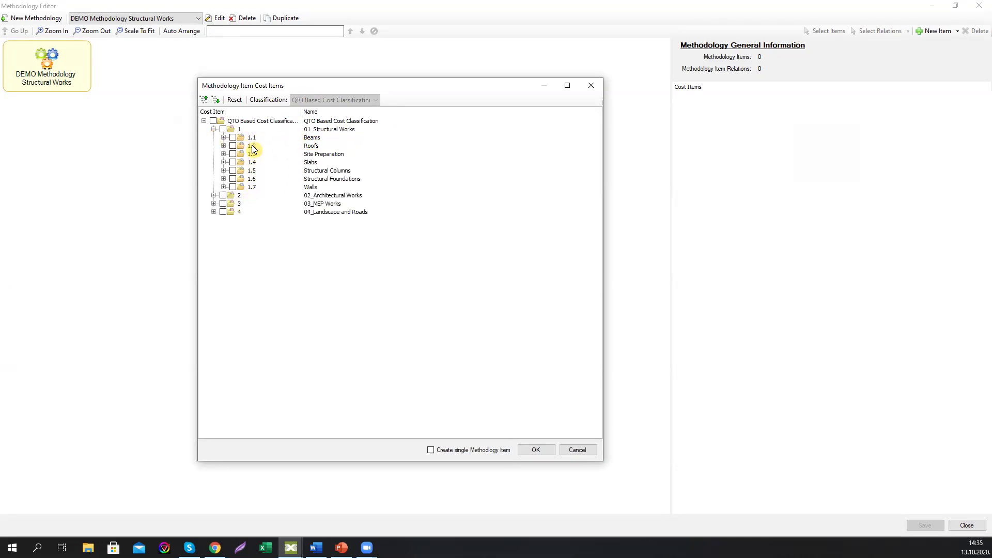
{"action": "left_click", "coordinate": [232, 138]}
{"action": "left_click", "coordinate": [232, 145]}
{"action": "left_click", "coordinate": [233, 154]}
{"action": "left_click", "coordinate": [233, 162]}
{"action": "left_click", "coordinate": [233, 171]}
{"action": "left_click", "coordinate": [233, 187]}
{"action": "left_click", "coordinate": [537, 449]}
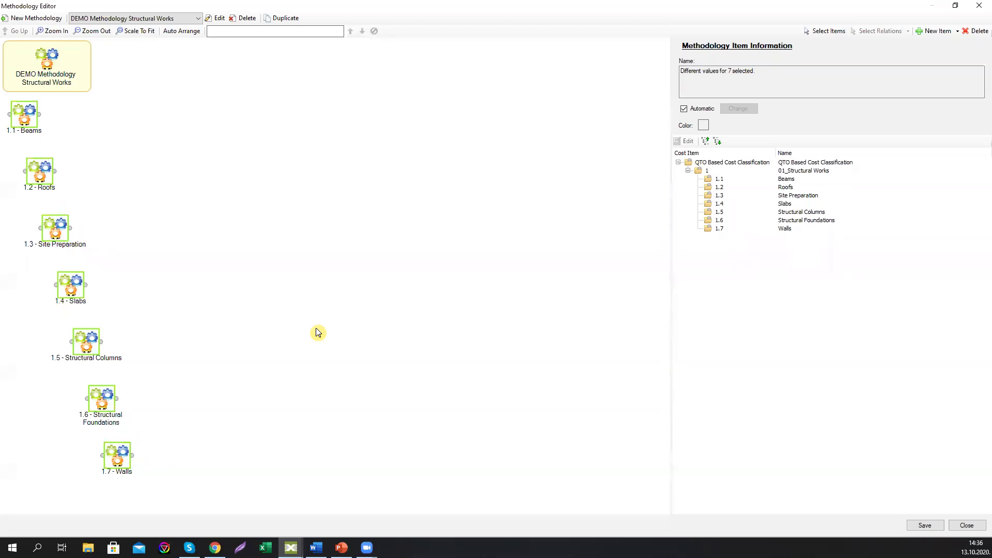
Step: Place Site Preparation below the methodology title with Structural Foundations beside it, and link Site Preparation to Structural Foundations
{"action": "left_click_drag", "start_coordinate": [85, 343], "coordinate": [375, 352]}
{"action": "left_click", "coordinate": [451, 327]}
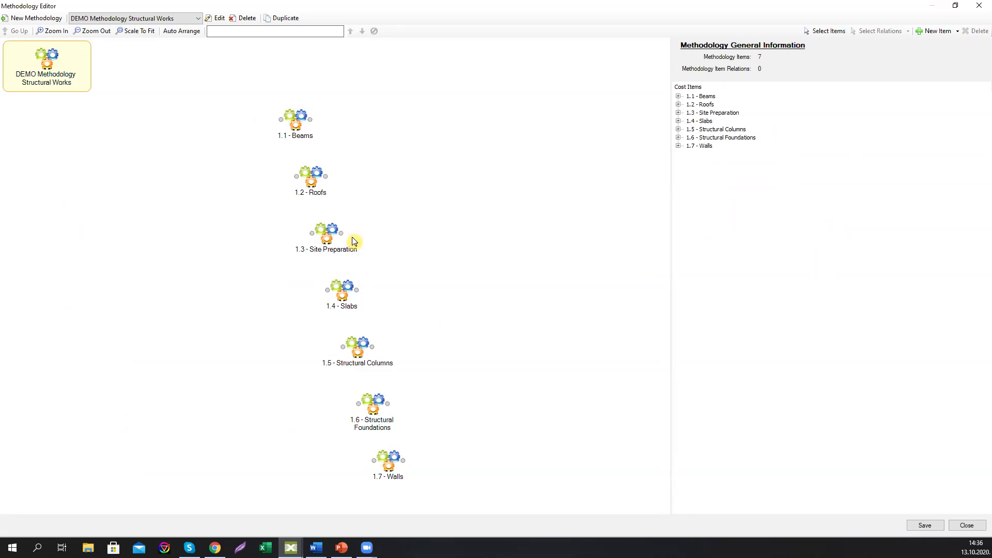
{"action": "left_click_drag", "start_coordinate": [328, 241], "coordinate": [64, 143]}
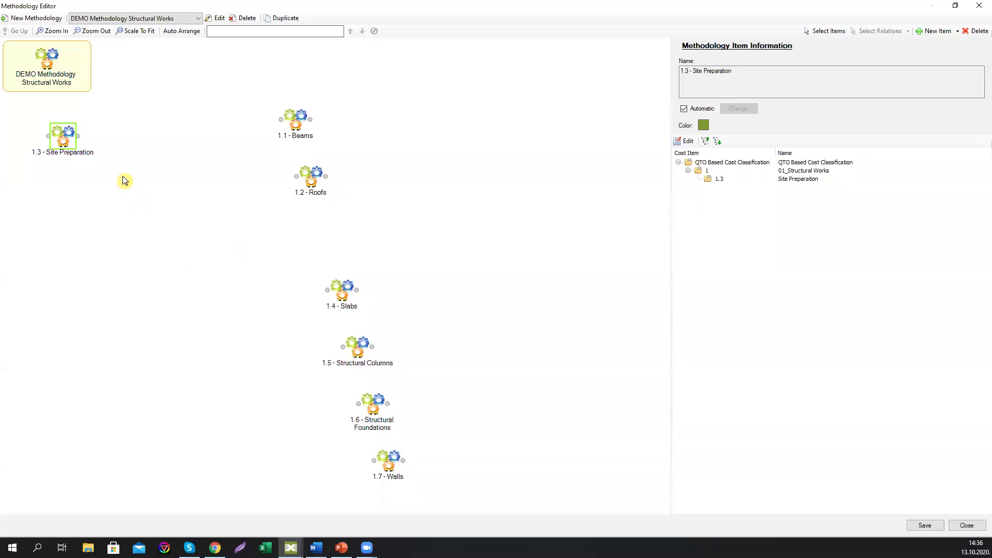
{"action": "left_click_drag", "start_coordinate": [68, 137], "coordinate": [73, 144]}
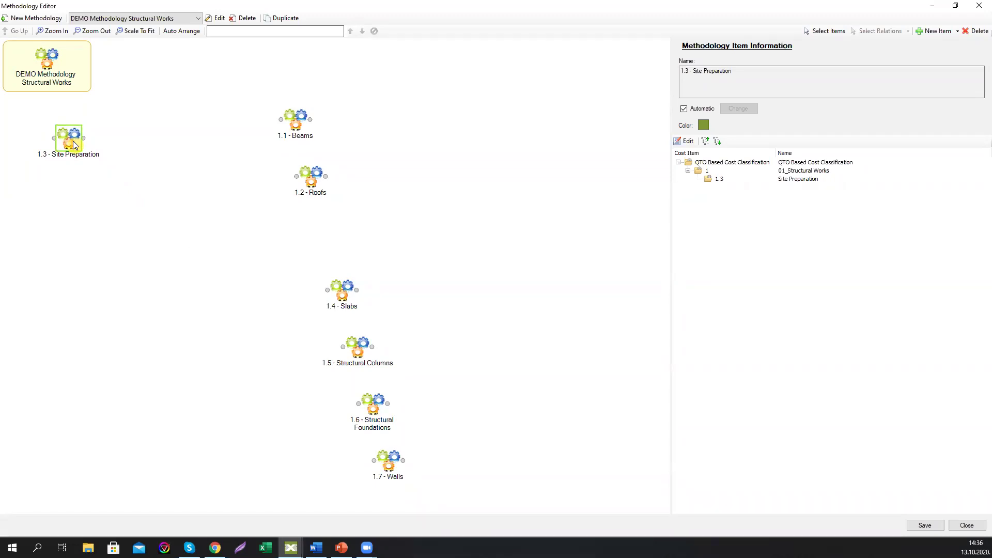
{"action": "left_click_drag", "start_coordinate": [373, 409], "coordinate": [190, 140]}
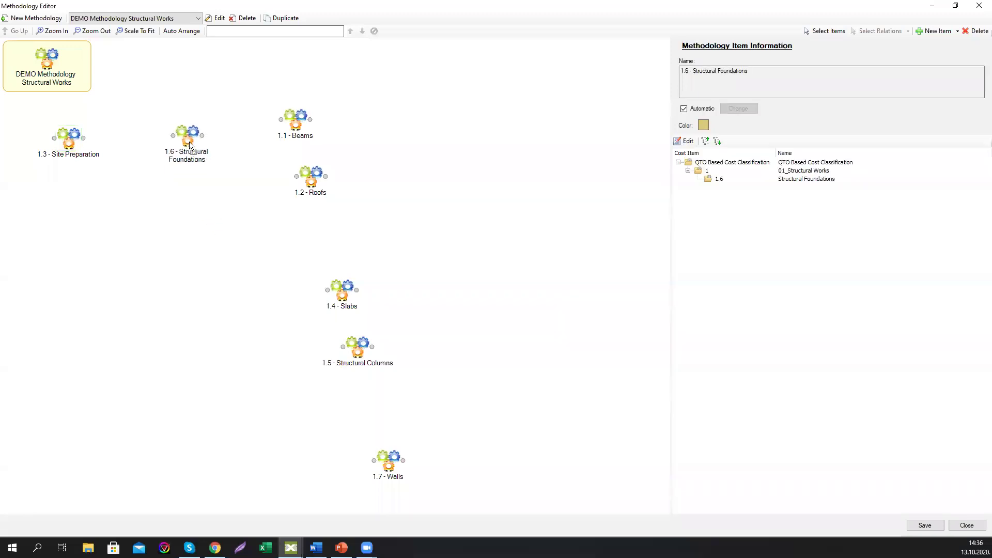
{"action": "left_click_drag", "start_coordinate": [301, 129], "coordinate": [471, 263]}
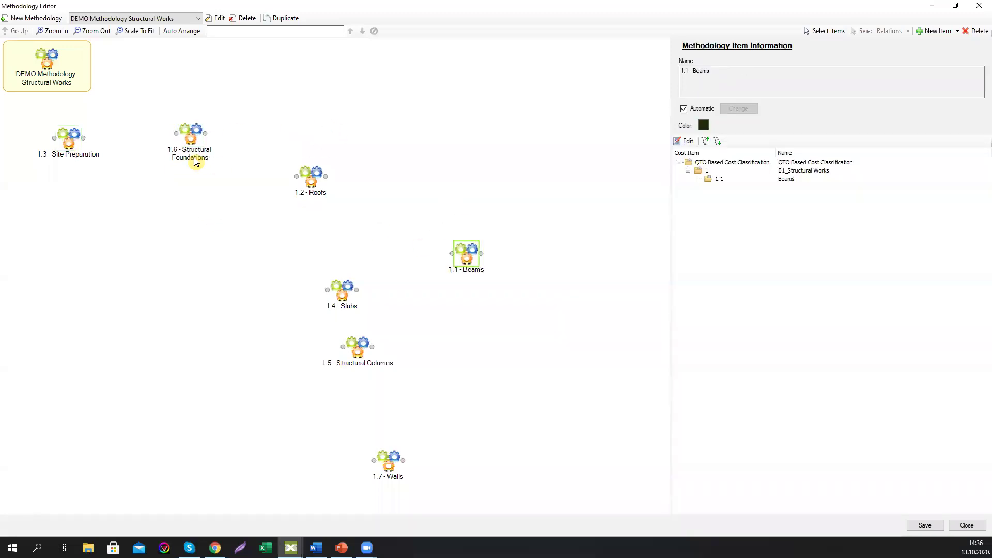
{"action": "left_click_drag", "start_coordinate": [191, 146], "coordinate": [187, 151]}
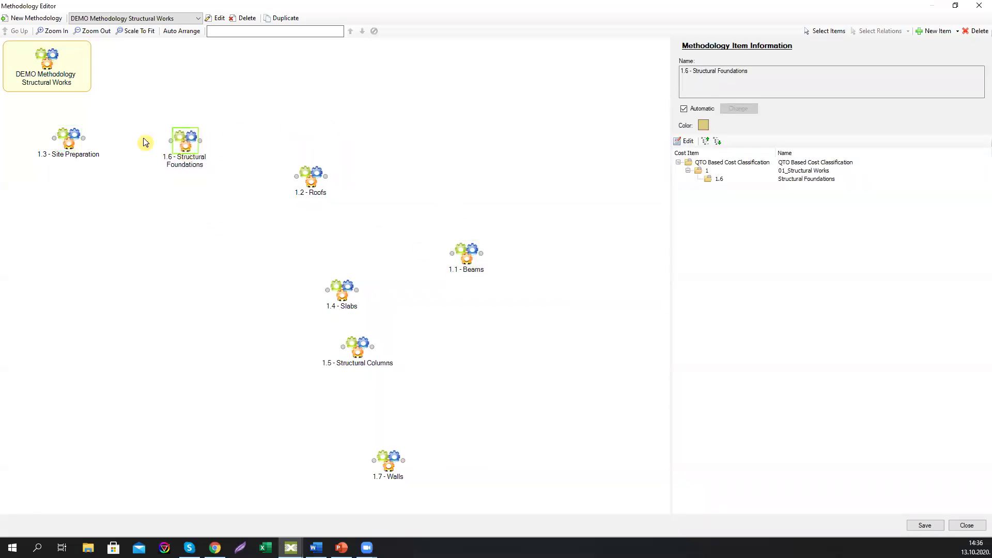
{"action": "left_click_drag", "start_coordinate": [83, 138], "coordinate": [180, 148]}
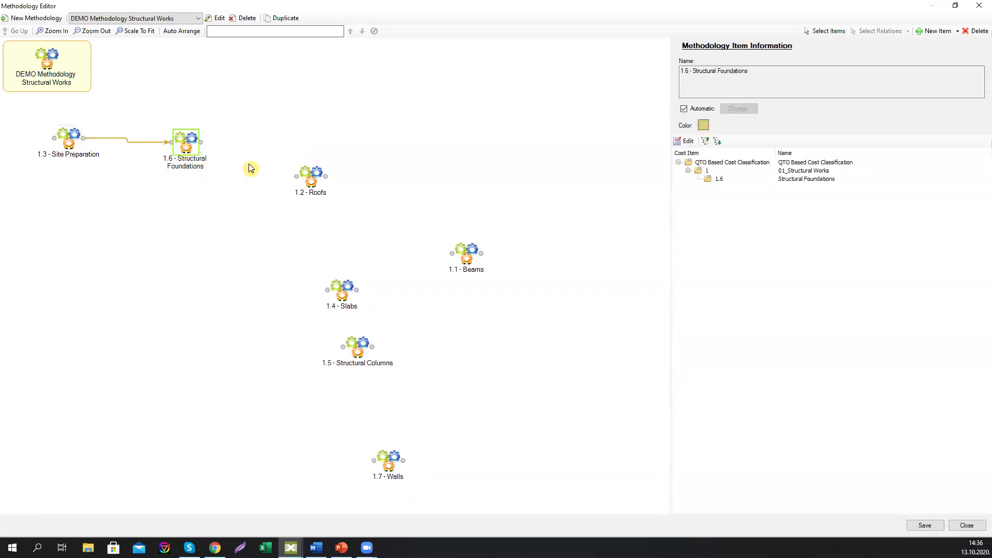
Step: Line up Beams and Slabs after Structural Foundations and link Structural Foundations to Beams and Beams to Slabs
{"action": "left_click_drag", "start_coordinate": [301, 190], "coordinate": [226, 336]}
{"action": "left_click_drag", "start_coordinate": [463, 257], "coordinate": [270, 148]}
{"action": "left_click_drag", "start_coordinate": [201, 142], "coordinate": [299, 147]}
{"action": "left_click_drag", "start_coordinate": [345, 294], "coordinate": [380, 156]}
{"action": "left_click_drag", "start_coordinate": [314, 144], "coordinate": [389, 151]}
{"action": "left_click", "coordinate": [385, 153]}
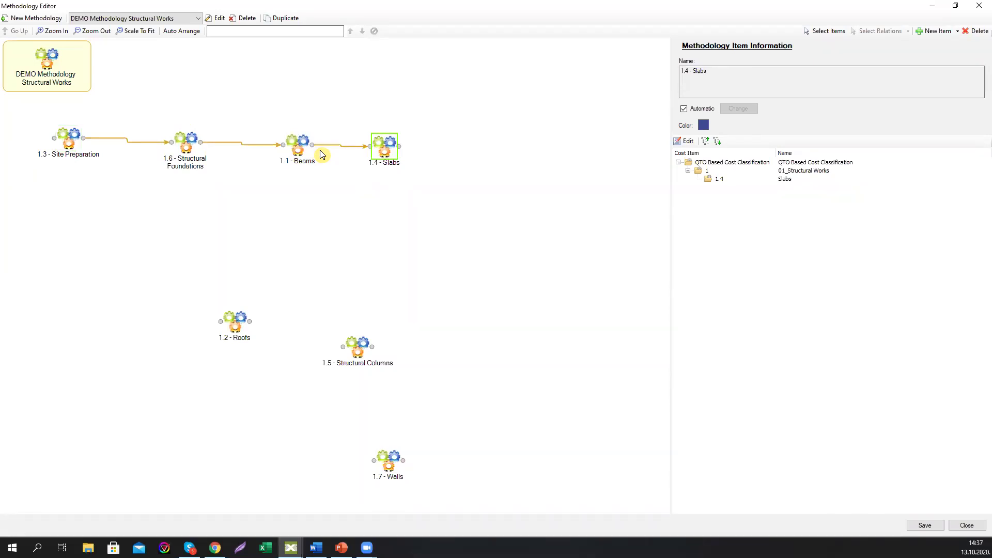
Step: Stack the Structural Columns, Walls and Roofs items in a column after Slabs
{"action": "left_click_drag", "start_coordinate": [364, 354], "coordinate": [489, 152]}
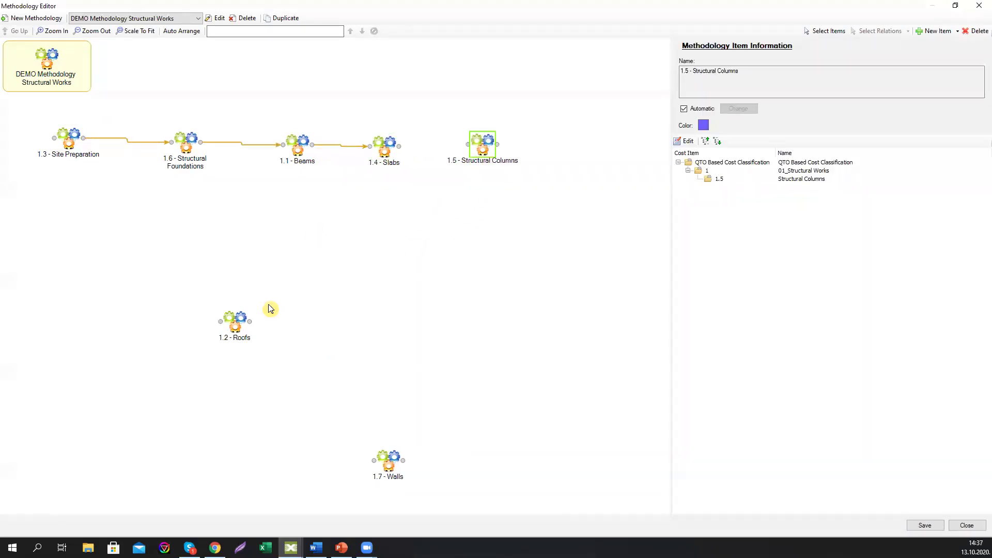
{"action": "left_click_drag", "start_coordinate": [235, 325], "coordinate": [487, 344]}
{"action": "left_click_drag", "start_coordinate": [390, 471], "coordinate": [488, 228]}
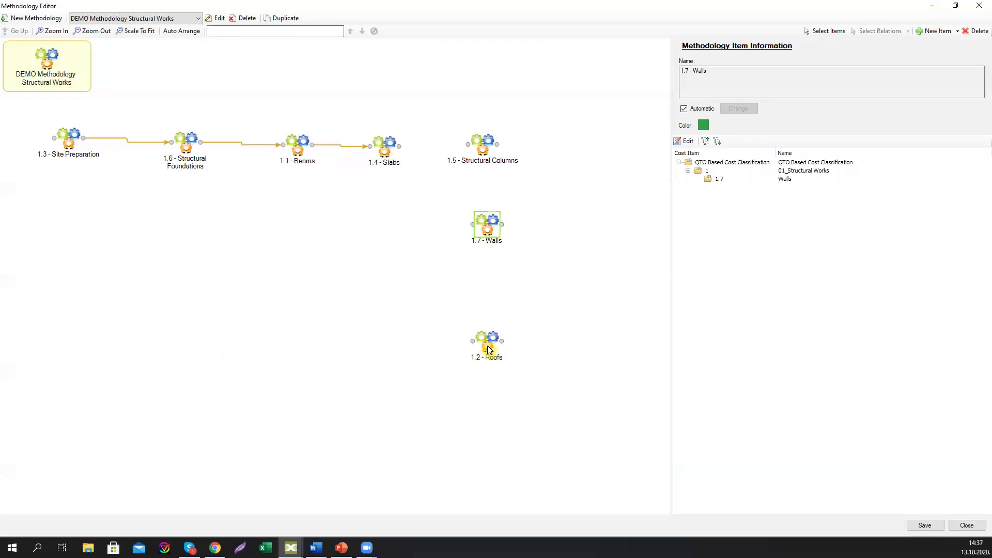
{"action": "left_click_drag", "start_coordinate": [488, 350], "coordinate": [493, 305]}
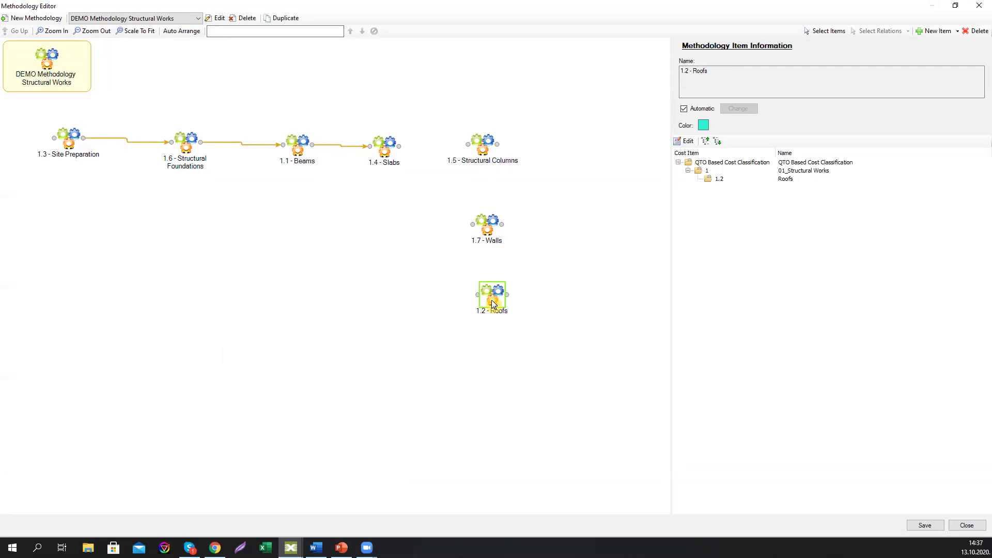
{"action": "left_click_drag", "start_coordinate": [387, 155], "coordinate": [383, 152]}
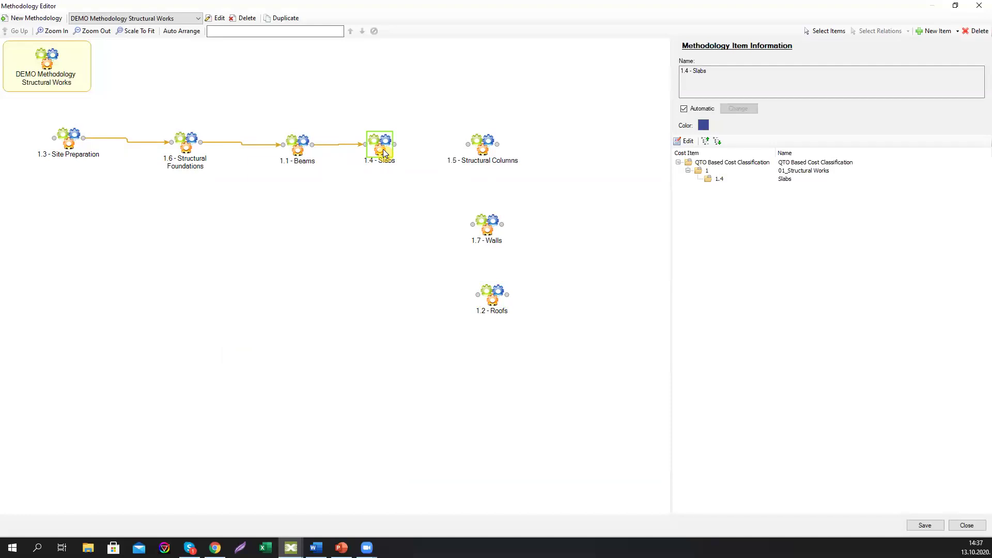
Step: Link Slabs as predecessor to Structural Columns, Walls and Roofs, adjusting the position of the Roofs item
{"action": "left_click_drag", "start_coordinate": [391, 146], "coordinate": [486, 236]}
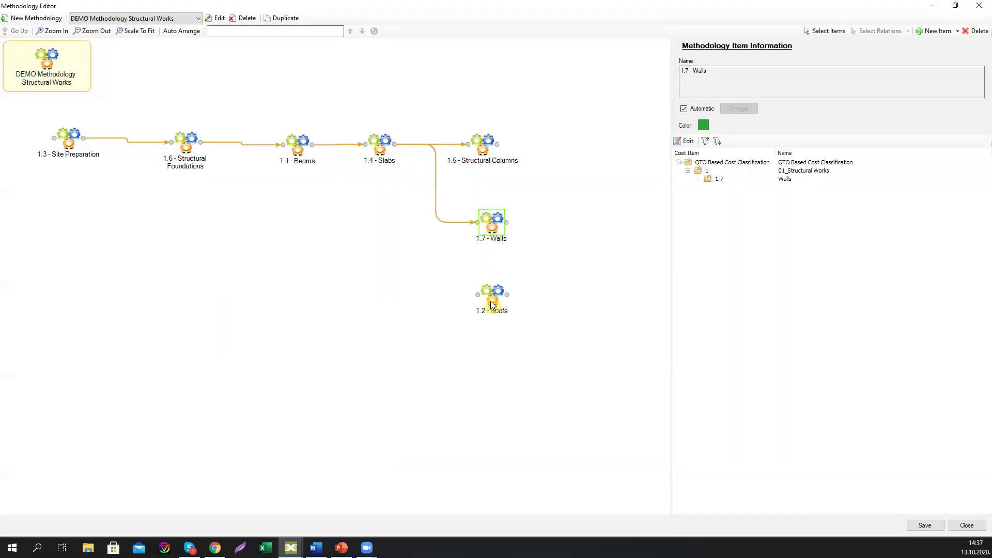
{"action": "left_click_drag", "start_coordinate": [491, 299], "coordinate": [502, 286]}
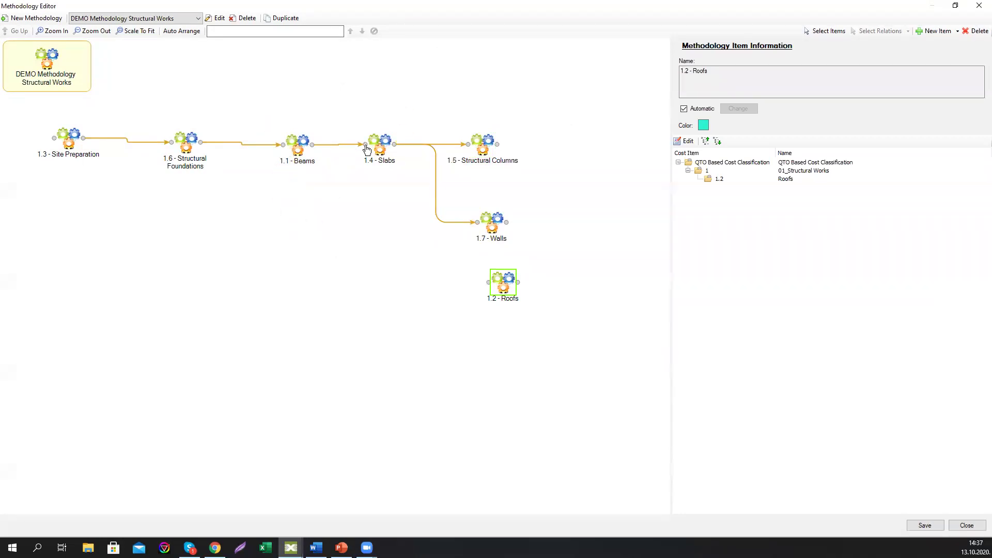
{"action": "left_click_drag", "start_coordinate": [506, 294], "coordinate": [500, 296]}
{"action": "left_click_drag", "start_coordinate": [395, 147], "coordinate": [495, 300]}
{"action": "left_click", "coordinate": [494, 300]}
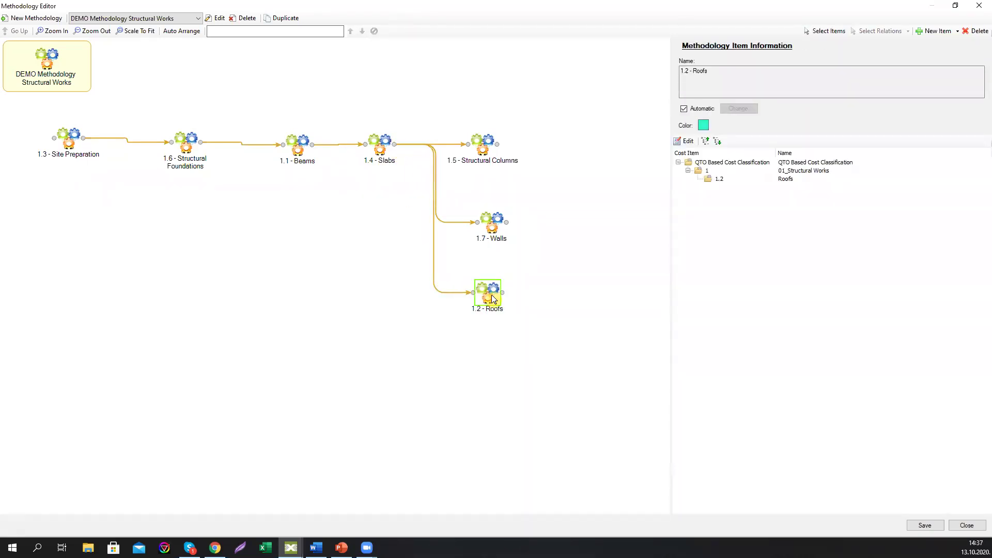
Step: Even out the spacing of the Beams item and enable Copy To Children for all relations in the methodology
{"action": "left_click_drag", "start_coordinate": [304, 152], "coordinate": [292, 150]}
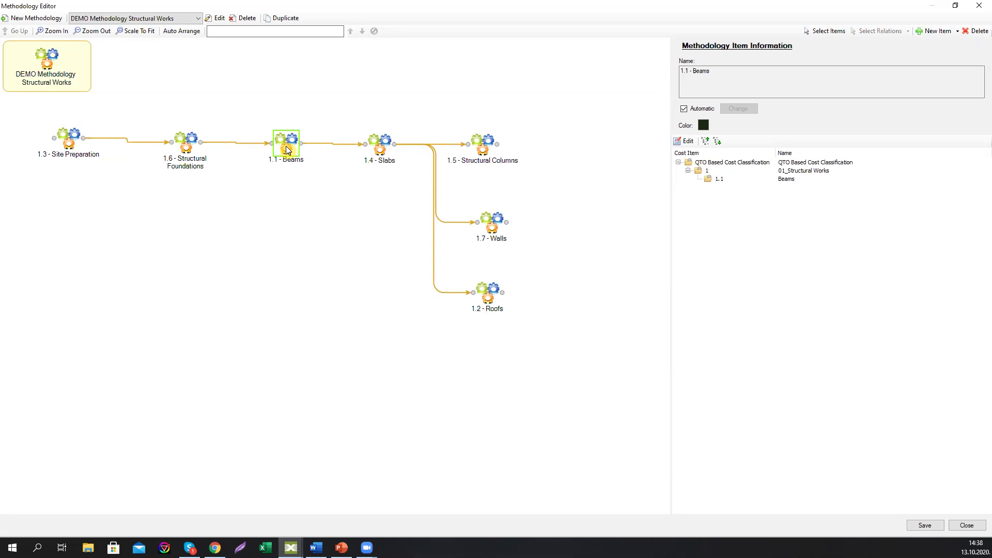
{"action": "left_click", "coordinate": [316, 211]}
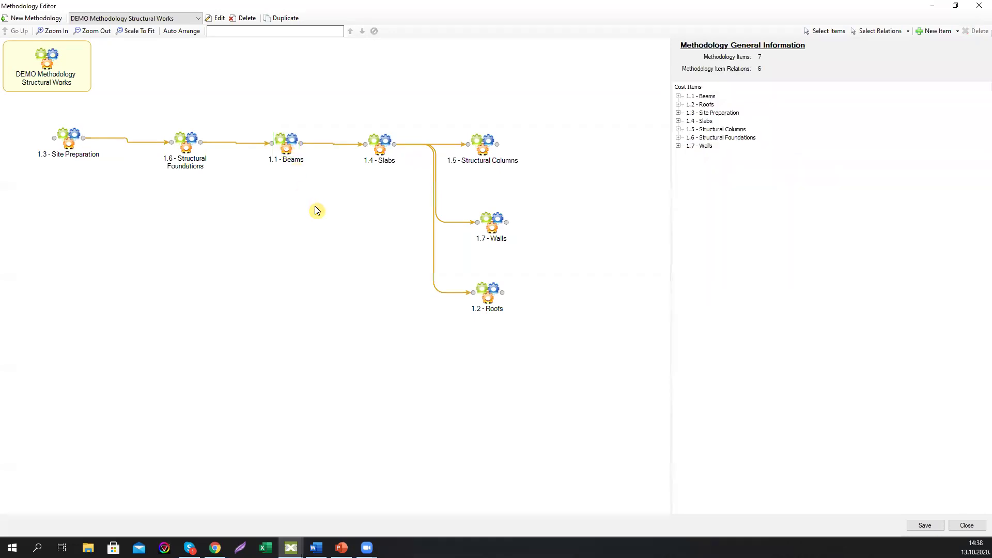
{"action": "left_click", "coordinate": [881, 31]}
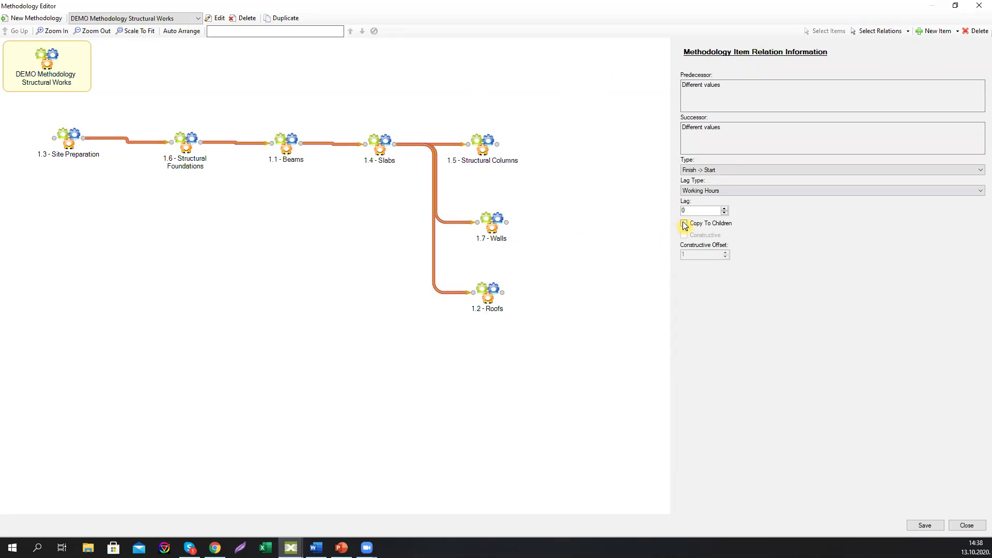
{"action": "left_click", "coordinate": [600, 224]}
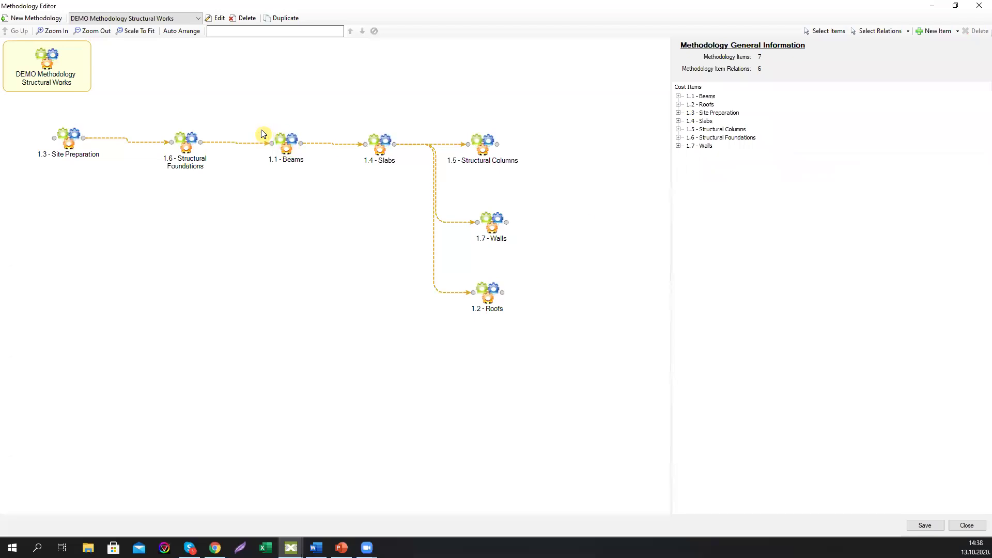
Step: Link Structural Columns and Walls back to Beams as predecessors for the next floor's cycle
{"action": "left_click", "coordinate": [288, 144]}
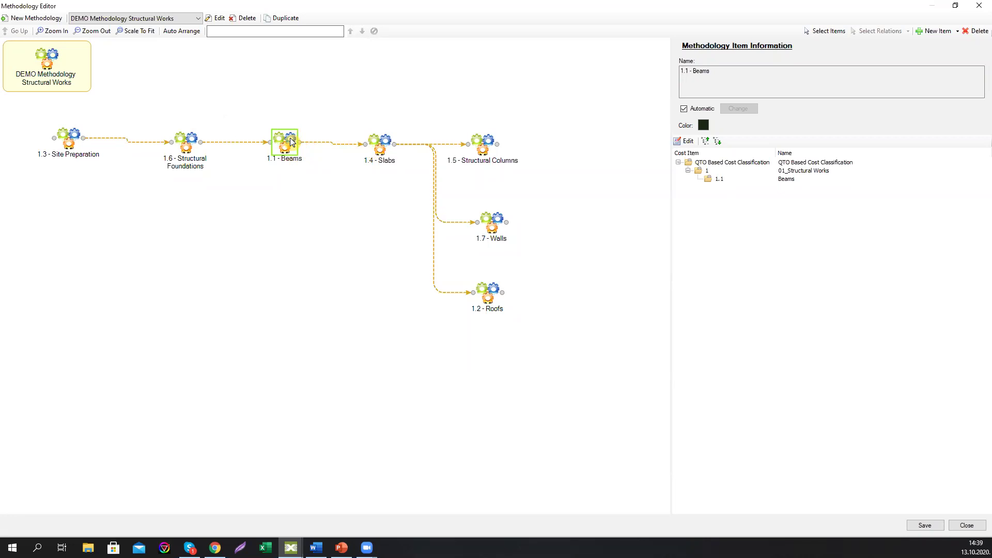
{"action": "left_click", "coordinate": [406, 108]}
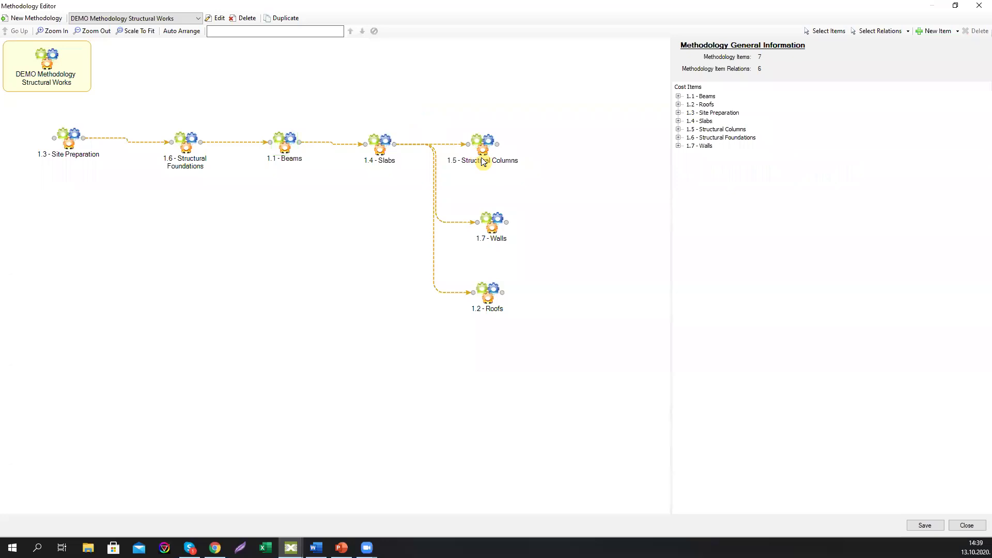
{"action": "left_click_drag", "start_coordinate": [497, 149], "coordinate": [268, 136]}
{"action": "left_click_drag", "start_coordinate": [505, 223], "coordinate": [263, 143]}
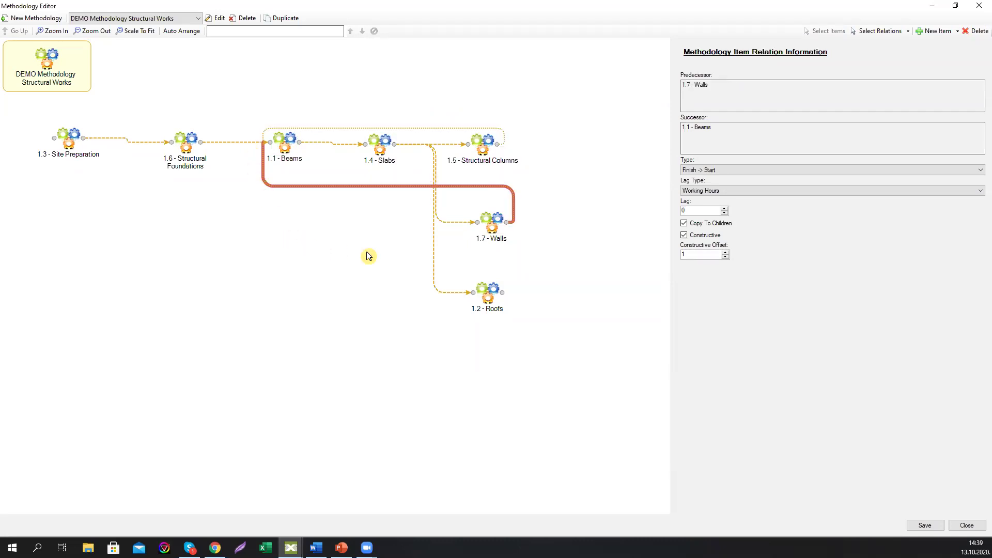
Step: Shift the Walls and Structural Columns items slightly and display the settings of the Structural Columns to Beams relation
{"action": "left_click", "coordinate": [492, 225]}
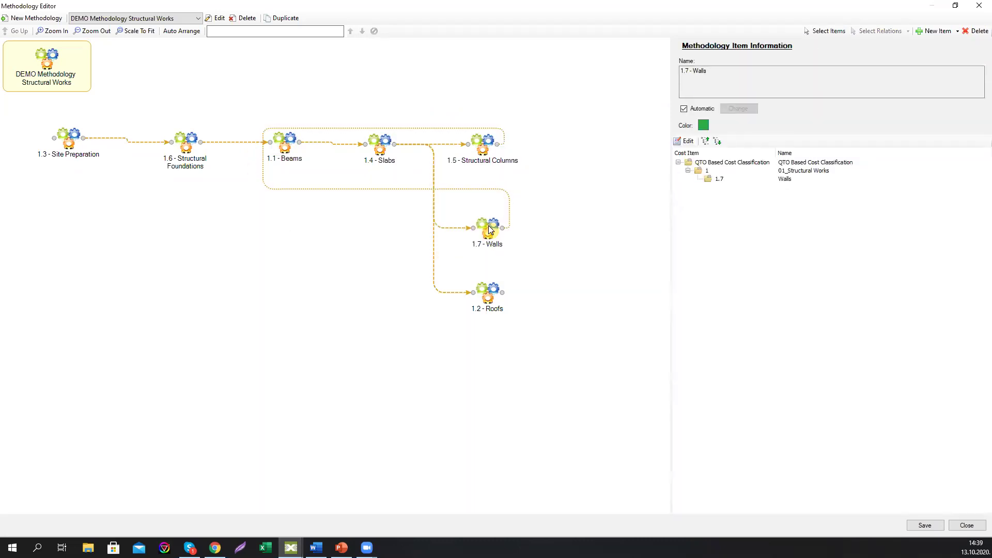
{"action": "left_click", "coordinate": [484, 148]}
{"action": "left_click_drag", "start_coordinate": [484, 147], "coordinate": [485, 158]}
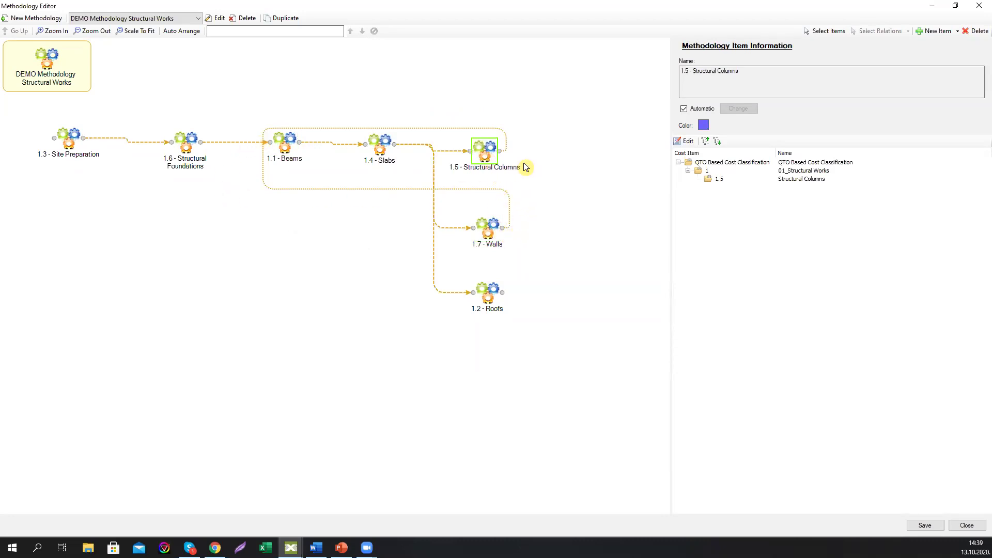
{"action": "left_click", "coordinate": [477, 129]}
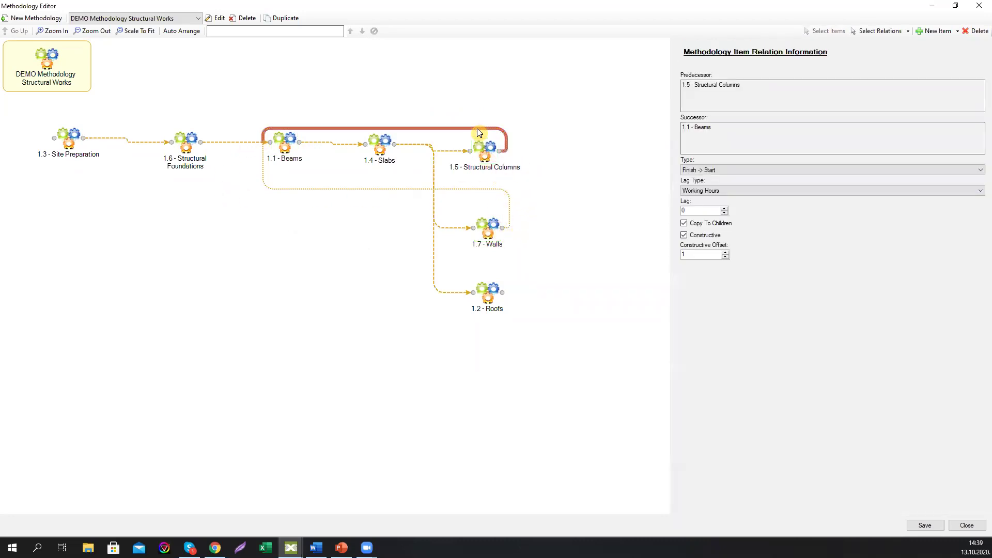
Step: Try to turn off the Constructive option for the relation from Structural Columns to Beams
{"action": "left_click", "coordinate": [686, 235]}
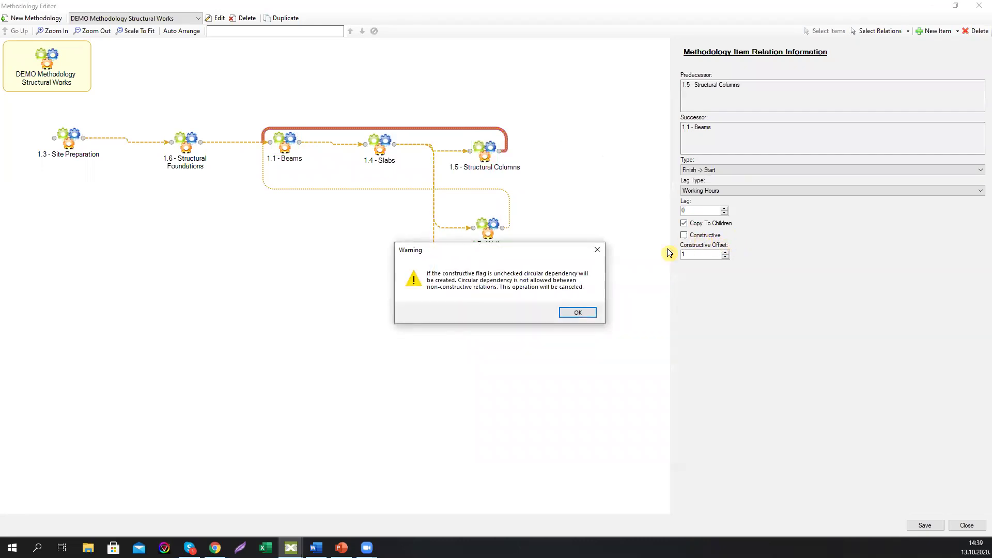
{"action": "key", "text": "Return"}
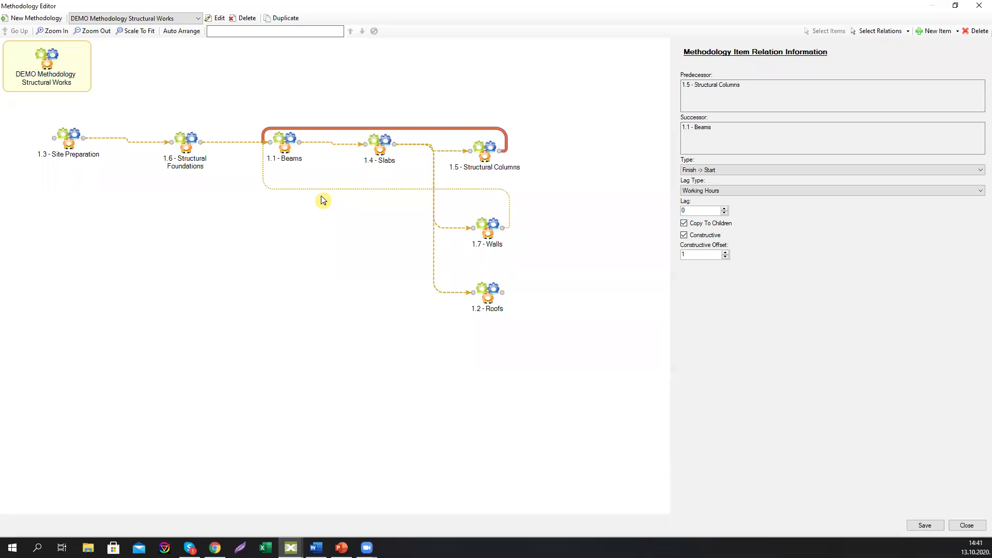
Step: Save the DEMO Methodology Structural Works methodology and close the Methodology Editor
{"action": "left_click", "coordinate": [725, 252]}
{"action": "left_click", "coordinate": [190, 548]}
{"action": "left_click", "coordinate": [367, 460]}
{"action": "left_click", "coordinate": [924, 525]}
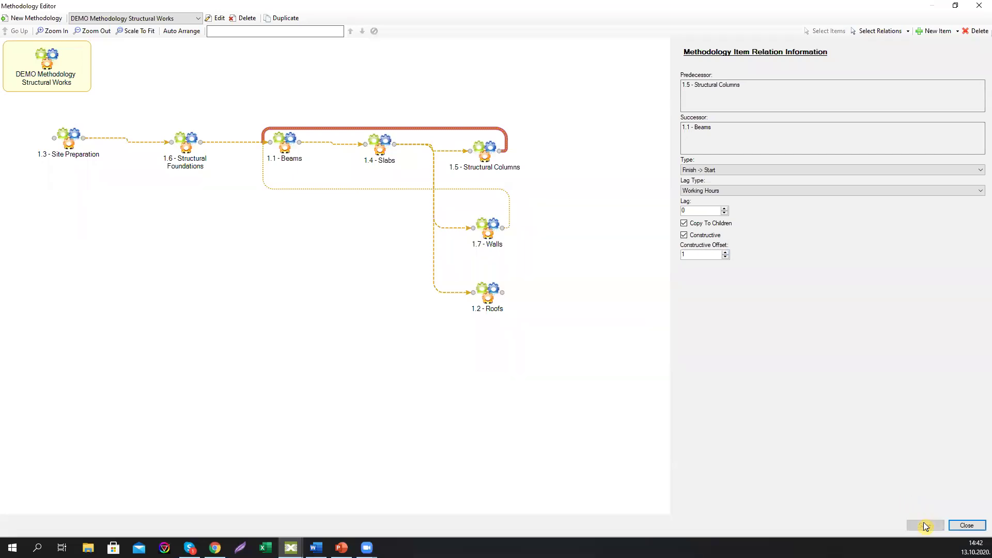
{"action": "left_click", "coordinate": [965, 525]}
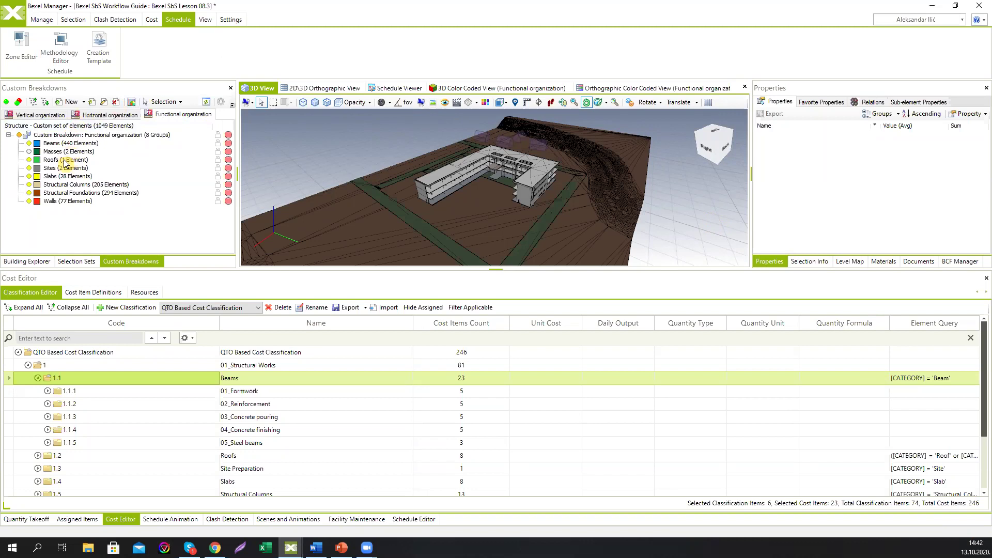
Step: Mark the DEMO Levels root zone item as Constructive in the Zone Editor, then save and close the editor
{"action": "left_click", "coordinate": [21, 56]}
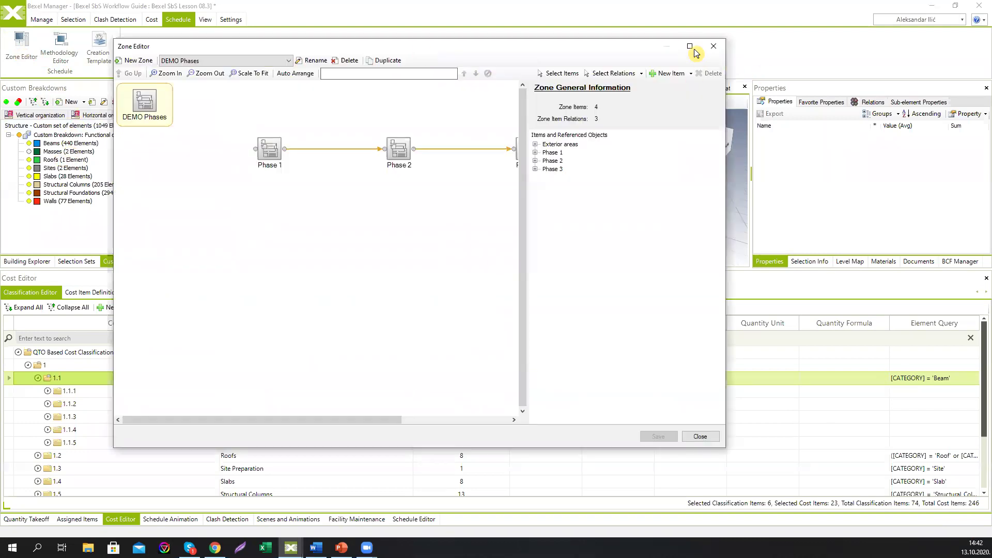
{"action": "left_click", "coordinate": [695, 43]}
{"action": "left_click", "coordinate": [131, 20]}
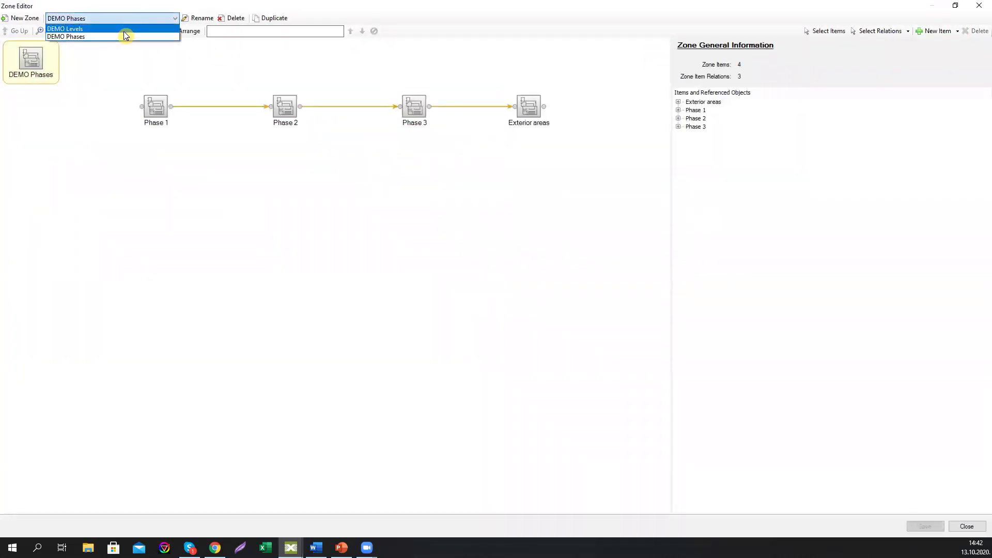
{"action": "left_click", "coordinate": [123, 30]}
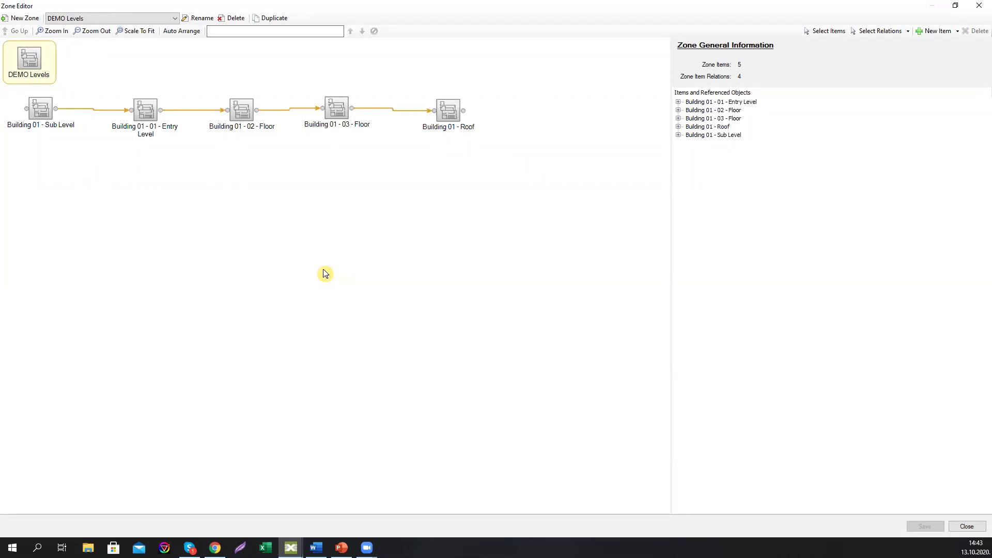
{"action": "left_click", "coordinate": [40, 65]}
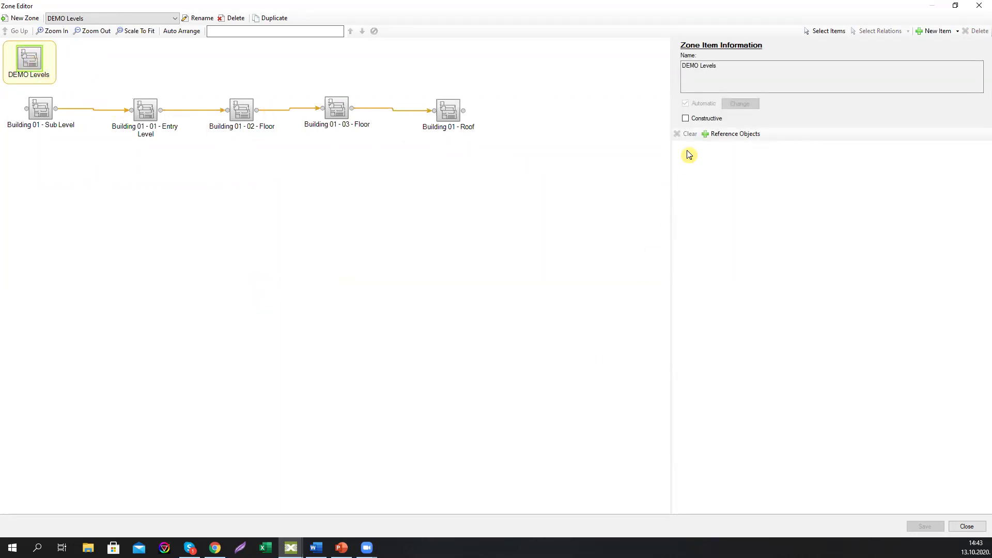
{"action": "left_click", "coordinate": [686, 119]}
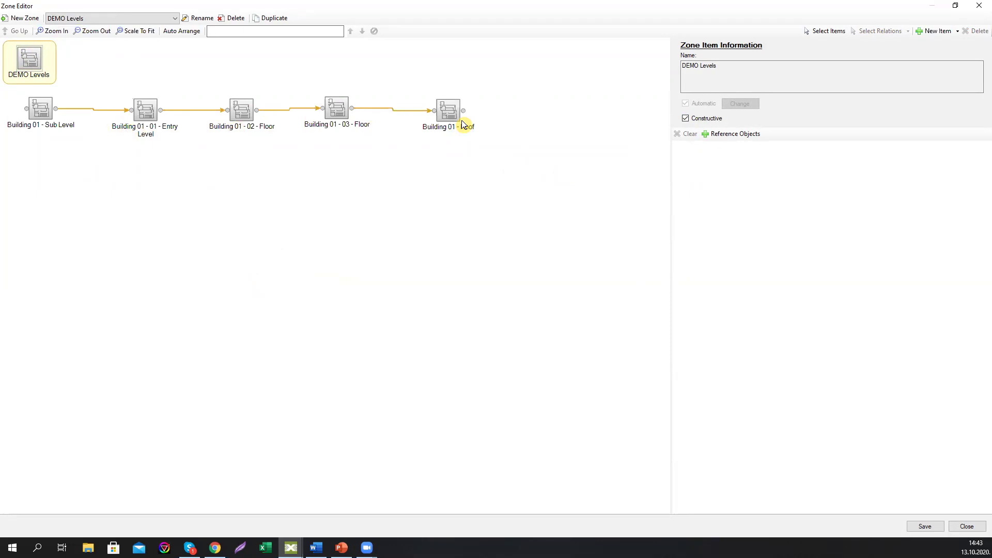
{"action": "left_click", "coordinate": [920, 525]}
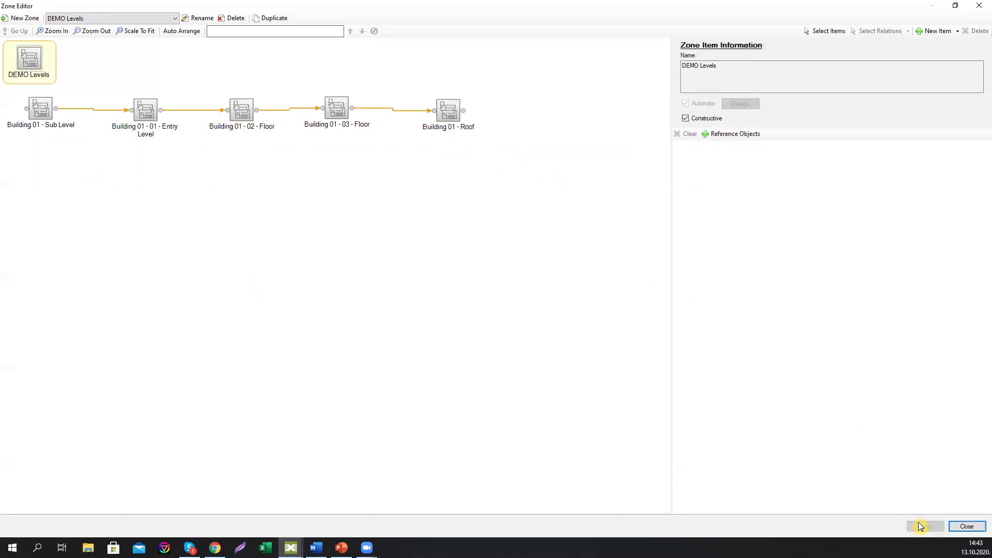
{"action": "left_click", "coordinate": [966, 526]}
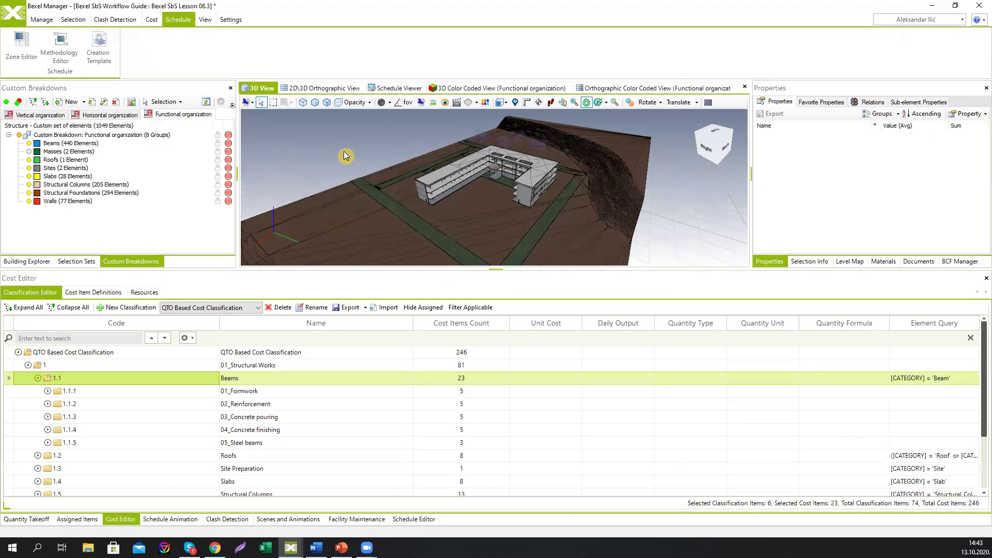
Step: Create a new schedule creation template named DEMO Template
{"action": "left_click", "coordinate": [101, 47]}
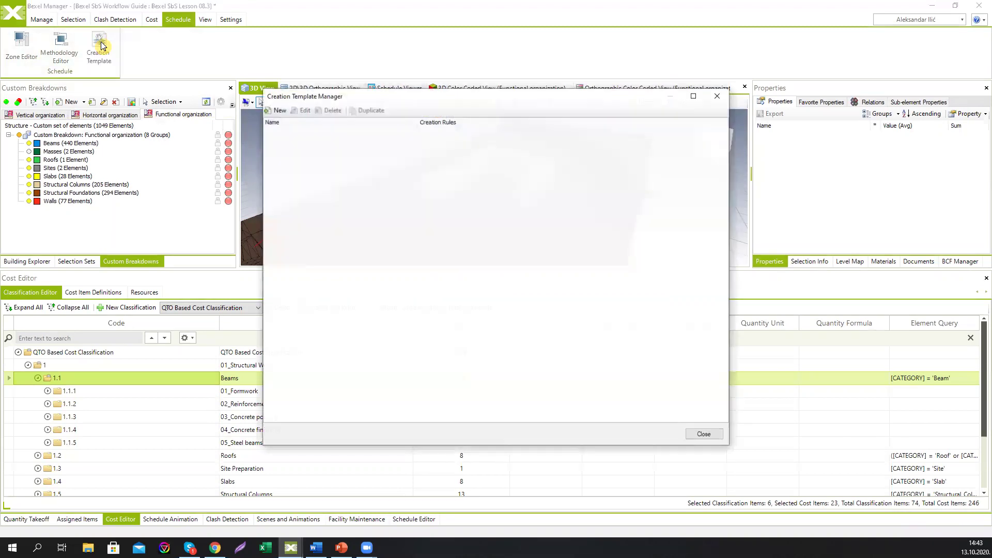
{"action": "left_click_drag", "start_coordinate": [631, 98], "coordinate": [631, 105]}
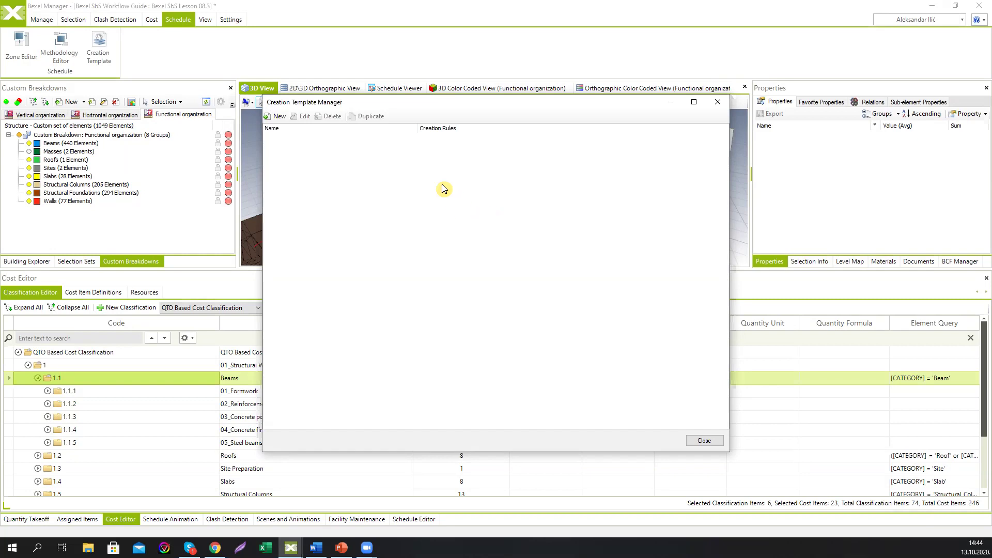
{"action": "left_click", "coordinate": [278, 117]}
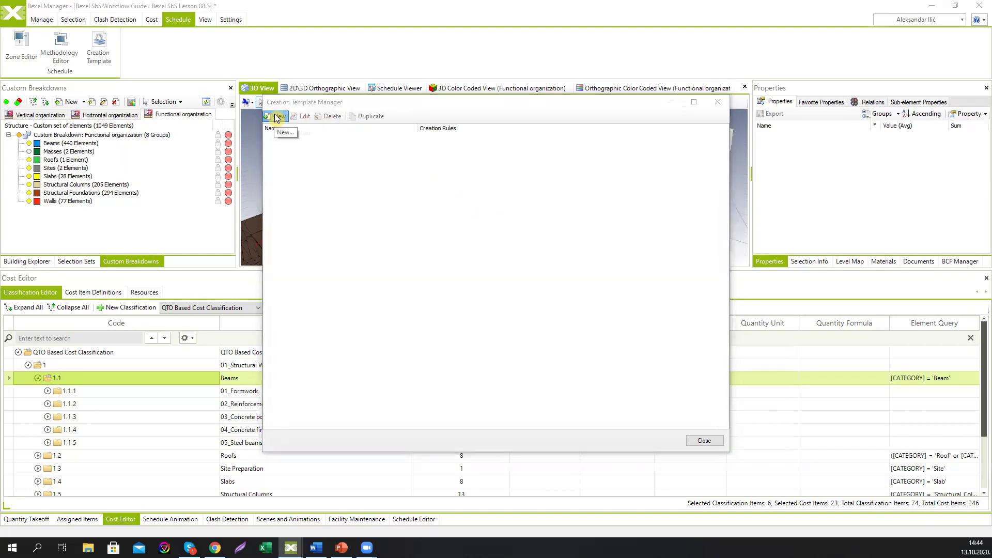
{"action": "type", "text": "DEMO Template"}
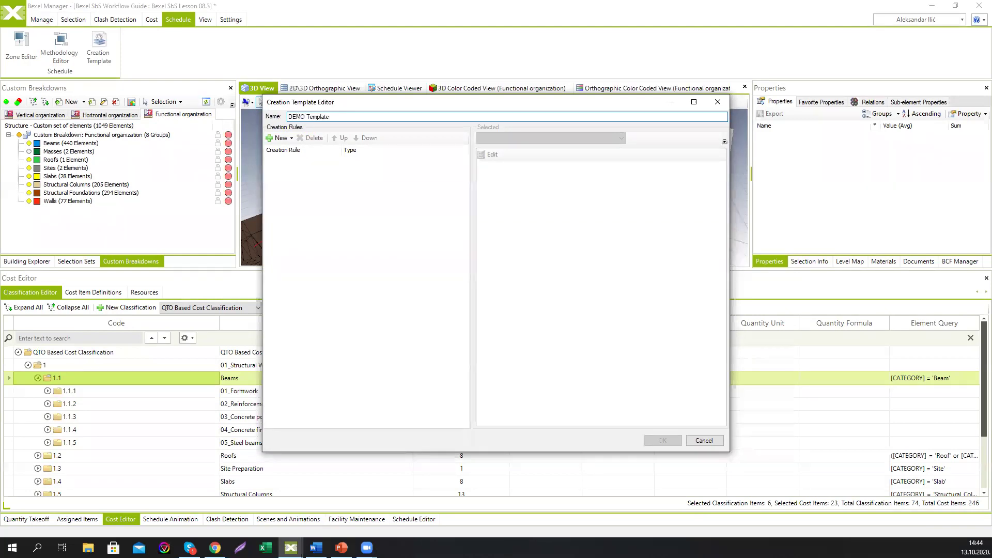
Step: Add a Reference Children Based creation rule using the methodology item DEMO Methodology Structural Works
{"action": "left_click", "coordinate": [292, 141]}
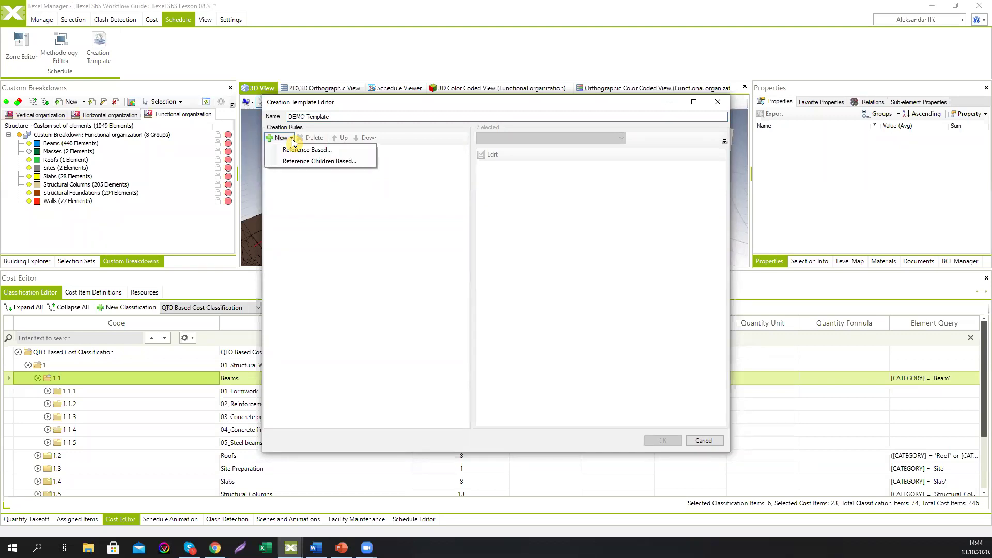
{"action": "left_click", "coordinate": [306, 162]}
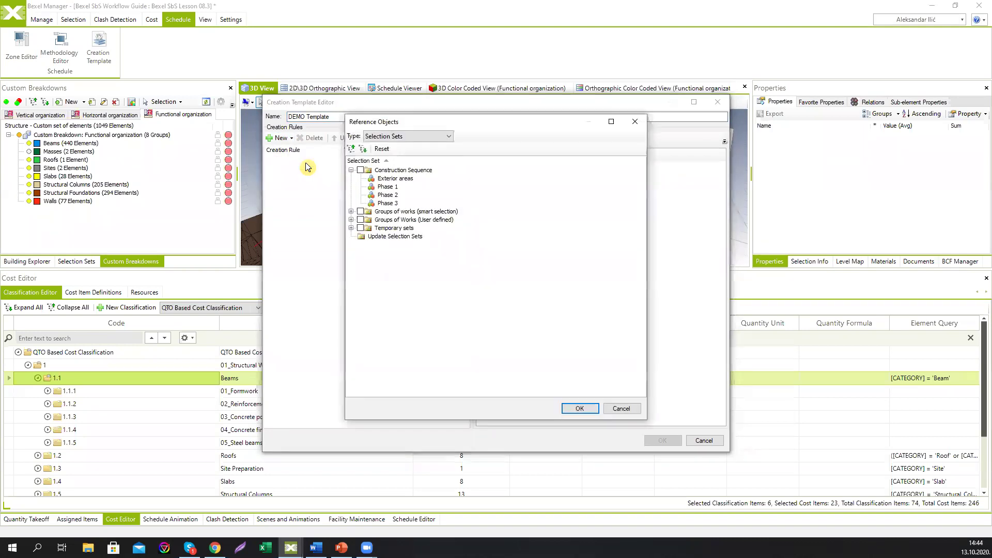
{"action": "left_click", "coordinate": [386, 139]}
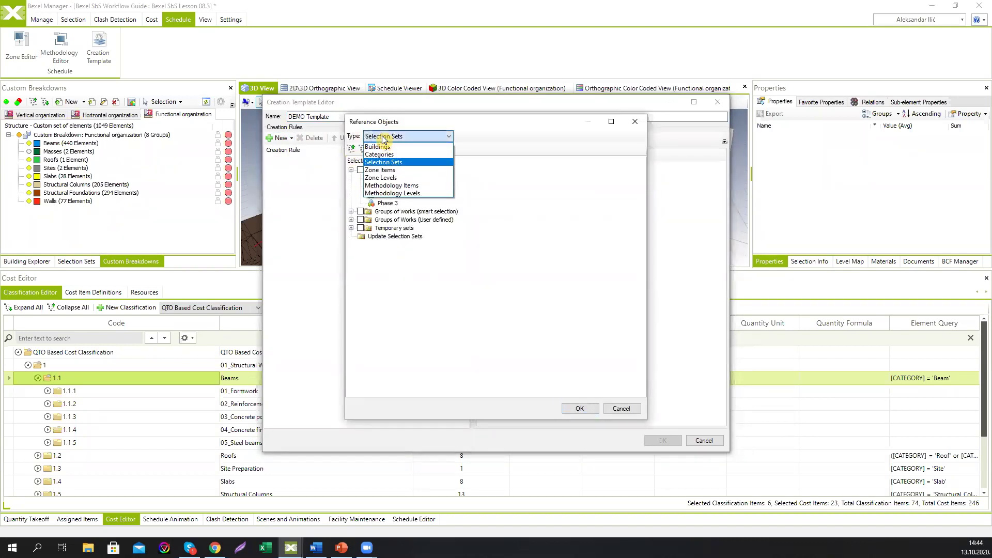
{"action": "left_click", "coordinate": [398, 188]}
{"action": "left_click", "coordinate": [360, 171]}
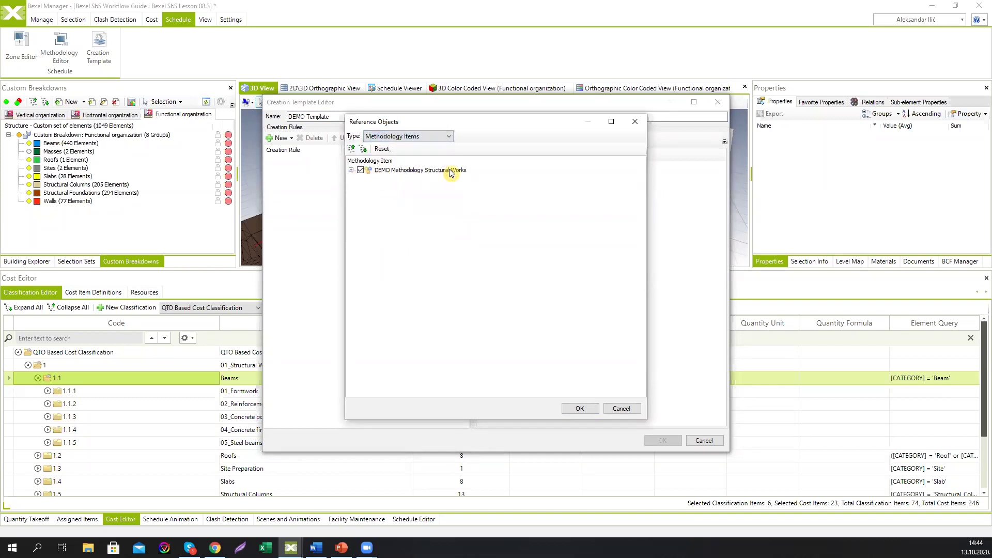
{"action": "left_click", "coordinate": [351, 170]}
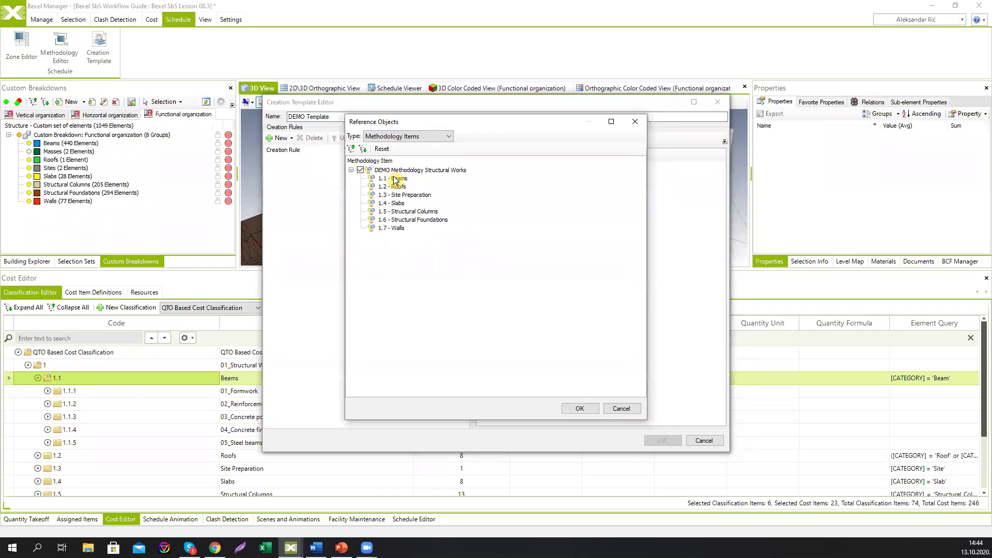
{"action": "left_click", "coordinate": [579, 408]}
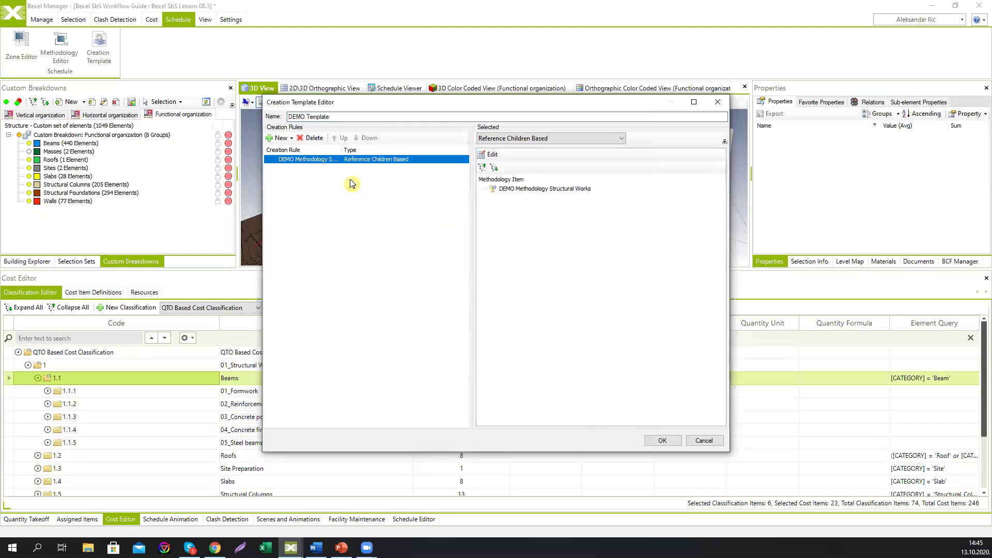
Step: Add a second Reference Children Based creation rule that references the DEMO Levels zone item
{"action": "left_click", "coordinate": [283, 138]}
{"action": "left_click", "coordinate": [292, 161]}
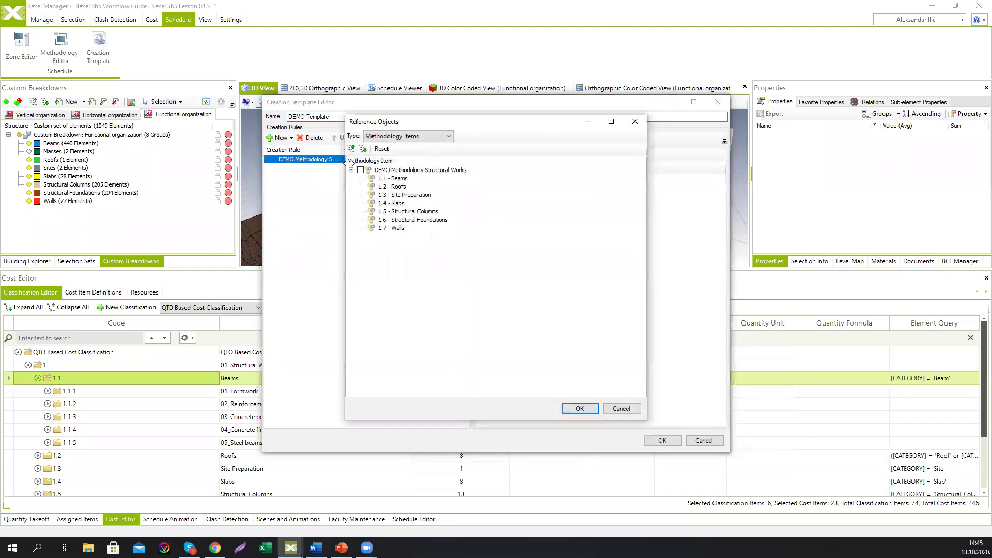
{"action": "left_click", "coordinate": [401, 136]}
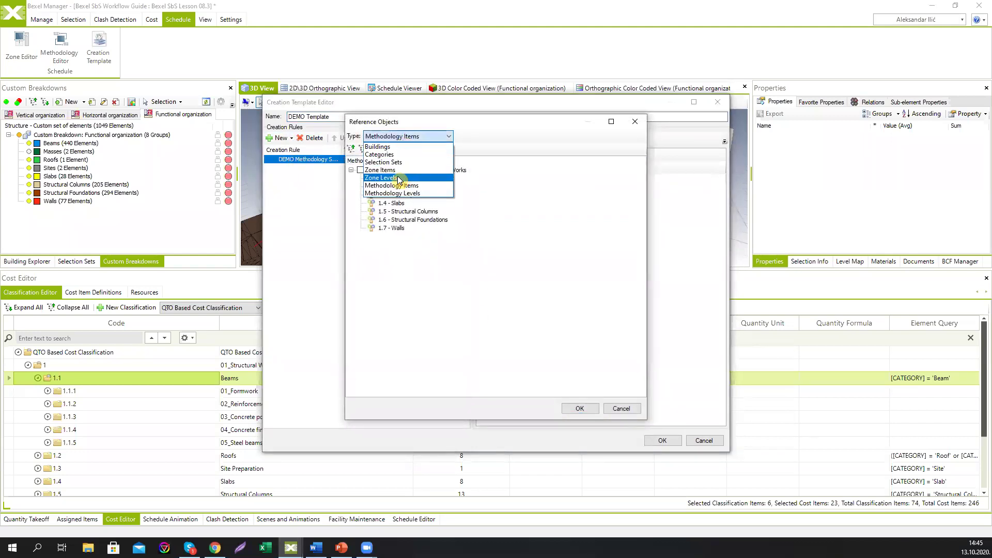
{"action": "left_click", "coordinate": [396, 170]}
{"action": "left_click", "coordinate": [361, 171]}
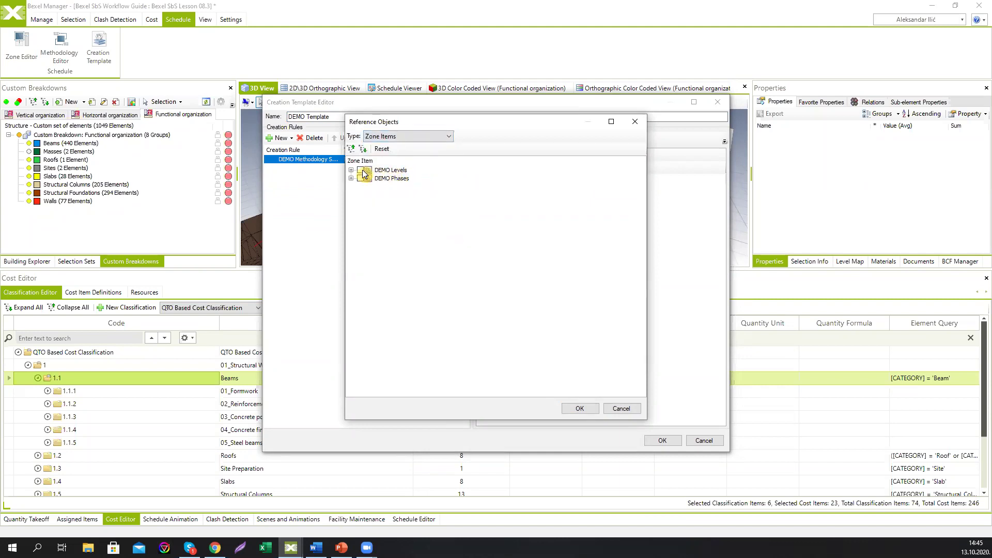
{"action": "left_click", "coordinate": [575, 407]}
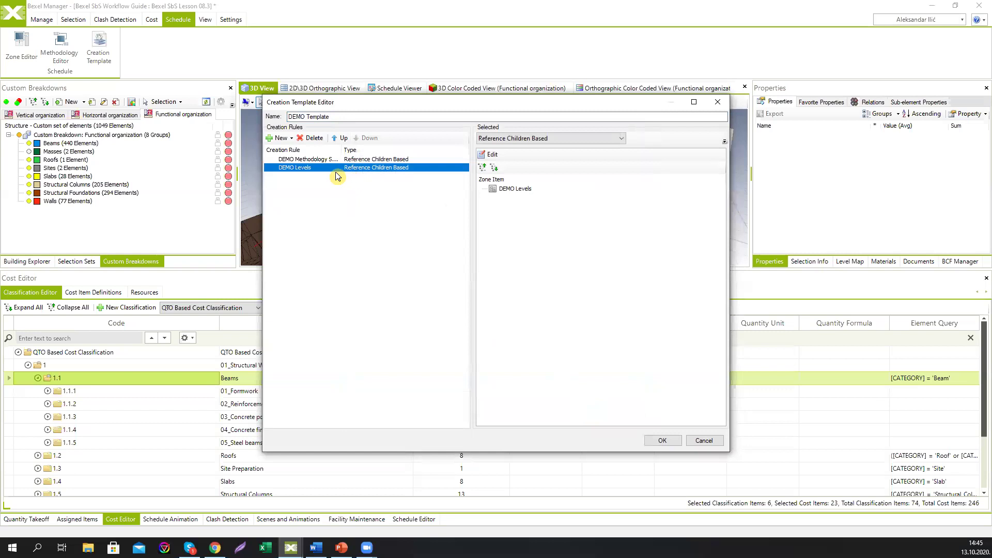
Step: Add a third Reference Children Based rule referencing the DEMO Phases zone item, then confirm the template and close the template manager
{"action": "left_click", "coordinate": [309, 169]}
{"action": "left_click", "coordinate": [283, 138]}
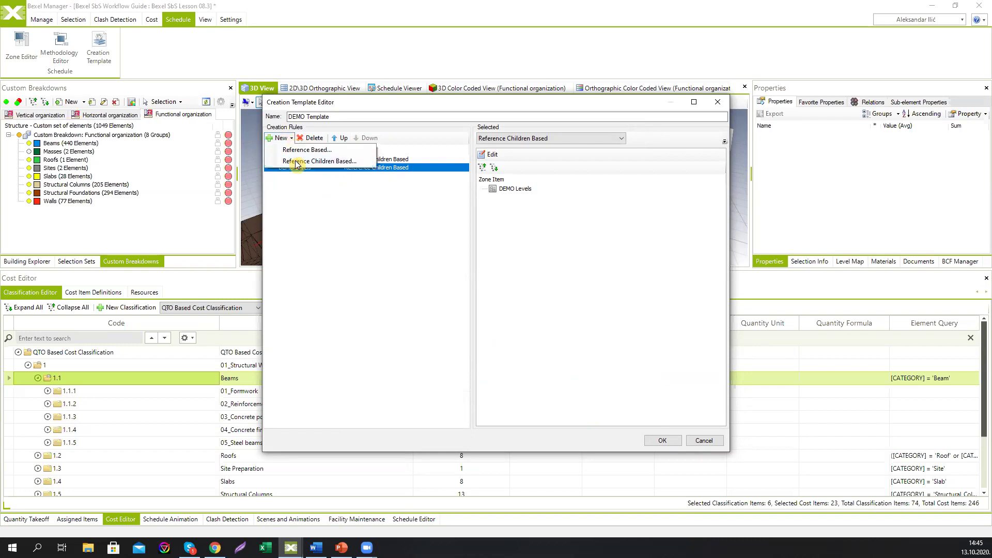
{"action": "left_click", "coordinate": [297, 162]}
{"action": "left_click", "coordinate": [361, 178]}
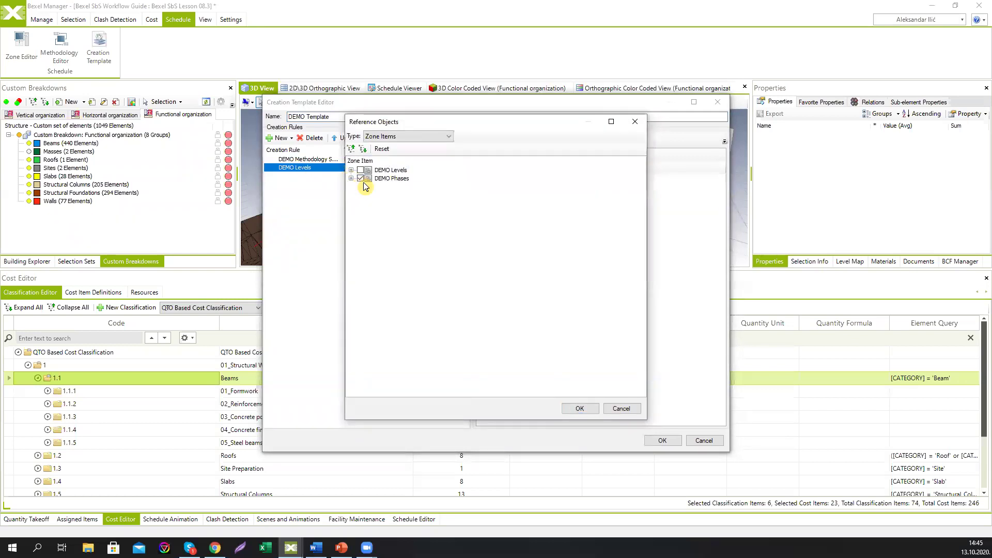
{"action": "left_click", "coordinate": [580, 408]}
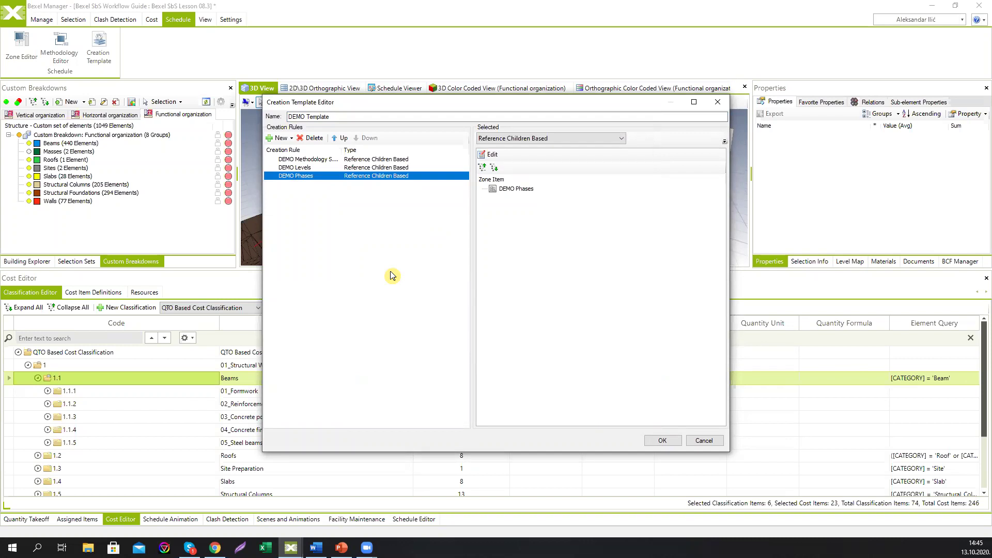
{"action": "left_click", "coordinate": [663, 441]}
{"action": "left_click", "coordinate": [702, 442]}
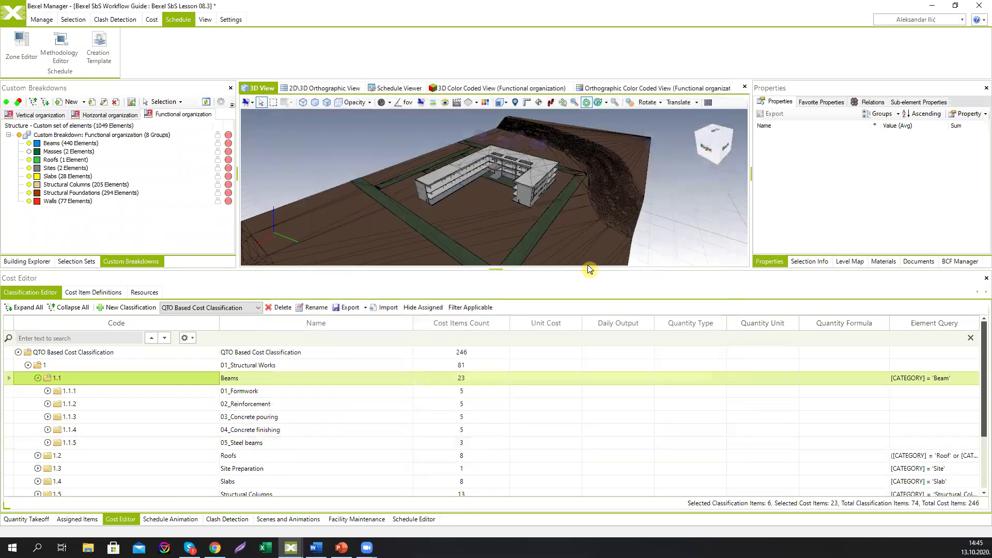
Step: Create a new schedule named DEMO Schedule in the Schedule Editor, using the QTO Based Cost Classification (Auto Assigned) cost version
{"action": "left_click", "coordinate": [421, 519]}
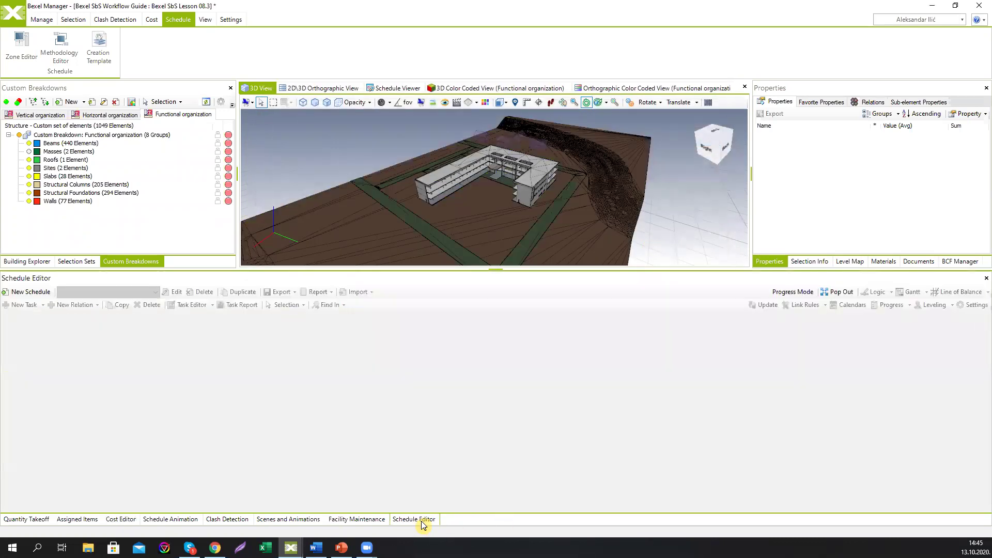
{"action": "left_click_drag", "start_coordinate": [481, 274], "coordinate": [482, 277]}
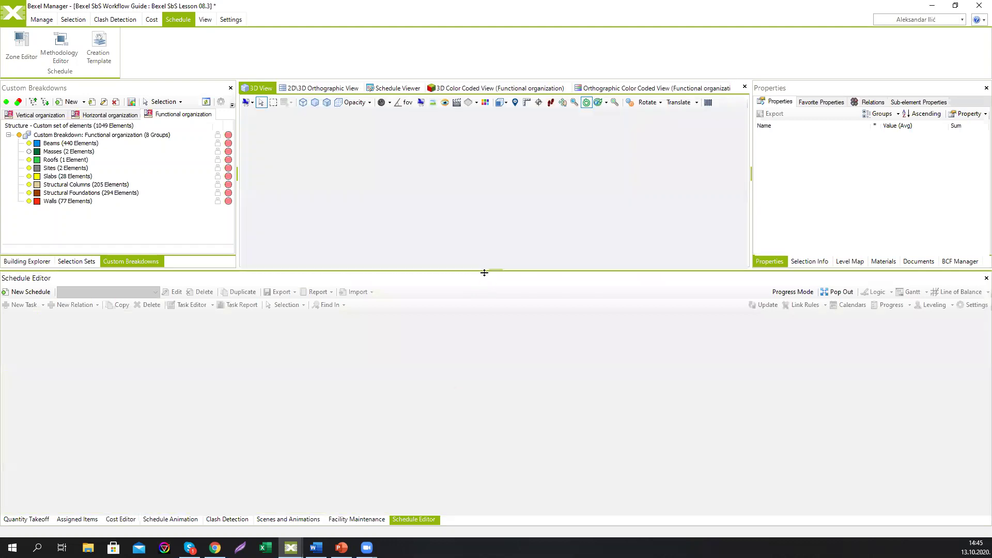
{"action": "left_click", "coordinate": [41, 296]}
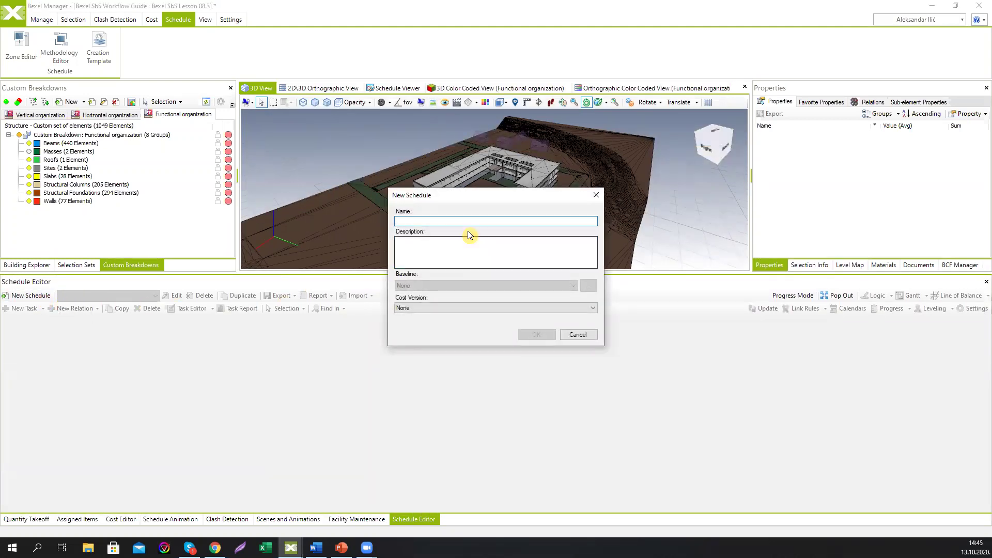
{"action": "type", "text": "DEMO Schedule"}
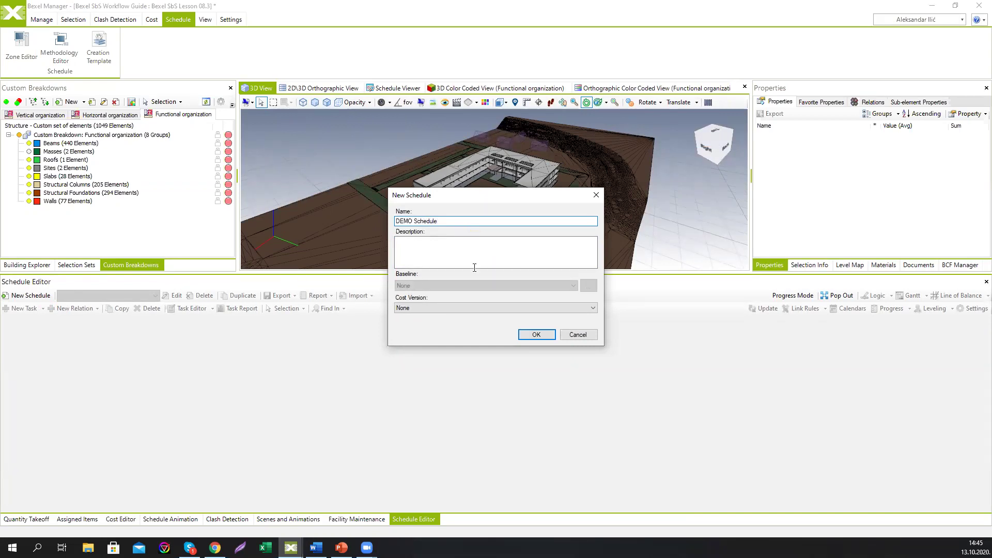
{"action": "left_click", "coordinate": [464, 307]}
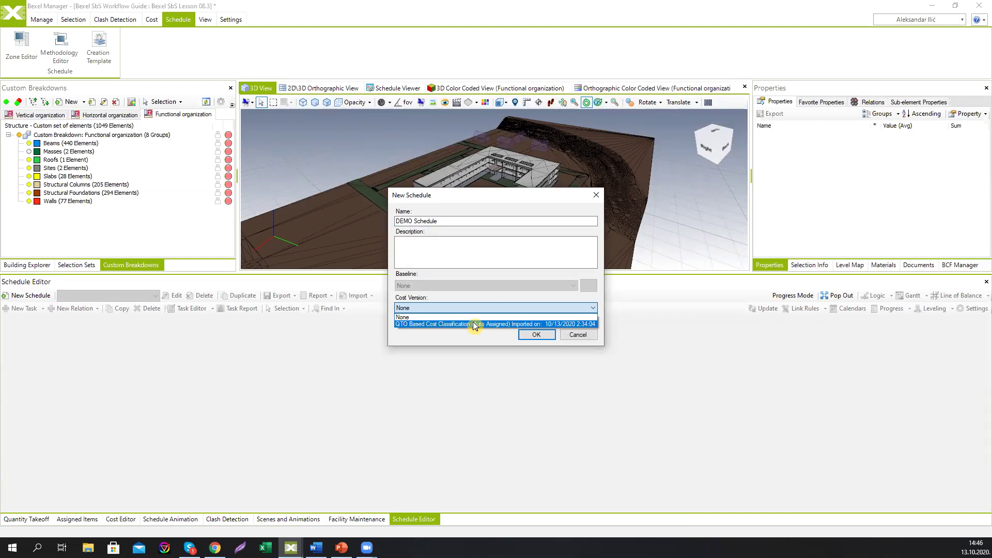
{"action": "left_click", "coordinate": [474, 324]}
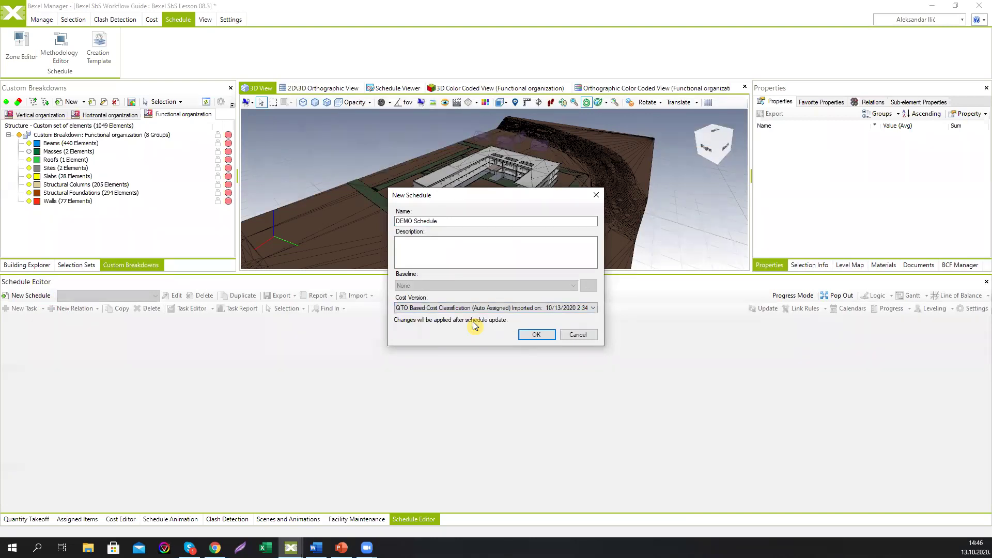
{"action": "left_click", "coordinate": [539, 336]}
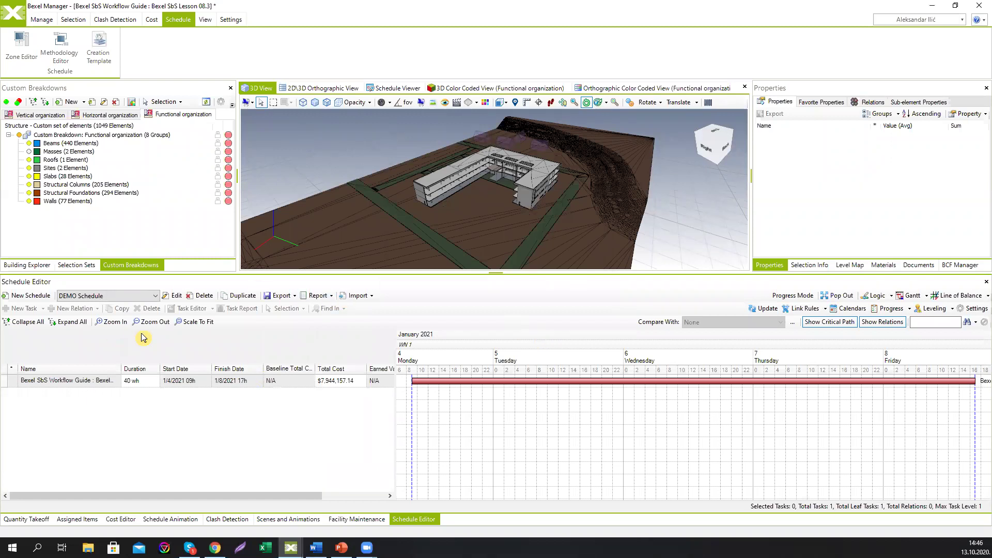
Step: Select the project's root task, detach the Schedule Editor into its own window and maximize it
{"action": "left_click", "coordinate": [107, 383]}
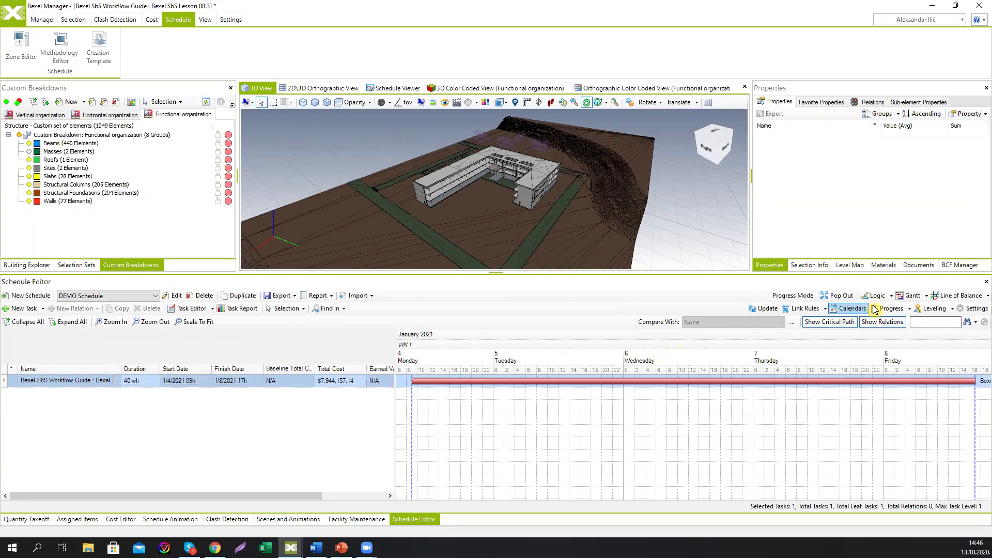
{"action": "left_click", "coordinate": [849, 298]}
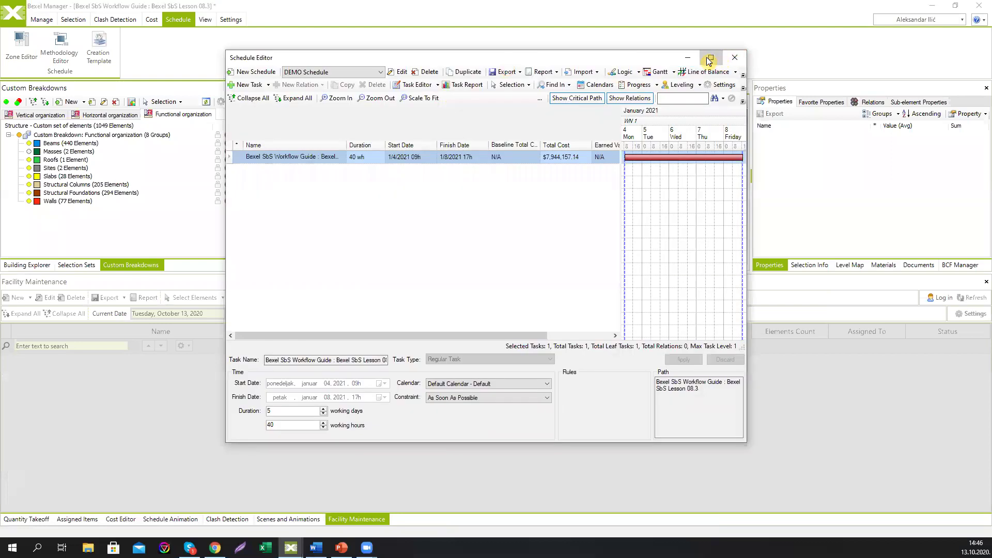
{"action": "left_click", "coordinate": [710, 60]}
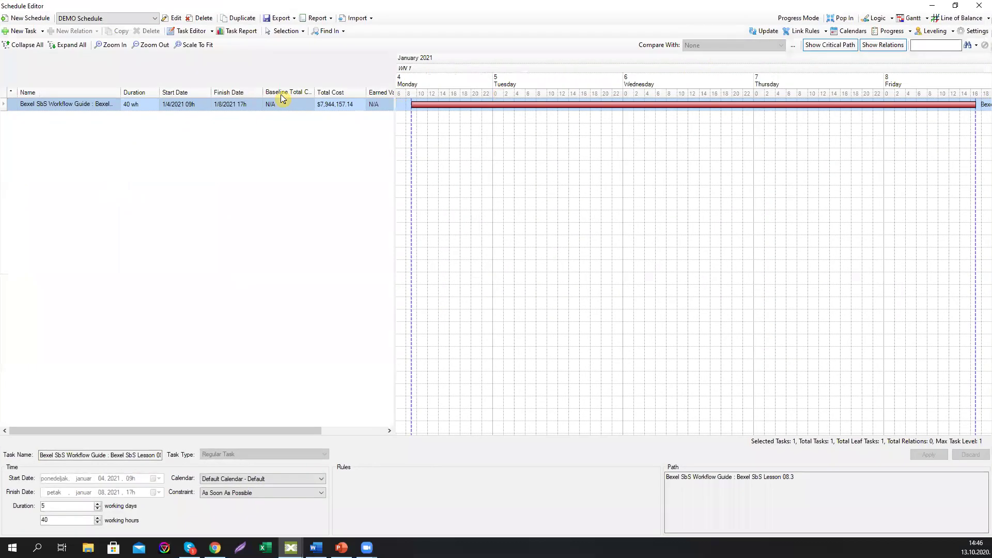
Step: Start the task Creation Wizard for the project's root task and open the choice of new creation rule types
{"action": "right_click", "coordinate": [88, 103]}
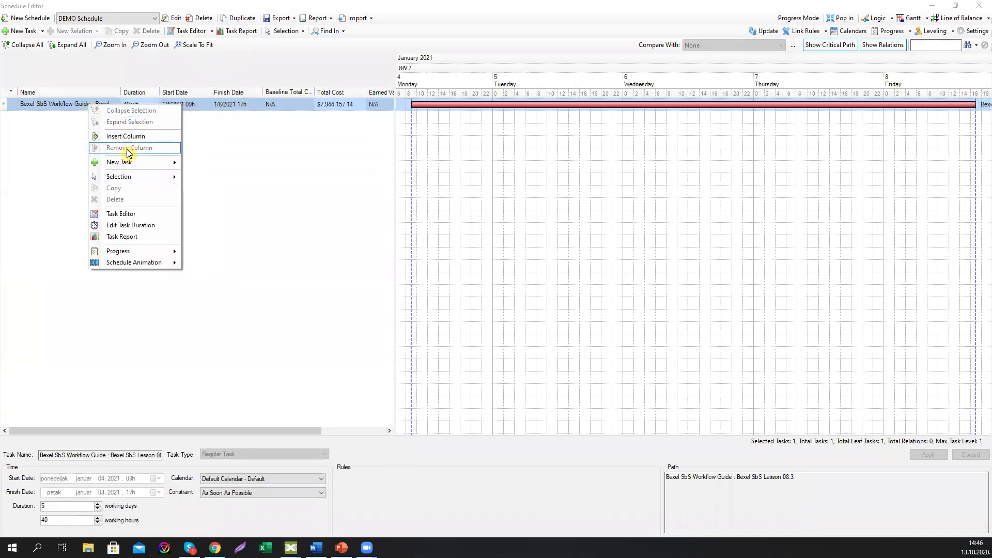
{"action": "mouse_move", "coordinate": [129, 162]}
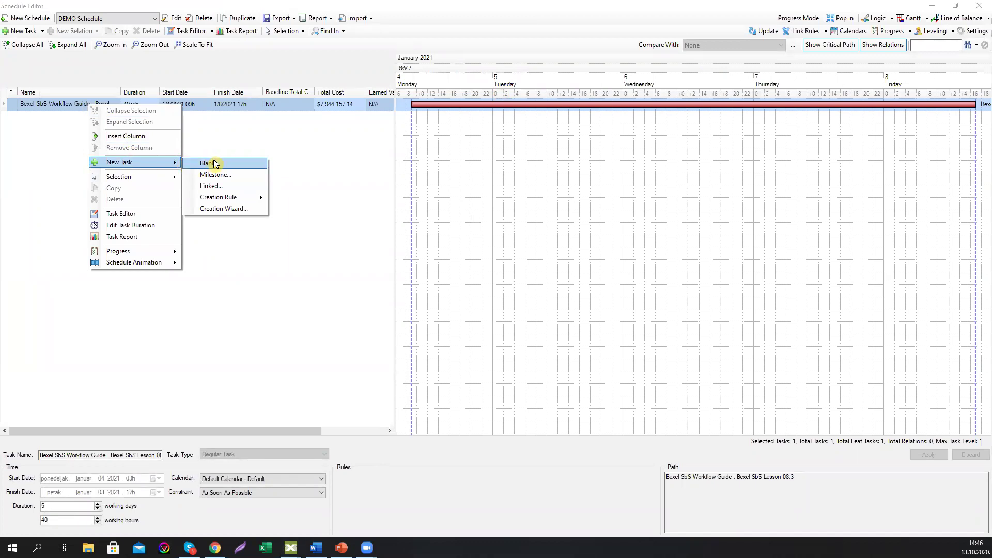
{"action": "left_click", "coordinate": [234, 209]}
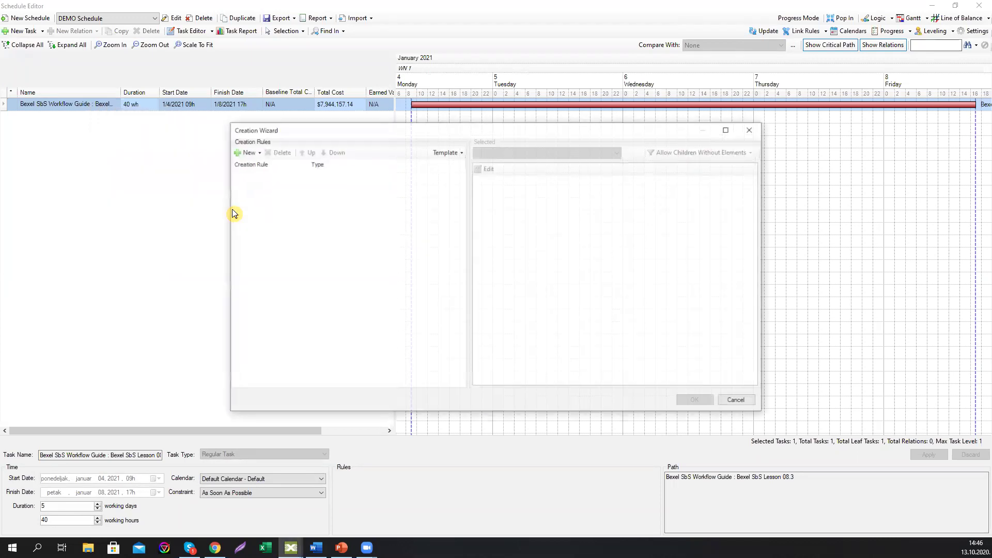
{"action": "left_click_drag", "start_coordinate": [418, 127], "coordinate": [402, 118]}
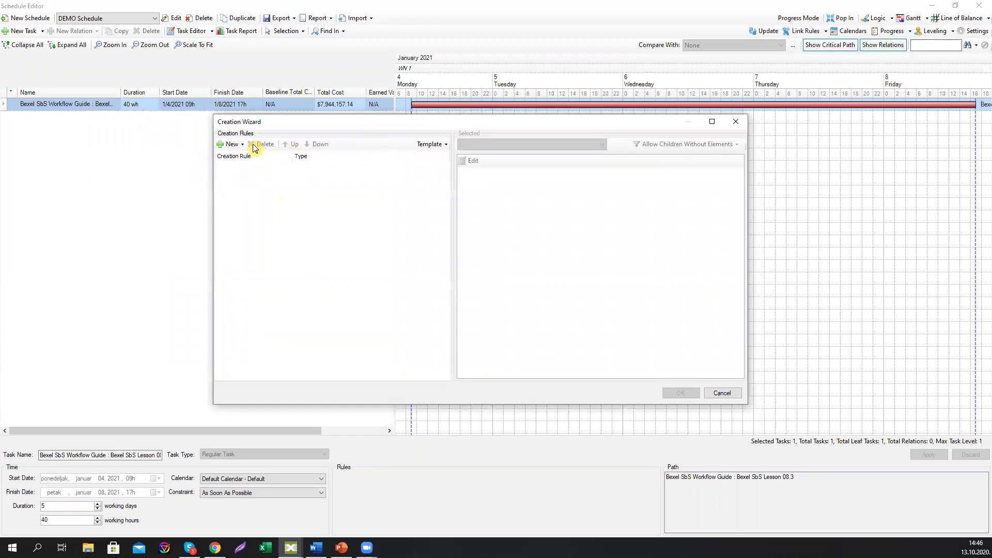
{"action": "left_click", "coordinate": [245, 148]}
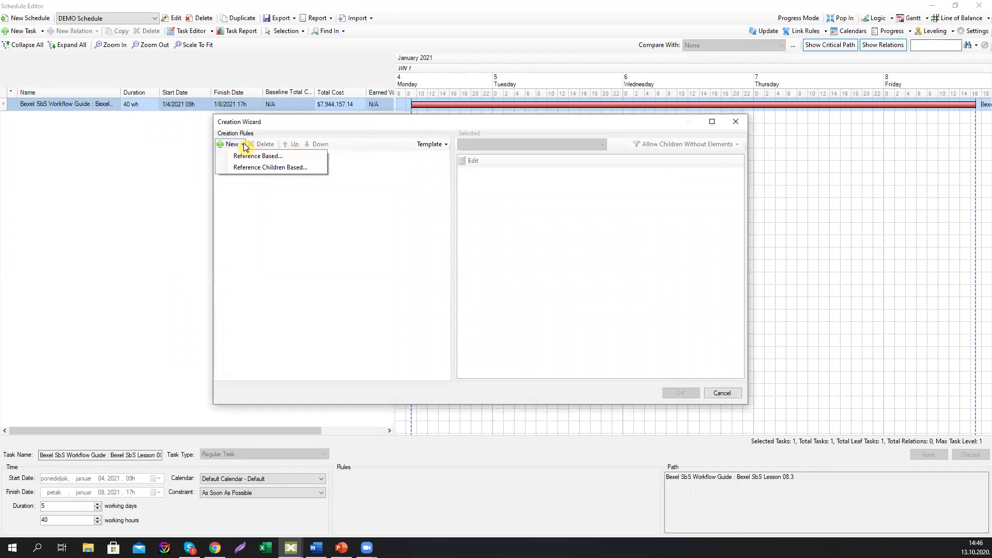
{"action": "left_click", "coordinate": [248, 174]}
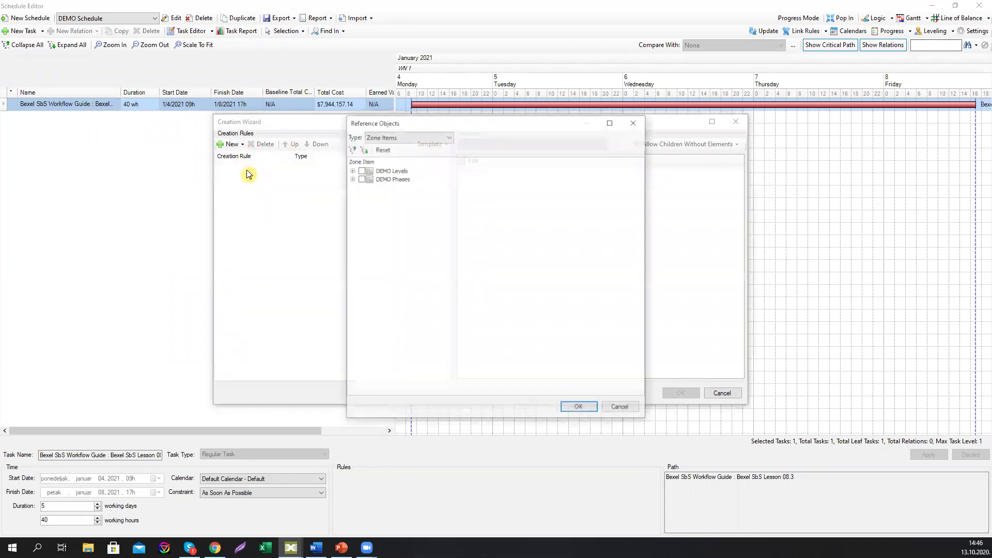
{"action": "left_click", "coordinate": [405, 137]}
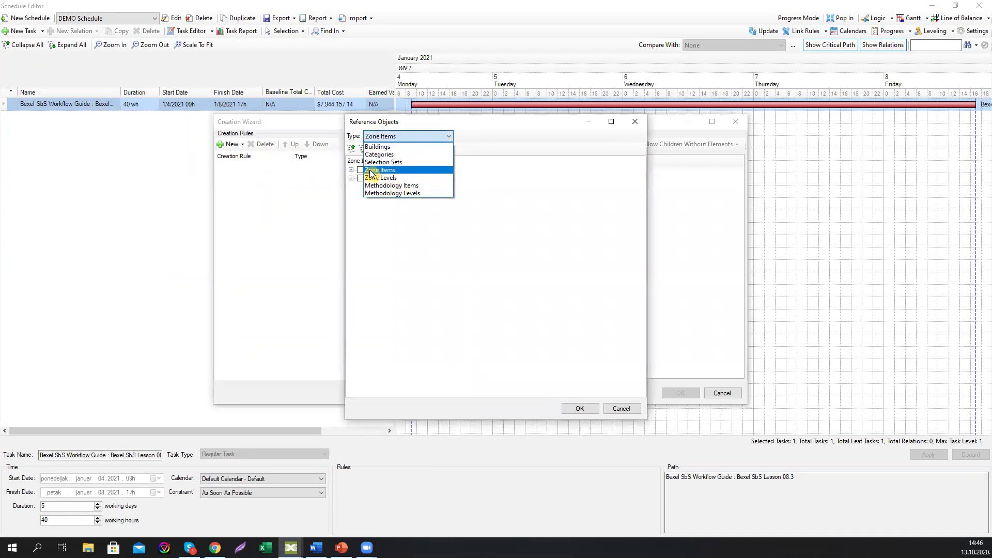
{"action": "left_click", "coordinate": [534, 182]}
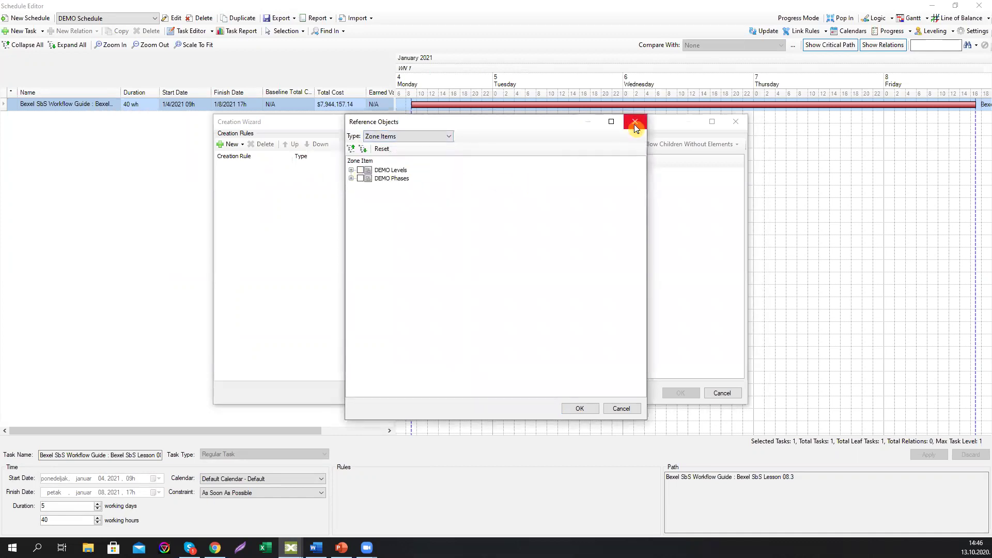
{"action": "left_click", "coordinate": [635, 124]}
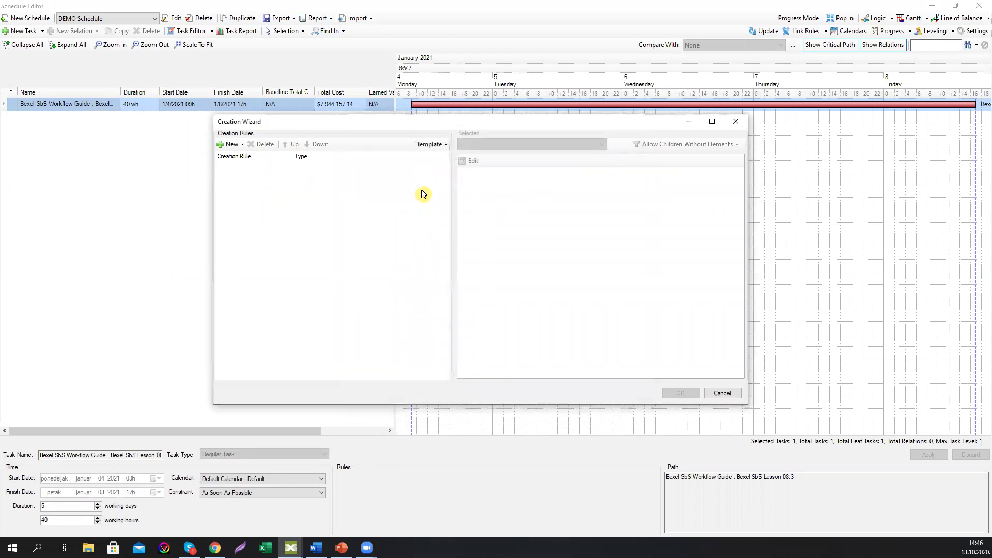
Step: Load the creation rules from DEMO Template and generate the schedule tasks from them
{"action": "left_click", "coordinate": [446, 144]}
{"action": "left_click", "coordinate": [439, 168]}
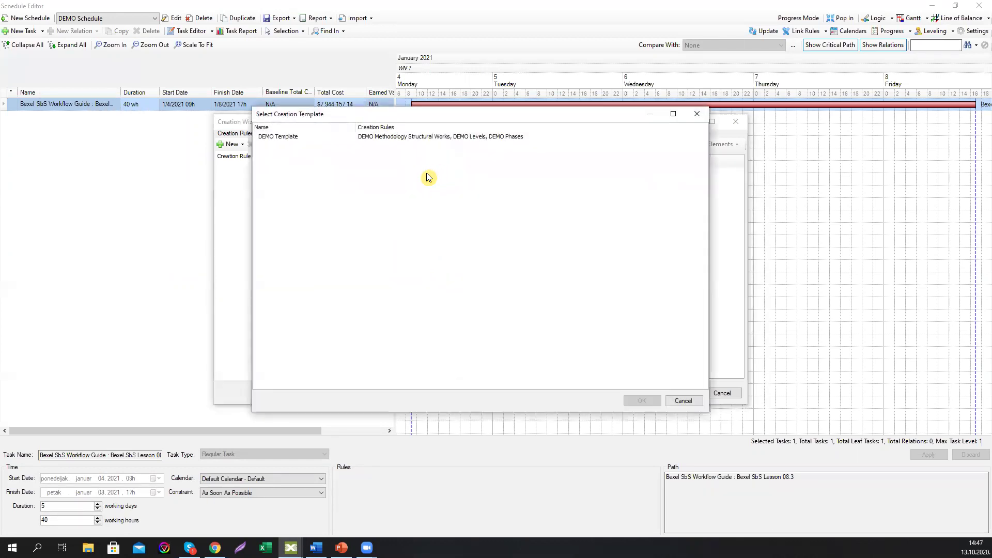
{"action": "left_click", "coordinate": [319, 139]}
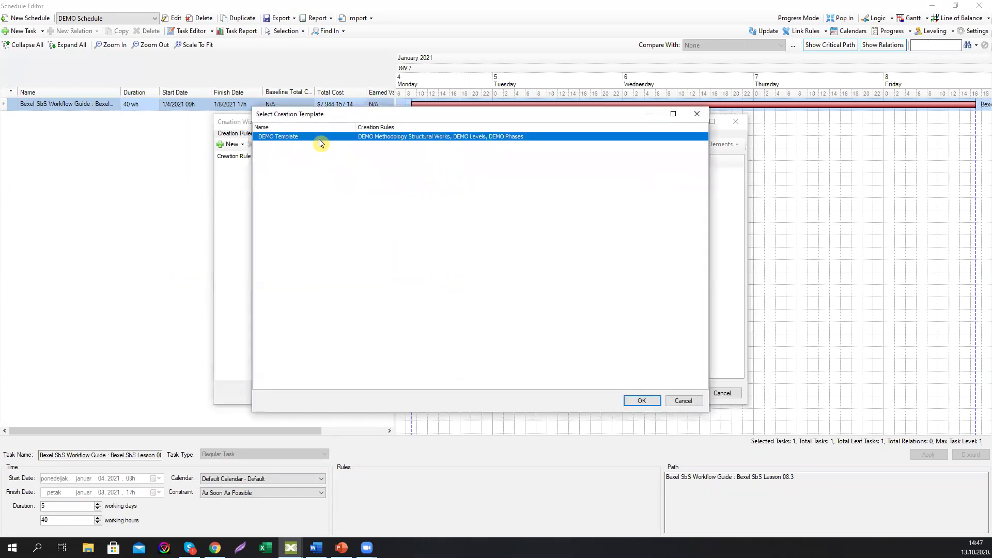
{"action": "left_click", "coordinate": [641, 401]}
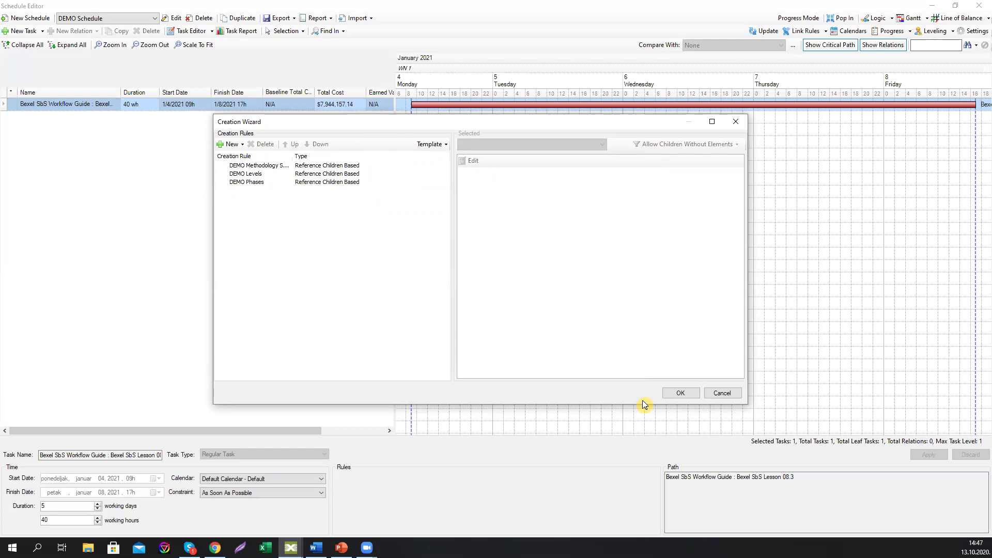
{"action": "left_click", "coordinate": [674, 394]}
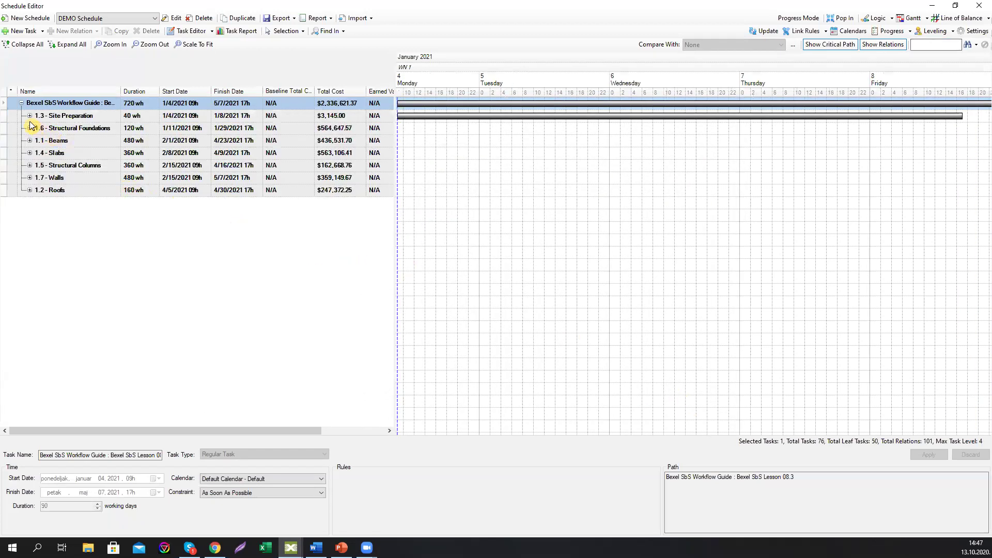
Step: Expand all generated tasks, fit the Gantt timeline to the whole project, and examine the tasks and their relations
{"action": "left_click", "coordinate": [63, 46]}
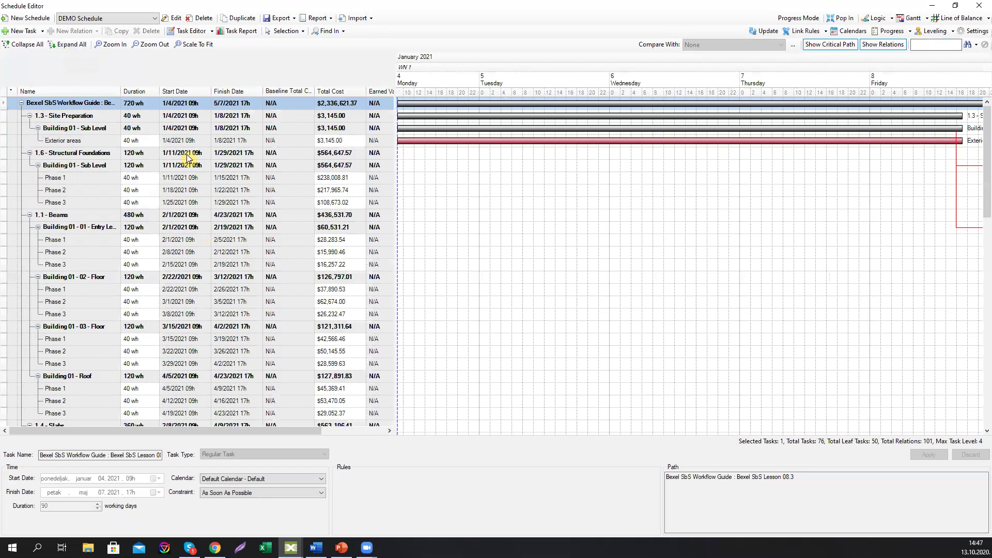
{"action": "left_click", "coordinate": [201, 46]}
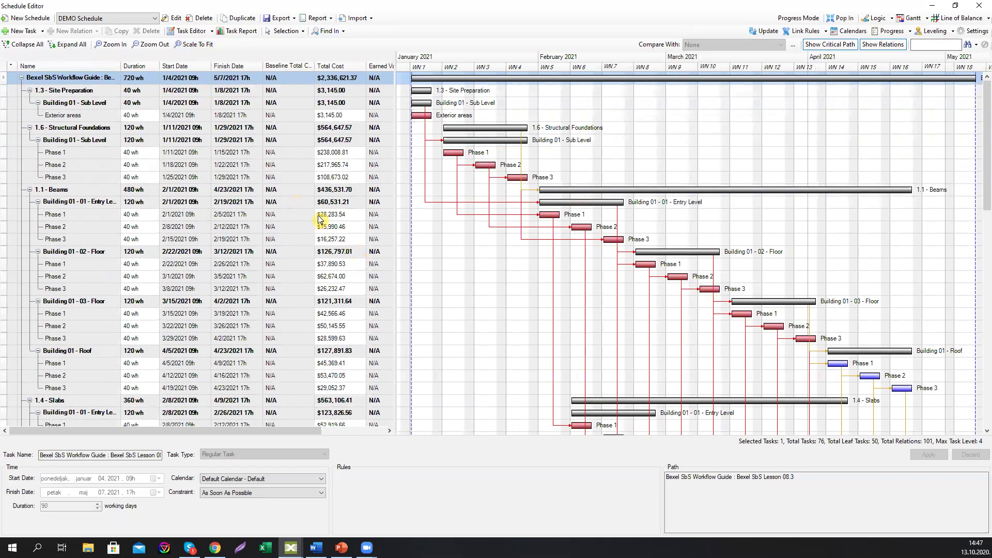
{"action": "scroll", "coordinate": [315, 254], "scroll_direction": "down", "scroll_amount": 7}
{"action": "scroll", "coordinate": [310, 279], "scroll_direction": "down", "scroll_amount": 18}
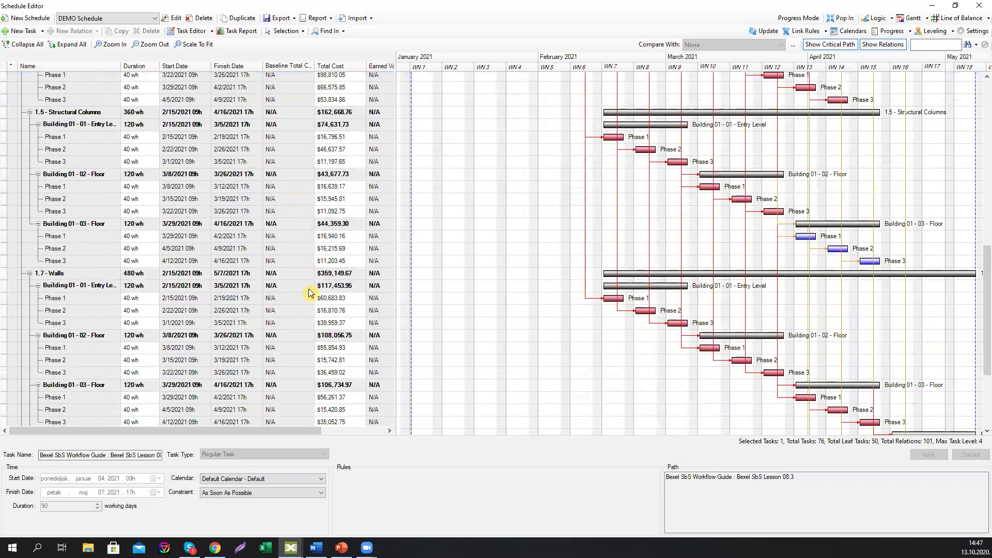
{"action": "scroll", "coordinate": [305, 299], "scroll_direction": "up", "scroll_amount": 14}
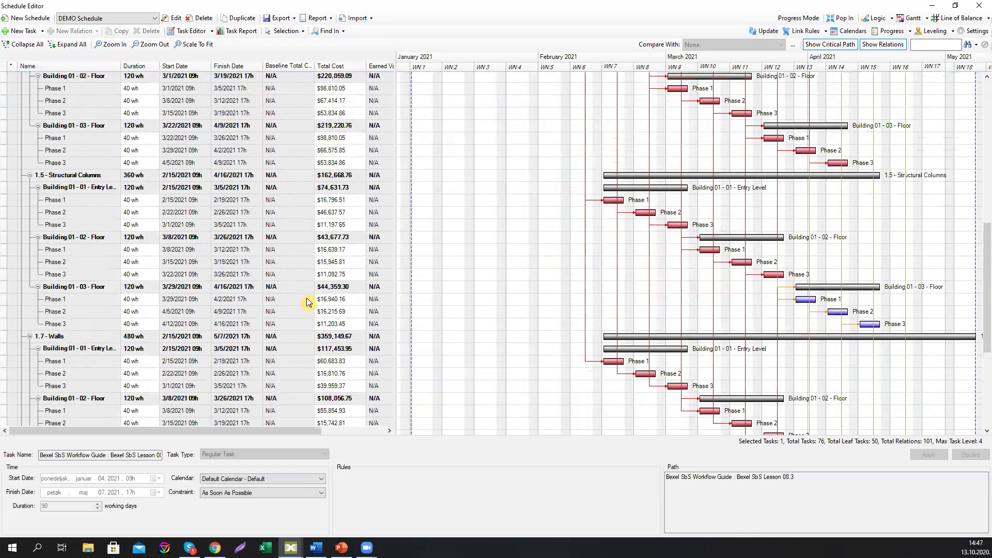
{"action": "scroll", "coordinate": [307, 302], "scroll_direction": "up", "scroll_amount": 6}
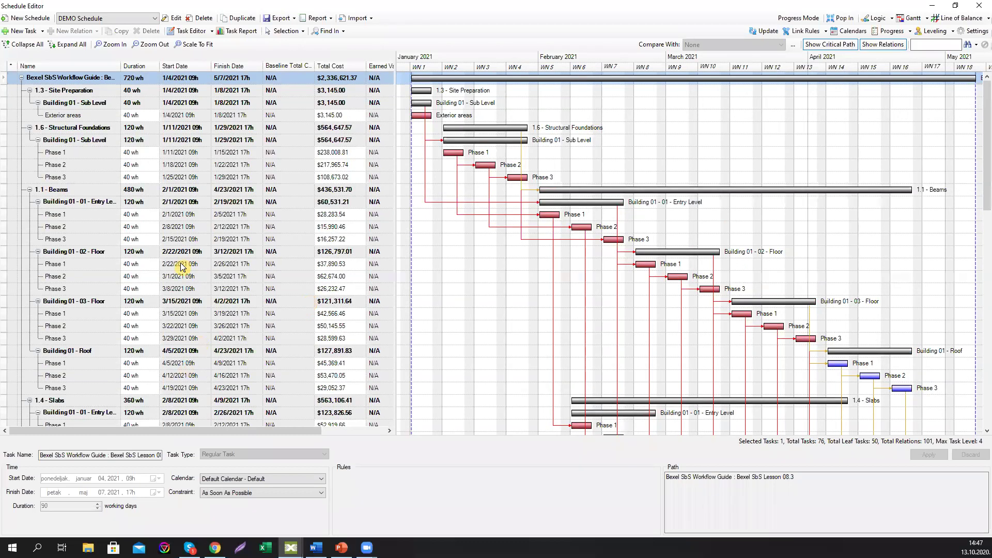
Step: Collapse the task tree and examine its breakdown by work type, the floor levels under 1.1 - Beams, and the Entry Level phases
{"action": "left_click", "coordinate": [24, 44]}
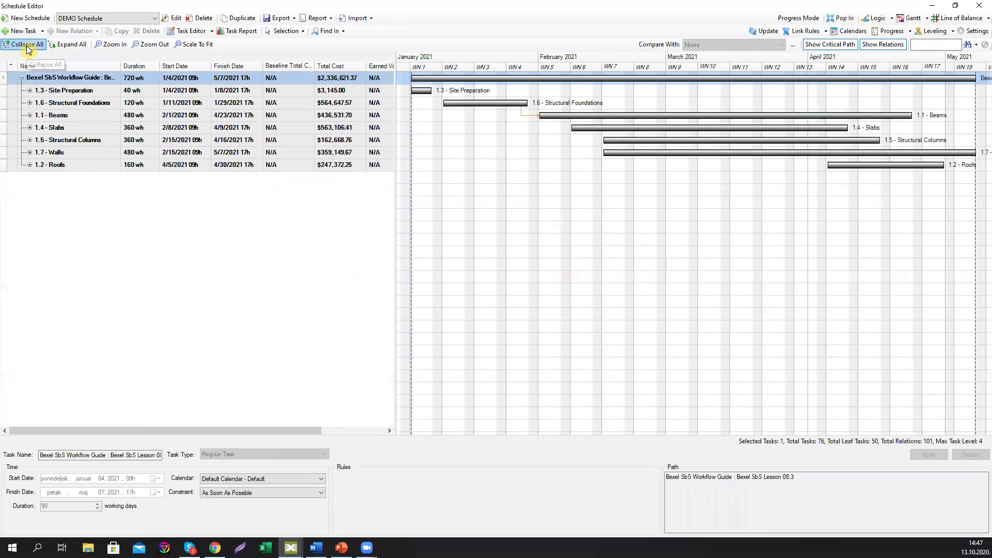
{"action": "left_click", "coordinate": [54, 92]}
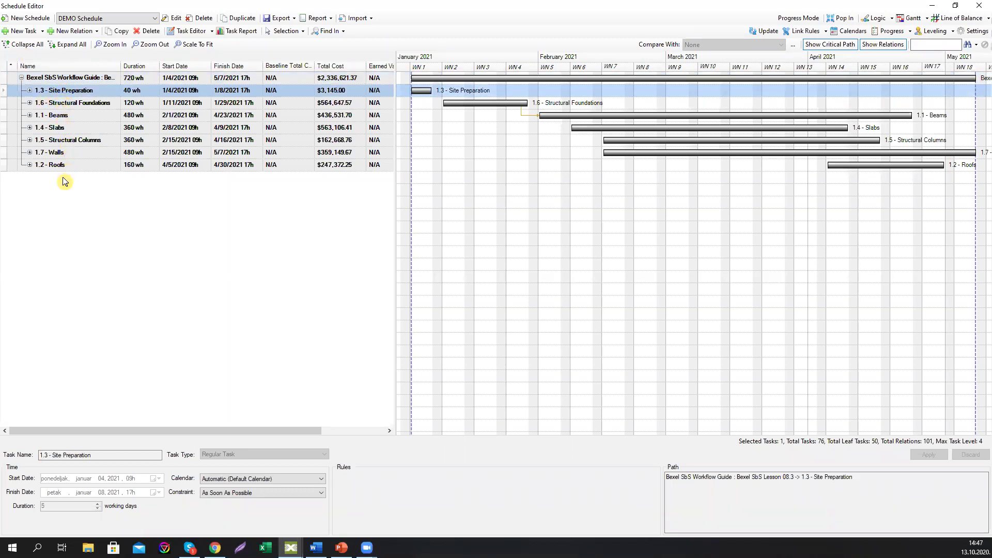
{"action": "left_click", "coordinate": [29, 91]}
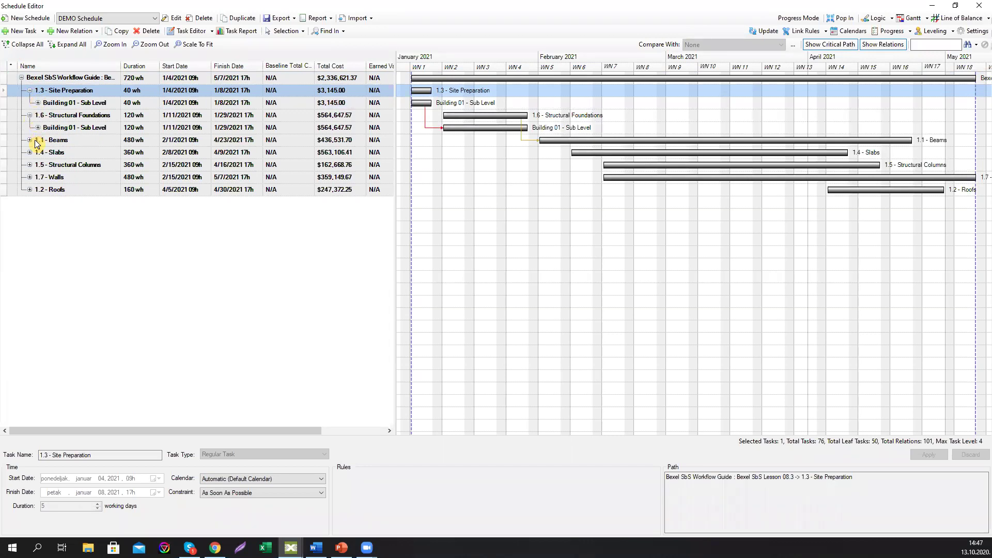
{"action": "left_click", "coordinate": [29, 141]}
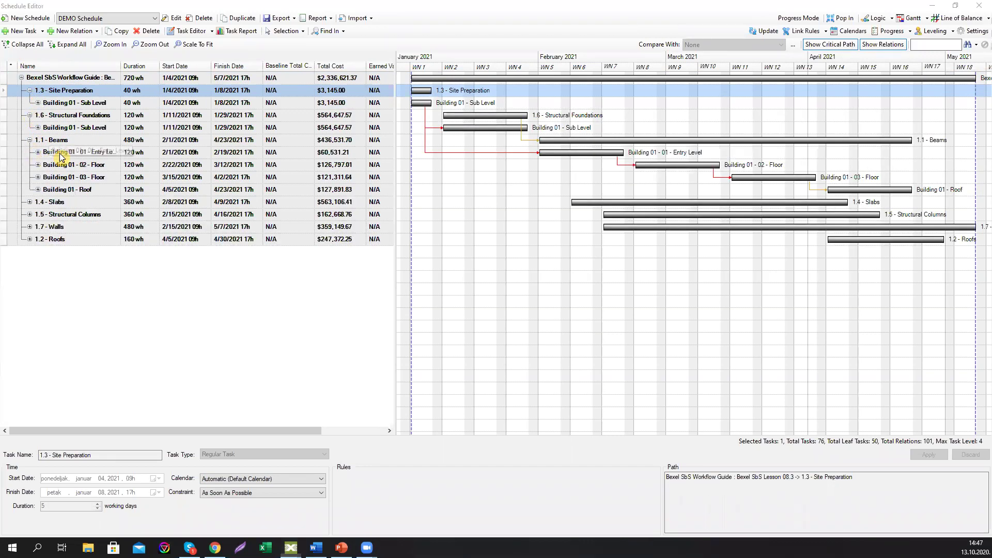
{"action": "left_click", "coordinate": [78, 154]}
{"action": "left_click", "coordinate": [78, 164]}
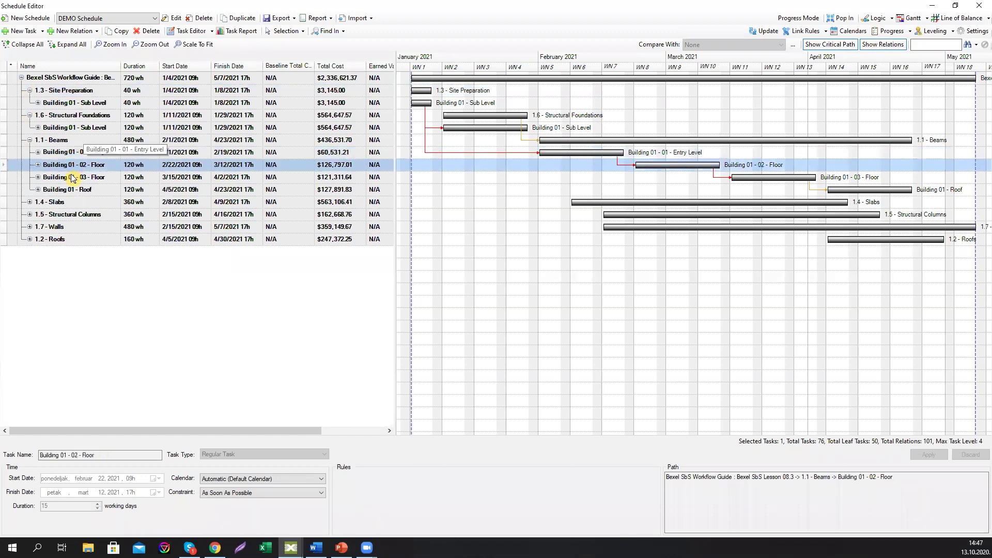
{"action": "left_click", "coordinate": [37, 153]}
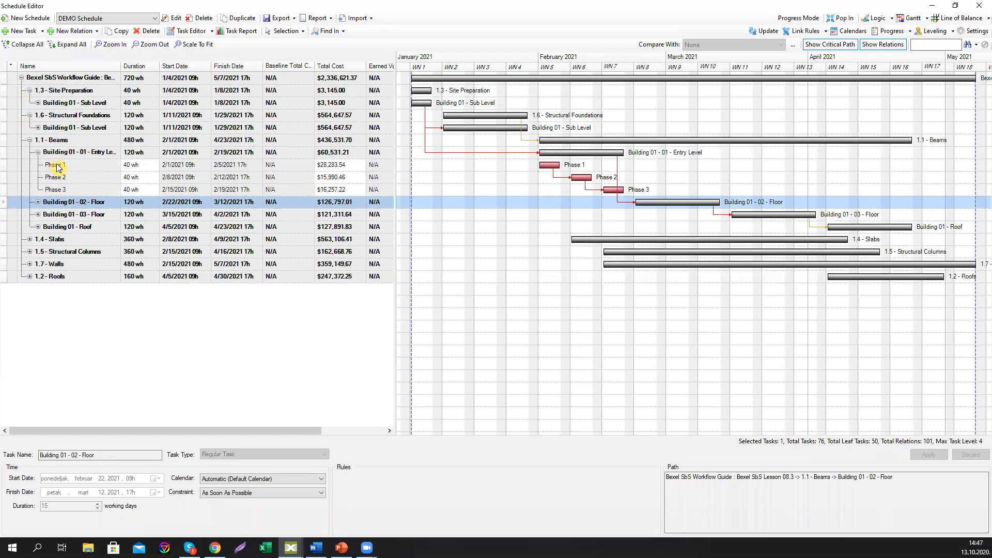
{"action": "left_click", "coordinate": [58, 165]}
{"action": "left_click", "coordinate": [58, 177]}
{"action": "left_click", "coordinate": [60, 189]}
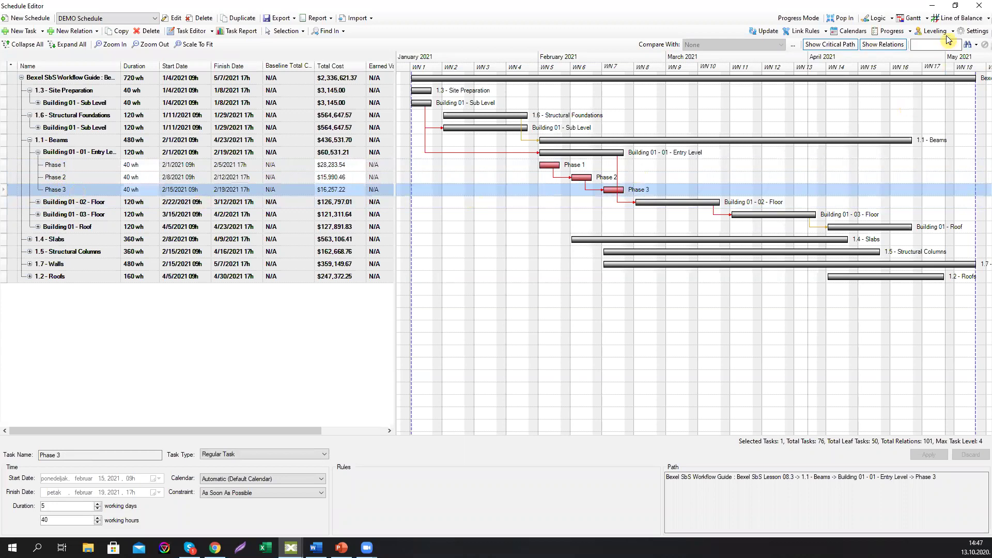
Step: Review the schedule as a line of balance, dock the Schedule Editor back in the main window, and return to the Gantt view
{"action": "left_click", "coordinate": [946, 19]}
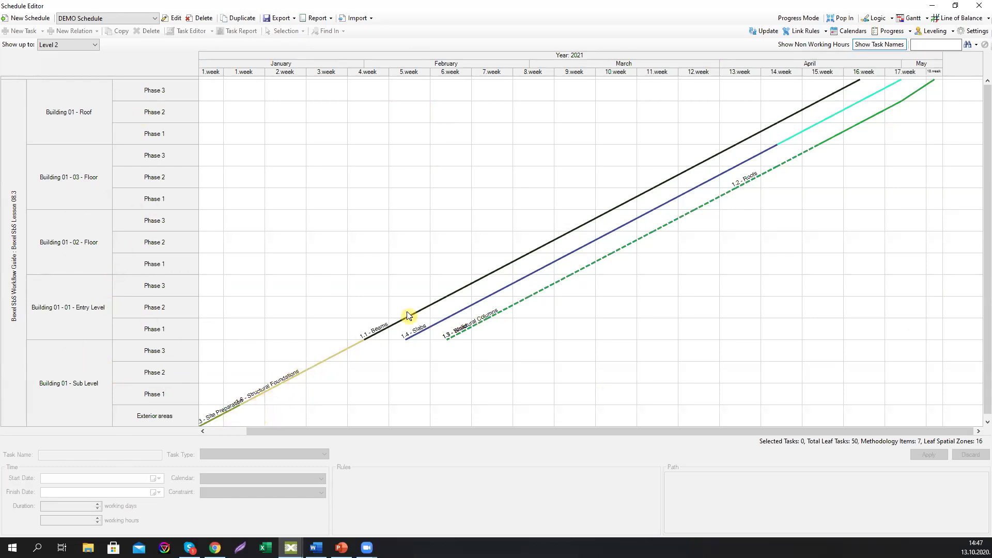
{"action": "left_click", "coordinate": [979, 8]}
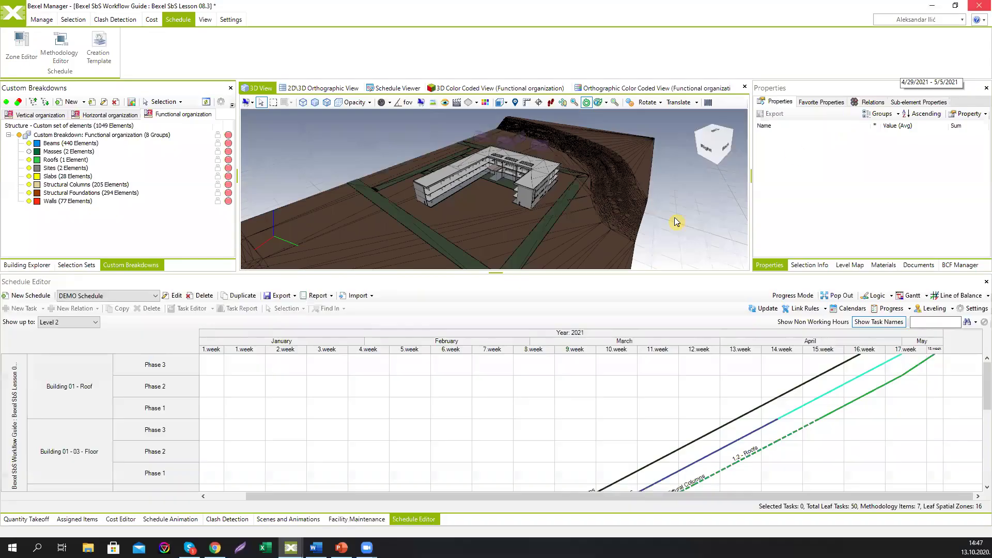
{"action": "left_click_drag", "start_coordinate": [585, 274], "coordinate": [586, 277]}
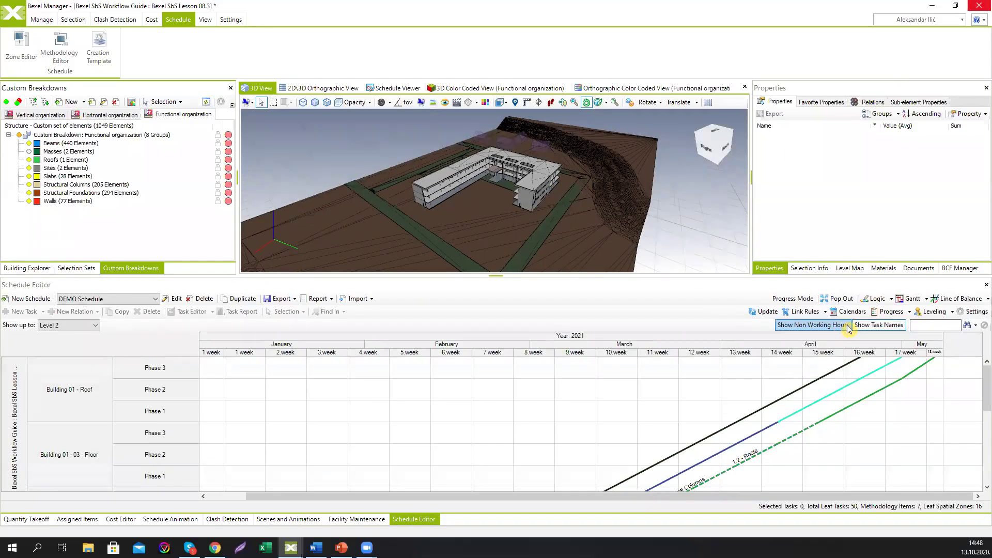
{"action": "left_click", "coordinate": [840, 304]}
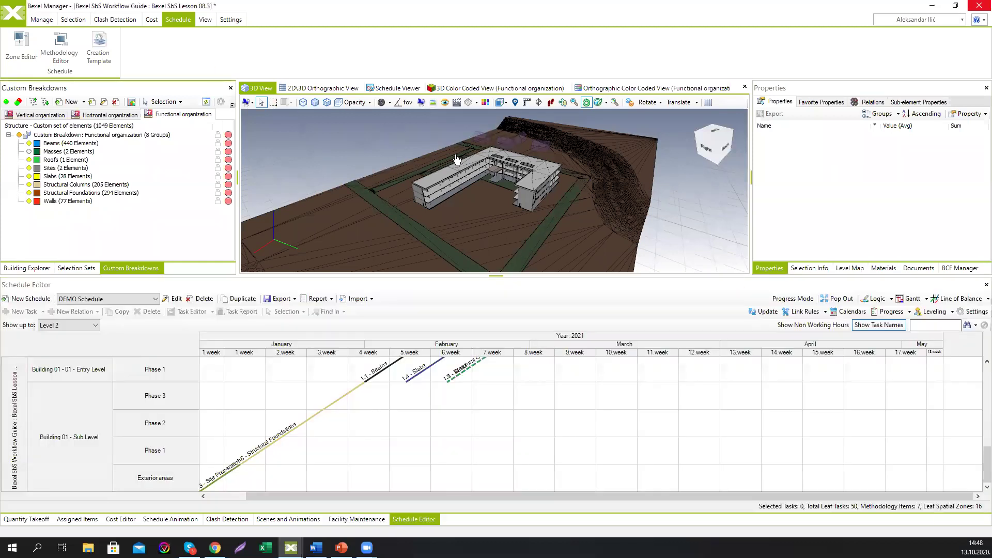
{"action": "left_click", "coordinate": [907, 299]}
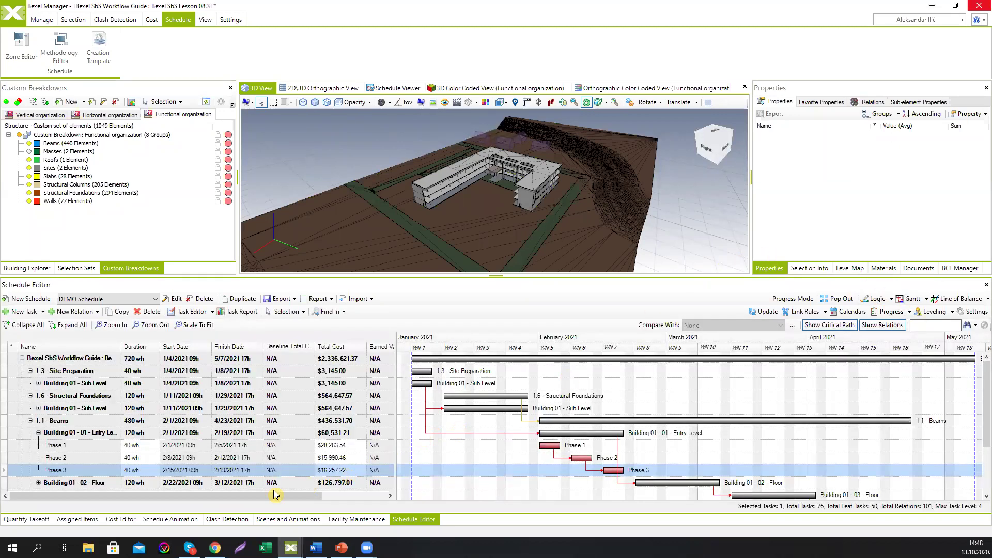
Step: Update the schedule animation with the Schedule Viewer displayed, and enlarge the viewer area
{"action": "left_click", "coordinate": [170, 519]}
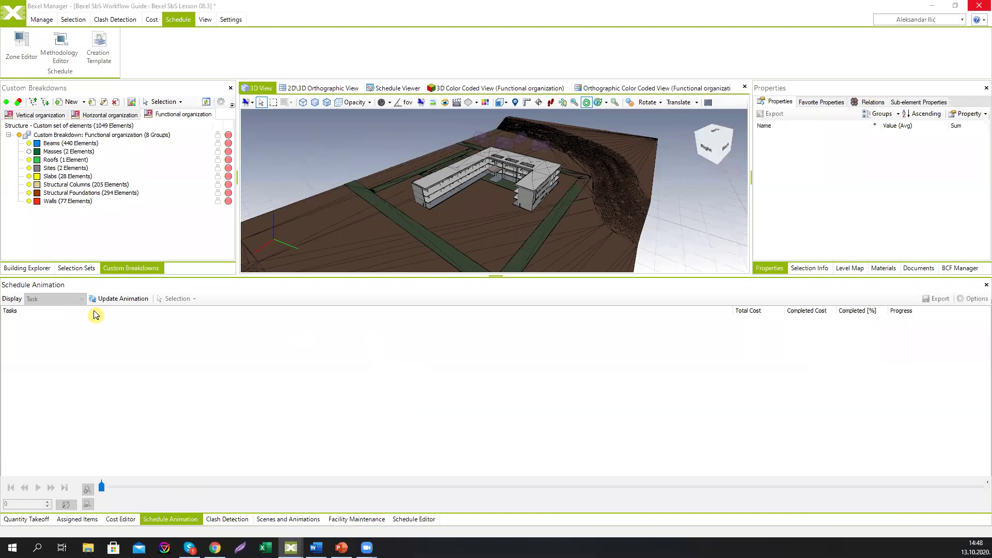
{"action": "left_click", "coordinate": [385, 88]}
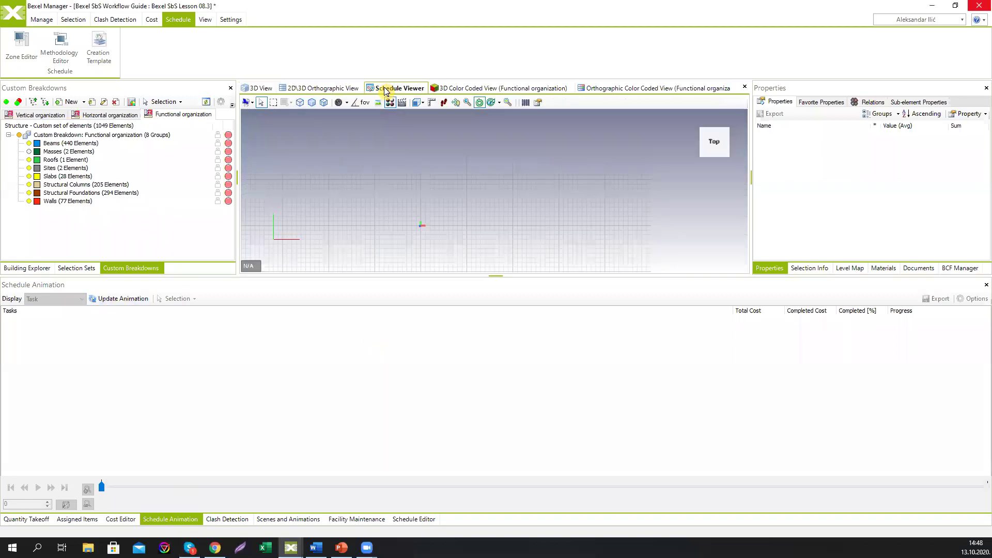
{"action": "left_click", "coordinate": [122, 299]}
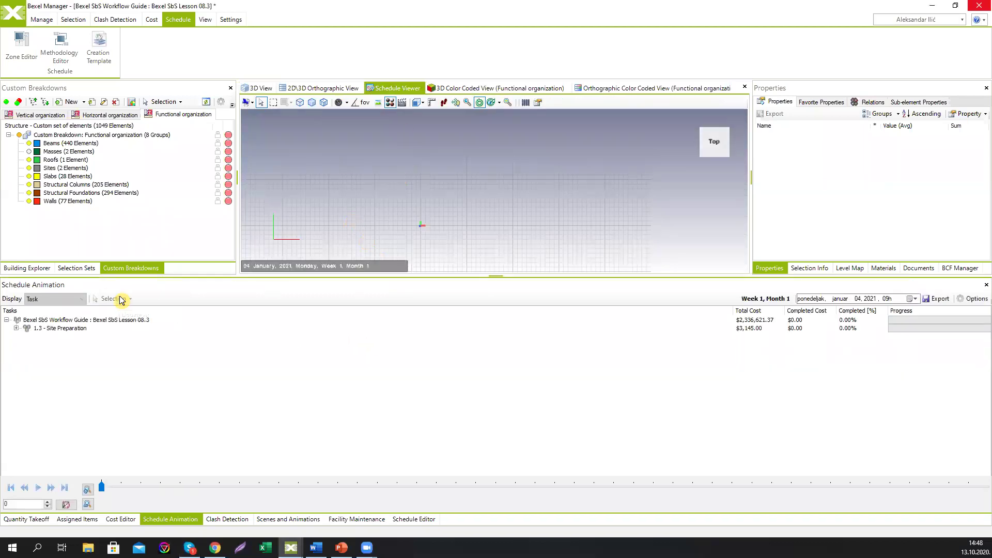
{"action": "left_click_drag", "start_coordinate": [454, 275], "coordinate": [456, 353]}
Step: Play the schedule animation from an angled view, pausing at 15 January 2021, and hide the Sites elements
{"action": "left_click", "coordinate": [38, 489]}
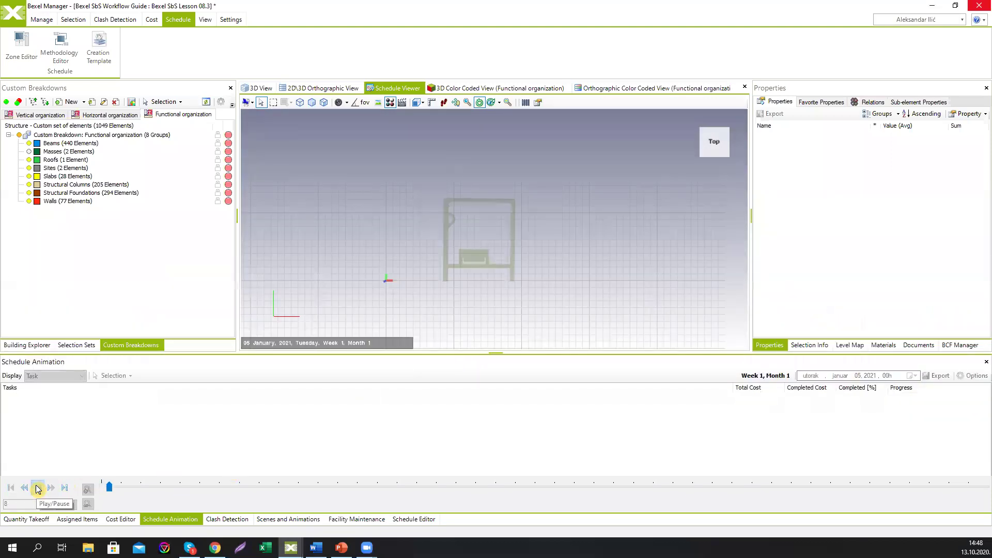
{"action": "left_click_drag", "start_coordinate": [490, 272], "coordinate": [485, 238]}
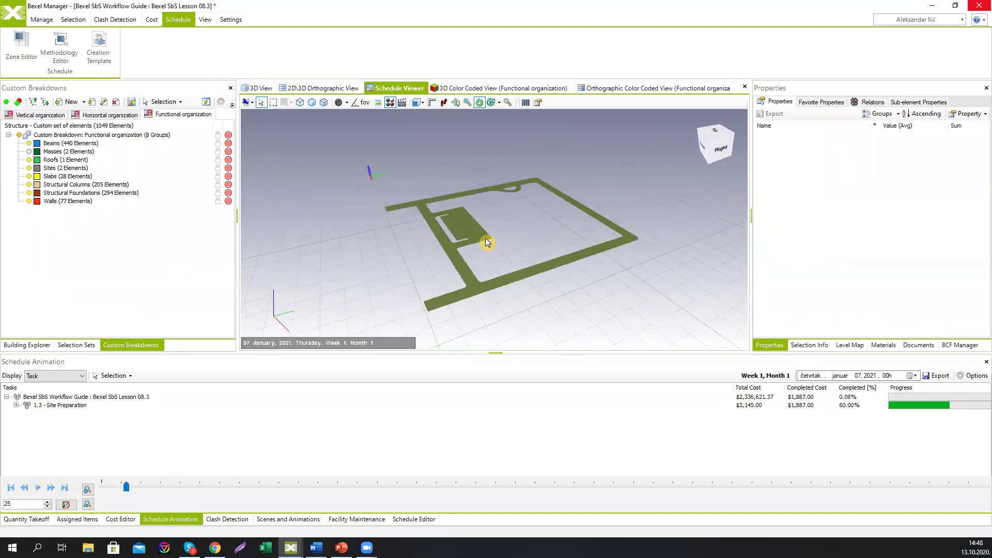
{"action": "left_click", "coordinate": [39, 489]}
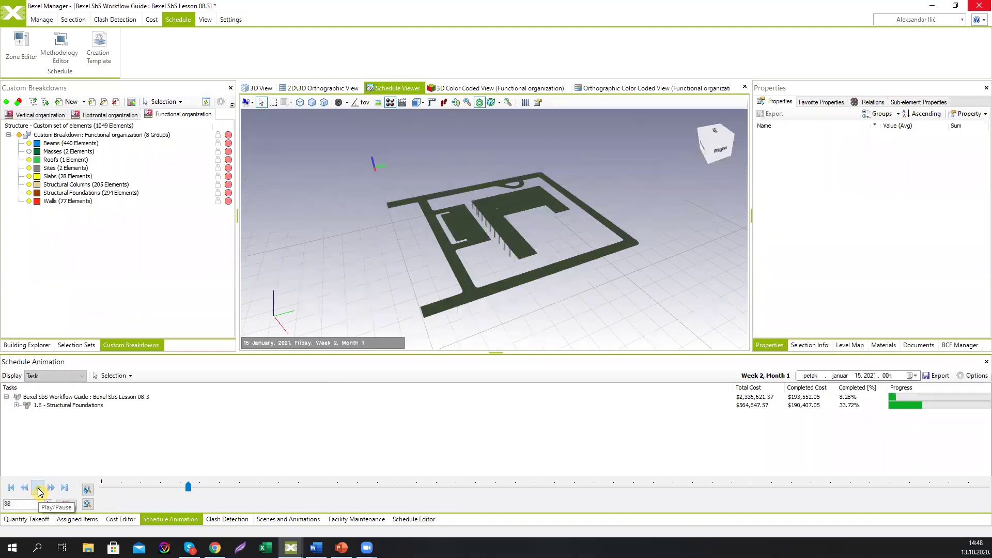
{"action": "left_click", "coordinate": [38, 489]}
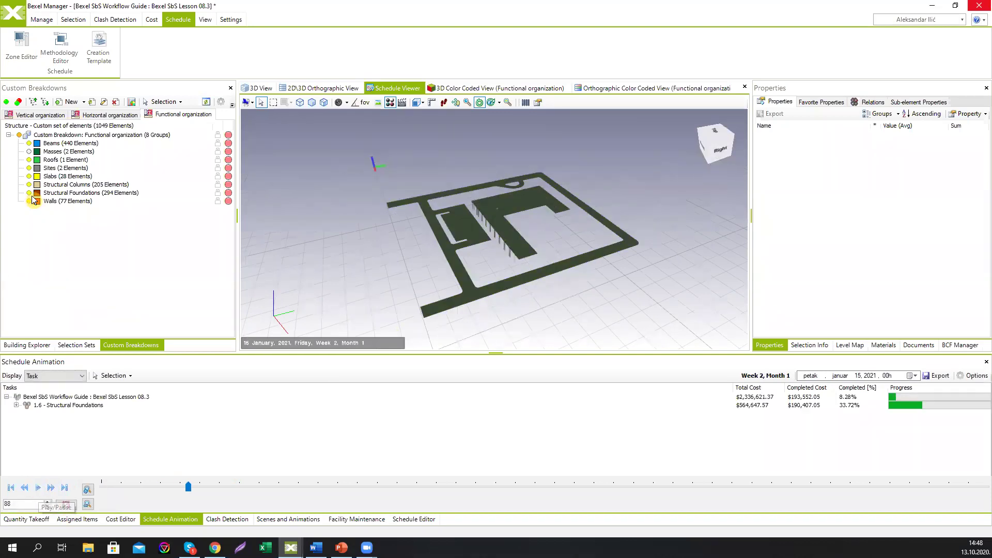
{"action": "left_click", "coordinate": [30, 168]}
{"action": "scroll", "coordinate": [512, 243], "scroll_direction": "up", "scroll_amount": 5}
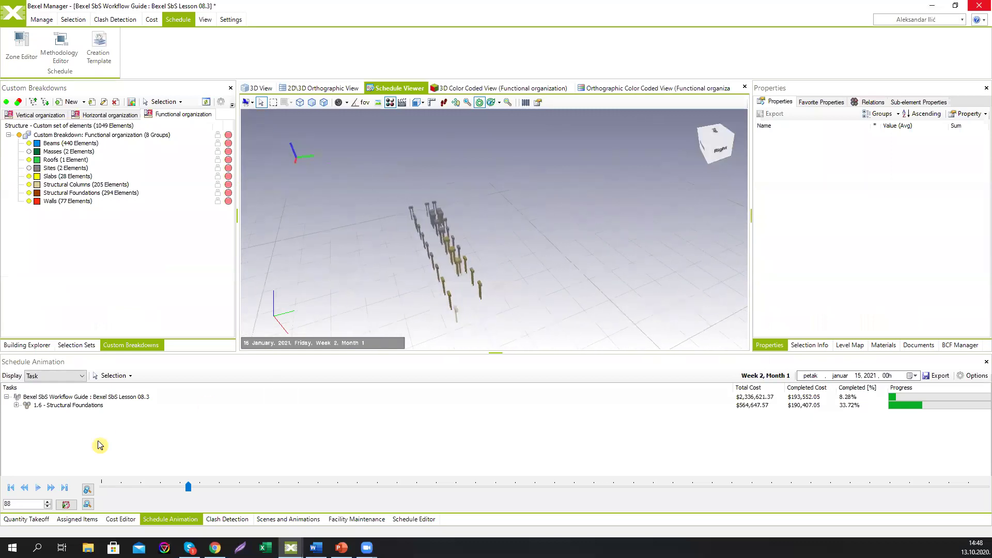
Step: Set the schedule animation to hourly intervals with a duration of 60 seconds
{"action": "left_click", "coordinate": [974, 375]}
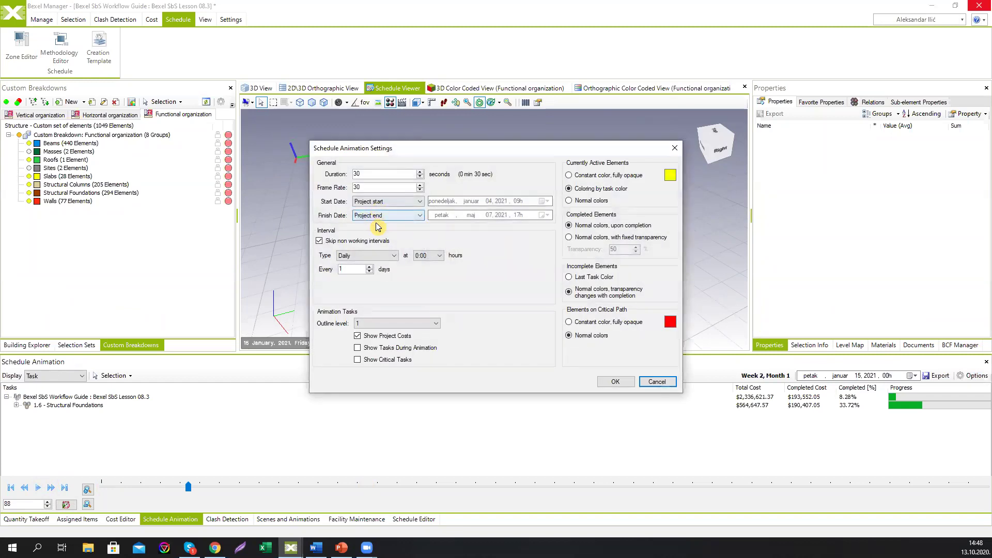
{"action": "left_click", "coordinate": [371, 255]}
{"action": "left_click", "coordinate": [367, 263]}
{"action": "left_click", "coordinate": [434, 288]}
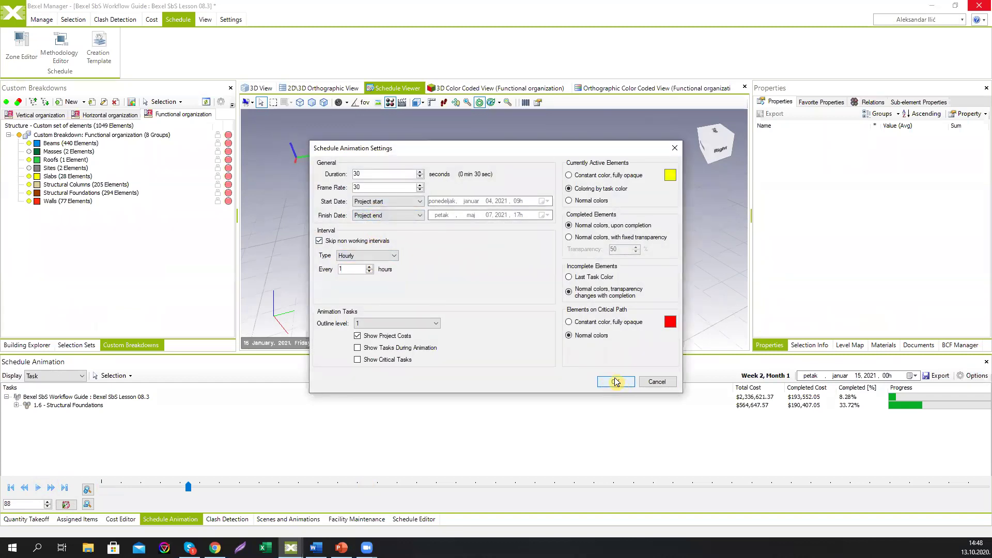
{"action": "type", "text": "60"}
{"action": "left_click", "coordinate": [615, 381]}
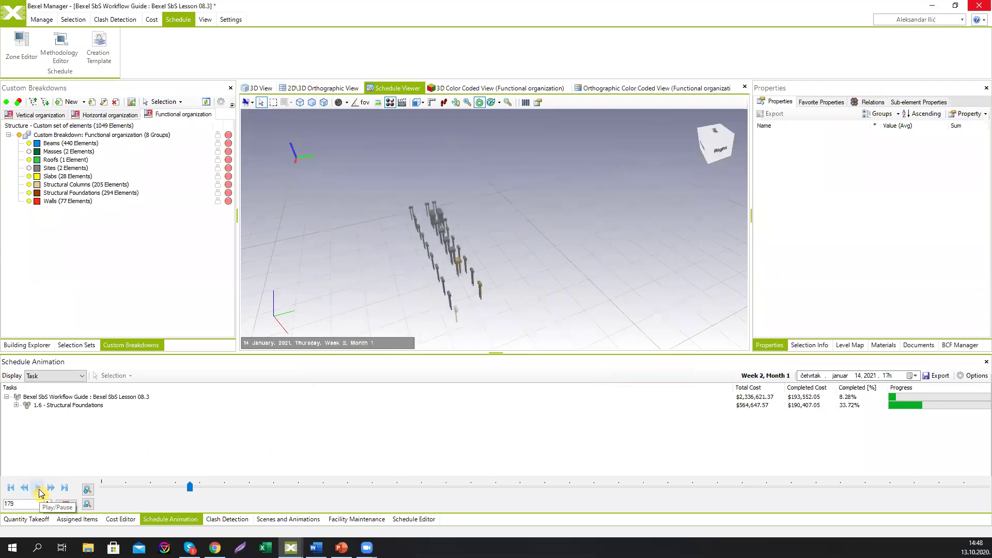
Step: Replay the schedule animation from early January 2021, pausing along the way, and stop it at 10 March 2021
{"action": "left_click", "coordinate": [124, 487]}
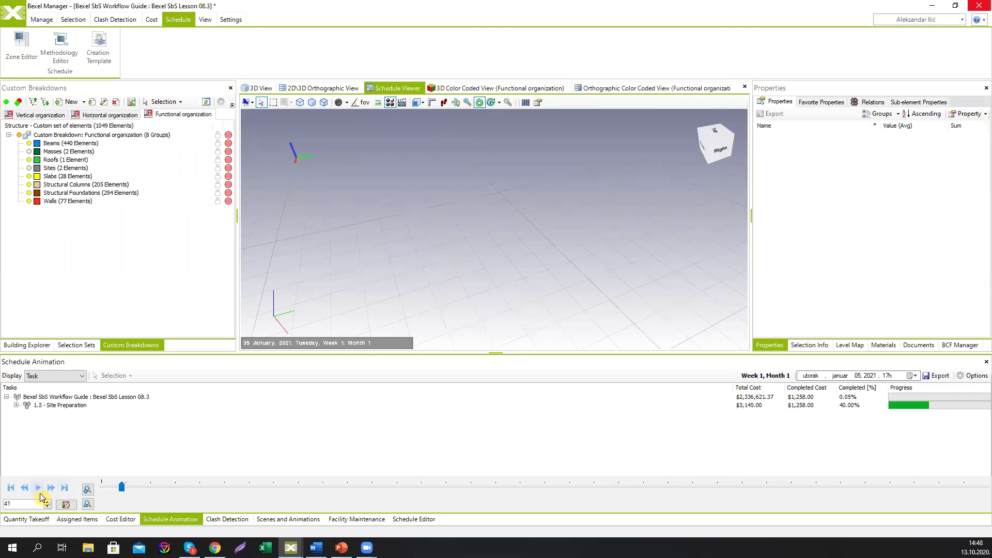
{"action": "left_click", "coordinate": [39, 489]}
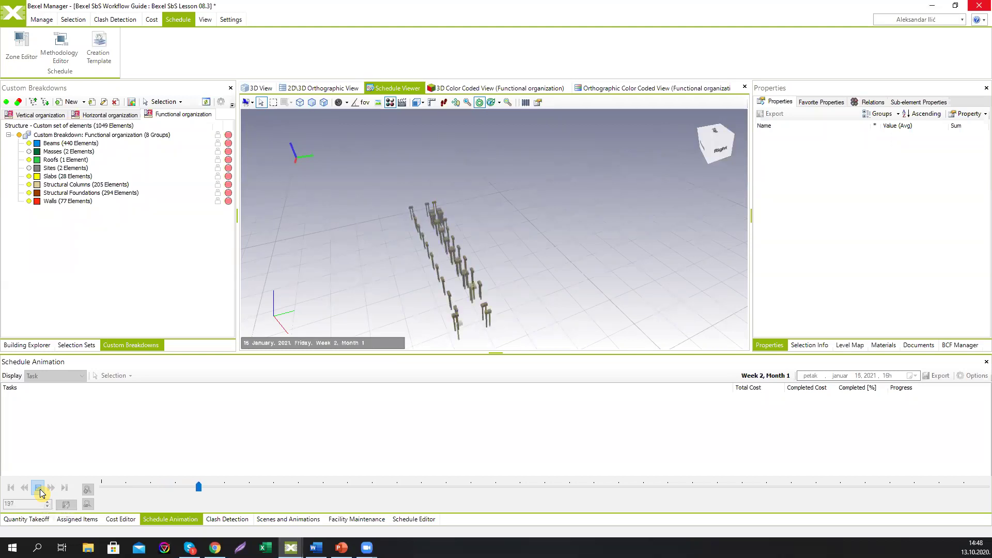
{"action": "left_click", "coordinate": [38, 488]}
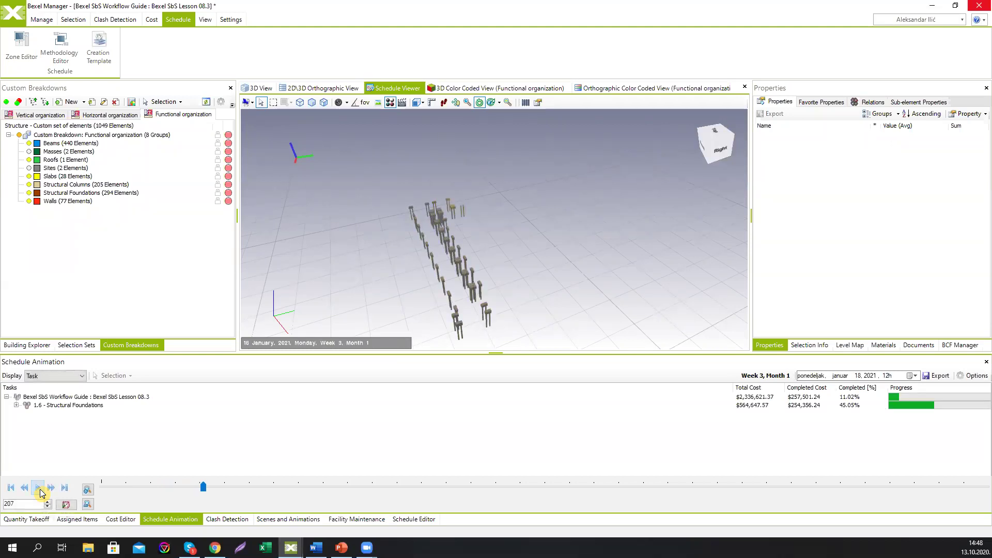
{"action": "left_click", "coordinate": [39, 487]}
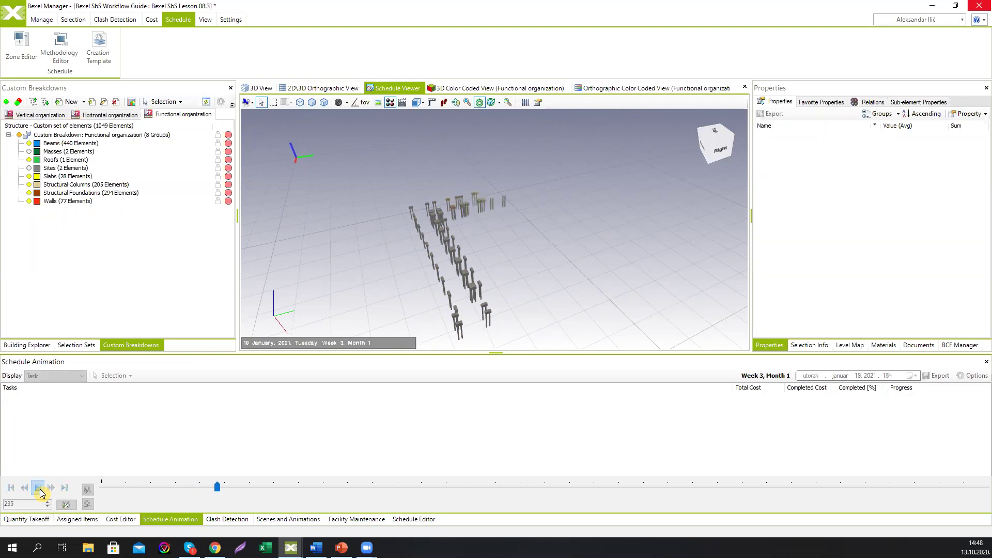
{"action": "left_click", "coordinate": [38, 488]}
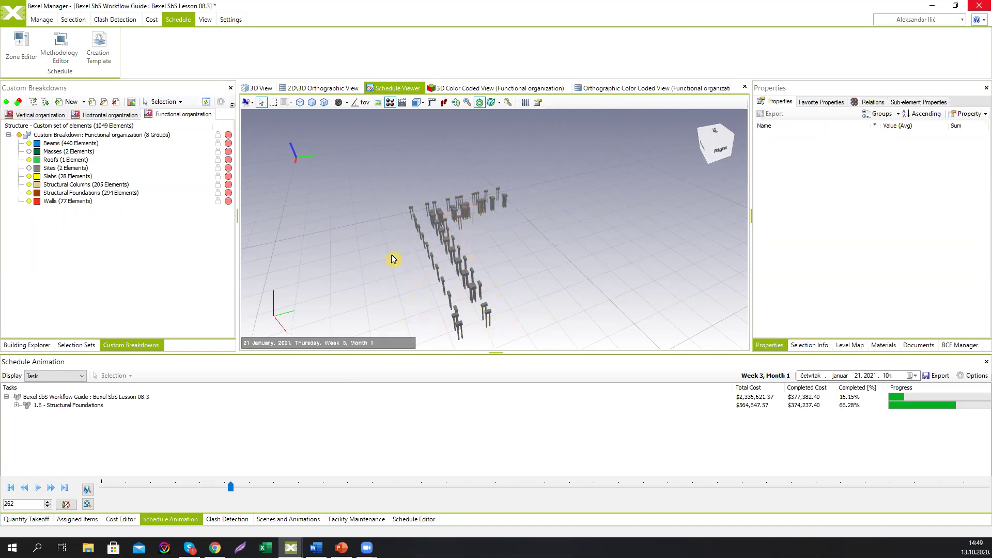
{"action": "left_click", "coordinate": [40, 487]}
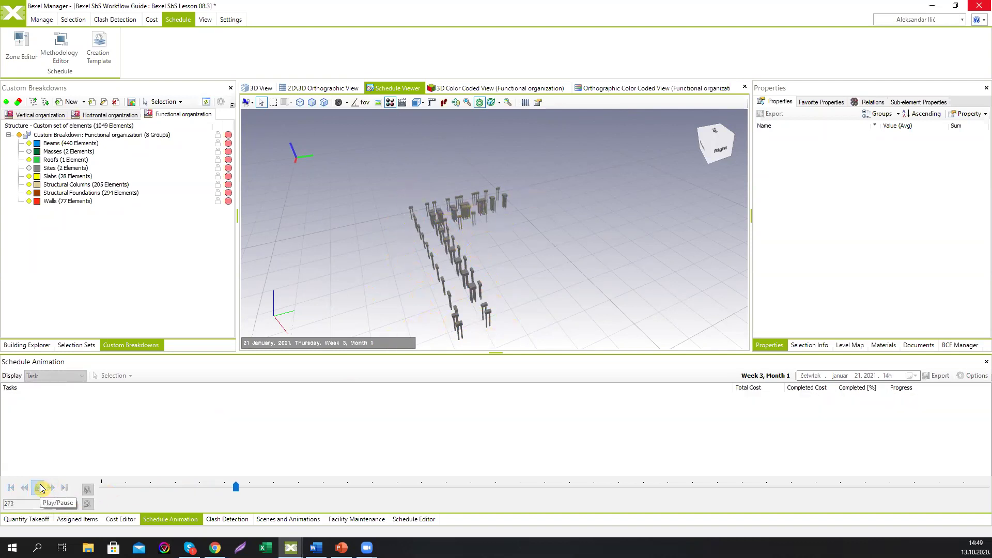
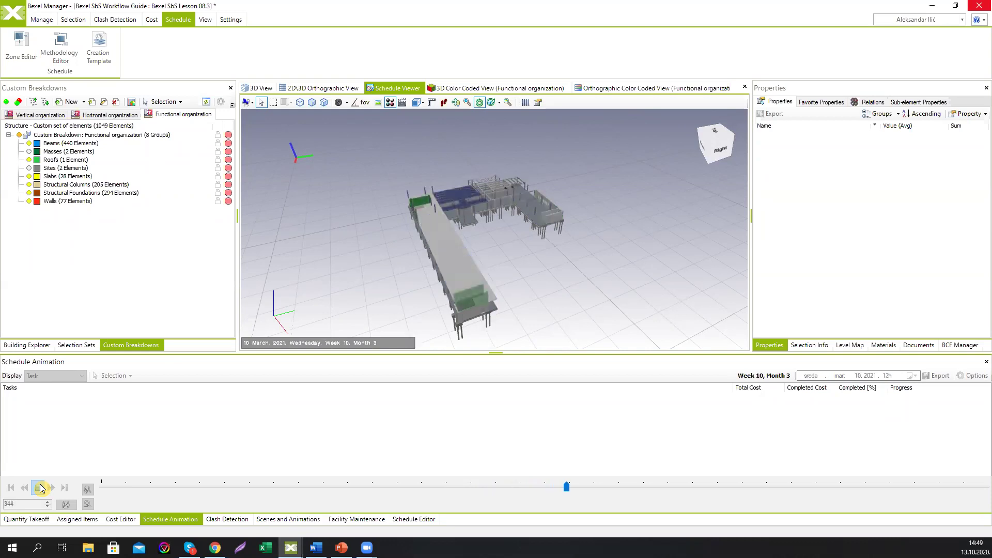
{"action": "left_click", "coordinate": [41, 488]}
Step: Examine the 1.1 - Beams breakdown in an enlarged Schedule Editor, with Site Preparation and Structural Foundations collapsed, and dock the editor again
{"action": "left_click", "coordinate": [414, 519]}
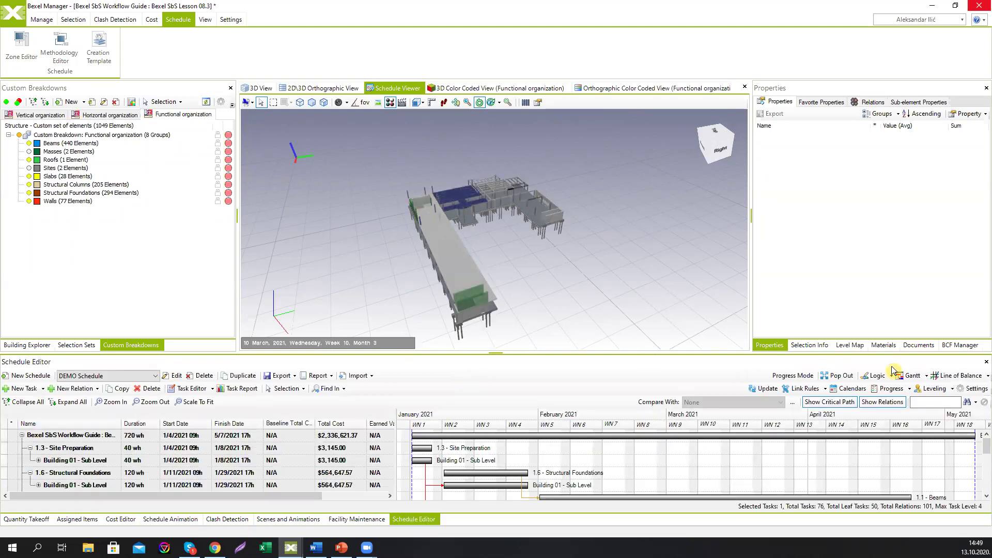
{"action": "left_click", "coordinate": [357, 519]}
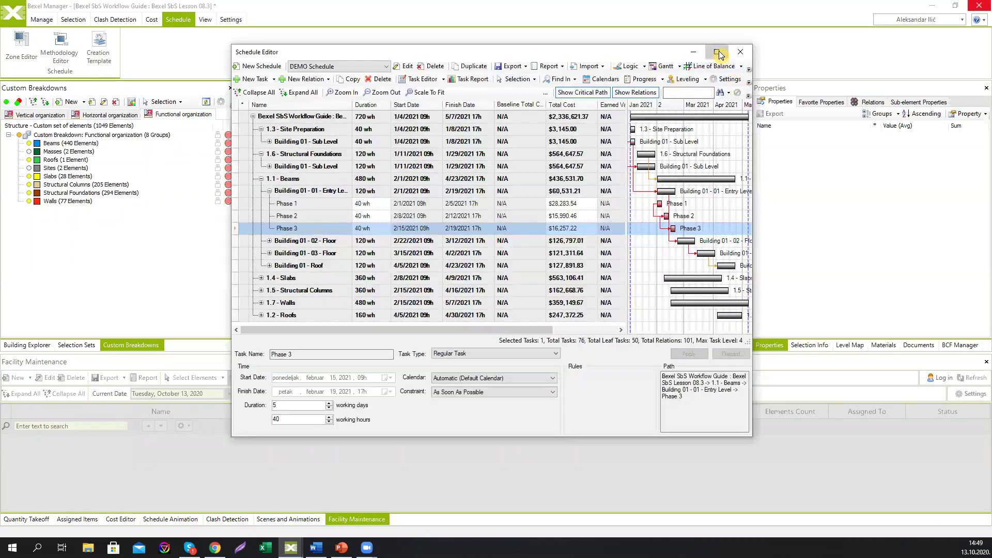
{"action": "left_click", "coordinate": [715, 47]}
{"action": "left_click", "coordinate": [30, 92]}
{"action": "left_click", "coordinate": [30, 92]}
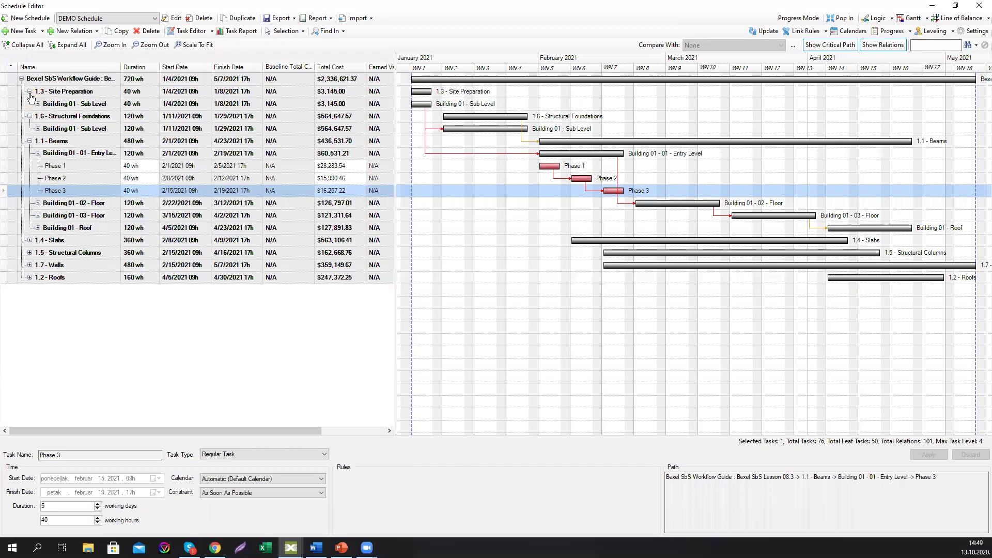
{"action": "left_click", "coordinate": [29, 91]}
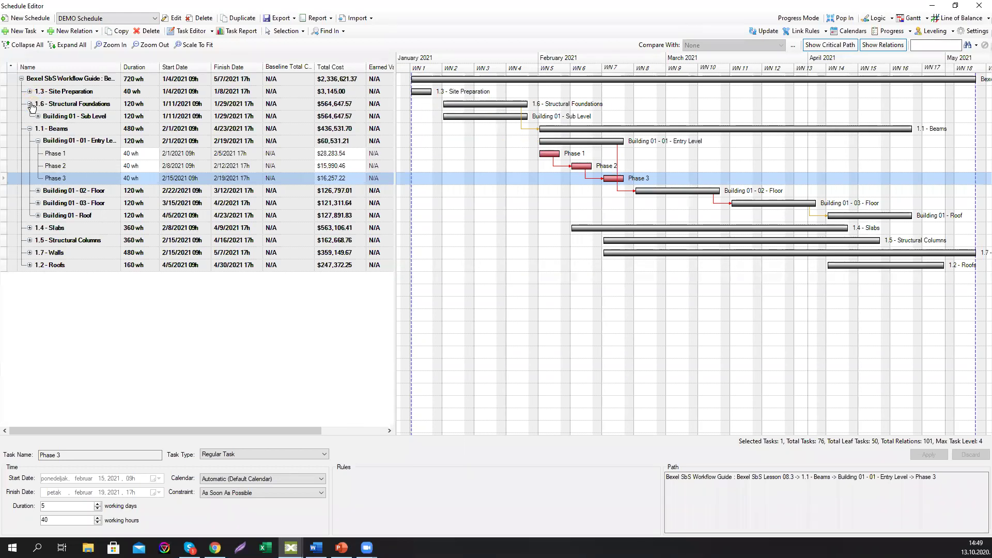
{"action": "left_click", "coordinate": [30, 104]}
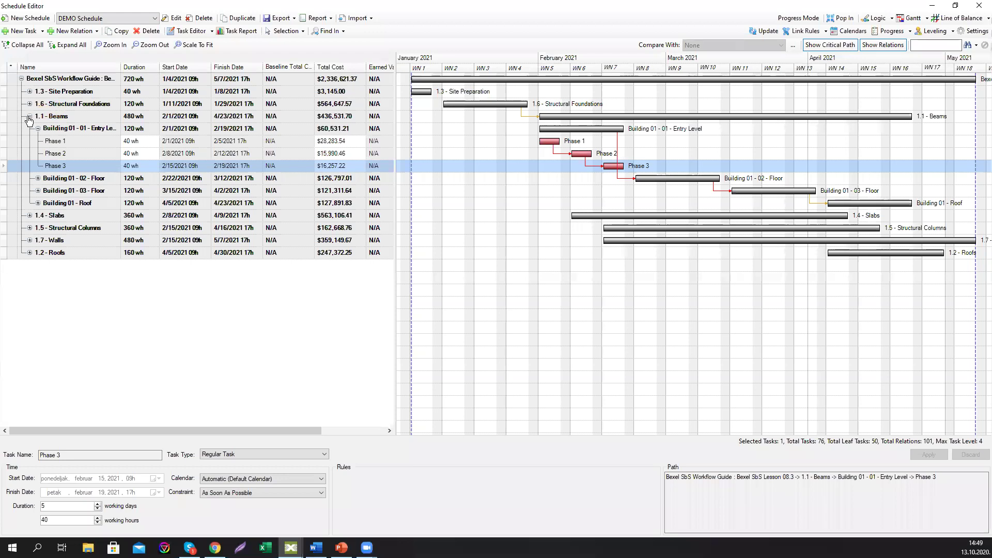
{"action": "left_click", "coordinate": [29, 116]}
{"action": "left_click", "coordinate": [41, 116]}
{"action": "left_click", "coordinate": [30, 116]}
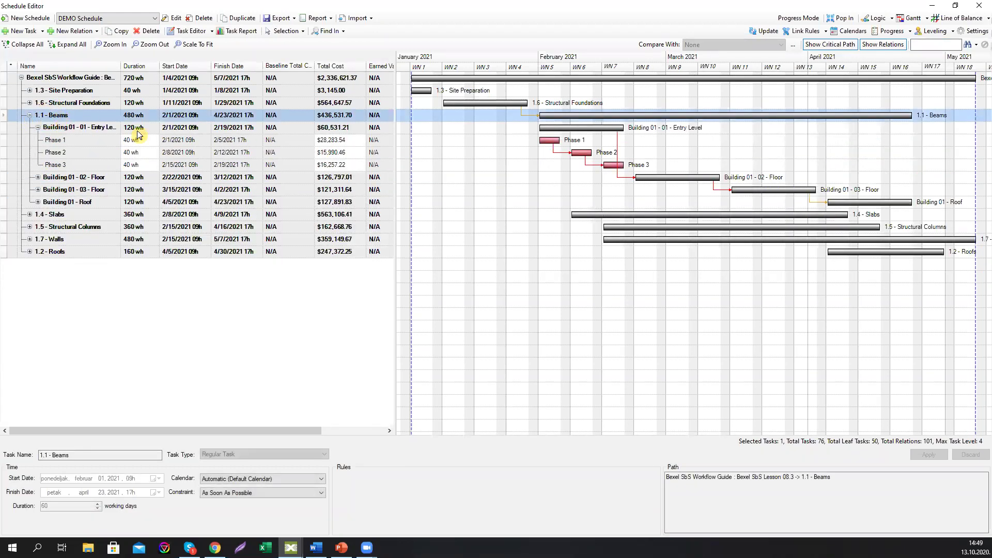
{"action": "left_click", "coordinate": [979, 6]}
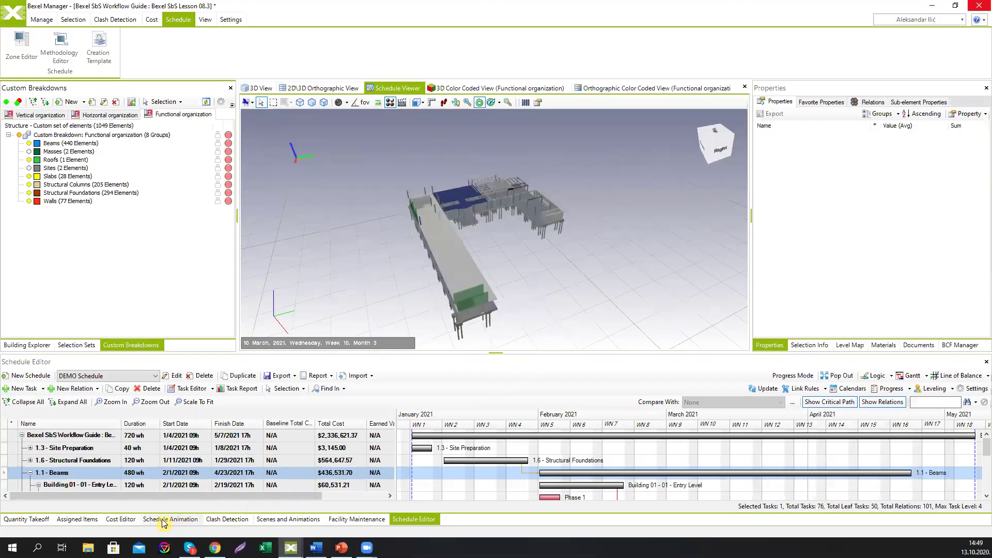
Step: Examine the Beams cost items from 01_Formwork to 05_Steel beams in an enlarged Cost Editor
{"action": "left_click", "coordinate": [121, 519]}
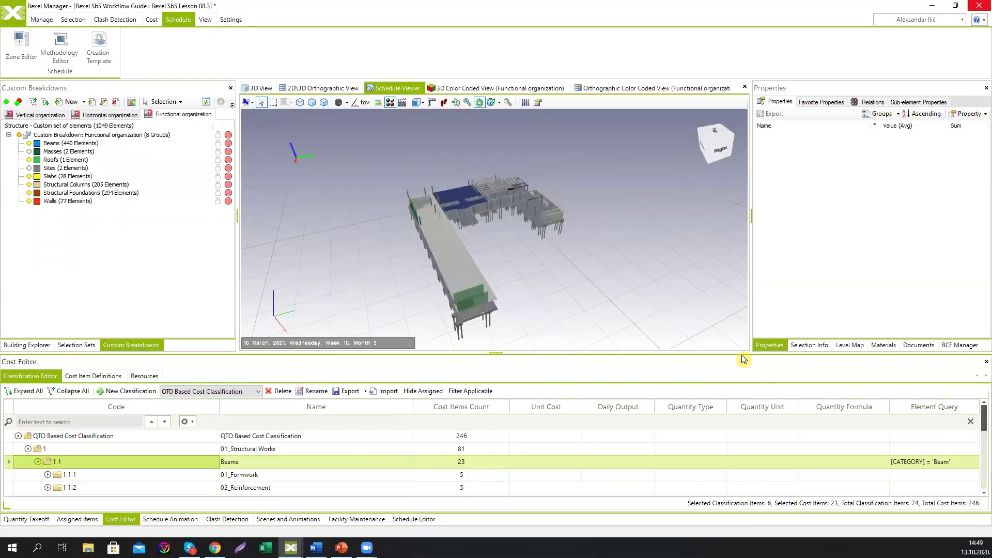
{"action": "left_click_drag", "start_coordinate": [739, 353], "coordinate": [671, 242]}
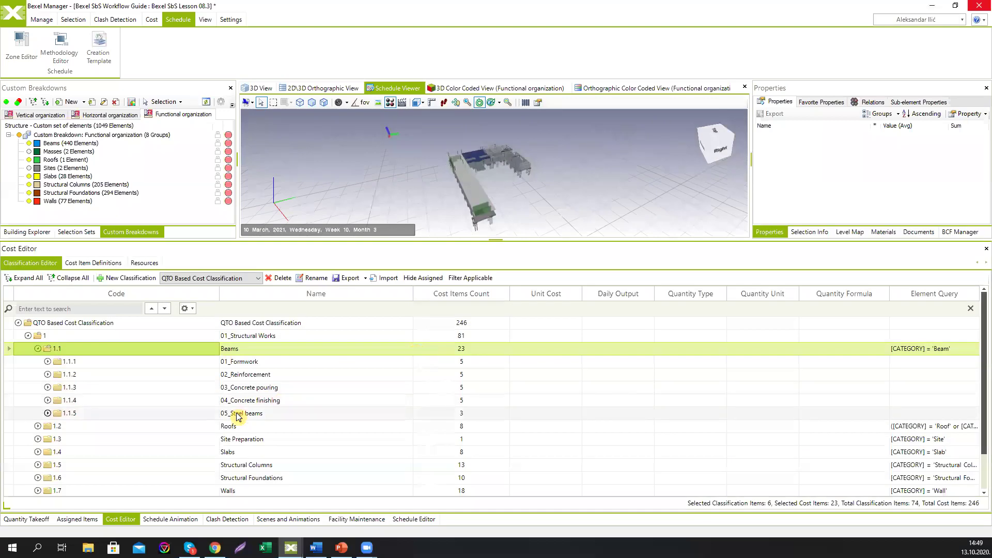
{"action": "left_click", "coordinate": [174, 364]}
{"action": "left_click", "coordinate": [156, 377]}
{"action": "left_click", "coordinate": [144, 390]}
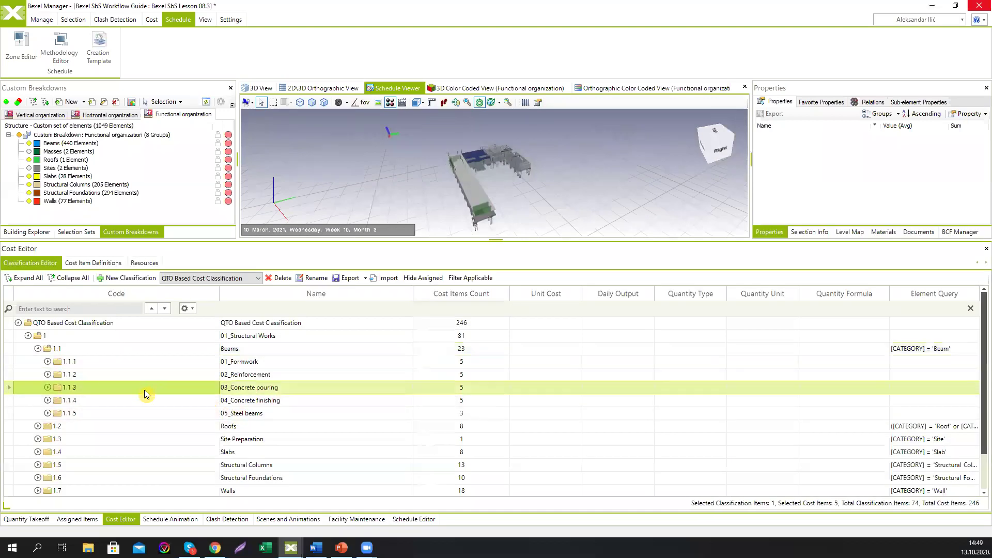
{"action": "left_click", "coordinate": [132, 402]}
{"action": "left_click", "coordinate": [120, 412]}
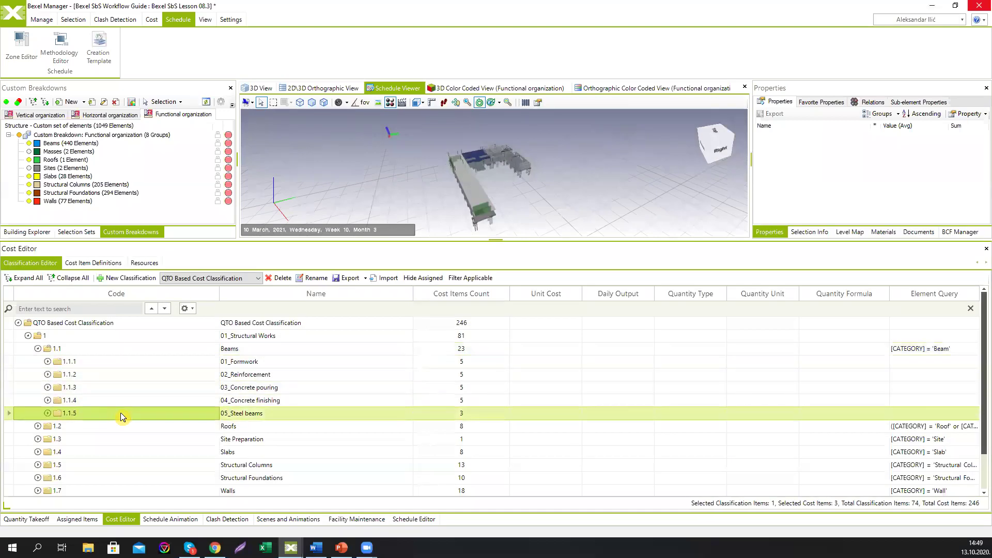
{"action": "left_click", "coordinate": [163, 362]}
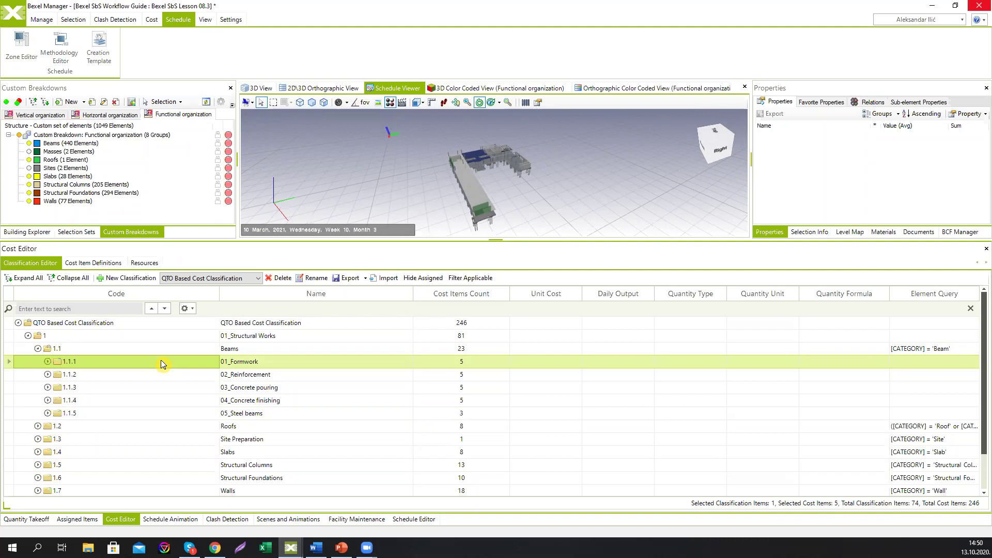
Step: In DEMO Methodology Structural Works, align 1.6 - Structural Foundations with 1.3 - Site Preparation, and inspect the cost items of 1.1 - Beams
{"action": "left_click", "coordinate": [59, 46]}
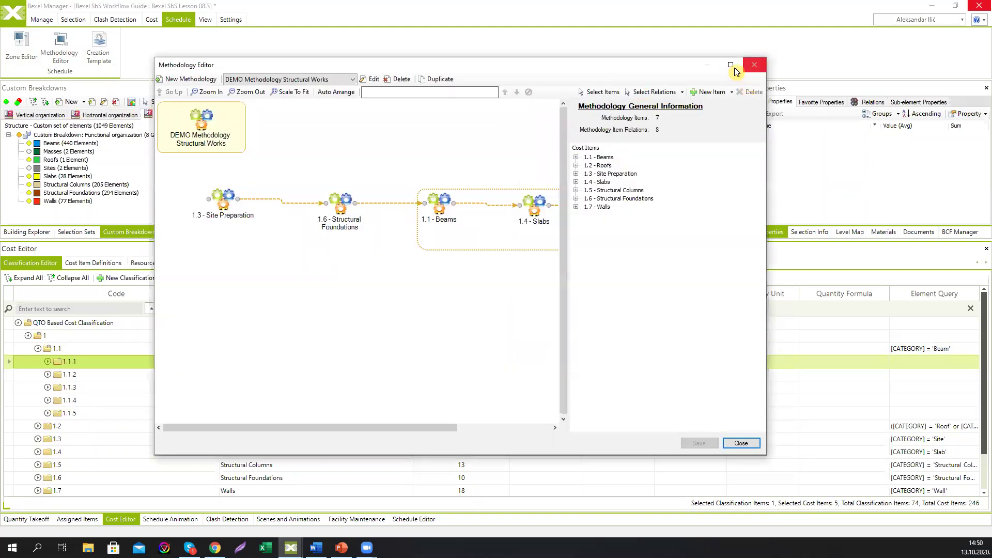
{"action": "double_click", "coordinate": [727, 56]}
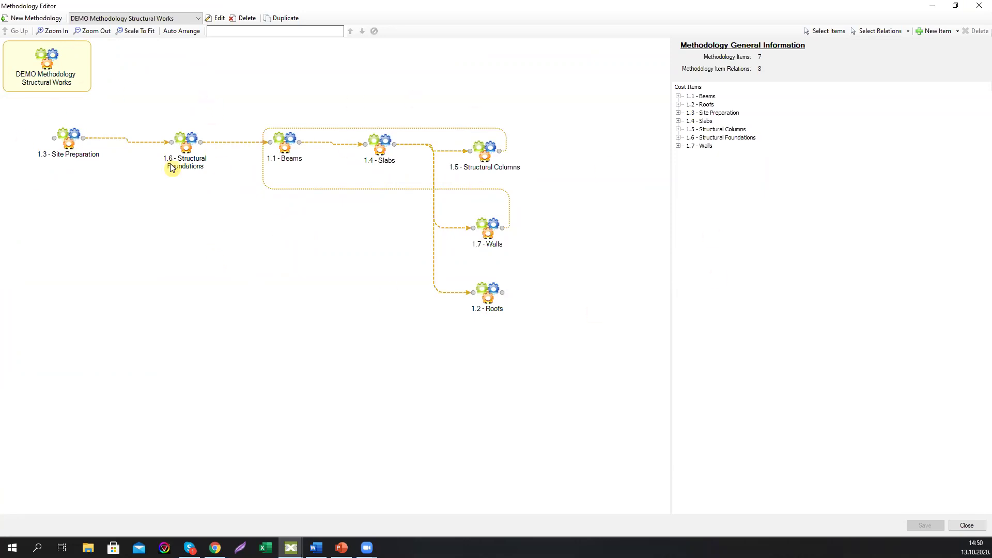
{"action": "left_click_drag", "start_coordinate": [186, 151], "coordinate": [180, 149]}
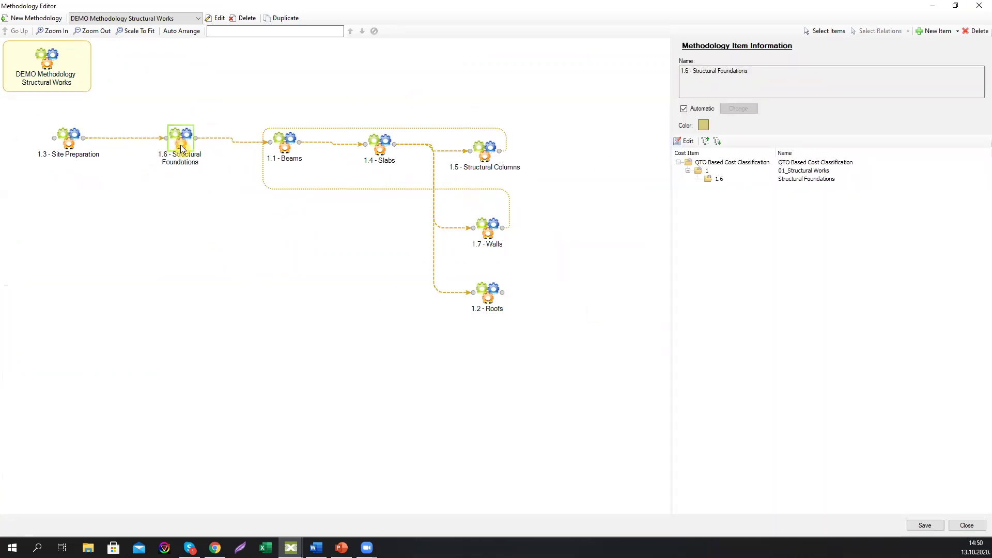
{"action": "left_click", "coordinate": [287, 151]}
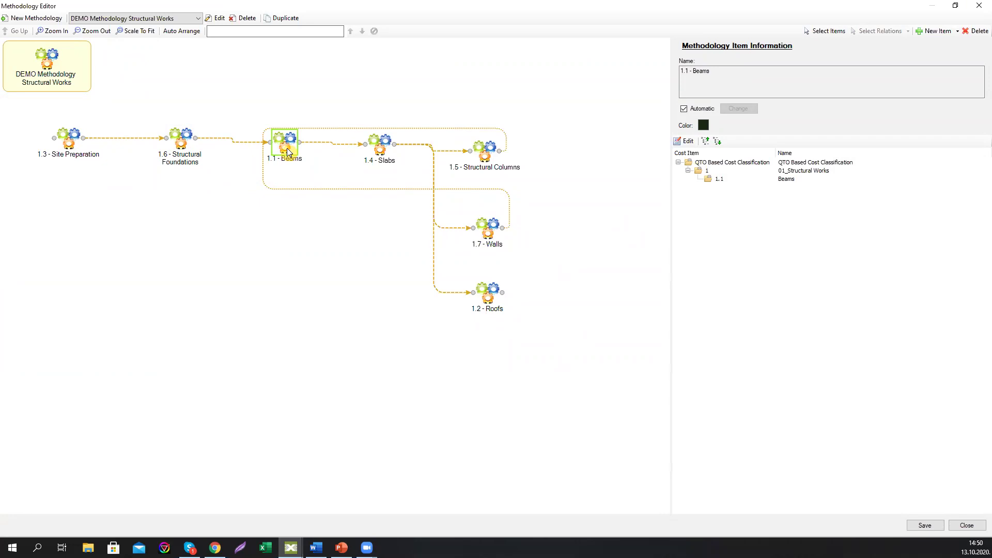
Step: Save the methodology changes and duplicate the methodology as "DEMO Methodology Structural Works 2 levels"
{"action": "left_click", "coordinate": [292, 97]}
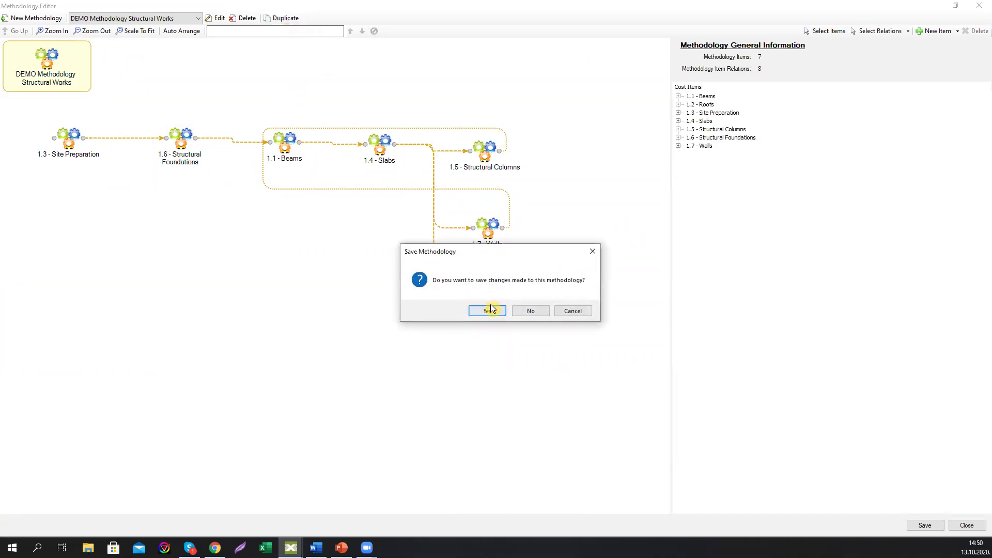
{"action": "left_click", "coordinate": [491, 311]}
{"action": "left_click", "coordinate": [493, 255]}
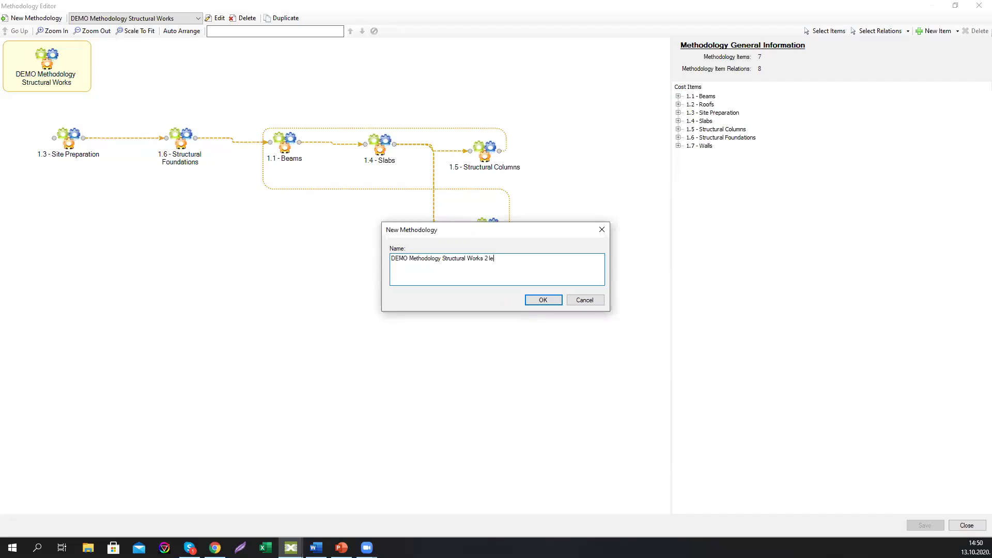
{"action": "left_click", "coordinate": [540, 298]}
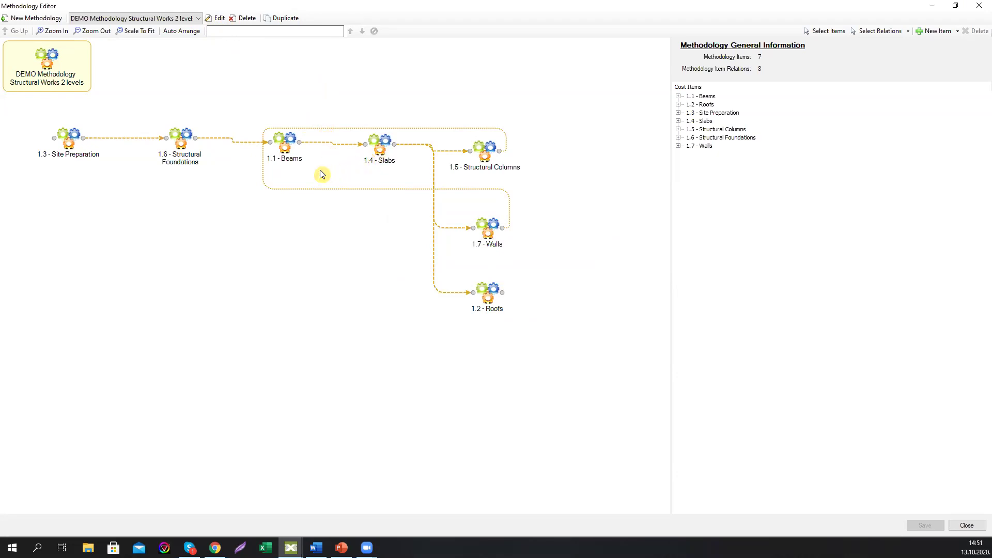
Step: Inside 1.1 - Beams, create separate methodology items for Formwork, Reinforcement, Concrete pouring, Concrete finishing and Steel beams from the cost classification
{"action": "double_click", "coordinate": [283, 149]}
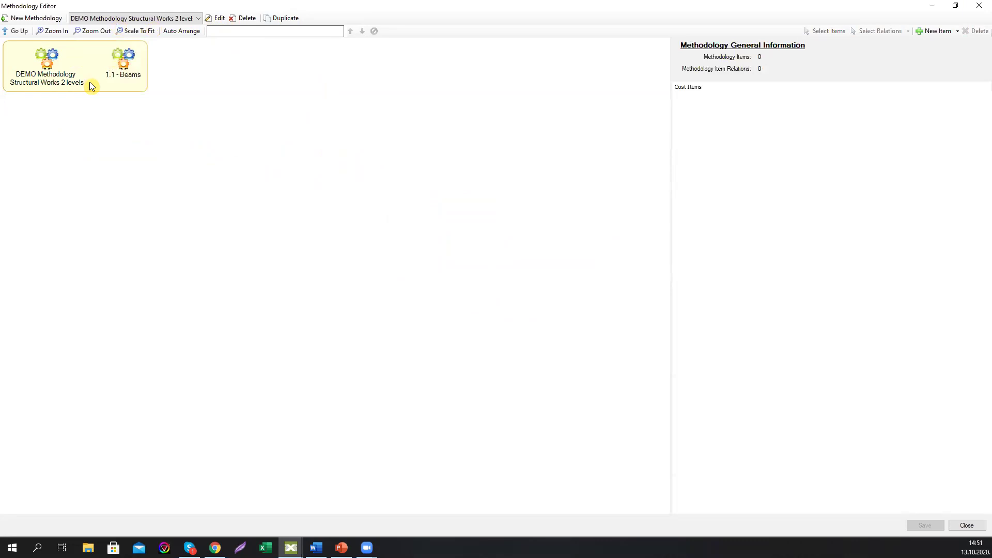
{"action": "right_click", "coordinate": [207, 150]}
{"action": "left_click", "coordinate": [310, 163]}
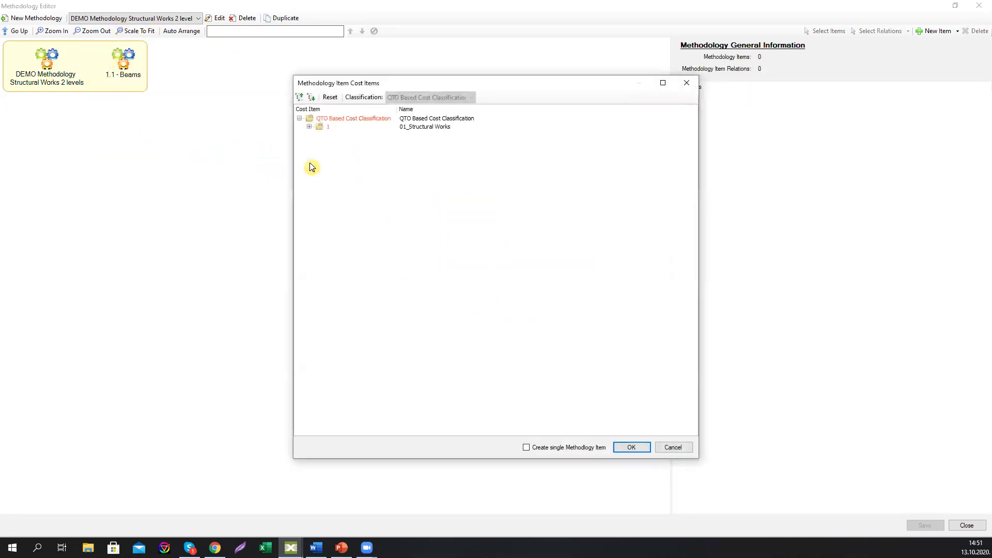
{"action": "left_click", "coordinate": [310, 126]}
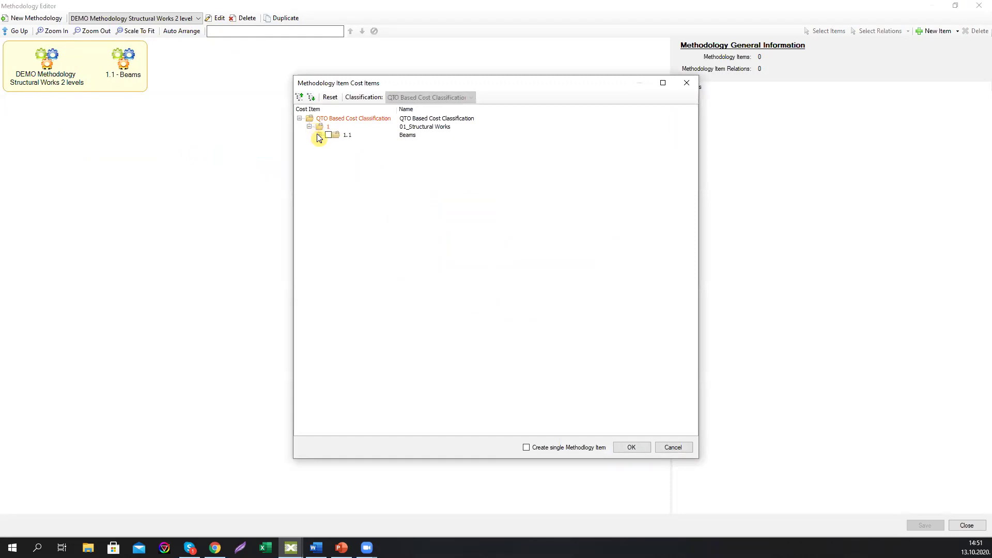
{"action": "left_click", "coordinate": [319, 135]}
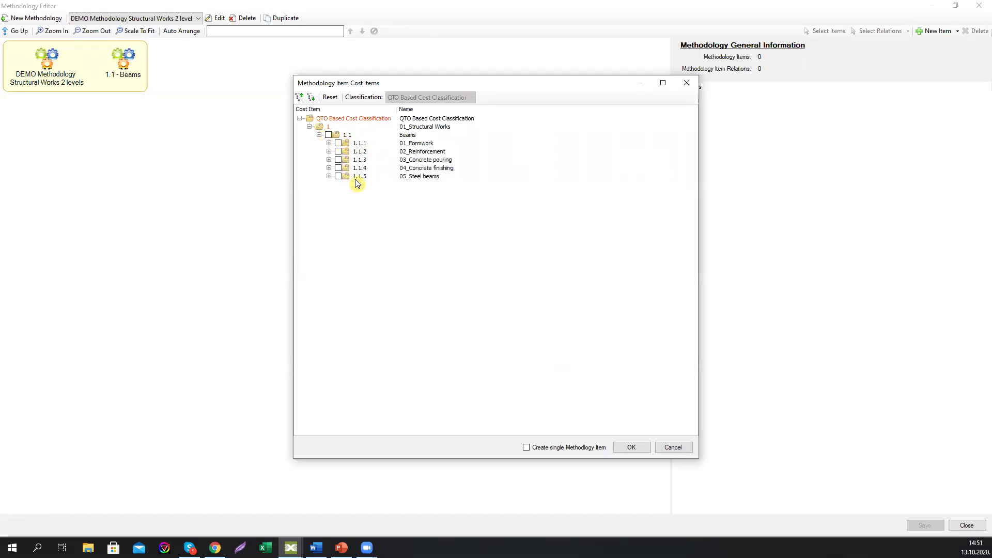
{"action": "left_click", "coordinate": [339, 151]}
{"action": "left_click", "coordinate": [338, 159]}
{"action": "left_click", "coordinate": [339, 177]}
{"action": "left_click", "coordinate": [626, 451]}
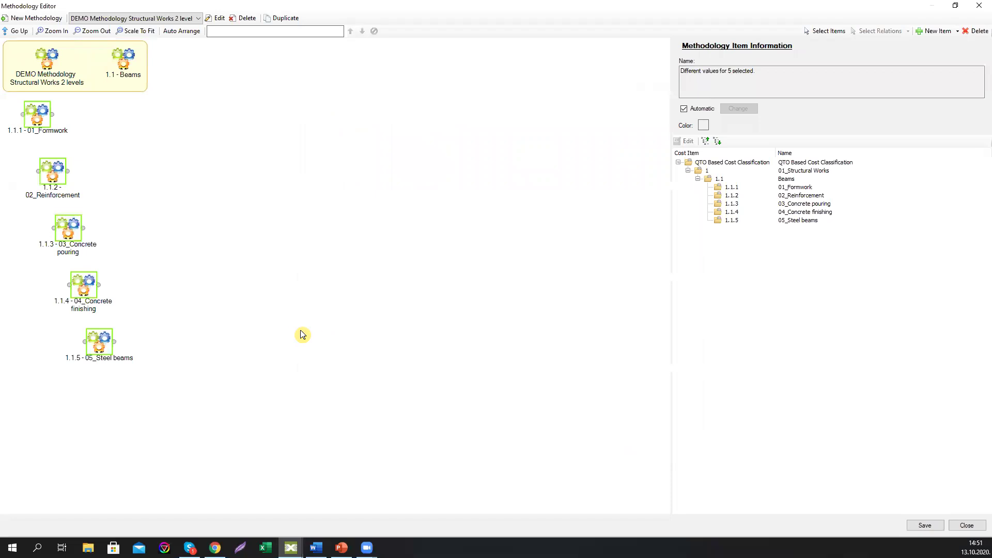
Step: Spread out the Beams methodology items and link 1.1.1 - 01_Formwork to 1.1.2 - 02_Reinforcement in one row
{"action": "left_click_drag", "start_coordinate": [236, 375], "coordinate": [40, 173]}
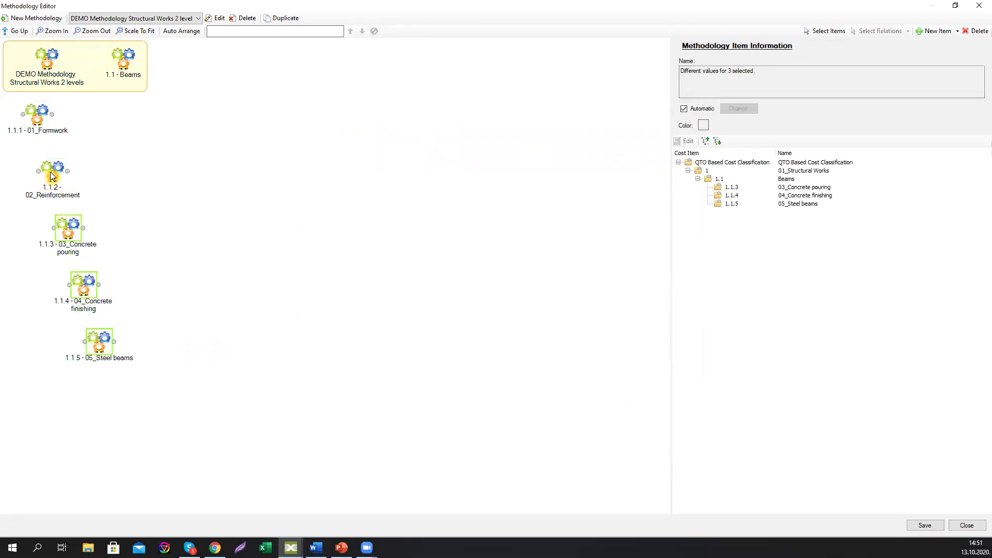
{"action": "left_click", "coordinate": [301, 409]}
{"action": "left_click_drag", "start_coordinate": [300, 409], "coordinate": [187, 137]}
{"action": "left_click", "coordinate": [294, 199]}
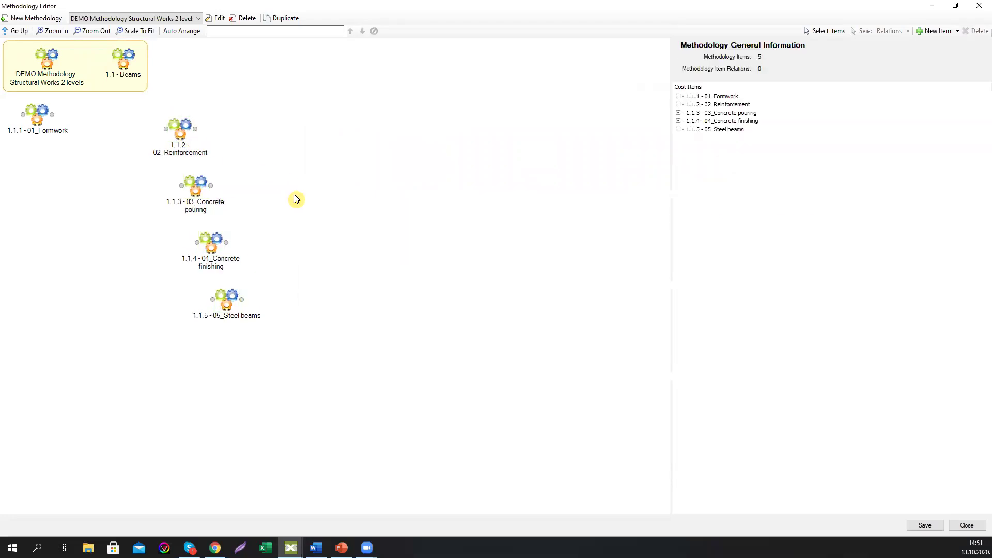
{"action": "left_click_drag", "start_coordinate": [41, 118], "coordinate": [50, 126]}
{"action": "left_click_drag", "start_coordinate": [179, 129], "coordinate": [136, 121]}
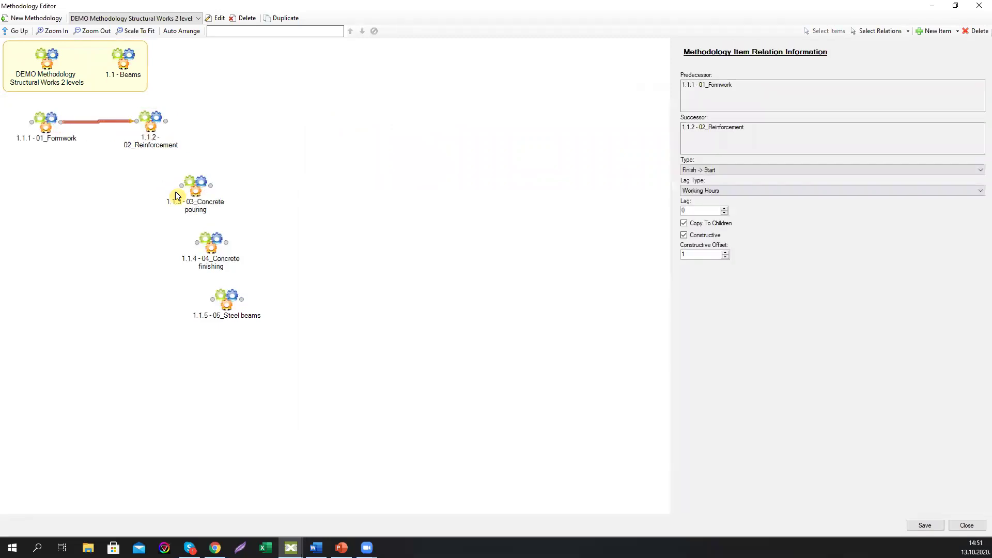
Step: Continue the Beams chain from 02_Reinforcement through 03_Concrete pouring to 04_Concrete finishing, and place 05_Steel beams unlinked below 01_Formwork
{"action": "left_click_drag", "start_coordinate": [201, 195], "coordinate": [262, 135]}
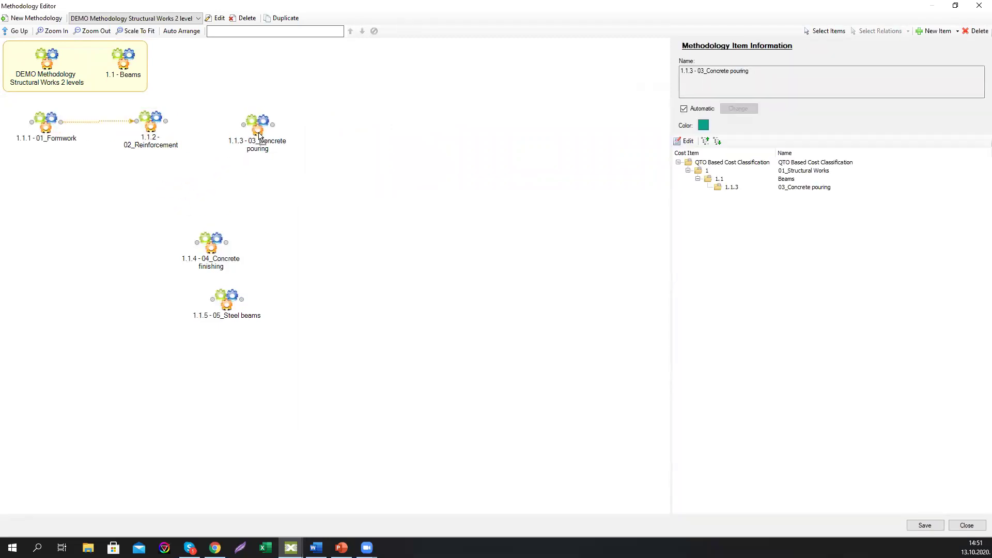
{"action": "left_click_drag", "start_coordinate": [168, 126], "coordinate": [243, 127]}
{"action": "mouse_move", "coordinate": [211, 241]}
{"action": "left_mouse_down"}
{"action": "mouse_move", "coordinate": [297, 210]}
{"action": "mouse_move", "coordinate": [350, 137]}
{"action": "left_mouse_up"}
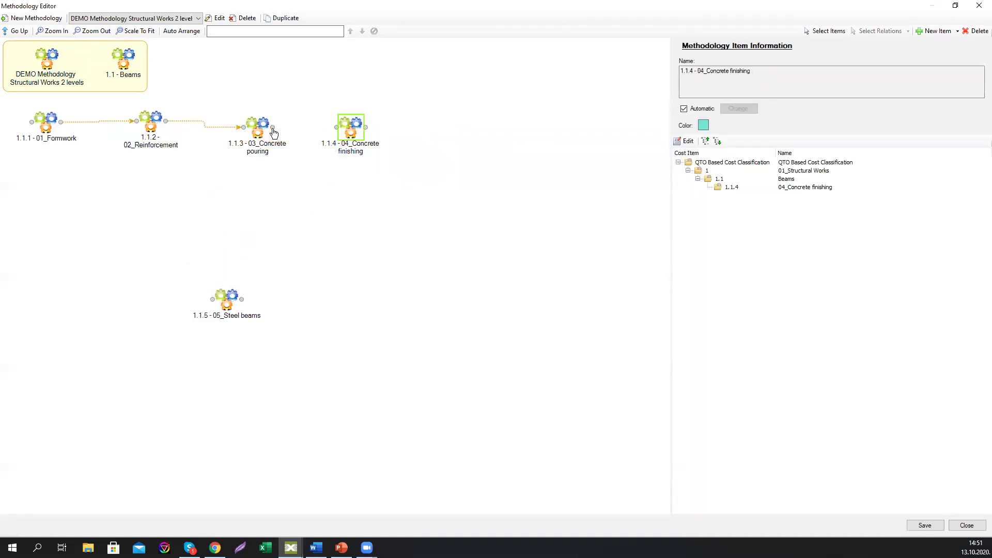
{"action": "left_click", "coordinate": [315, 129]}
{"action": "left_click_drag", "start_coordinate": [236, 304], "coordinate": [53, 194]}
{"action": "left_click", "coordinate": [109, 204]}
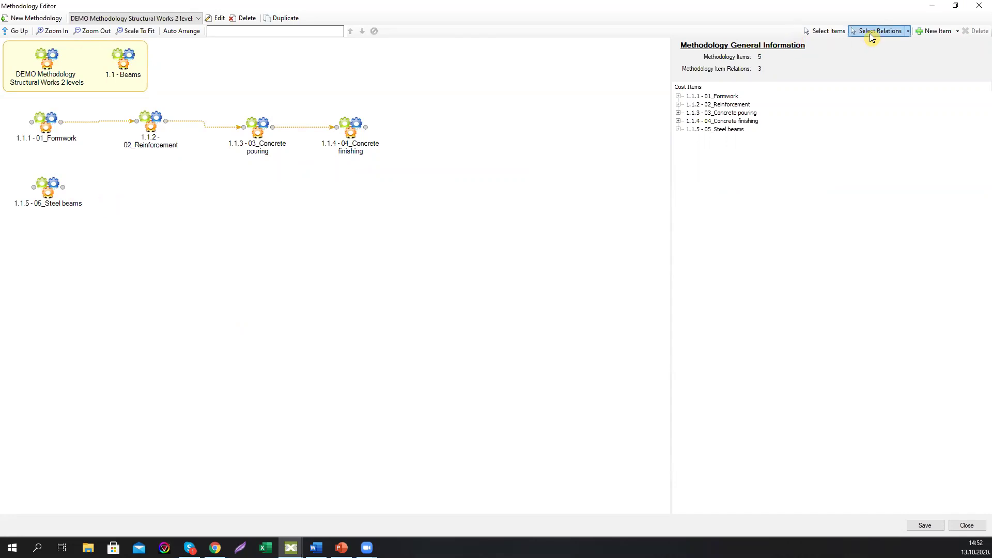
Step: Turn off the Constructive option for all relations between the Beams items at once
{"action": "left_click", "coordinate": [310, 128]}
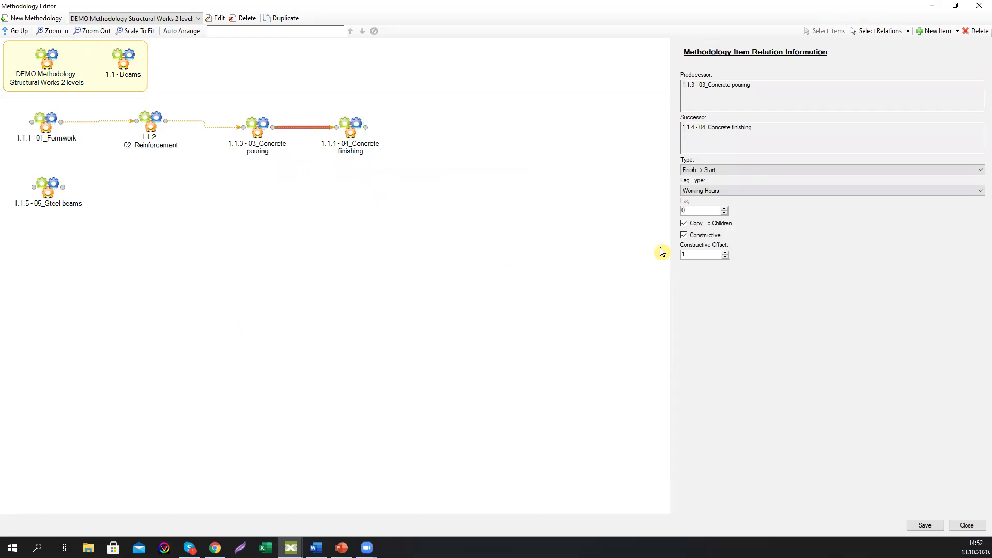
{"action": "left_click", "coordinate": [537, 167]}
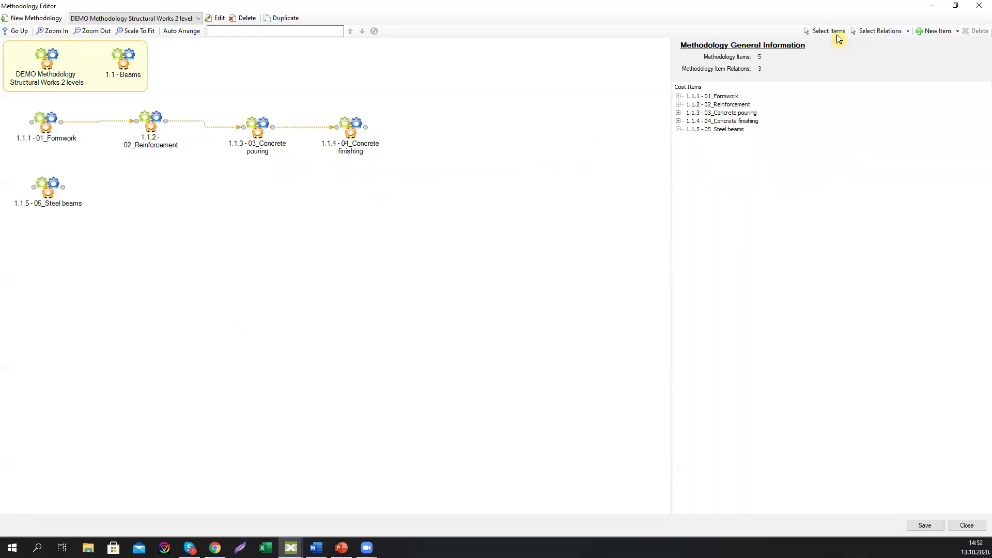
{"action": "left_click", "coordinate": [878, 32]}
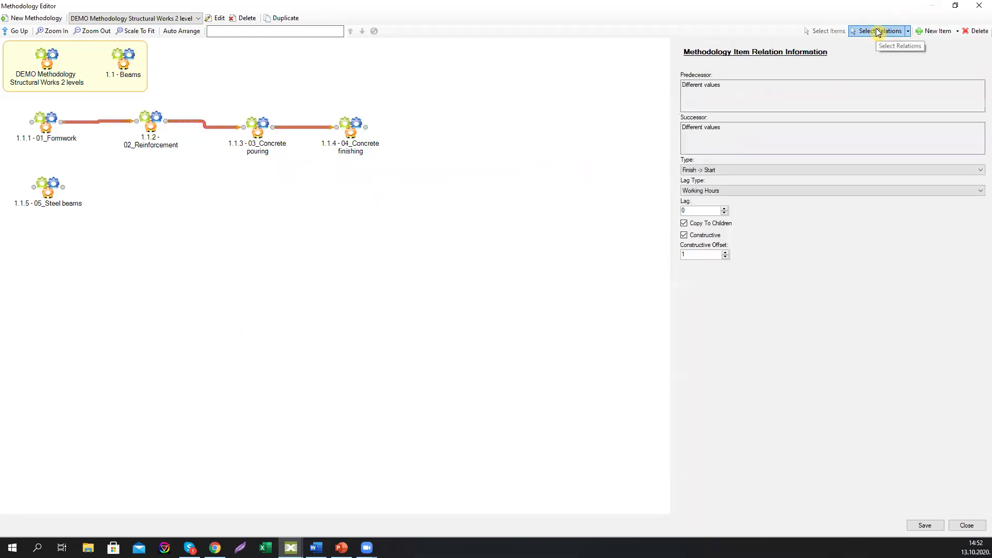
{"action": "left_click", "coordinate": [684, 236]}
{"action": "left_click", "coordinate": [616, 263]}
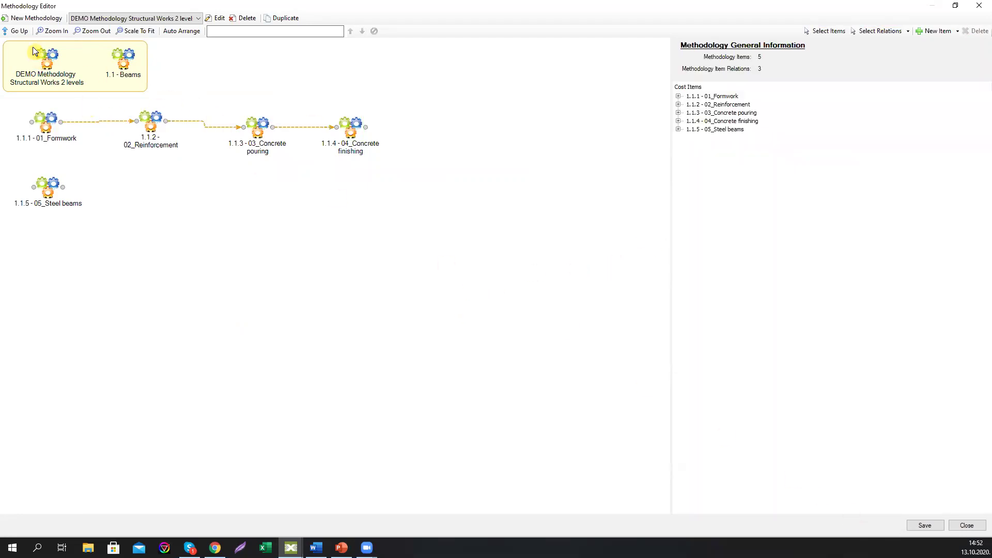
Step: Inside 1.4 - Slabs, create separate linked methodology items for 01_Formwork, 02_Reinforcement, 03_Concrete pouring and 04_Concrete finishing
{"action": "left_click", "coordinate": [16, 31]}
{"action": "double_click", "coordinate": [380, 147]}
{"action": "right_click", "coordinate": [212, 146]}
{"action": "mouse_move", "coordinate": [229, 151]}
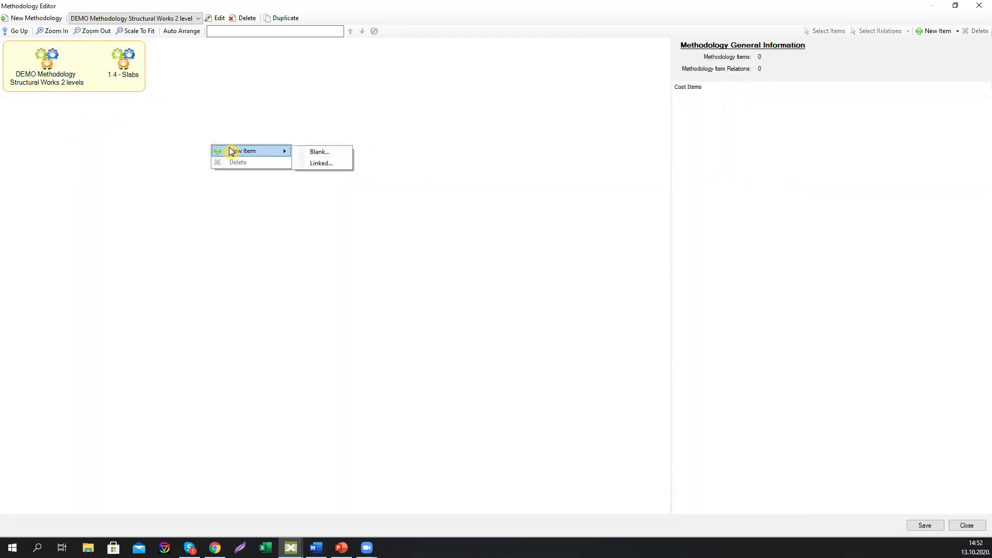
{"action": "left_click", "coordinate": [313, 162]}
{"action": "left_click", "coordinate": [309, 126]}
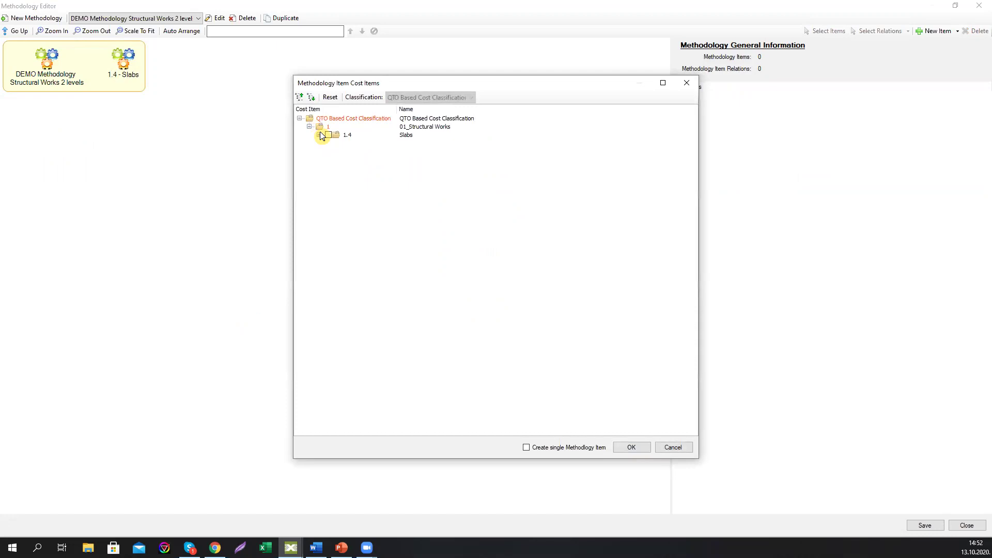
{"action": "left_click", "coordinate": [319, 135]}
{"action": "left_click", "coordinate": [338, 144]}
{"action": "left_click", "coordinate": [338, 151]}
{"action": "left_click", "coordinate": [339, 160]}
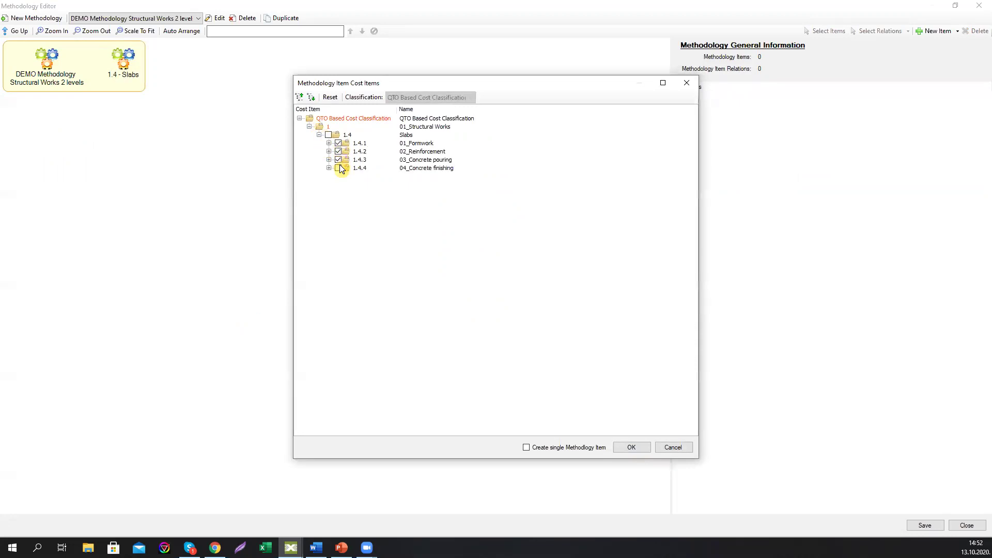
{"action": "left_click", "coordinate": [631, 447]}
Step: Line up the first three Slabs items and link 01_Formwork to 02_Reinforcement to 03_Concrete pouring
{"action": "left_click_drag", "start_coordinate": [86, 166], "coordinate": [170, 114]}
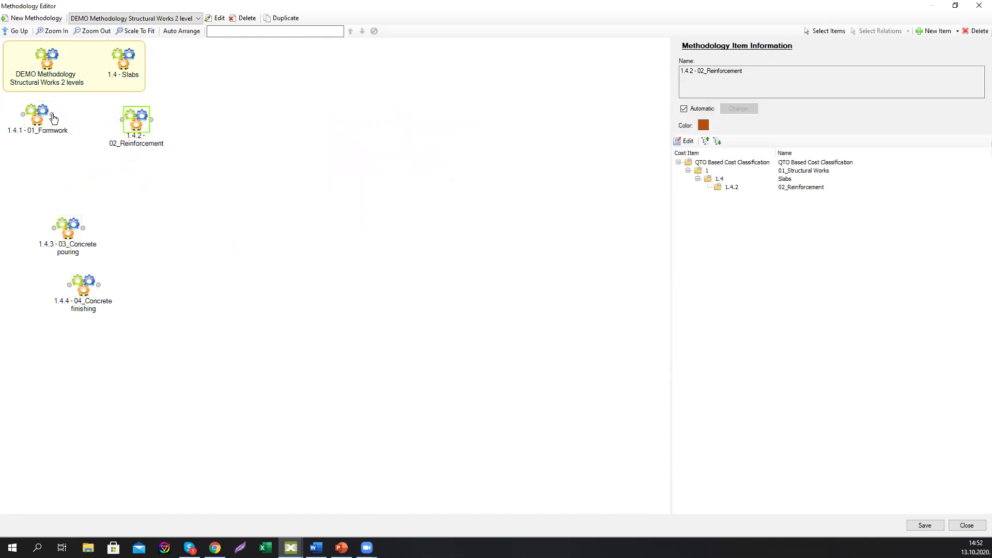
{"action": "left_click", "coordinate": [95, 120]}
{"action": "left_click_drag", "start_coordinate": [67, 229], "coordinate": [247, 133]}
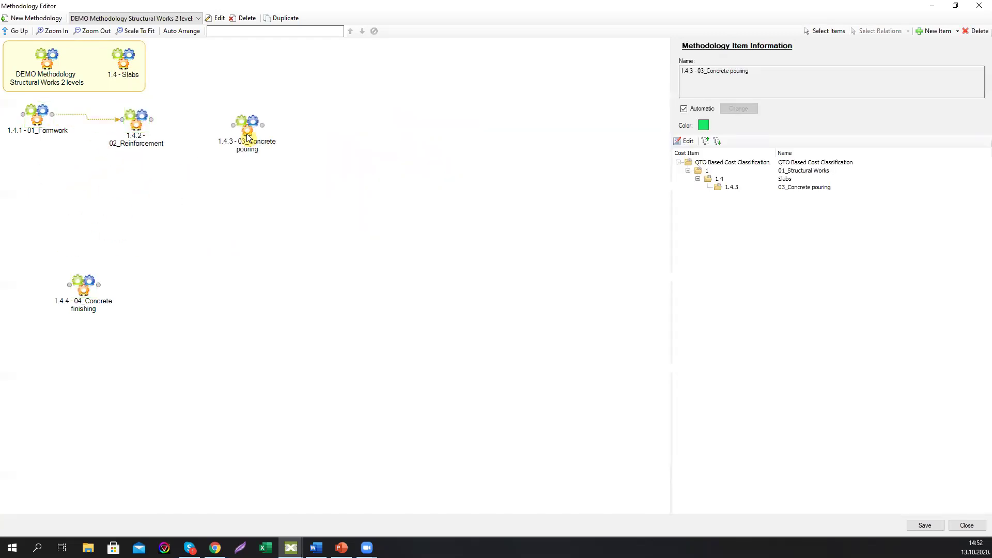
{"action": "left_click_drag", "start_coordinate": [150, 124], "coordinate": [232, 125]}
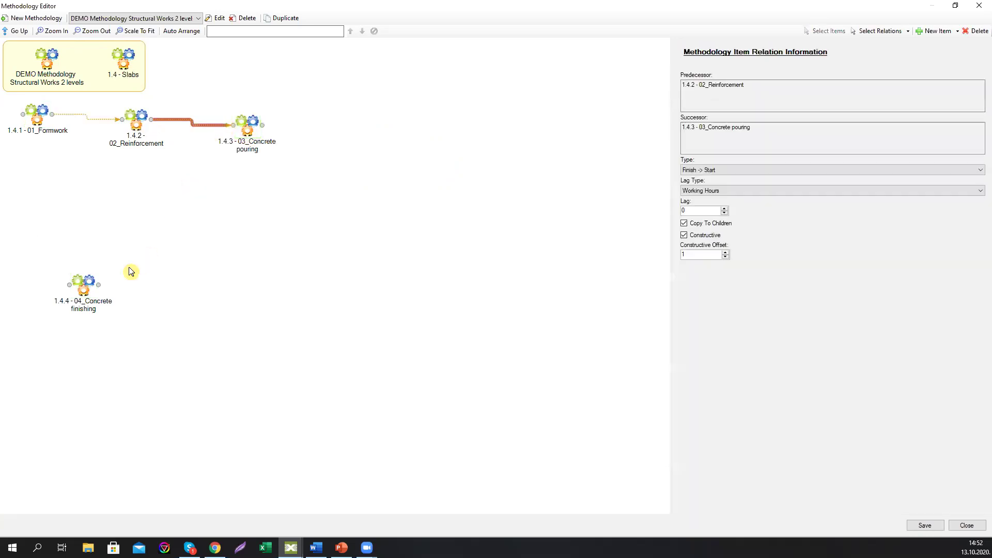
Step: Link the Slabs 03_Concrete pouring item to 04_Concrete finishing and turn off Constructive for all Slabs relations
{"action": "left_click_drag", "start_coordinate": [85, 284], "coordinate": [358, 129]}
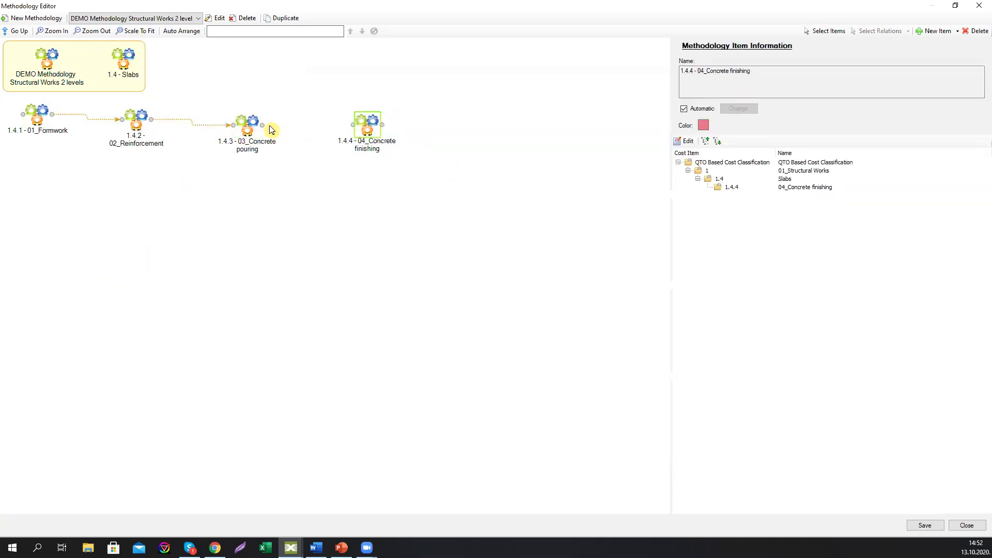
{"action": "left_click_drag", "start_coordinate": [262, 125], "coordinate": [353, 124]}
{"action": "left_click", "coordinate": [598, 128]}
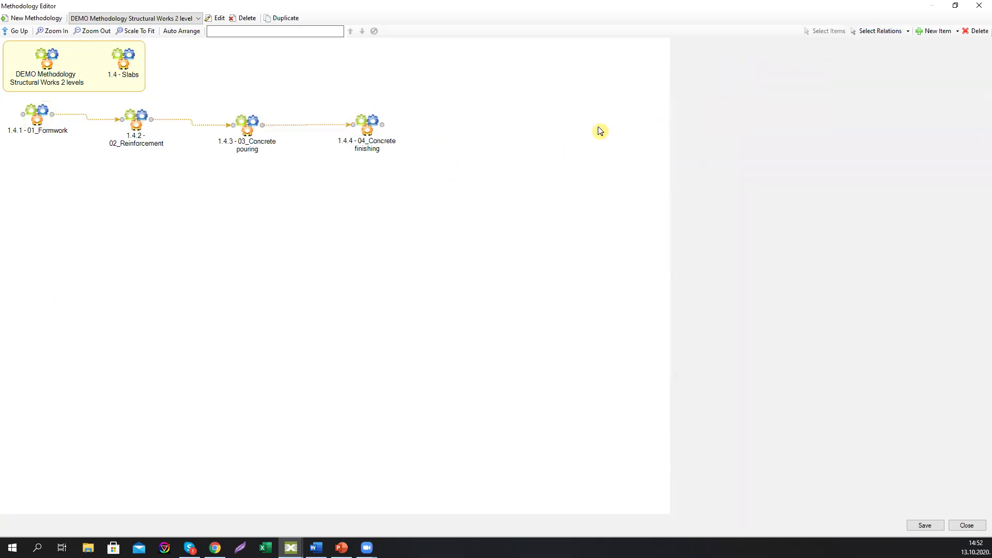
{"action": "left_click", "coordinate": [866, 32]}
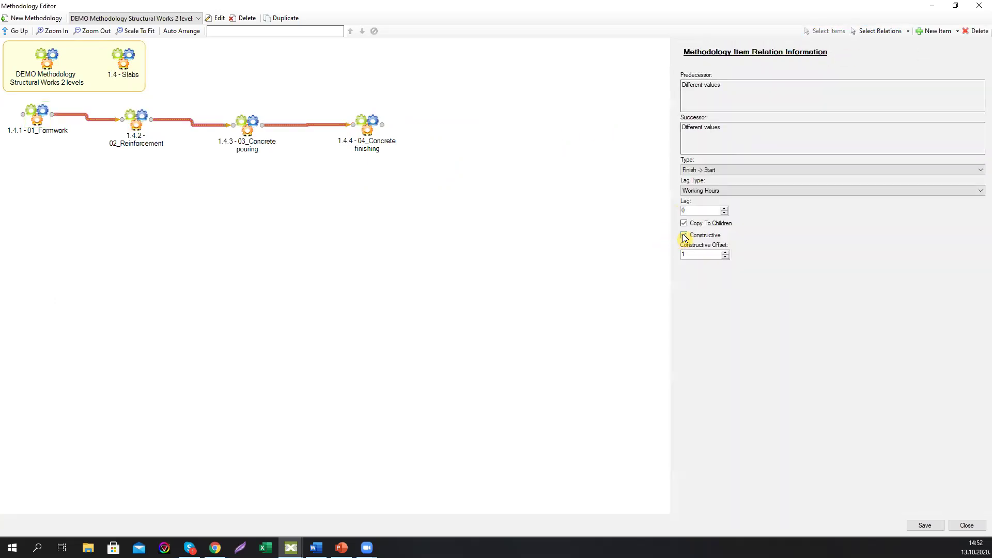
{"action": "left_click", "coordinate": [622, 262]}
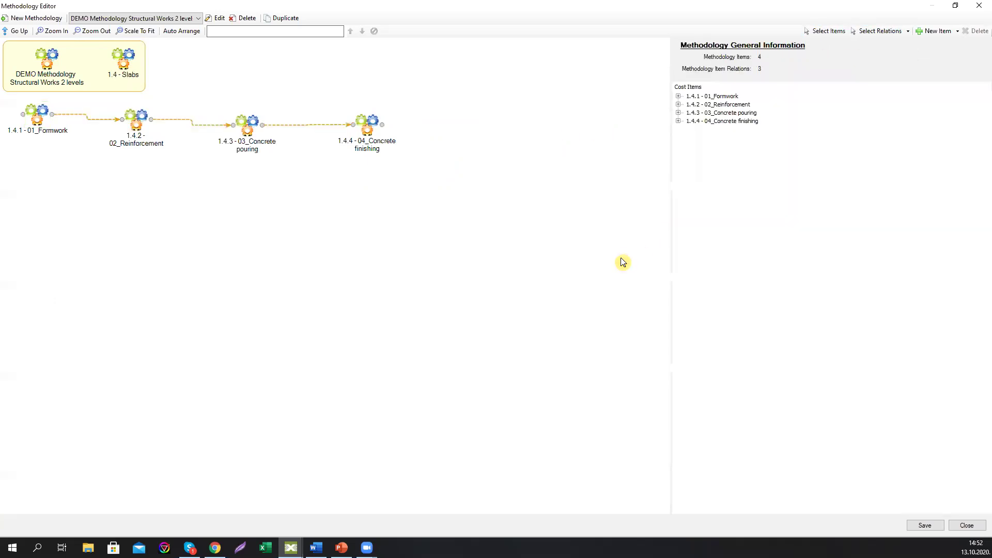
Step: Inside 1.5 - Structural Columns, create separate linked items for 01_Reinforcement, 02_Formwork, 03_Concrete pouring, 04_Concrete finishing and 05_Steel columns
{"action": "left_click", "coordinate": [21, 33]}
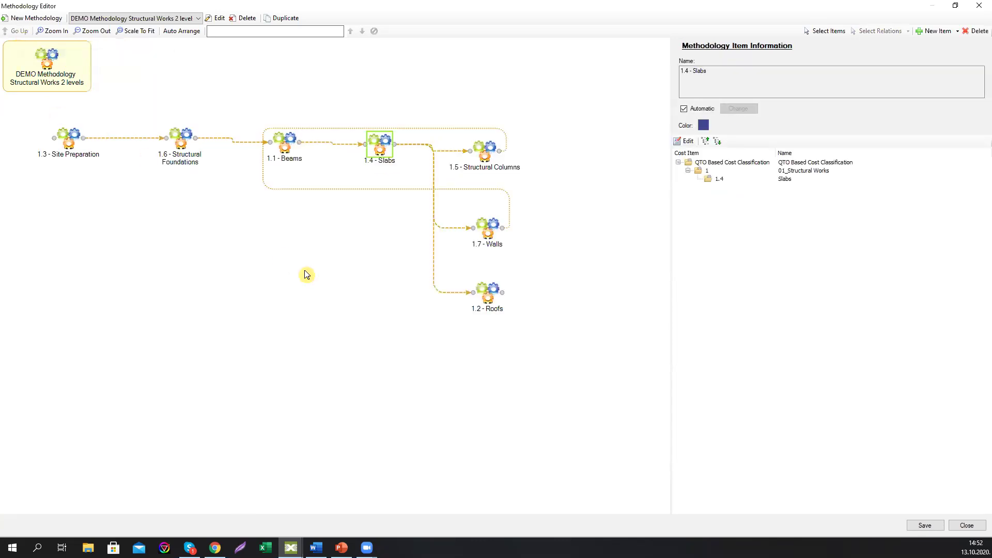
{"action": "double_click", "coordinate": [487, 161]}
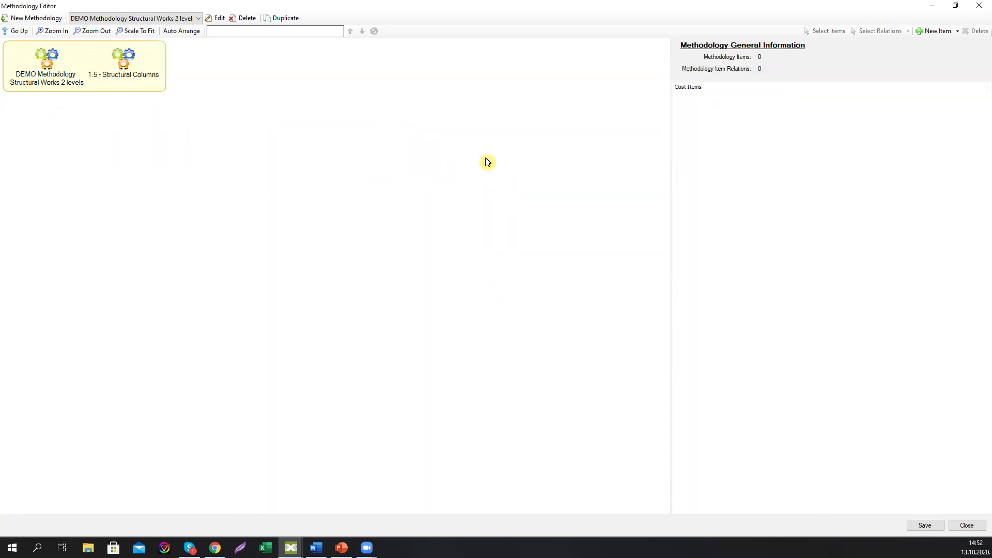
{"action": "right_click", "coordinate": [257, 160]}
{"action": "mouse_move", "coordinate": [279, 164]}
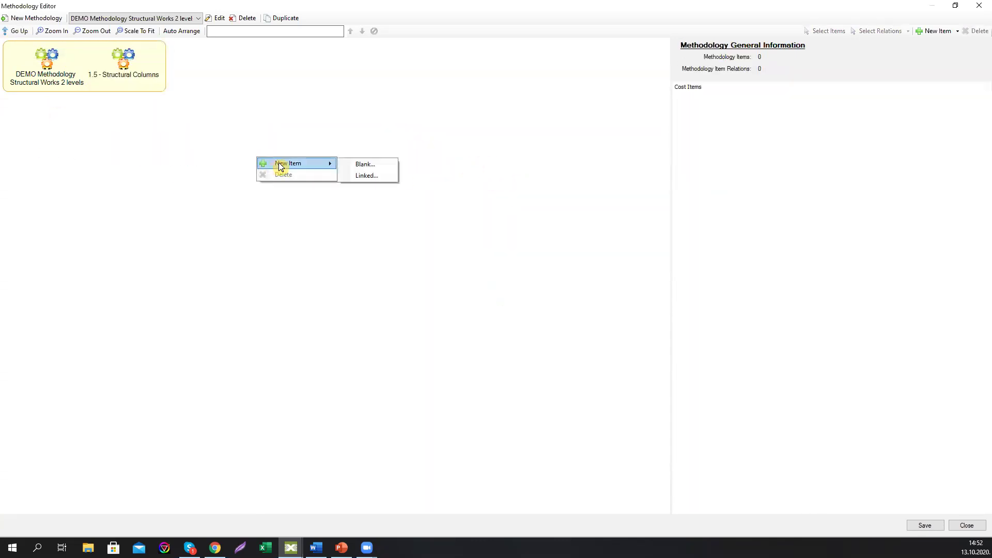
{"action": "left_click", "coordinate": [361, 175]}
{"action": "left_click", "coordinate": [309, 126]}
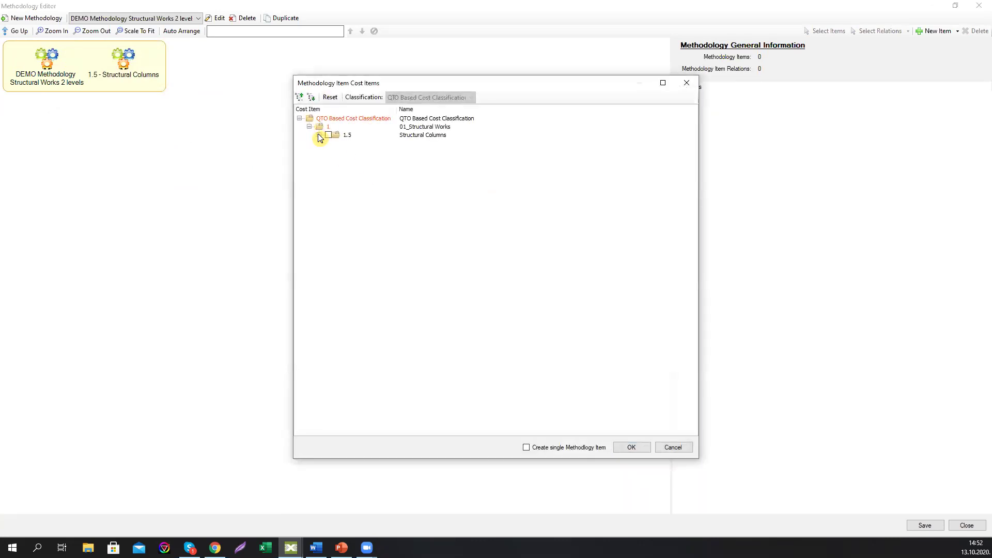
{"action": "left_click", "coordinate": [318, 135]}
{"action": "left_click", "coordinate": [337, 151]}
{"action": "left_click", "coordinate": [338, 160]}
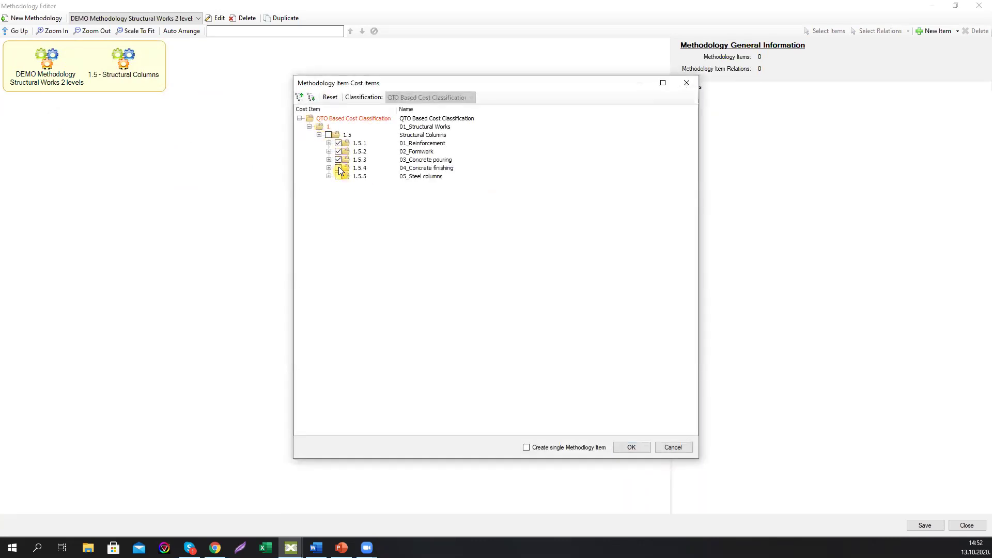
{"action": "left_click", "coordinate": [630, 447]}
Step: Arrange the Structural Columns items below the header and link 1.5.1 - 01_Reinforcement to 1.5.2 - 02_Formwork
{"action": "left_click_drag", "start_coordinate": [319, 385], "coordinate": [60, 119]}
{"action": "left_click", "coordinate": [132, 200]}
{"action": "left_click_drag", "start_coordinate": [63, 176], "coordinate": [167, 136]}
{"action": "left_click_drag", "start_coordinate": [60, 126], "coordinate": [55, 130]}
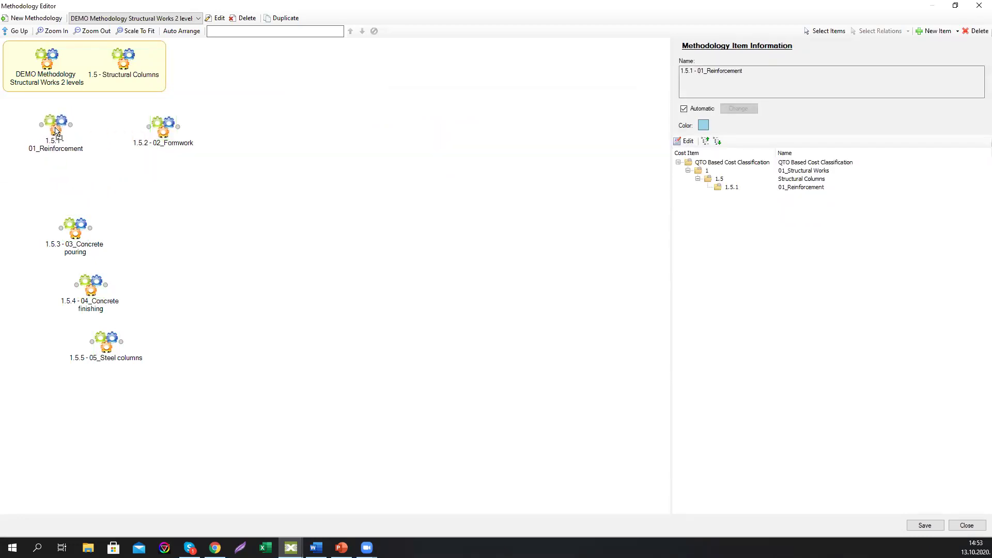
{"action": "left_click", "coordinate": [85, 131]}
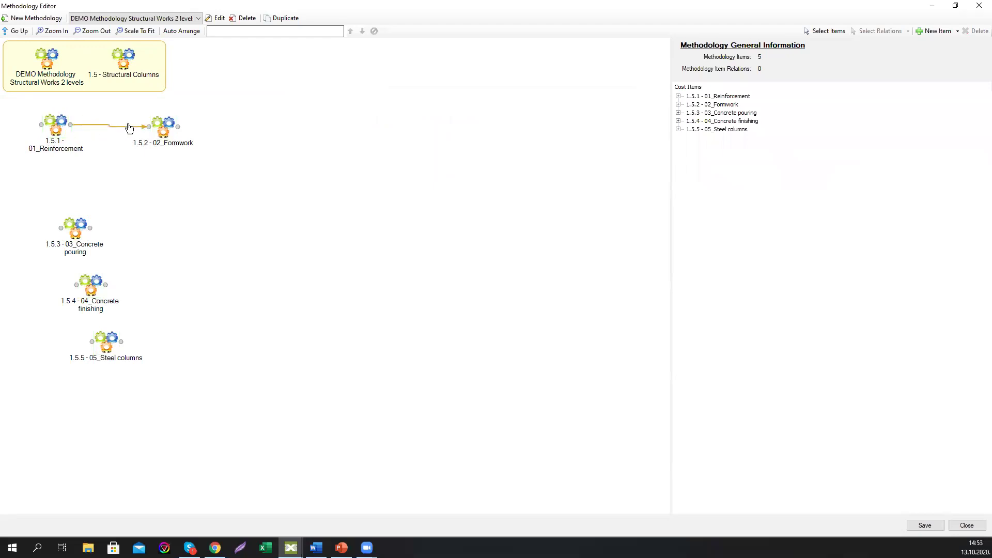
{"action": "left_click_drag", "start_coordinate": [144, 127], "coordinate": [150, 126]}
{"action": "left_click", "coordinate": [162, 136]}
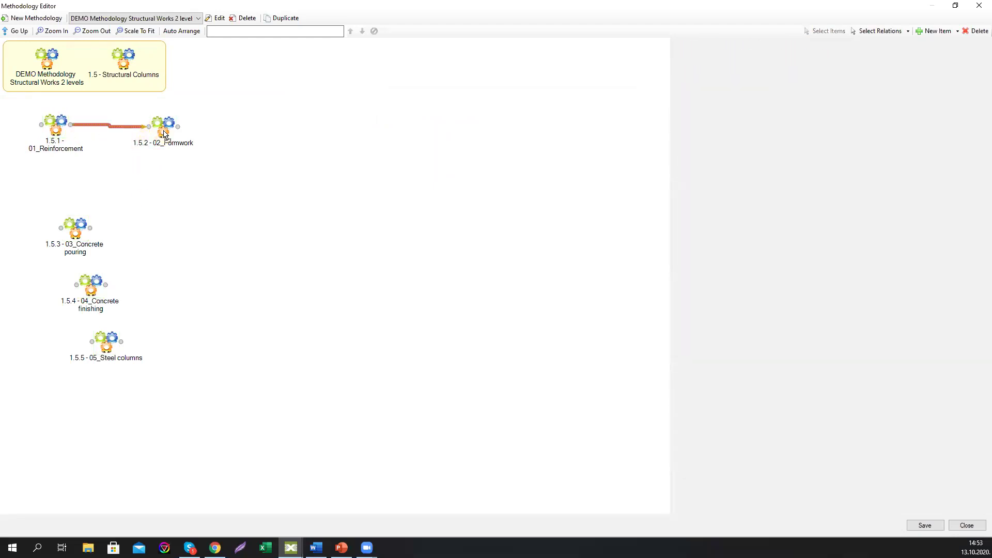
Step: Extend the Structural Columns chain from 02_Formwork to 03_Concrete pouring and on to 04_Concrete finishing
{"action": "left_click_drag", "start_coordinate": [75, 233], "coordinate": [238, 127]}
{"action": "left_click_drag", "start_coordinate": [98, 283], "coordinate": [350, 130]}
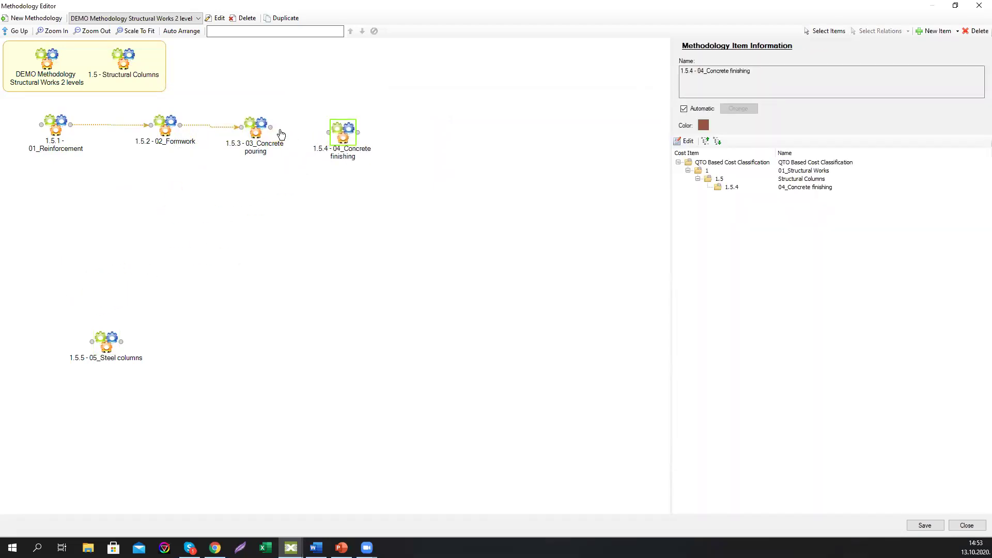
{"action": "left_click_drag", "start_coordinate": [281, 134], "coordinate": [330, 132]}
{"action": "left_click", "coordinate": [598, 246]}
Step: Turn off Constructive for all Structural Columns relations and place 05_Steel columns below 01_Reinforcement
{"action": "left_click", "coordinate": [874, 32]}
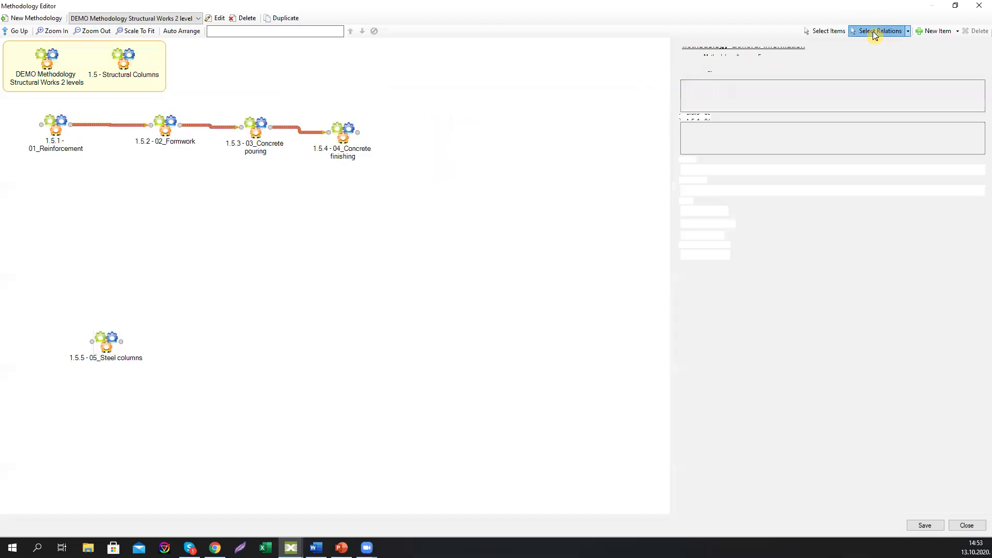
{"action": "left_click", "coordinate": [356, 256]}
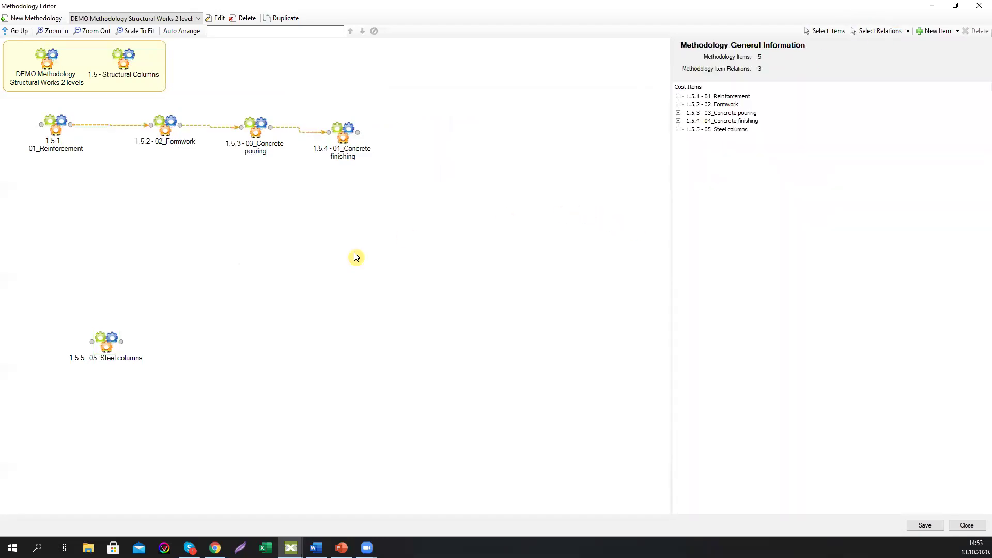
{"action": "left_click_drag", "start_coordinate": [108, 343], "coordinate": [61, 193]}
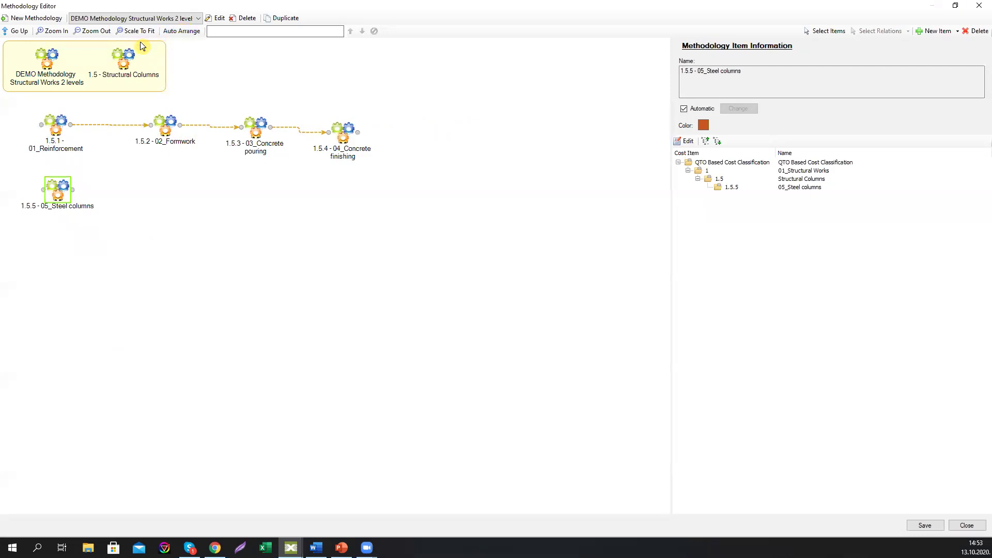
Step: Inside 1.7 - Walls, create separate linked items for 01_Reinforcement, 02_Formwork, 03_Concrete pouring, 04_Concrete finishing and 05_Masonry walls
{"action": "left_click", "coordinate": [18, 31]}
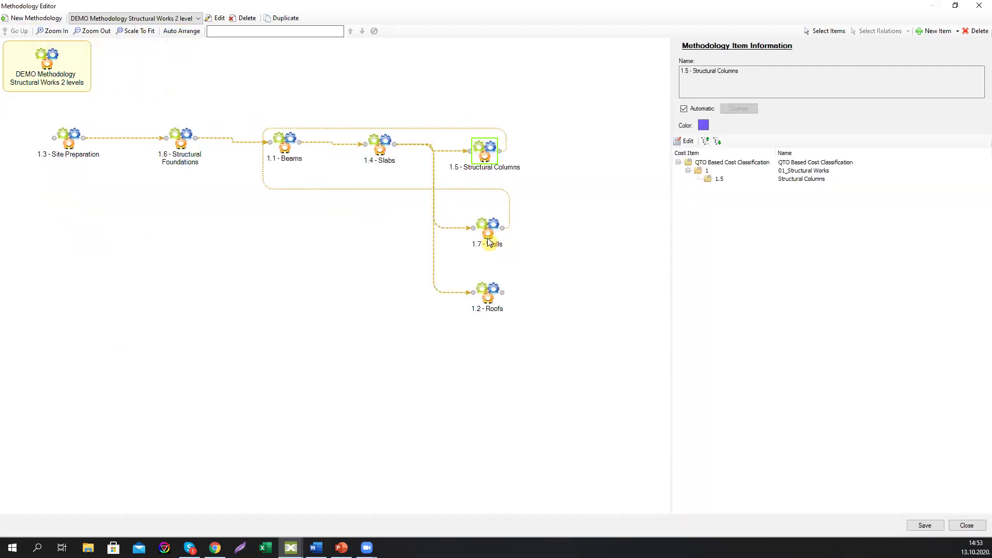
{"action": "double_click", "coordinate": [489, 239]}
{"action": "right_click", "coordinate": [183, 155]}
{"action": "mouse_move", "coordinate": [238, 161]}
{"action": "left_click", "coordinate": [292, 173]}
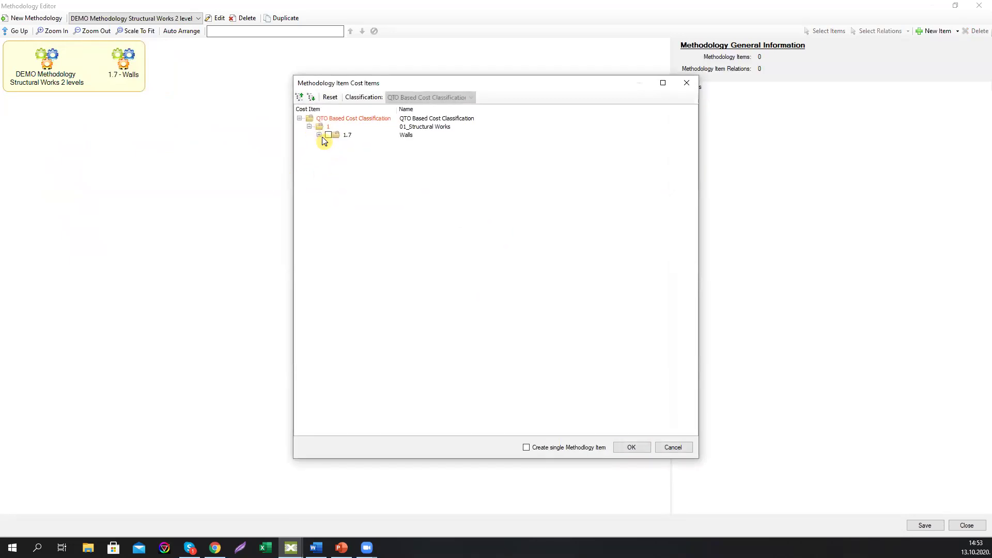
{"action": "left_click", "coordinate": [320, 134]}
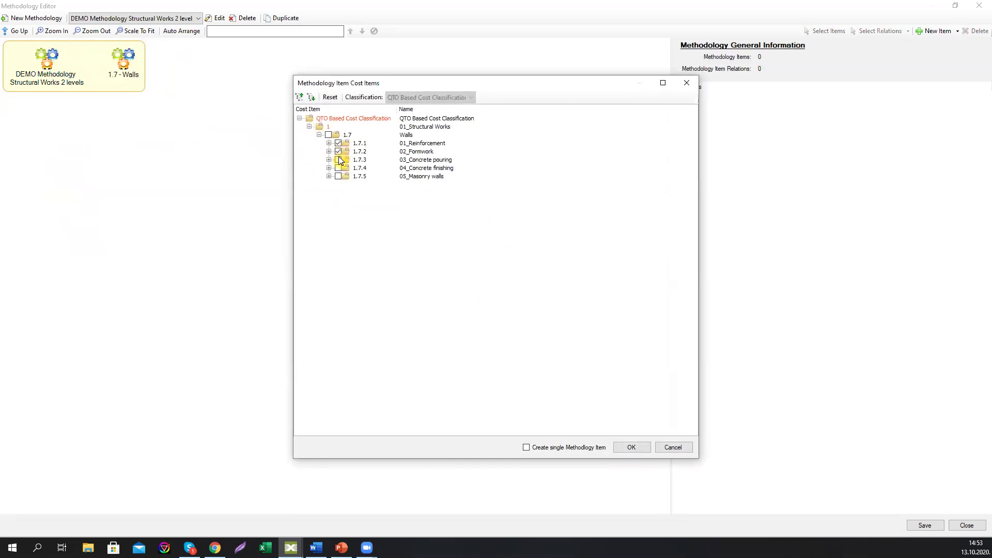
{"action": "left_click", "coordinate": [339, 168]}
{"action": "left_click", "coordinate": [338, 176]}
{"action": "left_click", "coordinate": [630, 447]}
{"action": "left_click", "coordinate": [247, 284]}
Step: Arrange the Walls items with 02_Formwork and 03_Concrete pouring in a row beside 01_Reinforcement and 05_Masonry walls apart below
{"action": "left_click_drag", "start_coordinate": [98, 340], "coordinate": [63, 344]}
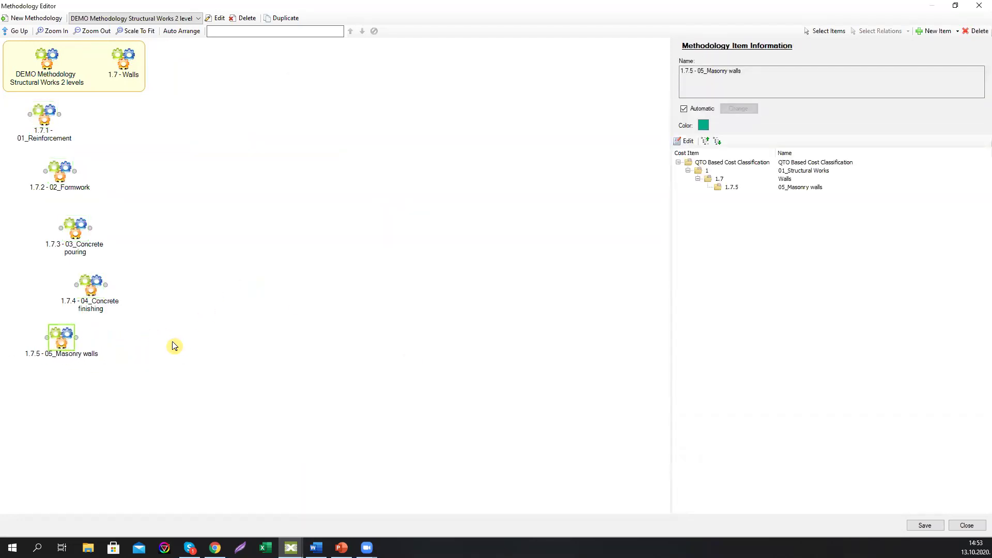
{"action": "left_click_drag", "start_coordinate": [92, 279], "coordinate": [278, 187]}
{"action": "left_click_drag", "start_coordinate": [75, 227], "coordinate": [228, 135]}
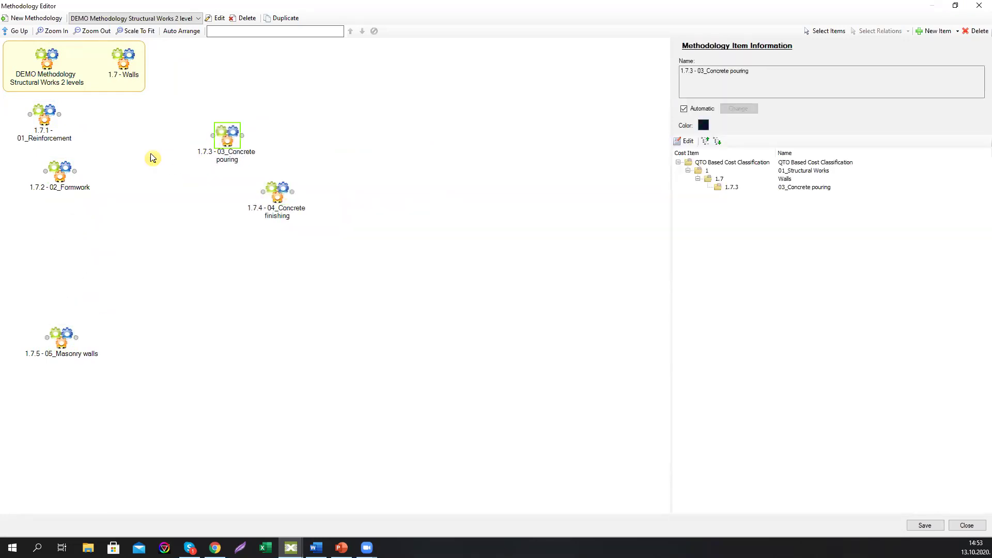
{"action": "left_click_drag", "start_coordinate": [60, 172], "coordinate": [136, 119]}
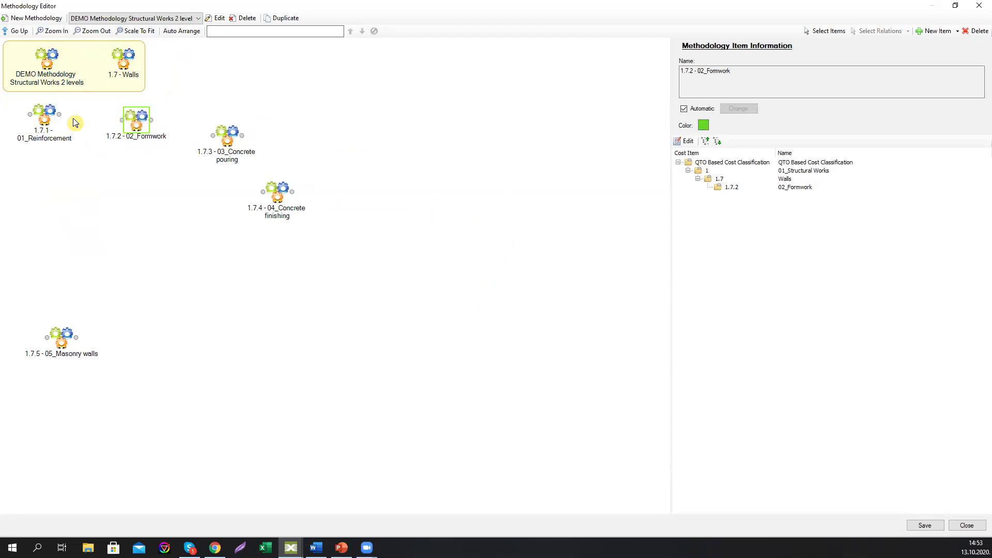
Step: Link the Walls items in sequence from 01_Reinforcement through 02_Formwork and 03_Concrete pouring to 04_Concrete finishing, aligning them in a row
{"action": "left_click_drag", "start_coordinate": [60, 113], "coordinate": [121, 120]}
{"action": "left_click_drag", "start_coordinate": [222, 147], "coordinate": [237, 129]}
{"action": "left_click", "coordinate": [191, 120]}
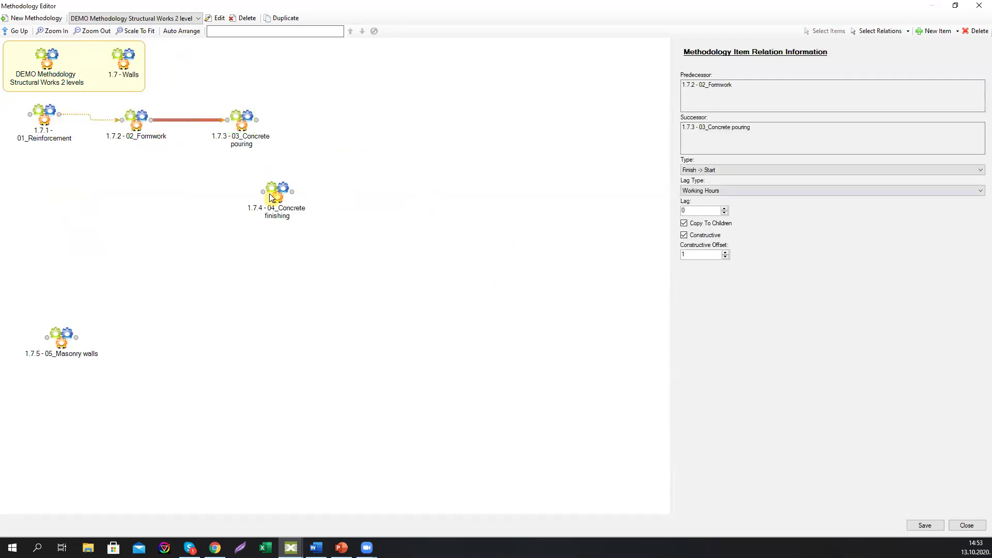
{"action": "left_click_drag", "start_coordinate": [278, 197], "coordinate": [343, 128]}
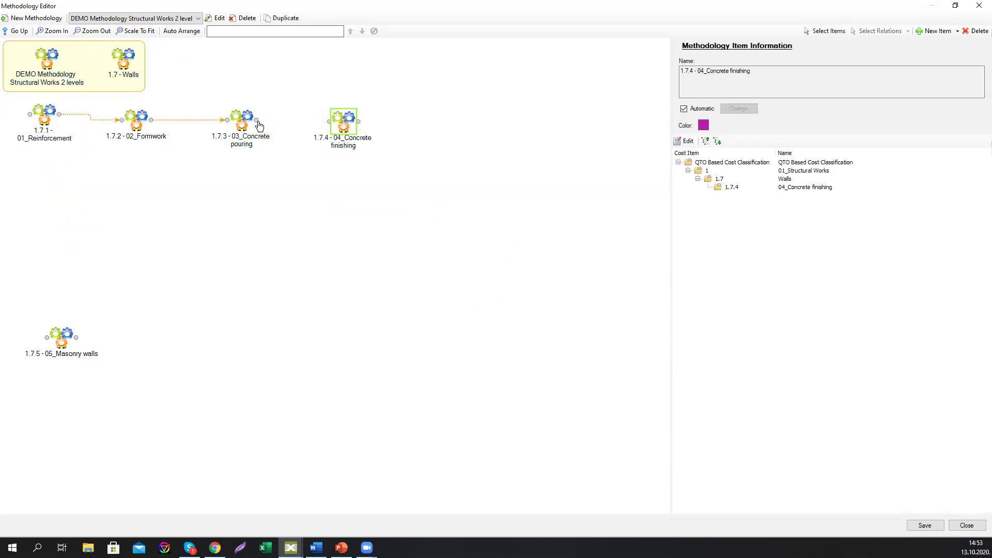
{"action": "left_click", "coordinate": [288, 122]}
{"action": "left_click", "coordinate": [442, 240]}
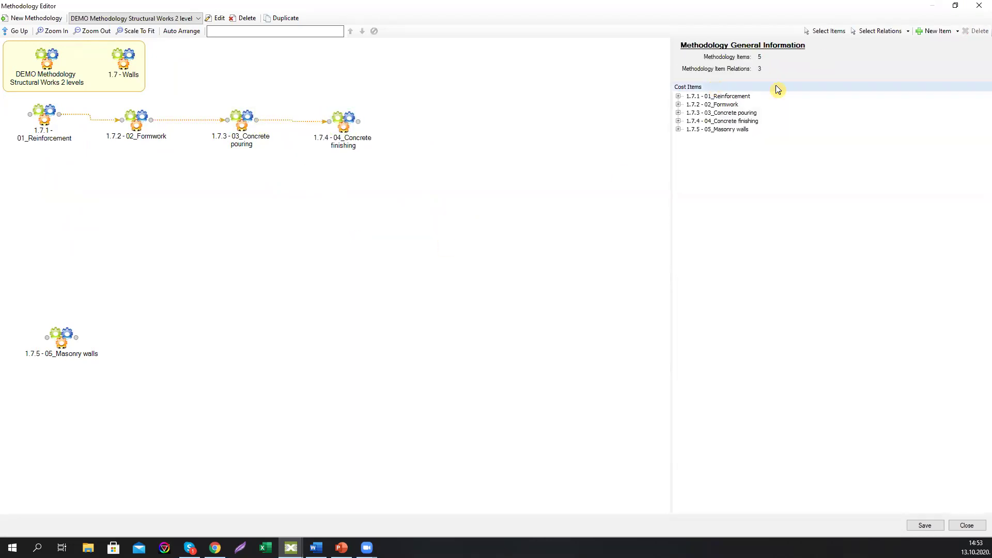
Step: Turn off Constructive for all relations between the Walls items
{"action": "left_click", "coordinate": [879, 31]}
{"action": "left_click", "coordinate": [683, 235]}
{"action": "left_click", "coordinate": [577, 257]}
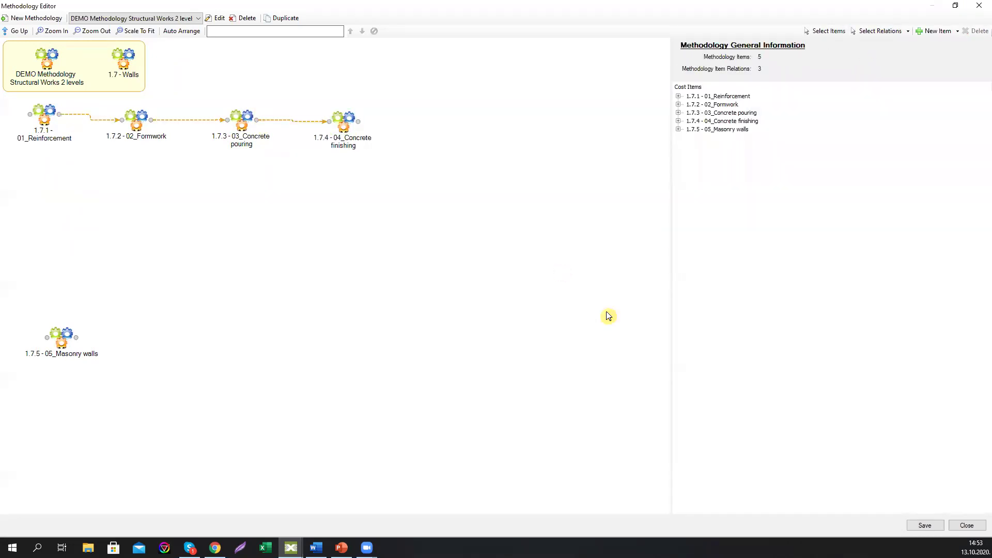
Step: Inside 1.2 - Roofs, create separate linked items for 01_Formwork, 02_Reinforcement, 03_Concrete pouring and 04_Concrete finishing
{"action": "left_click", "coordinate": [22, 32]}
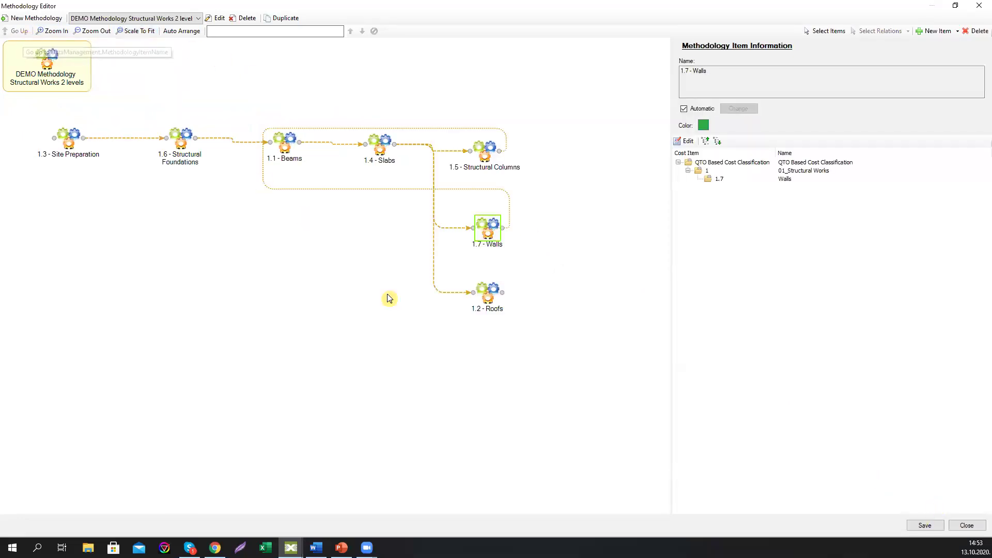
{"action": "double_click", "coordinate": [489, 299]}
{"action": "right_click", "coordinate": [188, 155]}
{"action": "mouse_move", "coordinate": [228, 159]}
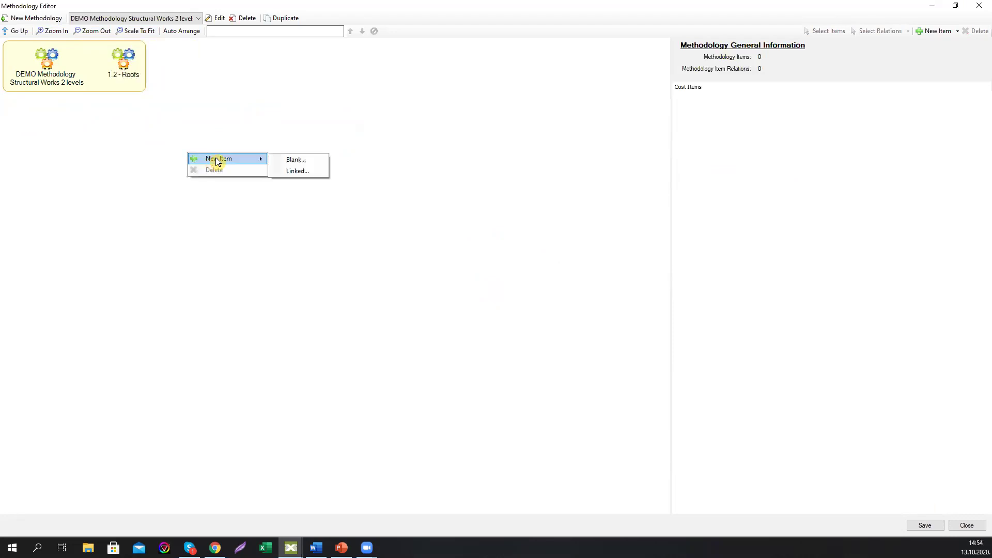
{"action": "left_click", "coordinate": [299, 172]}
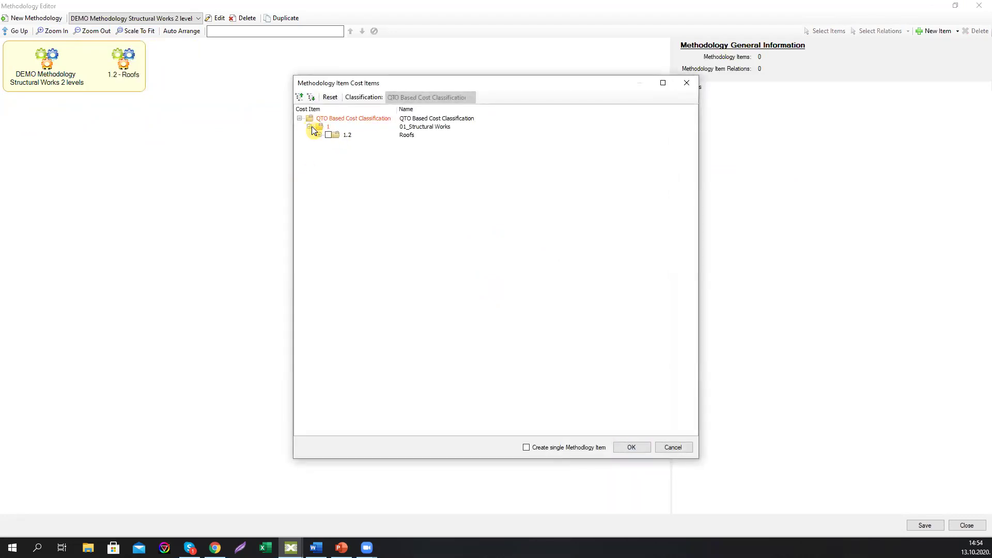
{"action": "left_click", "coordinate": [320, 134]}
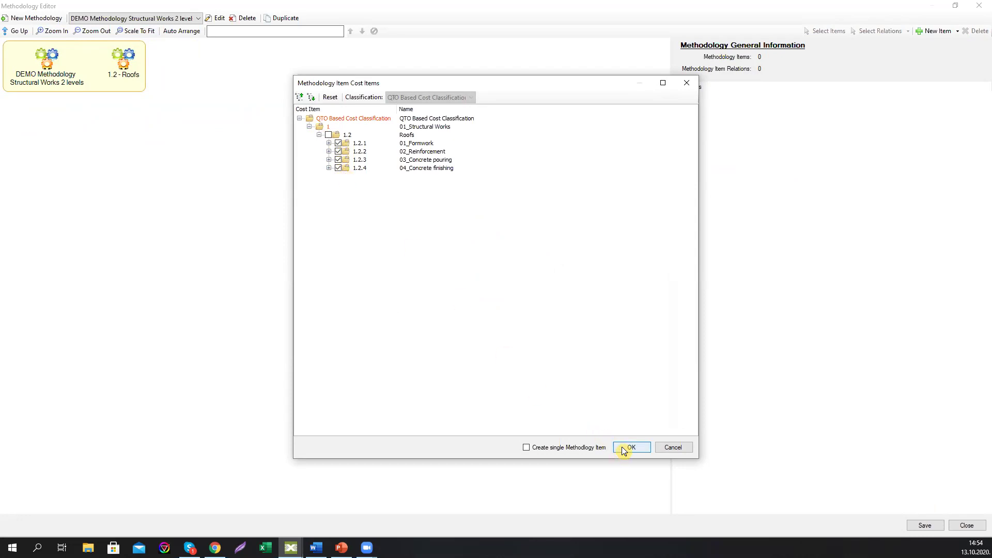
{"action": "left_click", "coordinate": [630, 447]}
Step: Arrange the first three Roofs items in a row and link 01_Formwork to 02_Reinforcement and on to 03_Concrete pouring
{"action": "left_click_drag", "start_coordinate": [57, 177], "coordinate": [134, 111]}
{"action": "left_click_drag", "start_coordinate": [59, 118], "coordinate": [122, 114]}
{"action": "mouse_move", "coordinate": [68, 227]}
{"action": "left_mouse_down"}
{"action": "mouse_move", "coordinate": [203, 140]}
{"action": "mouse_move", "coordinate": [202, 118]}
{"action": "left_mouse_up"}
{"action": "left_click_drag", "start_coordinate": [138, 114], "coordinate": [188, 119]}
Step: Extend the Roofs chain from 03_Concrete pouring to 04_Concrete finishing and turn off Constructive for all its relations
{"action": "left_click_drag", "start_coordinate": [84, 285], "coordinate": [287, 124]}
{"action": "left_click", "coordinate": [257, 123]}
{"action": "left_click", "coordinate": [416, 221]}
{"action": "left_click", "coordinate": [878, 31]}
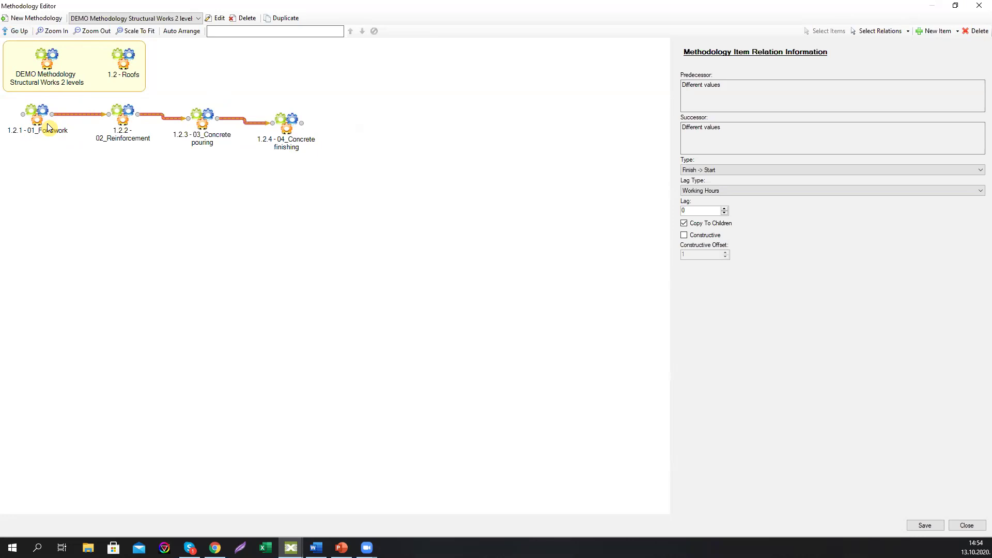
Step: Inside 1.6 - Structural Foundations, create separate linked items for 01_Foundation piles, 02_Formwork, 03_Reinforcement, 04_Concrete pouring and 05_Concrete finishing
{"action": "left_click", "coordinate": [19, 32]}
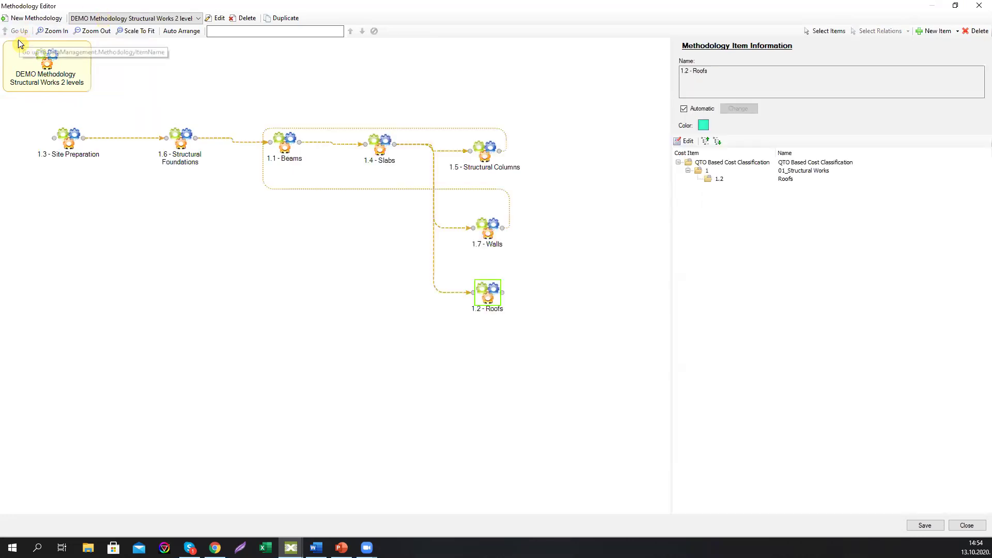
{"action": "double_click", "coordinate": [185, 147]}
{"action": "right_click", "coordinate": [195, 148]}
{"action": "mouse_move", "coordinate": [231, 153]}
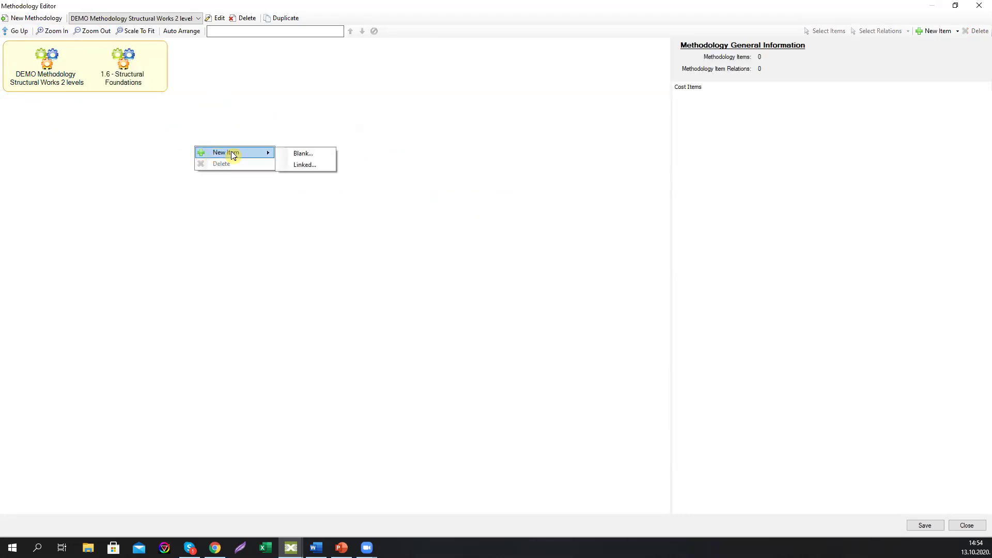
{"action": "left_click", "coordinate": [298, 165]}
{"action": "left_click", "coordinate": [309, 126]}
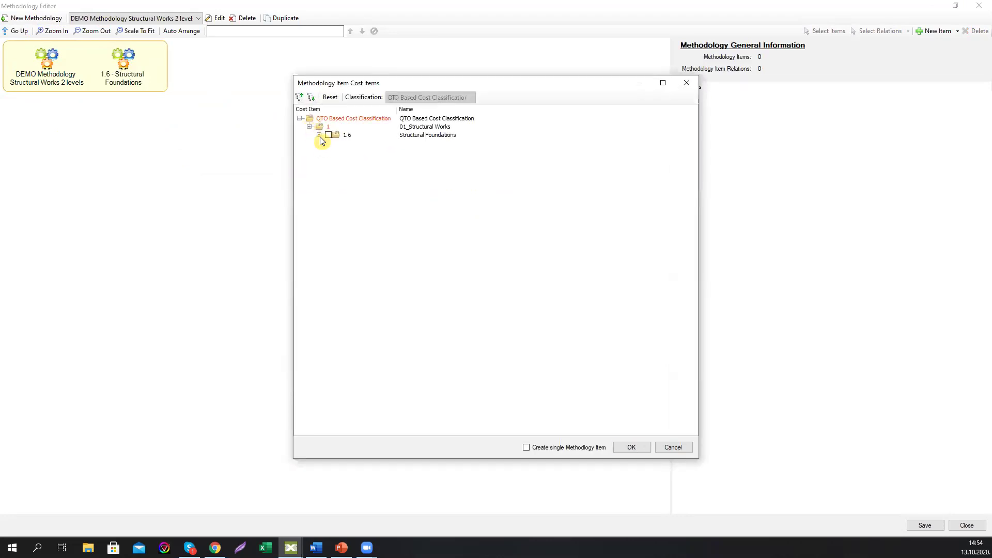
{"action": "left_click", "coordinate": [318, 134]}
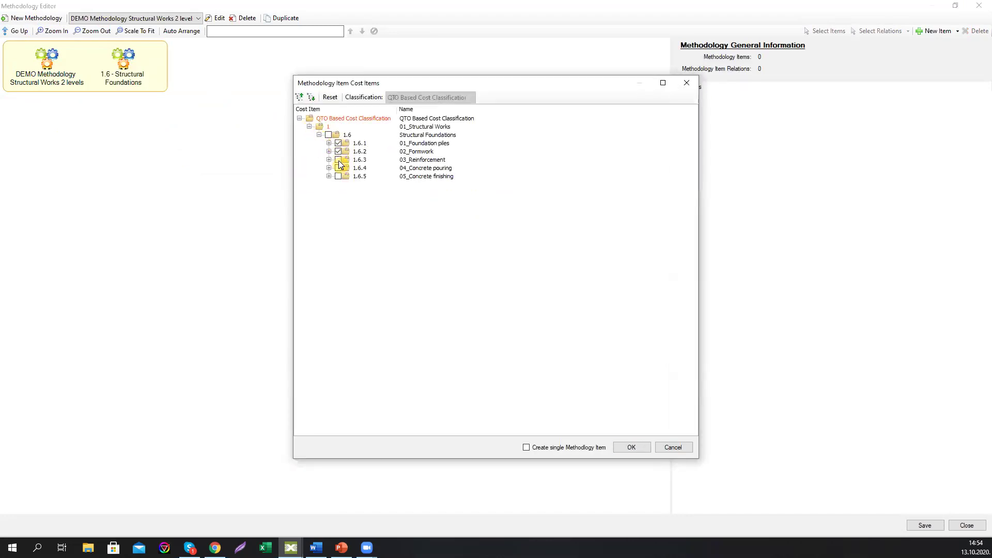
{"action": "left_click", "coordinate": [632, 446]}
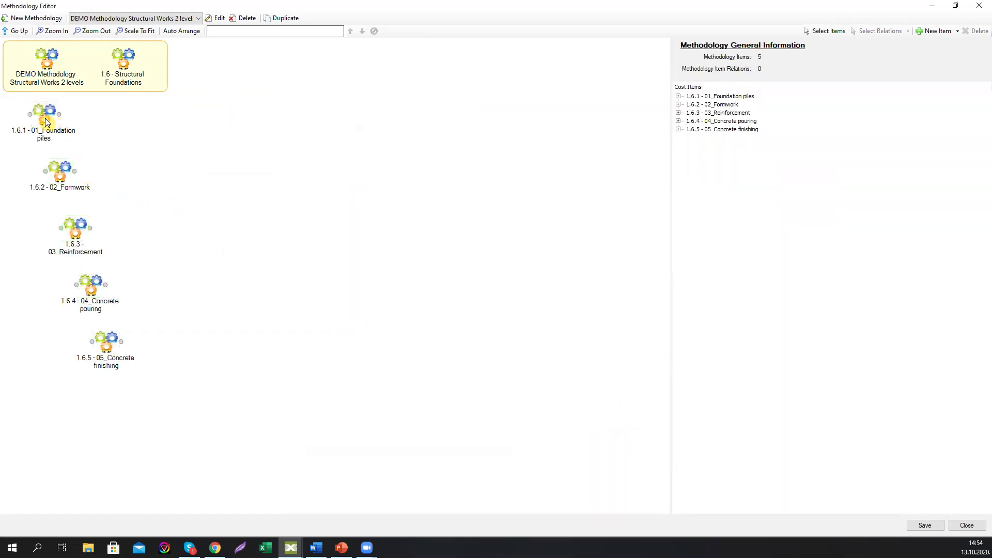
Step: Arrange the Structural Foundations items and link 01_Foundation piles to 02_Formwork and on to 03_Reinforcement
{"action": "left_click_drag", "start_coordinate": [46, 122], "coordinate": [49, 125]}
{"action": "left_click_drag", "start_coordinate": [258, 442], "coordinate": [172, 123]}
{"action": "left_click", "coordinate": [272, 192]}
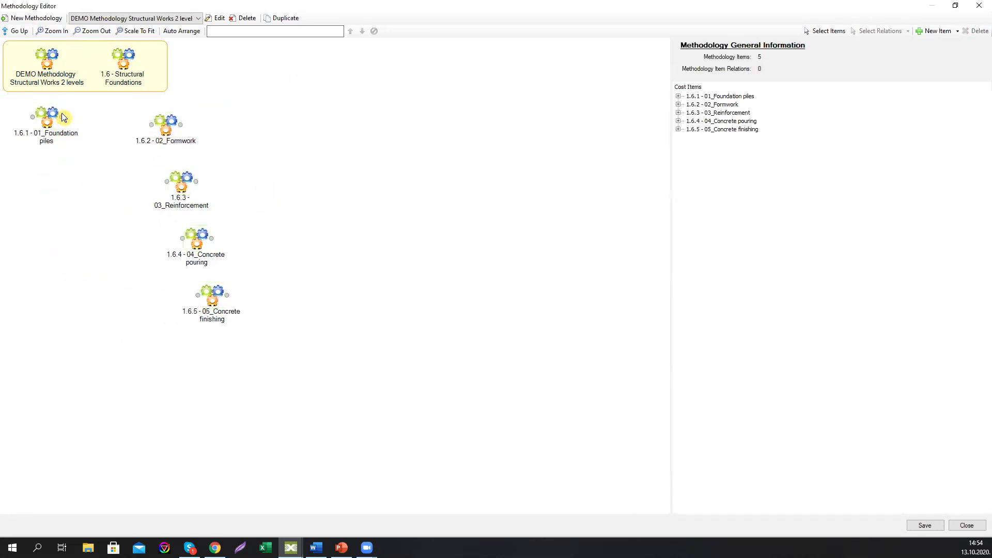
{"action": "left_click", "coordinate": [130, 120]}
{"action": "left_click_drag", "start_coordinate": [188, 198], "coordinate": [269, 142]}
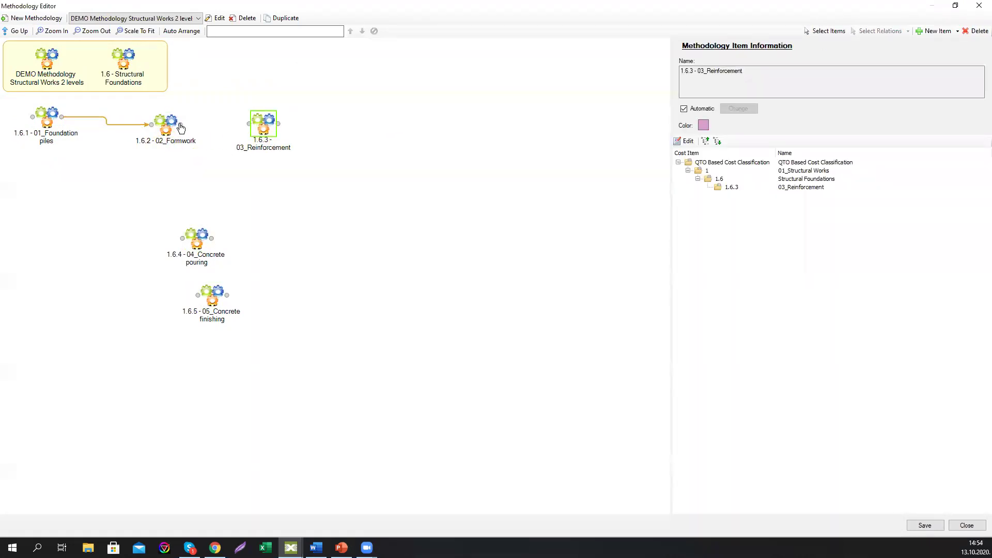
{"action": "left_click_drag", "start_coordinate": [181, 127], "coordinate": [249, 124]}
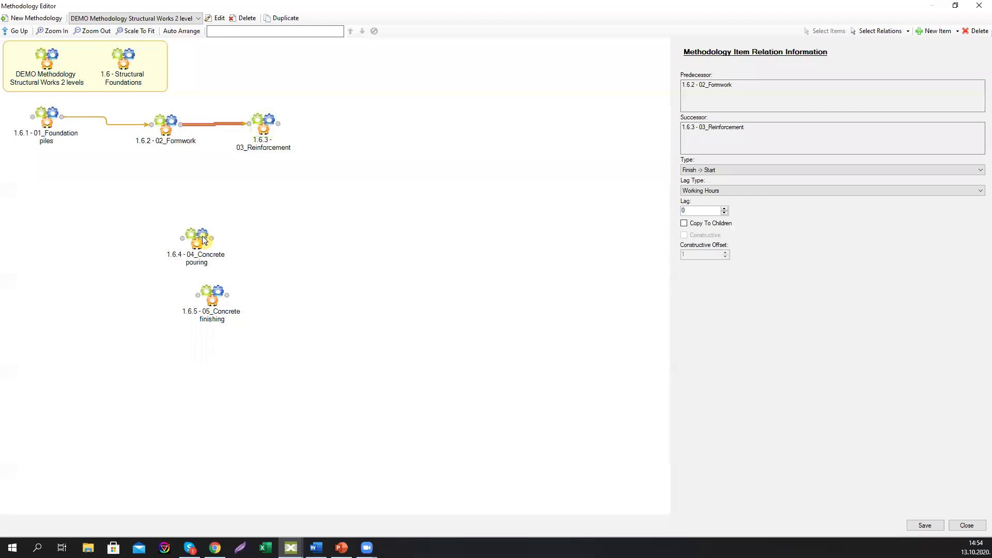
Step: Extend the Structural Foundations chain from 03_Reinforcement to 04_Concrete pouring and on to 05_Concrete finishing
{"action": "left_click_drag", "start_coordinate": [202, 236], "coordinate": [372, 127]}
{"action": "left_click_drag", "start_coordinate": [278, 123], "coordinate": [352, 131]}
{"action": "left_click_drag", "start_coordinate": [212, 308], "coordinate": [454, 126]}
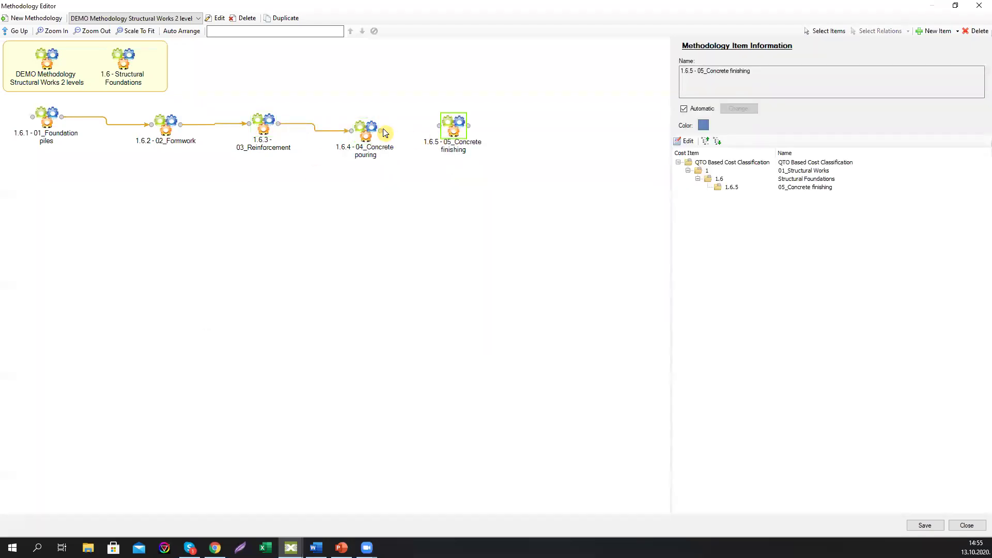
{"action": "left_click", "coordinate": [412, 129]}
Step: Enable Copy To Children with Constructive off for all Structural Foundations relations and save the methodology
{"action": "left_click", "coordinate": [888, 32]}
{"action": "left_click", "coordinate": [684, 223]}
{"action": "left_click", "coordinate": [929, 526]}
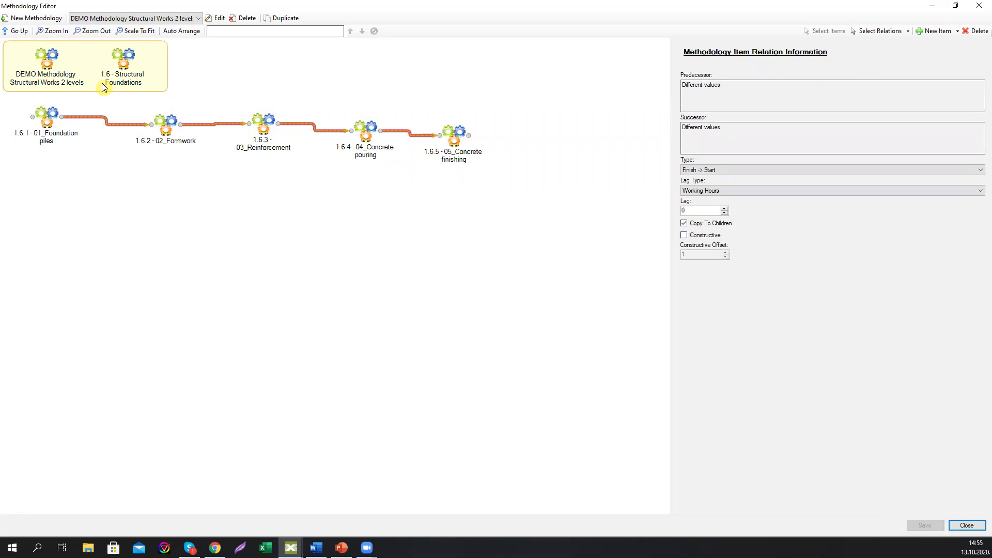
Step: Inside 1.3 - Site Preparation, create a linked item for the 1.3 Site Preparation cost item
{"action": "left_click", "coordinate": [18, 32]}
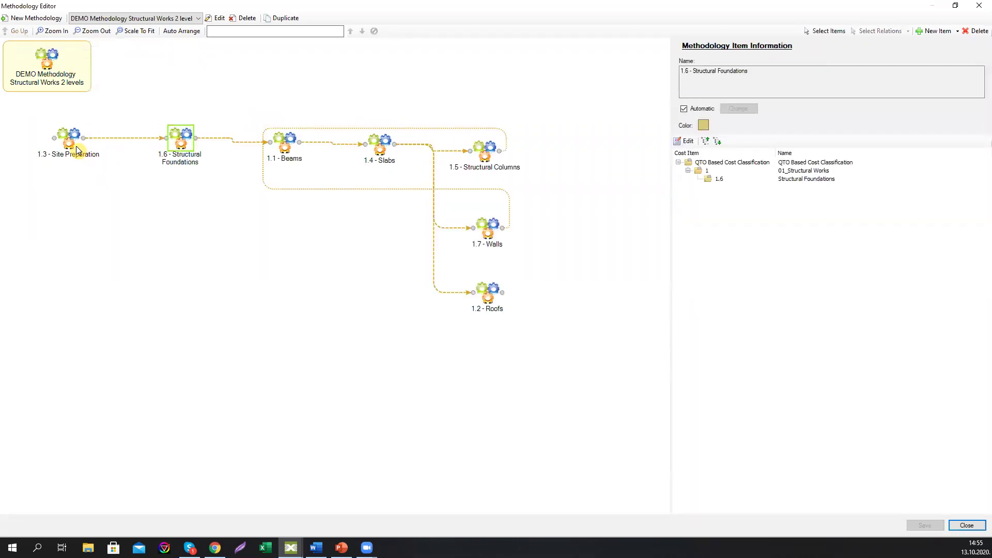
{"action": "double_click", "coordinate": [69, 143]}
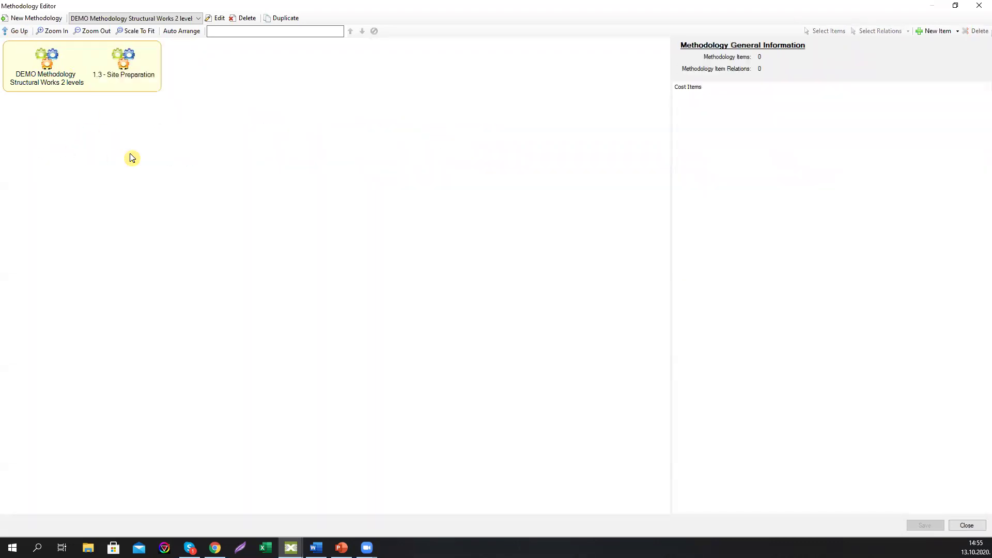
{"action": "right_click", "coordinate": [154, 159]}
{"action": "mouse_move", "coordinate": [154, 159]}
{"action": "left_click", "coordinate": [266, 172]}
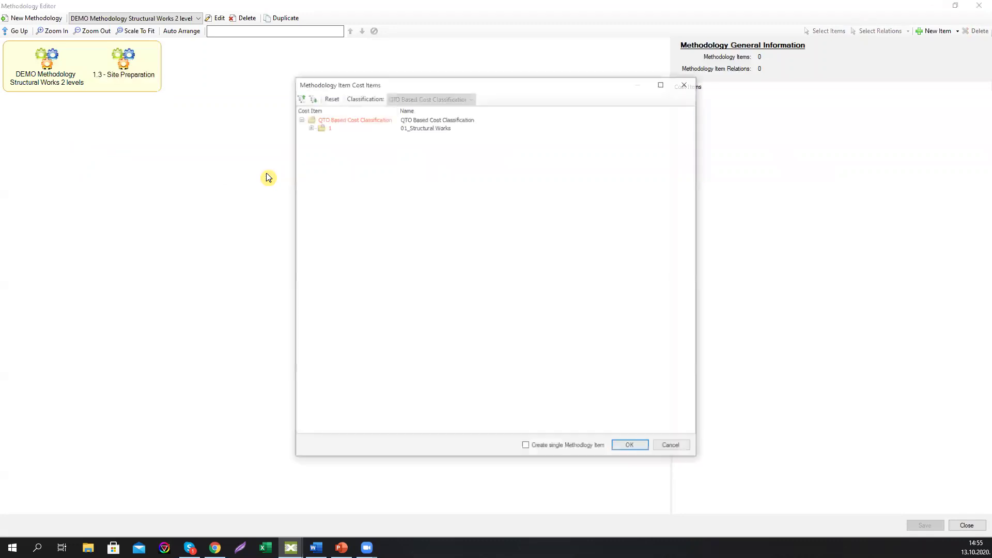
{"action": "left_click", "coordinate": [310, 126]}
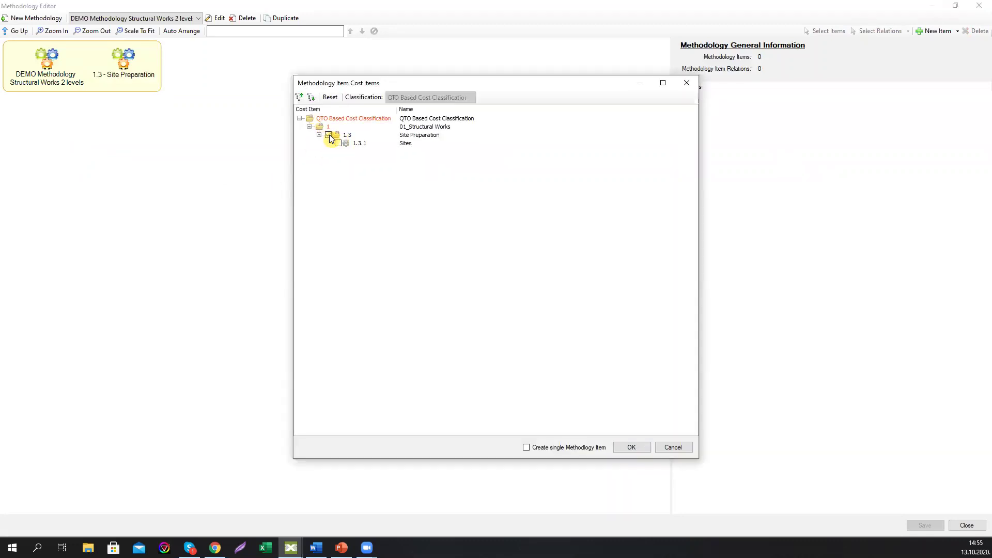
{"action": "left_click", "coordinate": [631, 447]}
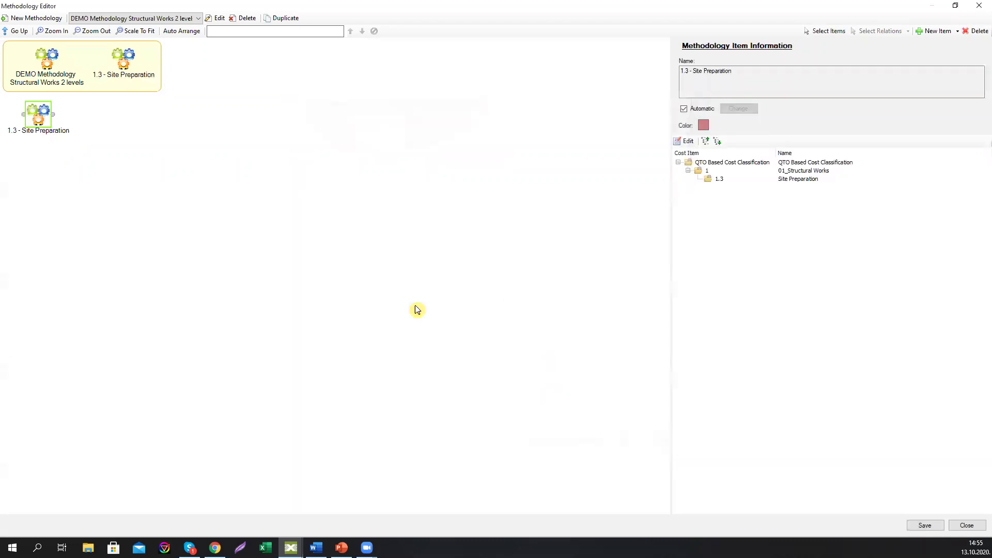
{"action": "left_click", "coordinate": [154, 180]}
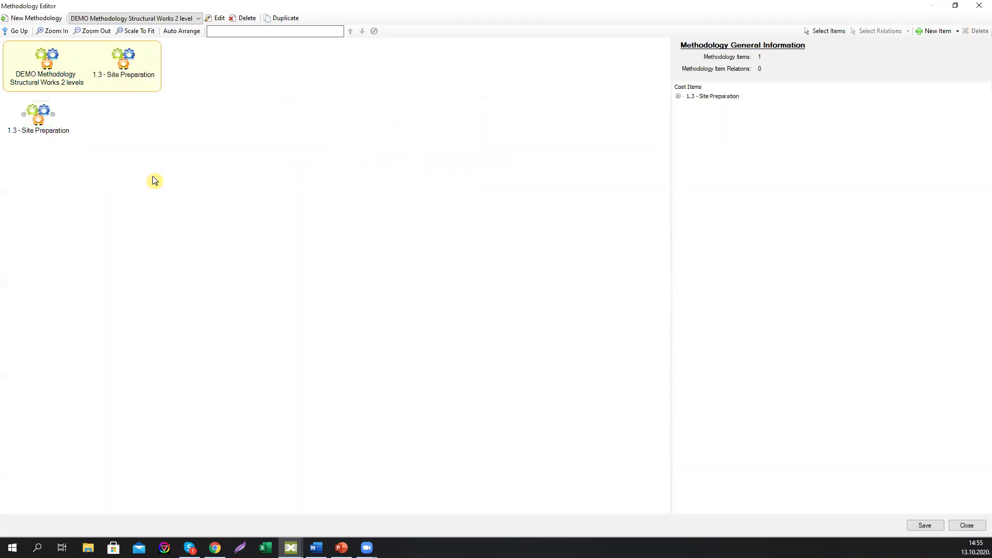
Step: Review the second-level items inside 1.4 - Slabs and 1.1 - Beams, and save the methodology from its top level
{"action": "left_click", "coordinate": [7, 34]}
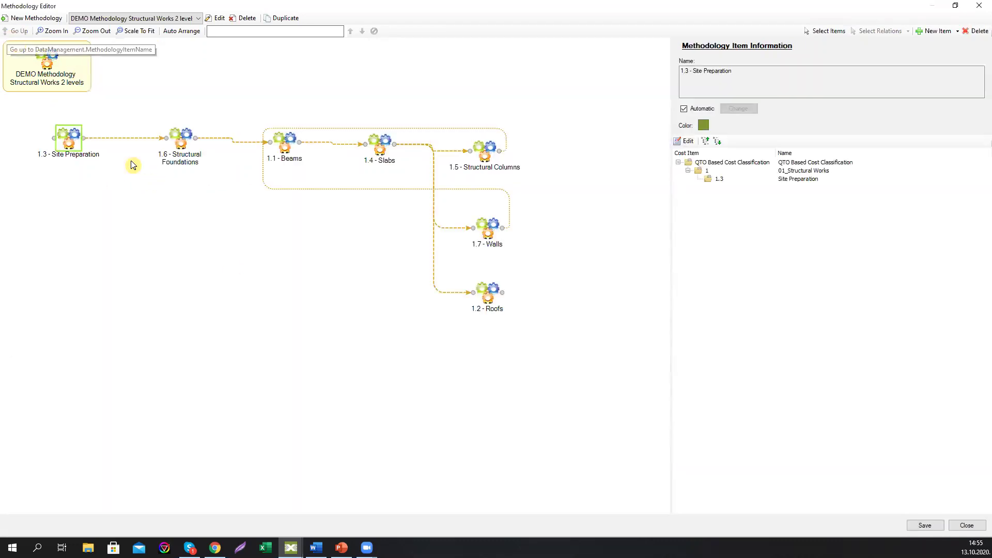
{"action": "double_click", "coordinate": [378, 155]}
{"action": "left_click", "coordinate": [20, 31]}
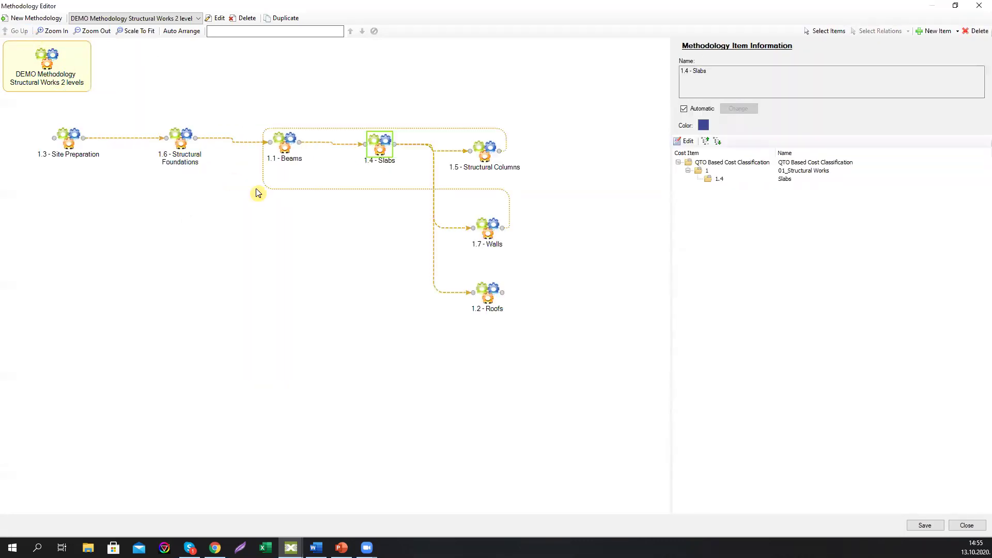
{"action": "double_click", "coordinate": [287, 150]}
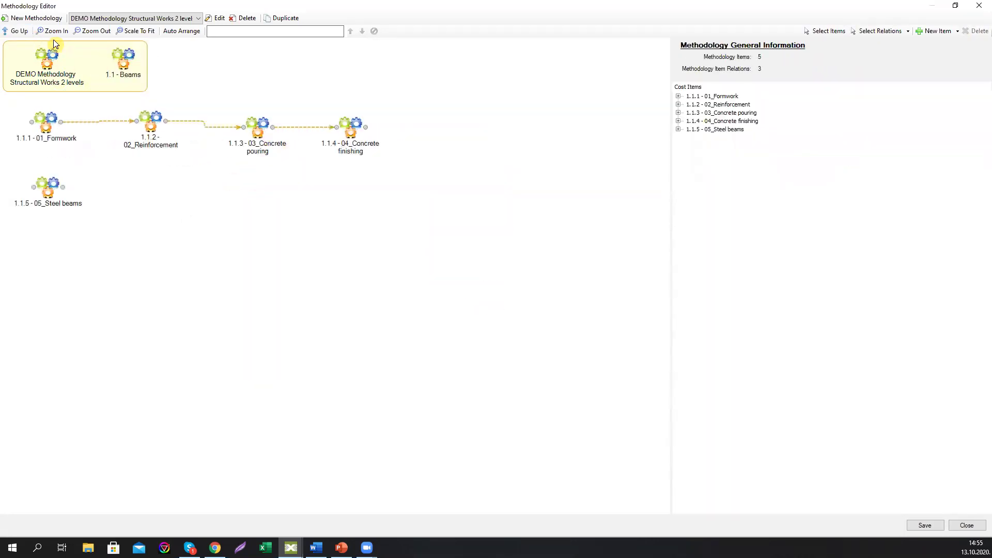
{"action": "left_click", "coordinate": [20, 32]}
{"action": "left_click", "coordinate": [294, 317]}
{"action": "left_click", "coordinate": [925, 525]}
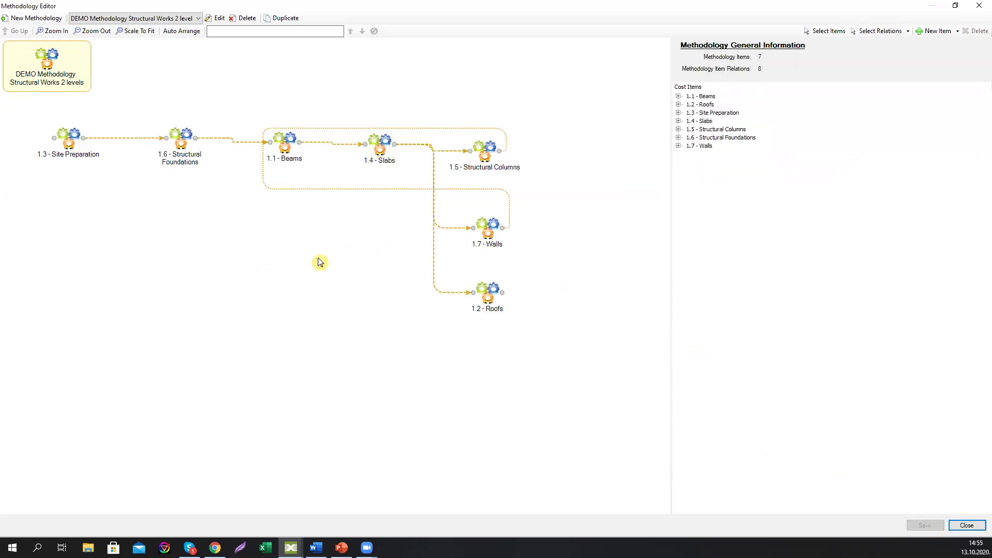
Step: Close the methodology editor and start a new creation template named DEMO Template 2 levels
{"action": "left_click", "coordinate": [978, 7]}
{"action": "left_click", "coordinate": [101, 47]}
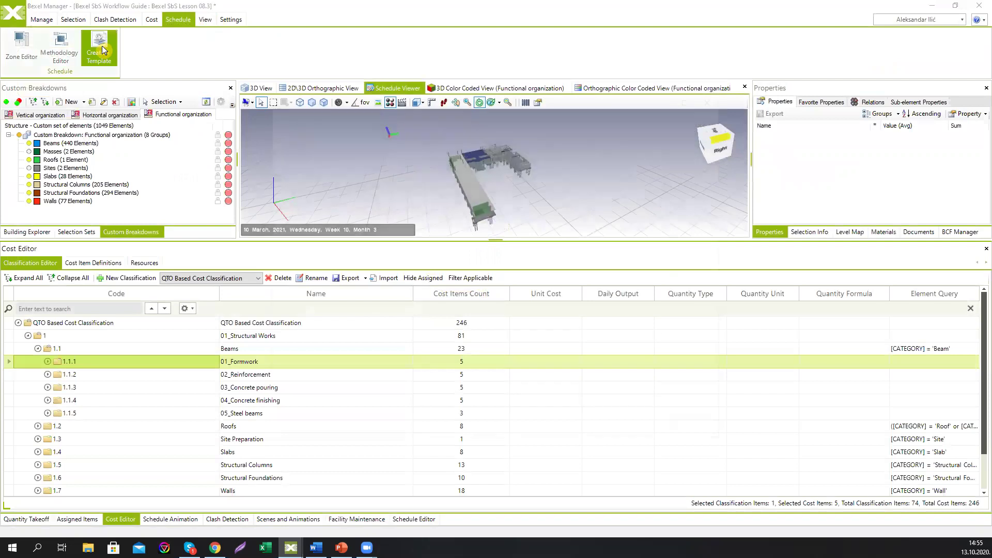
{"action": "left_click", "coordinate": [278, 110]}
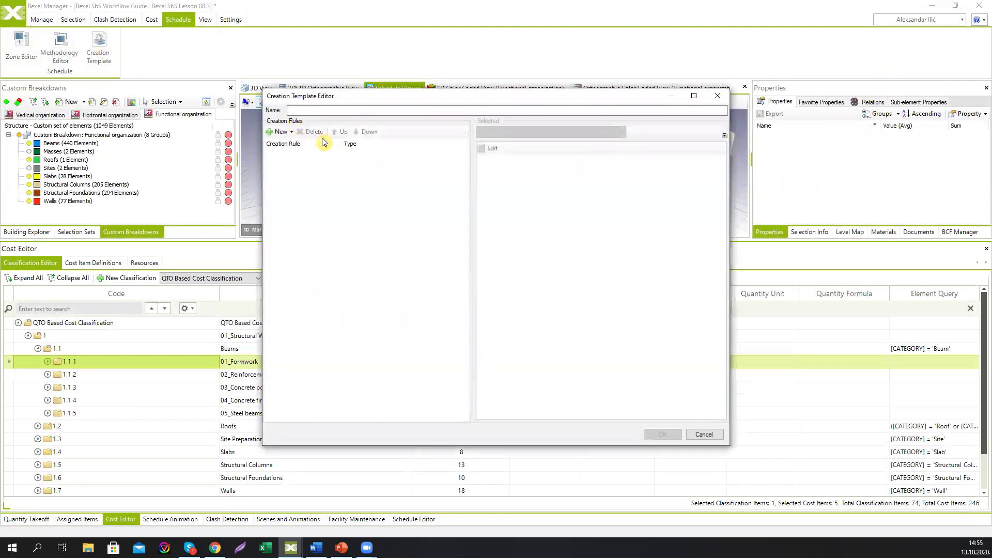
{"action": "left_click", "coordinate": [340, 109]}
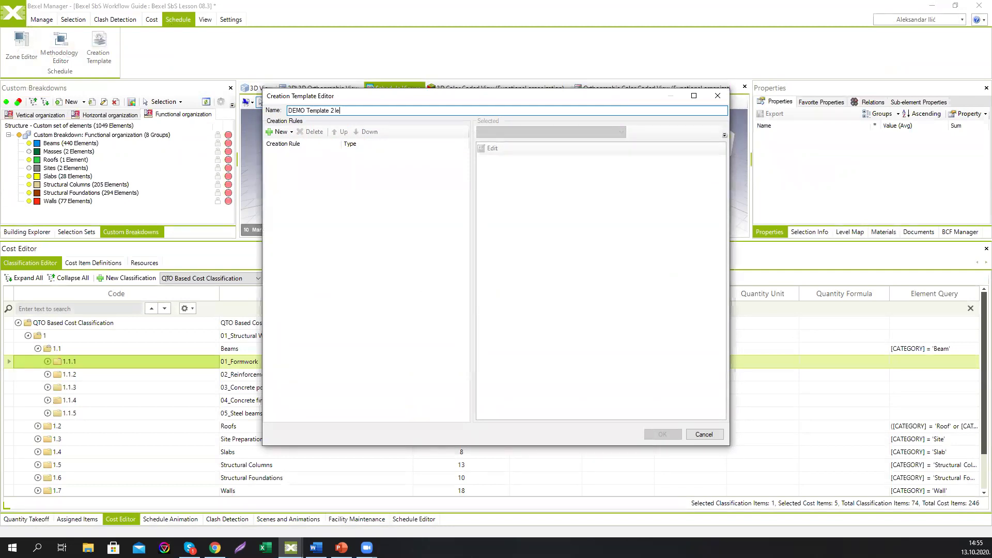
Step: Add a Reference Children Based rule using Methodology Levels for DEMO Methodology Structural Works 2 levels at level 1
{"action": "left_click", "coordinate": [290, 133]}
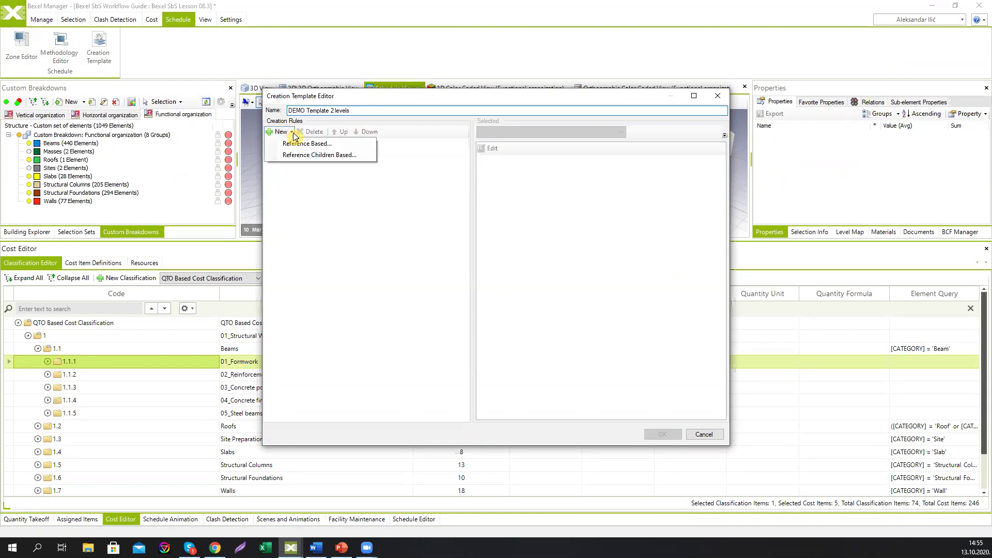
{"action": "left_click", "coordinate": [307, 155]}
{"action": "left_click", "coordinate": [401, 136]}
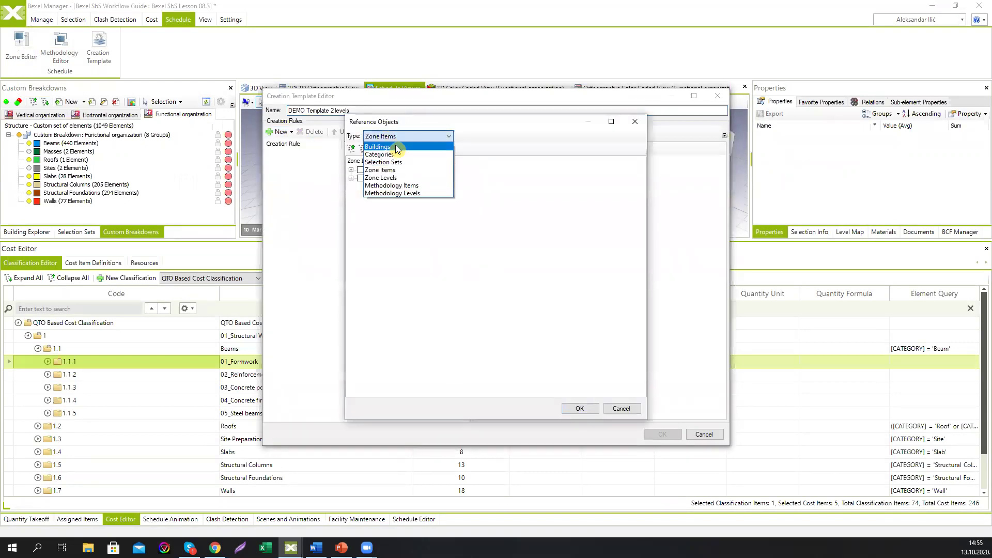
{"action": "left_click", "coordinate": [395, 178]}
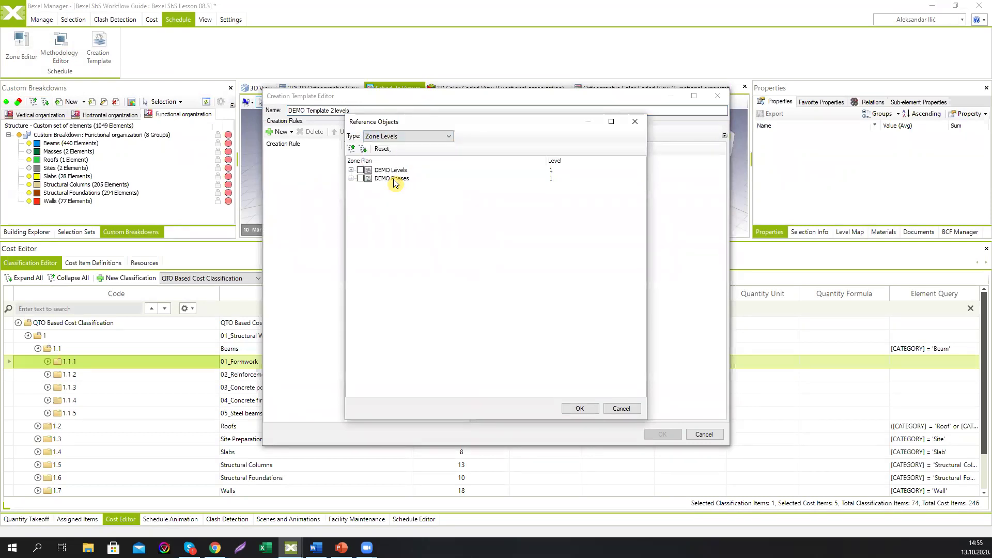
{"action": "left_click", "coordinate": [408, 135]}
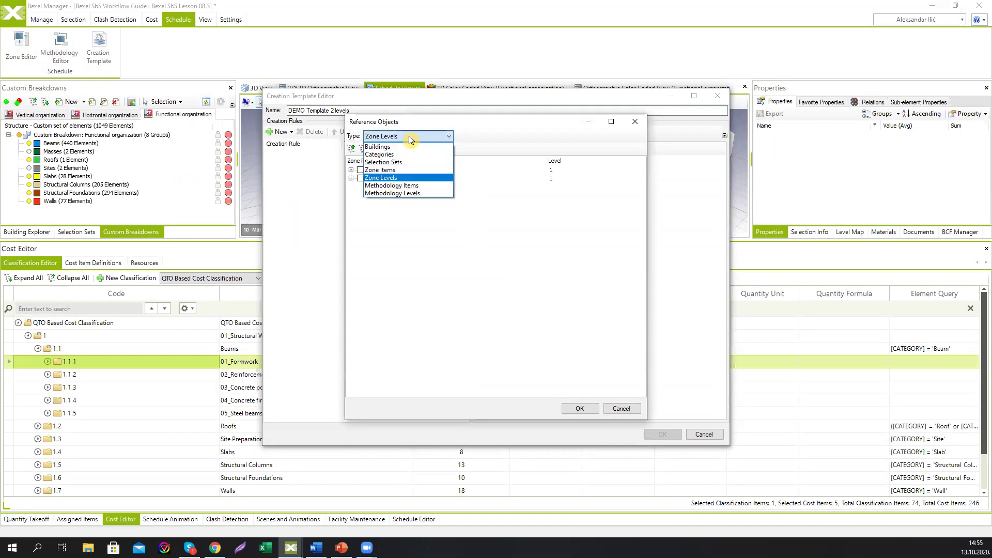
{"action": "left_click", "coordinate": [402, 192]}
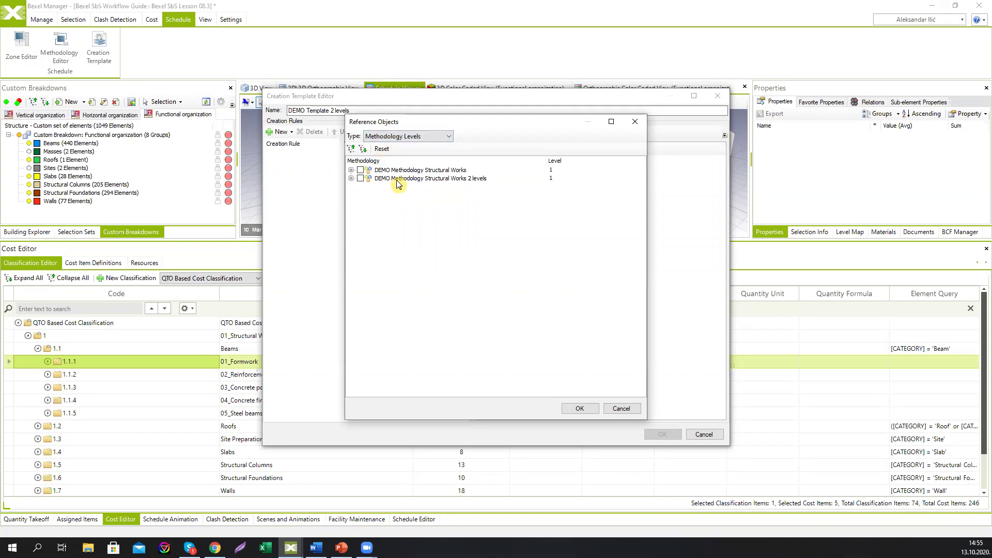
{"action": "left_click", "coordinate": [351, 178]}
{"action": "left_click", "coordinate": [351, 179]}
{"action": "left_click", "coordinate": [360, 178]}
{"action": "left_click", "coordinate": [577, 409]}
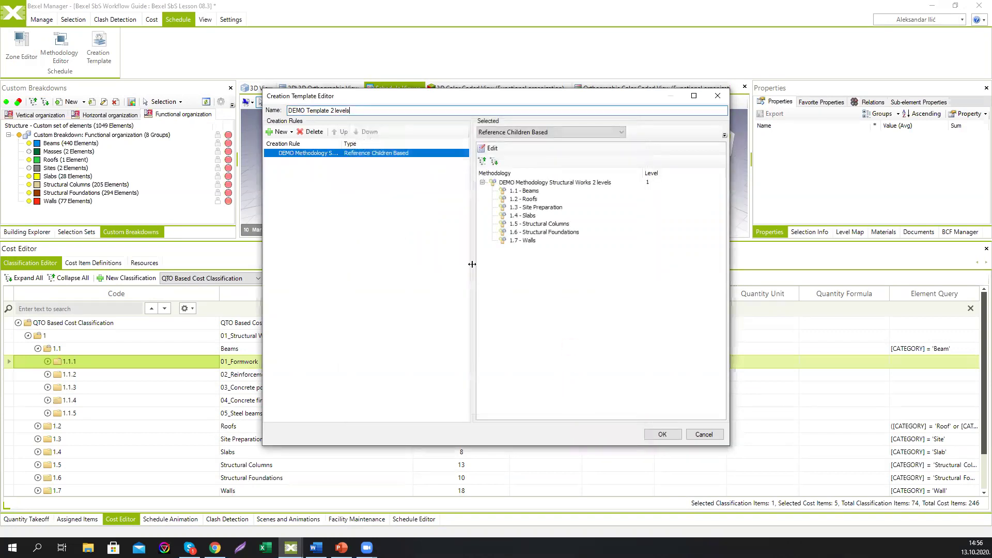
Step: Add a second Reference Children Based rule for DEMO Methodology Structural Works 2 levels with its methodology level set to 2
{"action": "left_click", "coordinate": [282, 132]}
{"action": "left_click", "coordinate": [294, 155]}
{"action": "double_click", "coordinate": [294, 155]}
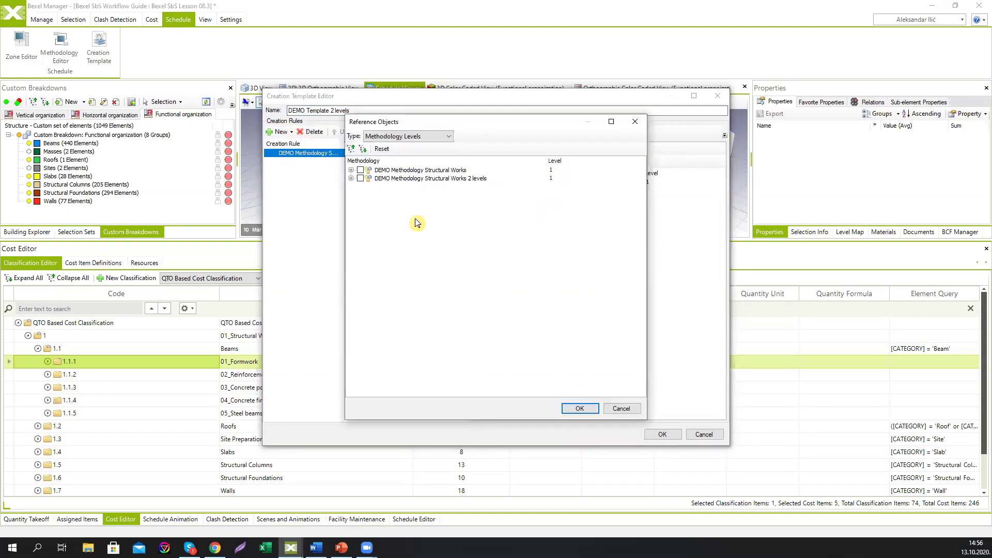
{"action": "left_click", "coordinate": [530, 181]}
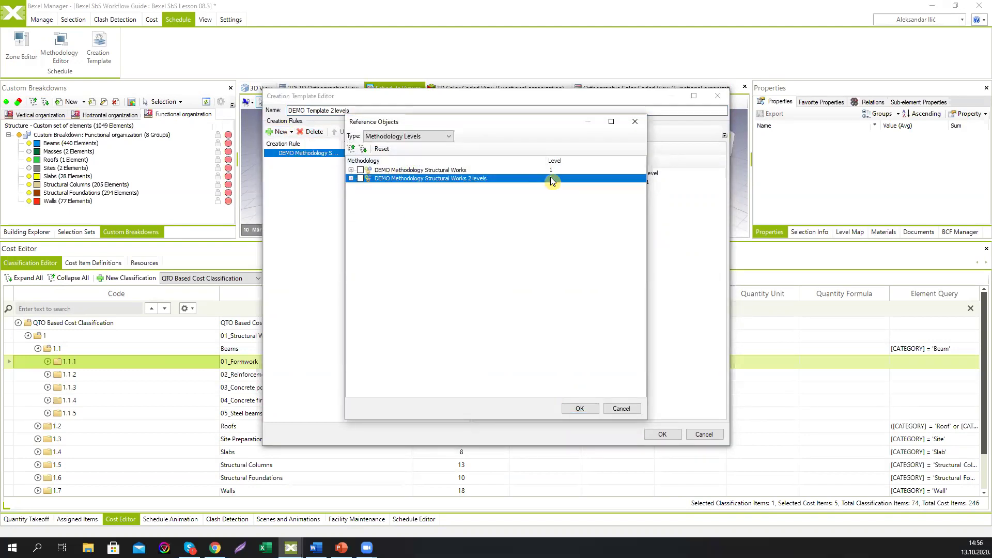
{"action": "left_click", "coordinate": [550, 178]}
{"action": "left_click", "coordinate": [642, 177]}
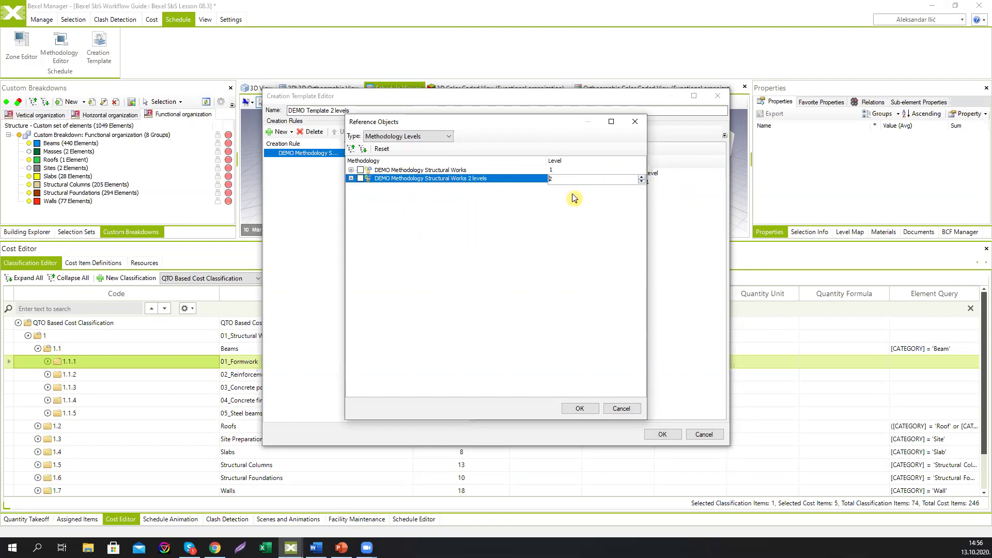
{"action": "left_click", "coordinate": [360, 178]}
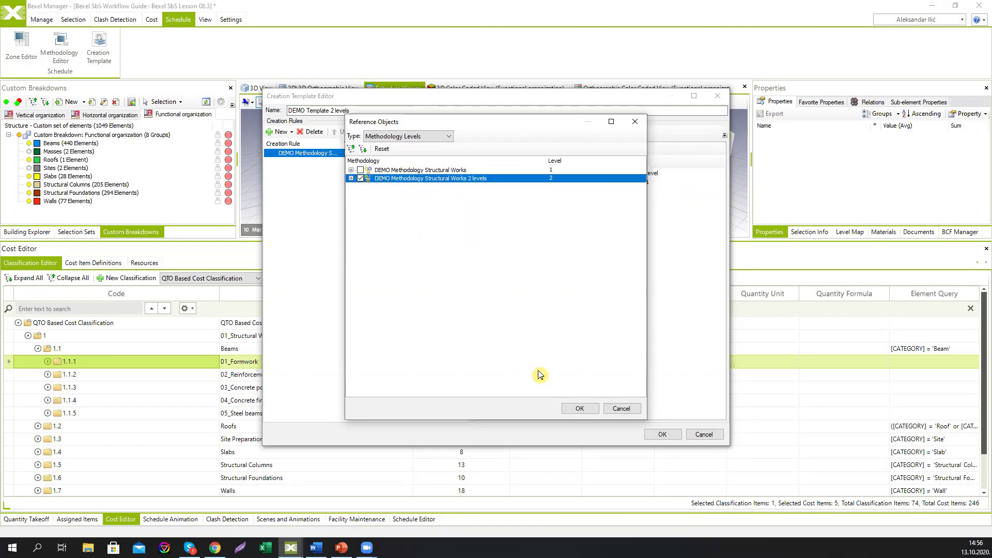
{"action": "left_click", "coordinate": [578, 409]}
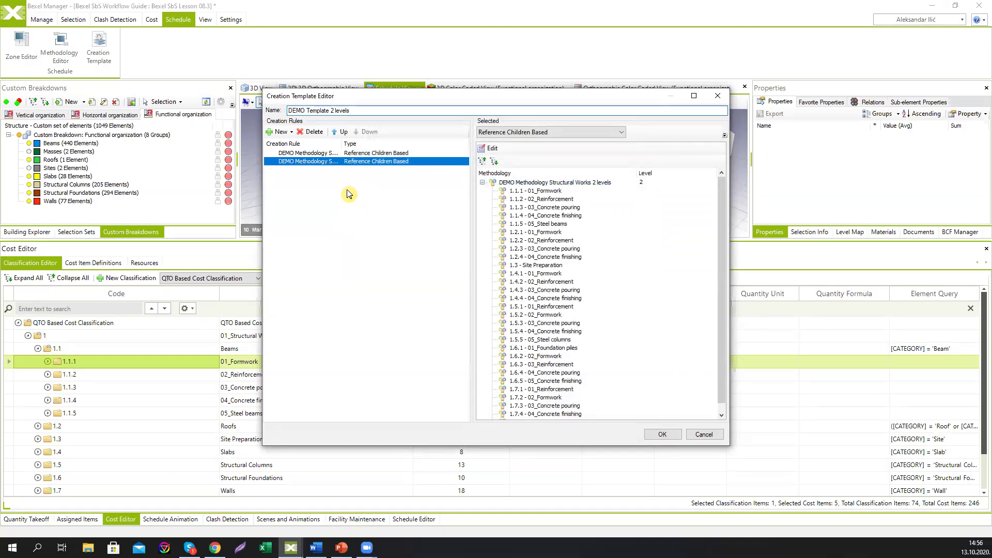
Step: Add a Reference Children Based rule that uses the DEMO Levels zone item
{"action": "left_click", "coordinate": [283, 132]}
{"action": "left_click", "coordinate": [306, 152]}
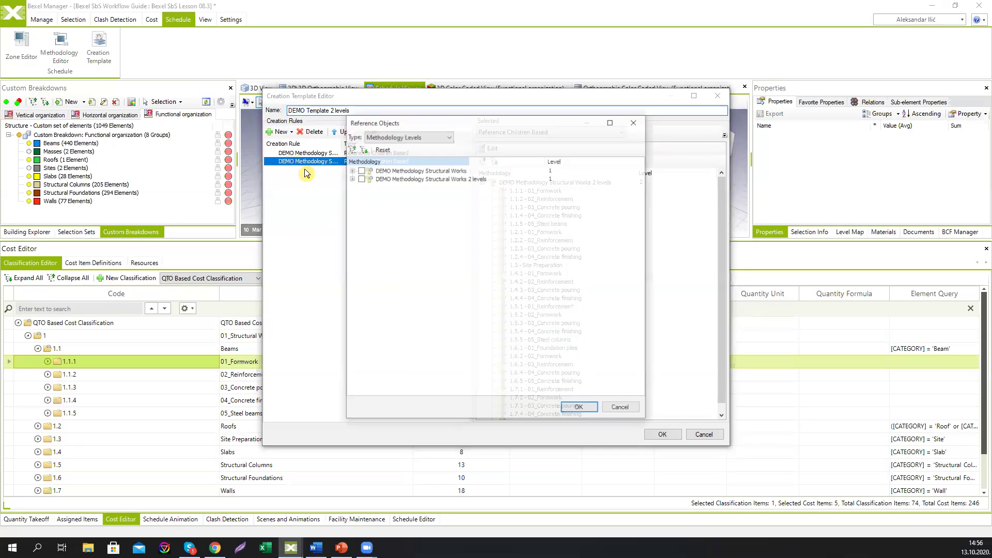
{"action": "left_click", "coordinate": [398, 136]}
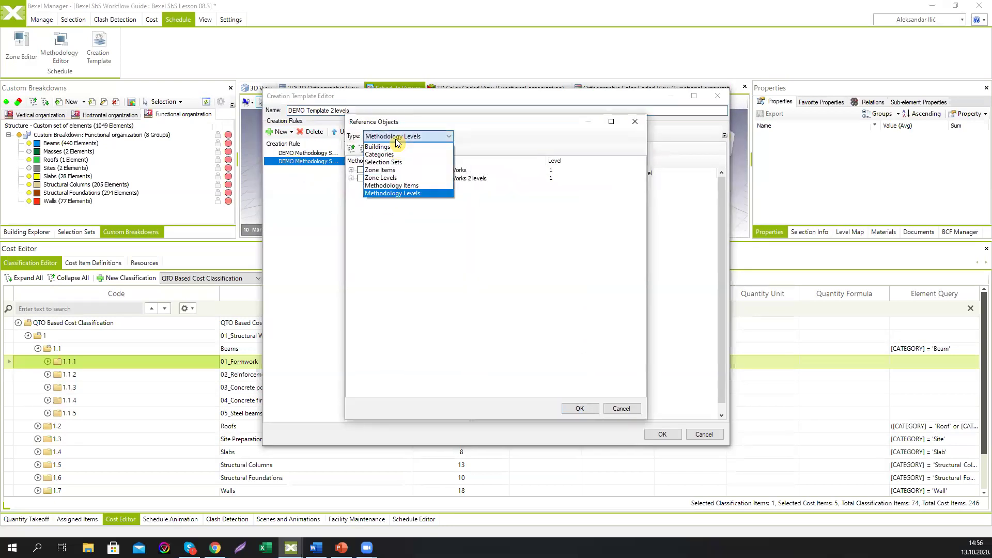
{"action": "left_click", "coordinate": [408, 170]}
{"action": "left_click", "coordinate": [360, 170]}
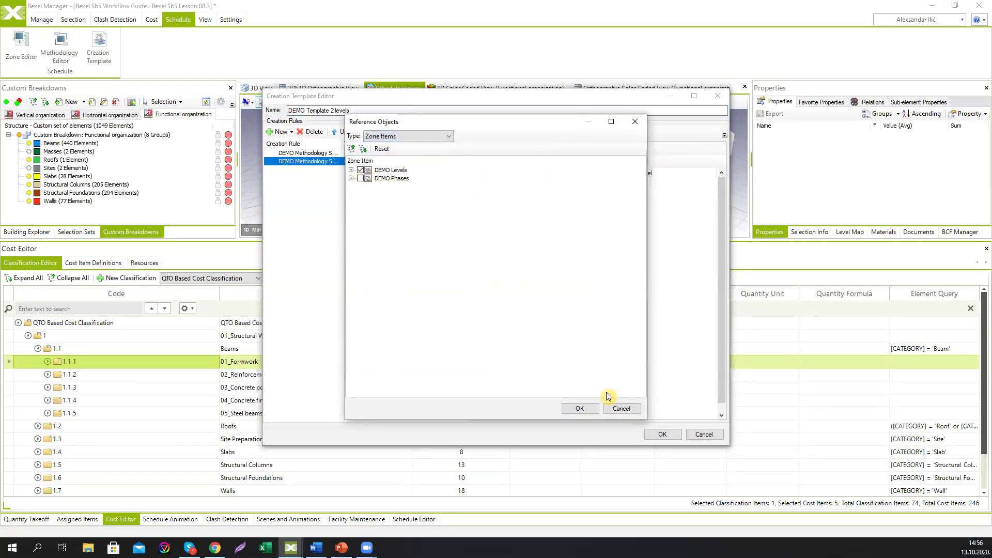
{"action": "left_click", "coordinate": [579, 408]}
Step: Add a Reference Children Based rule for the DEMO Phases zone item, then save the template and close the template manager
{"action": "left_click", "coordinate": [292, 134]}
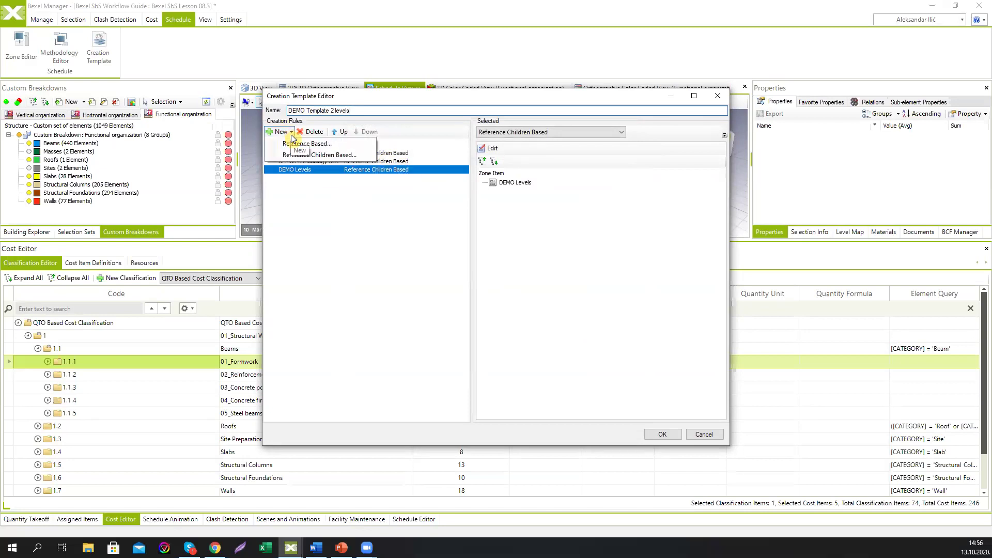
{"action": "left_click", "coordinate": [320, 155]}
{"action": "left_click", "coordinate": [417, 136]}
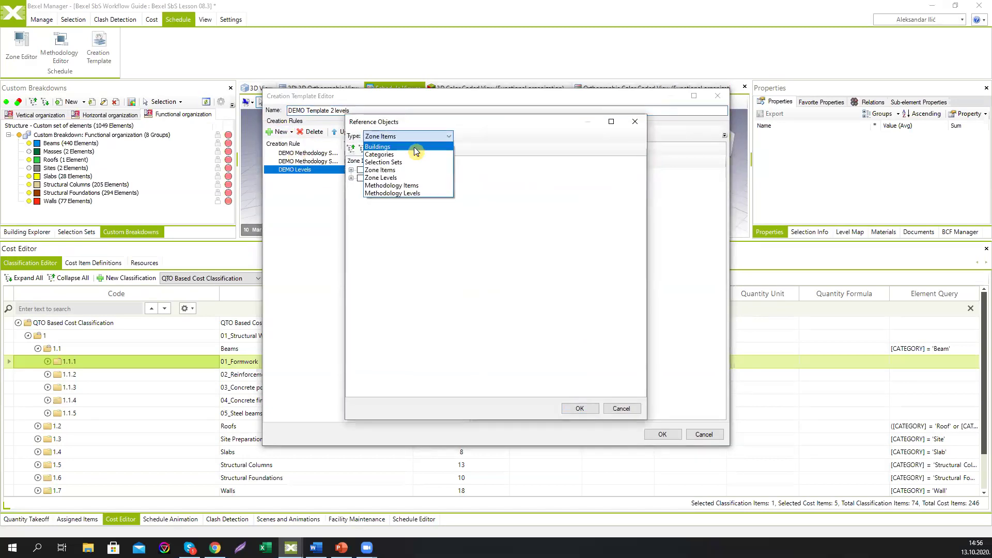
{"action": "left_click", "coordinate": [405, 170]}
{"action": "left_click", "coordinate": [360, 178]}
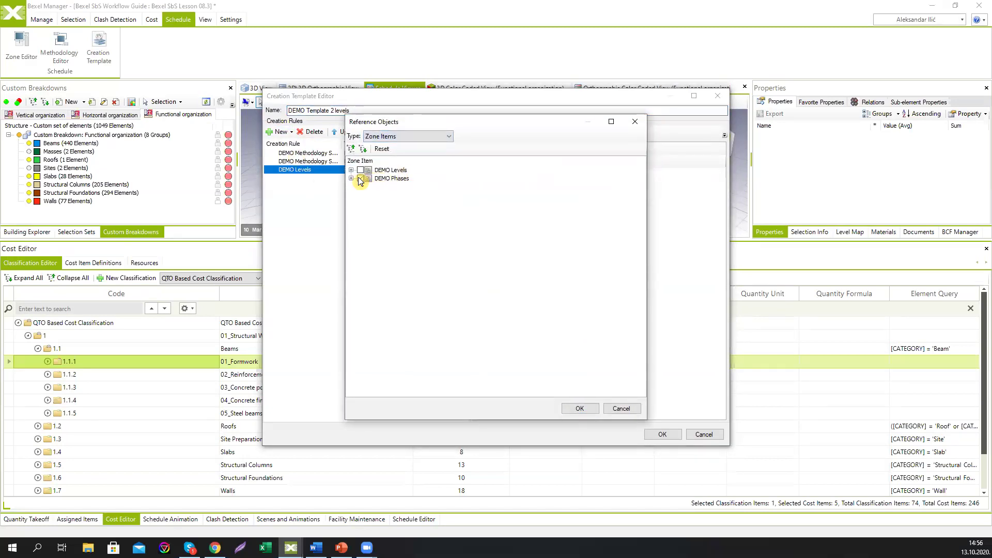
{"action": "left_click", "coordinate": [578, 408]}
{"action": "left_click", "coordinate": [662, 434]}
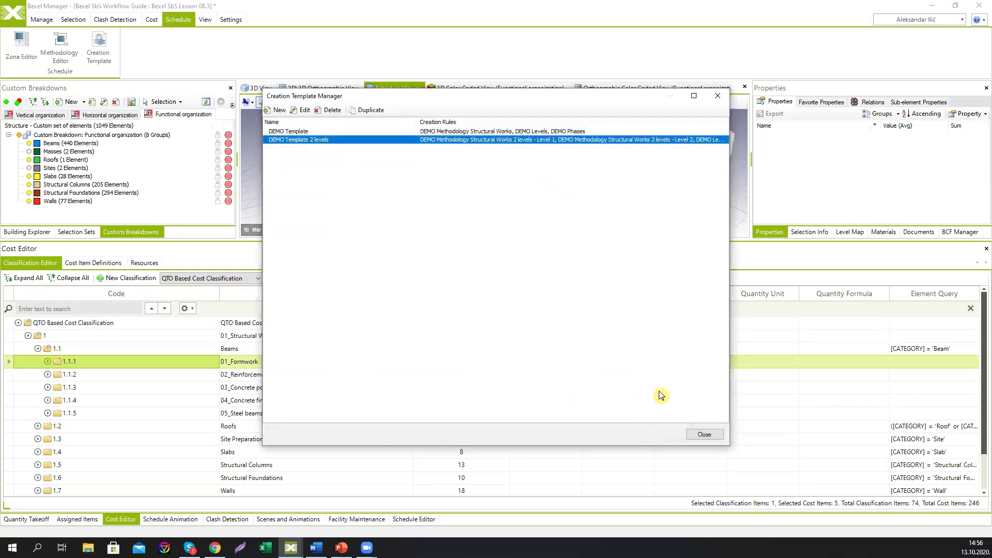
{"action": "left_click", "coordinate": [703, 434]}
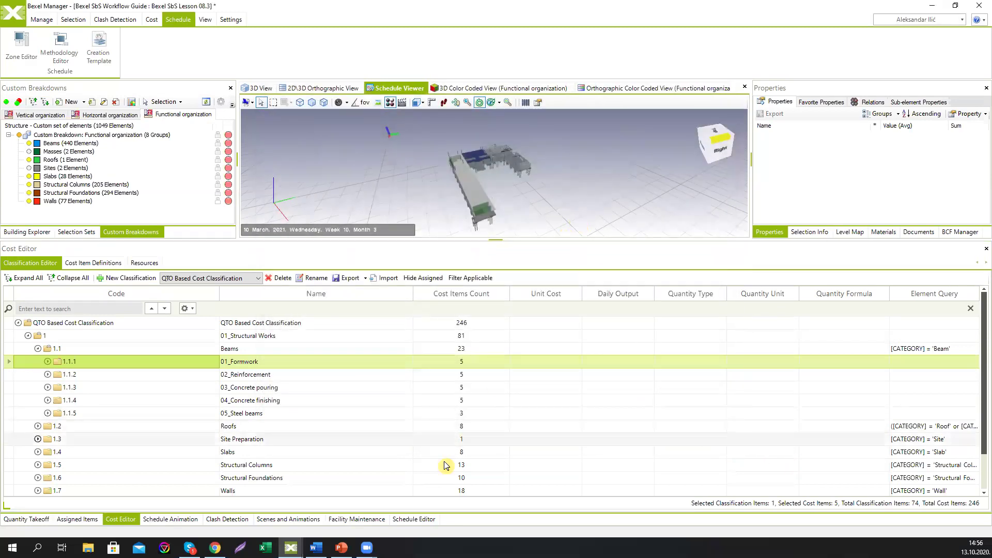
Step: Create a schedule named DEMO Schedule 2 levels using the QTO Based Cost Classification (Auto Assigned) cost version
{"action": "left_click", "coordinate": [424, 519]}
{"action": "left_click", "coordinate": [36, 263]}
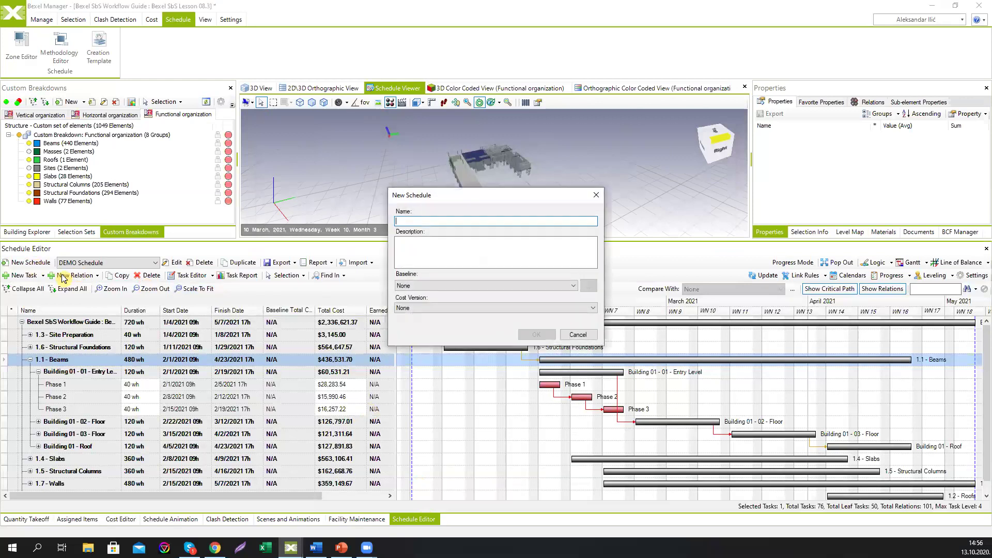
{"action": "type", "text": "DEMO Schedule 2 levels"}
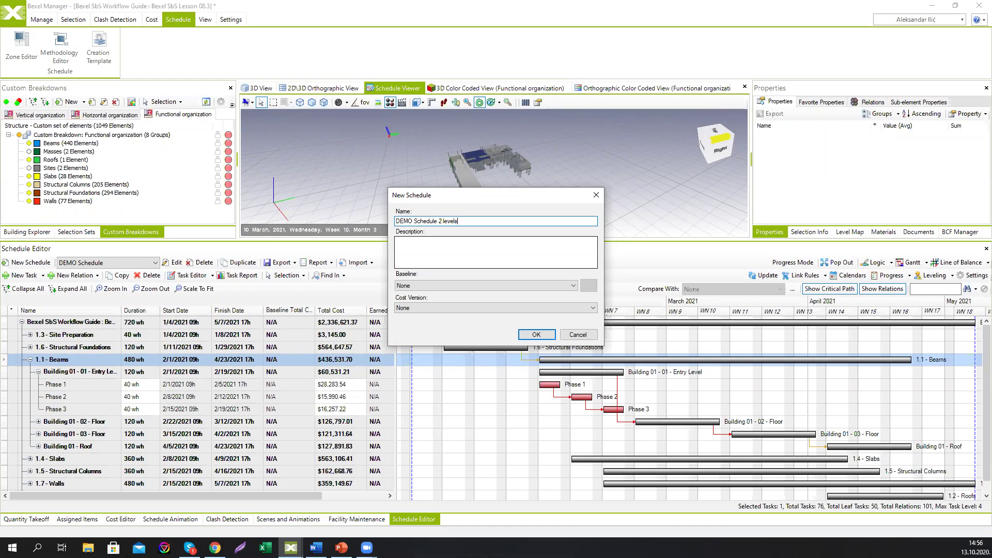
{"action": "left_click", "coordinate": [496, 307]}
{"action": "left_click", "coordinate": [486, 321]}
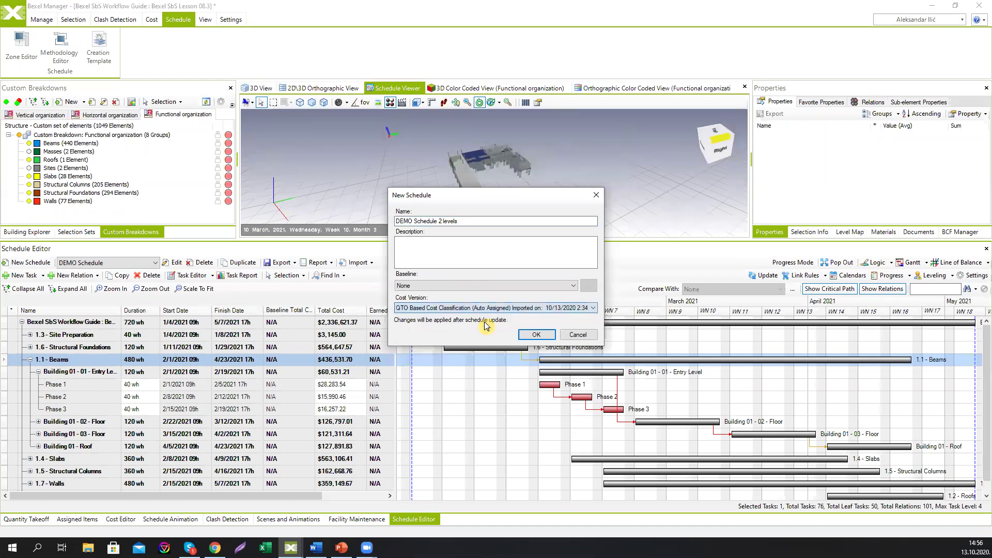
{"action": "left_click", "coordinate": [538, 334]}
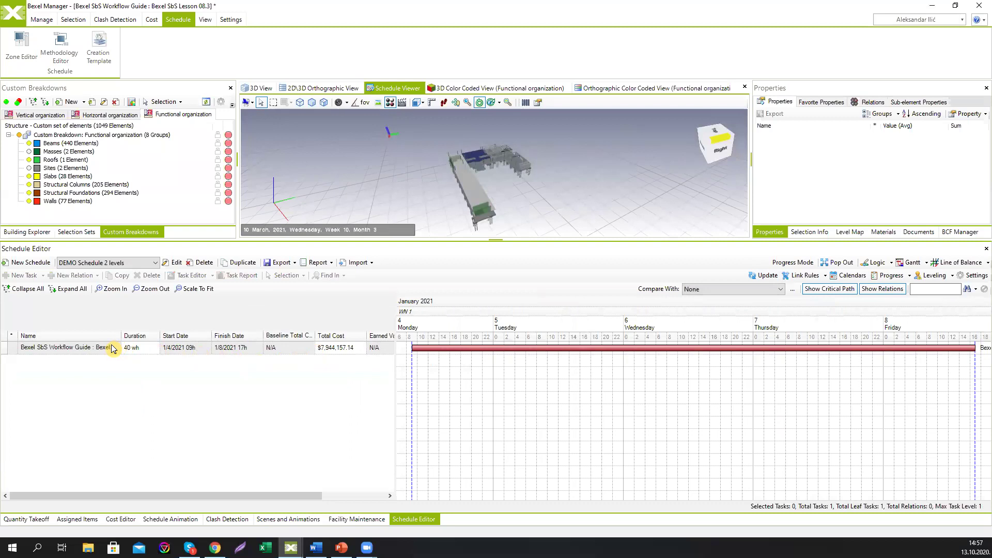
Step: Generate tasks under the schedule's root task with the Creation Wizard, loading the DEMO Template 2 levels template
{"action": "left_click", "coordinate": [111, 347]}
{"action": "right_click", "coordinate": [111, 348]}
{"action": "mouse_move", "coordinate": [173, 406]}
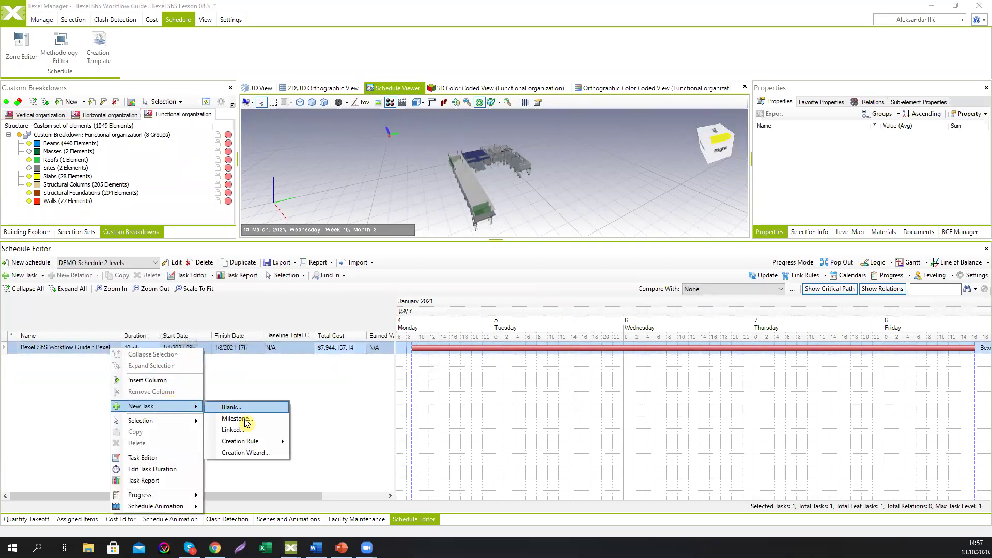
{"action": "left_click", "coordinate": [250, 452]}
{"action": "left_click", "coordinate": [445, 152]}
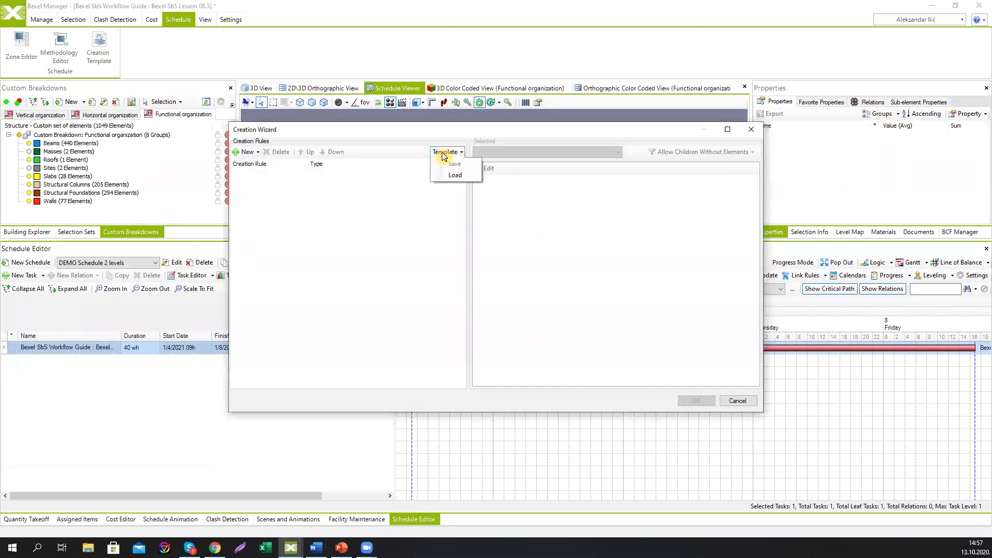
{"action": "left_click", "coordinate": [454, 176]}
{"action": "left_click", "coordinate": [326, 153]}
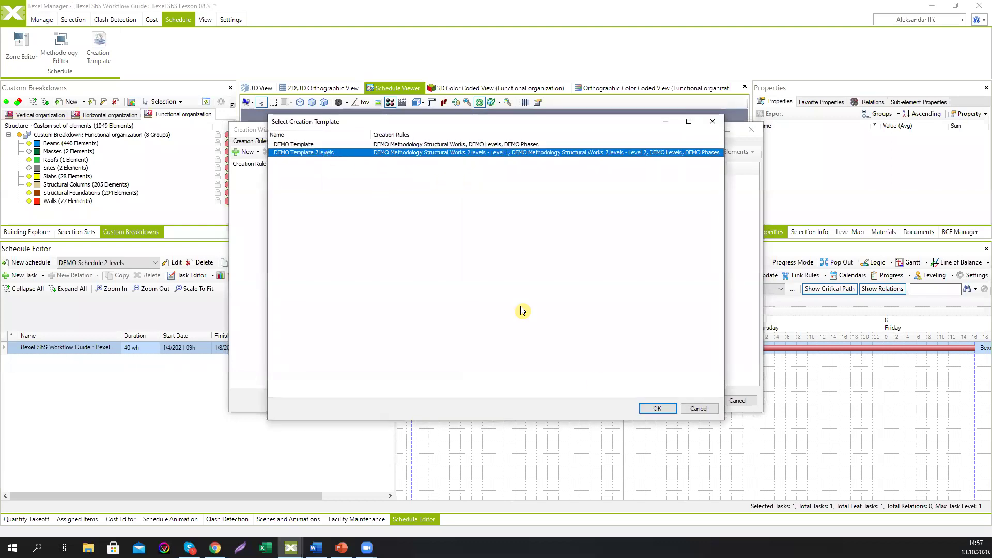
{"action": "left_click", "coordinate": [656, 408]}
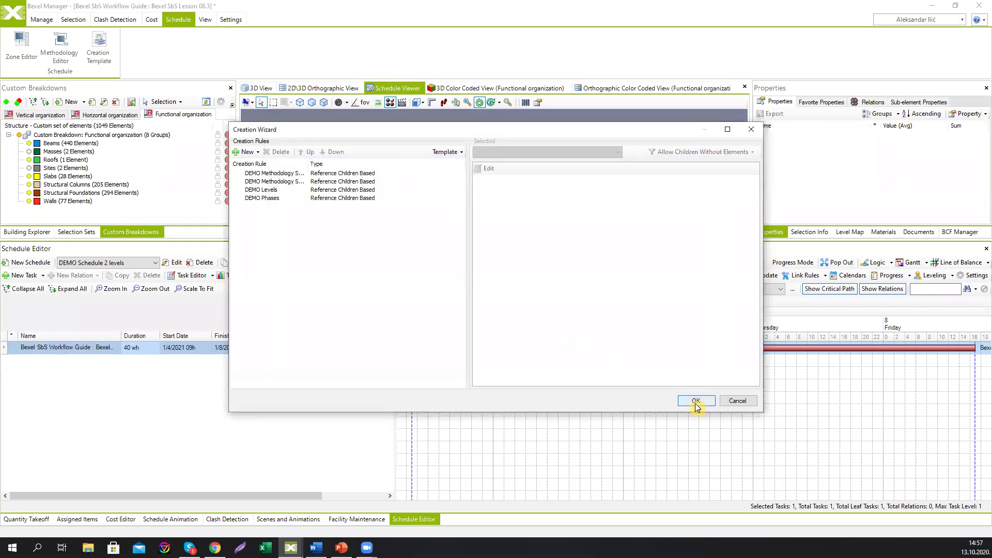
{"action": "left_click", "coordinate": [695, 400]}
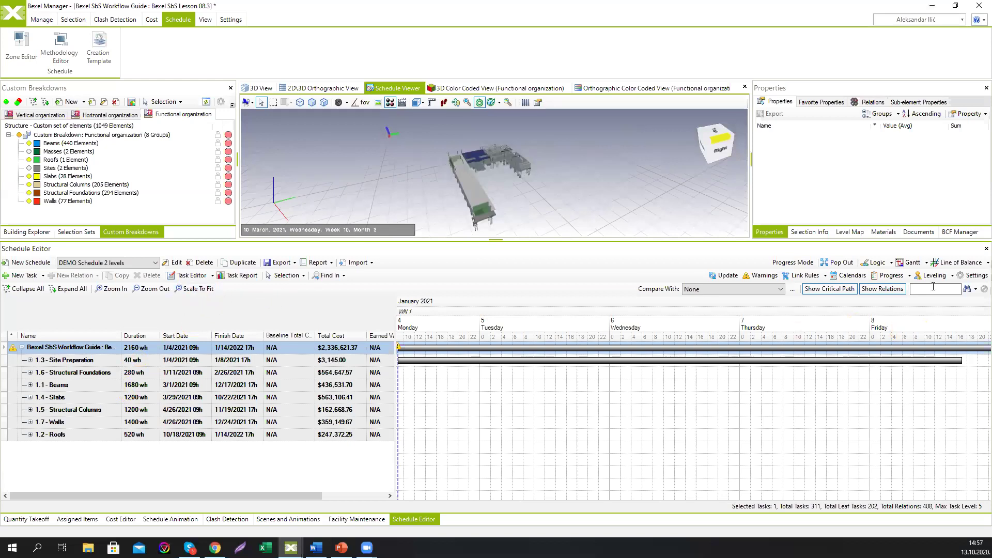
Step: Show the new schedule in a maximized separate window, scaled to fit with all tasks expanded, and examine the task breakdown
{"action": "left_click", "coordinate": [356, 518]}
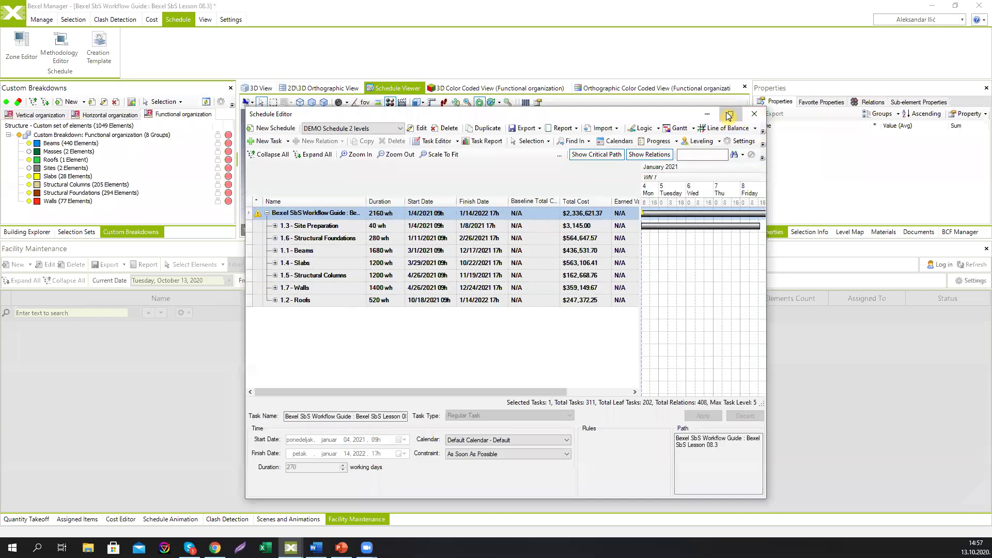
{"action": "left_click", "coordinate": [754, 105]}
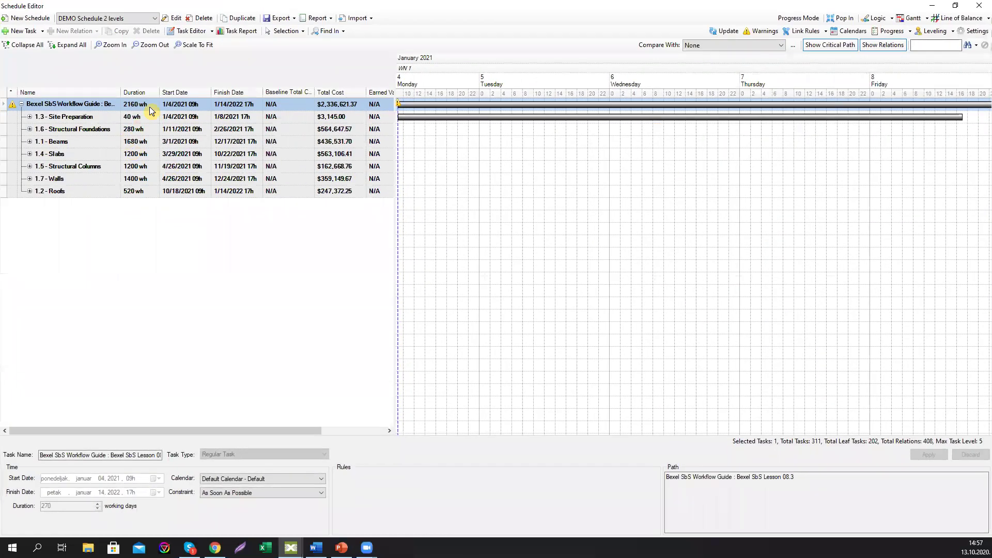
{"action": "left_click", "coordinate": [206, 46]}
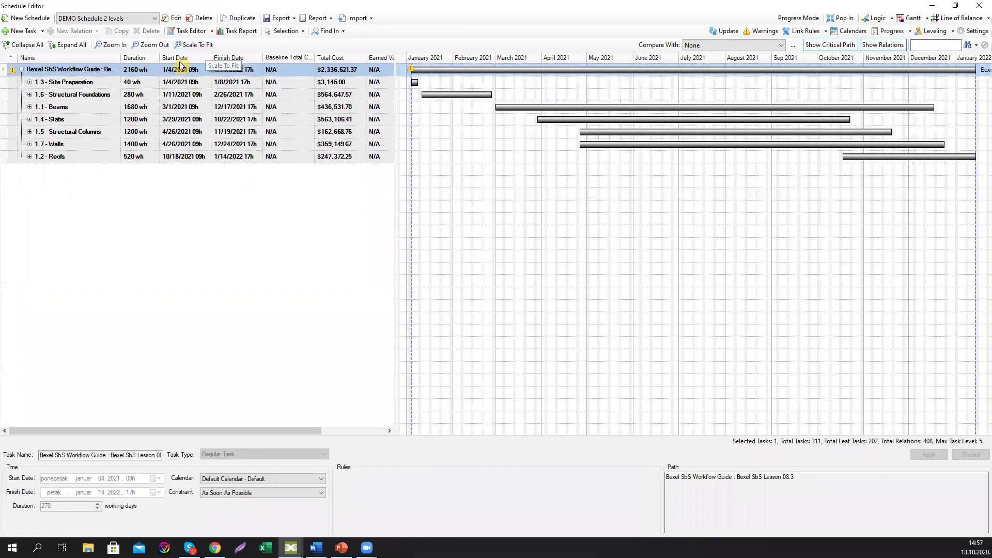
{"action": "left_click", "coordinate": [67, 45]}
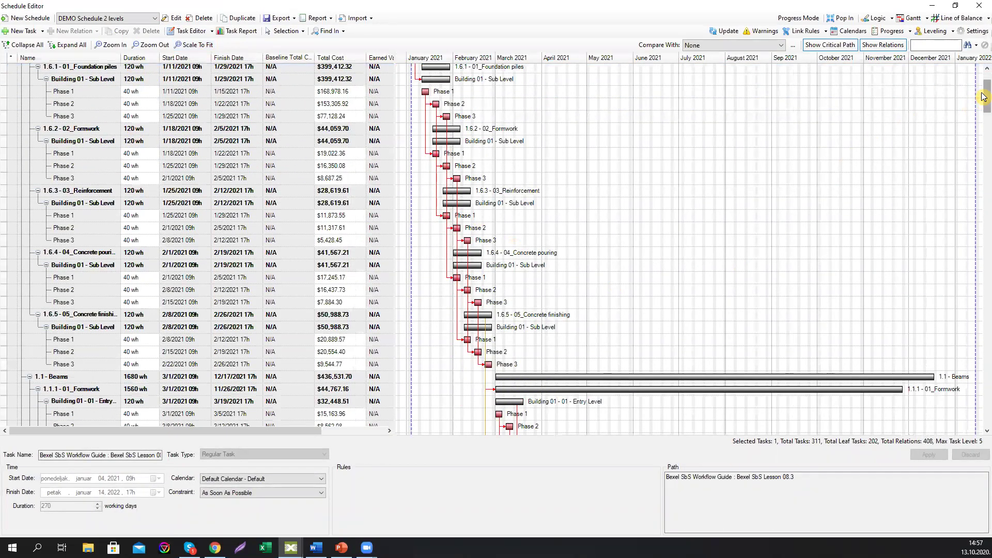
Step: Examine the remaining tasks down to the roofs, then view the schedule as a Line of Balance showing zones up to Level 2
{"action": "left_click_drag", "start_coordinate": [983, 98], "coordinate": [983, 191]}
{"action": "scroll", "coordinate": [983, 191], "scroll_direction": "down", "scroll_amount": 12}
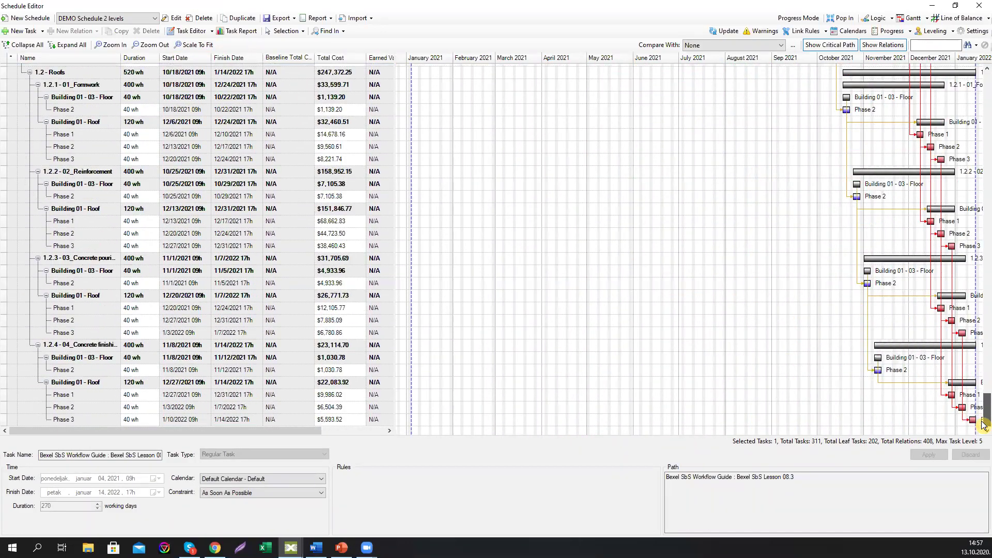
{"action": "left_click", "coordinate": [959, 18]}
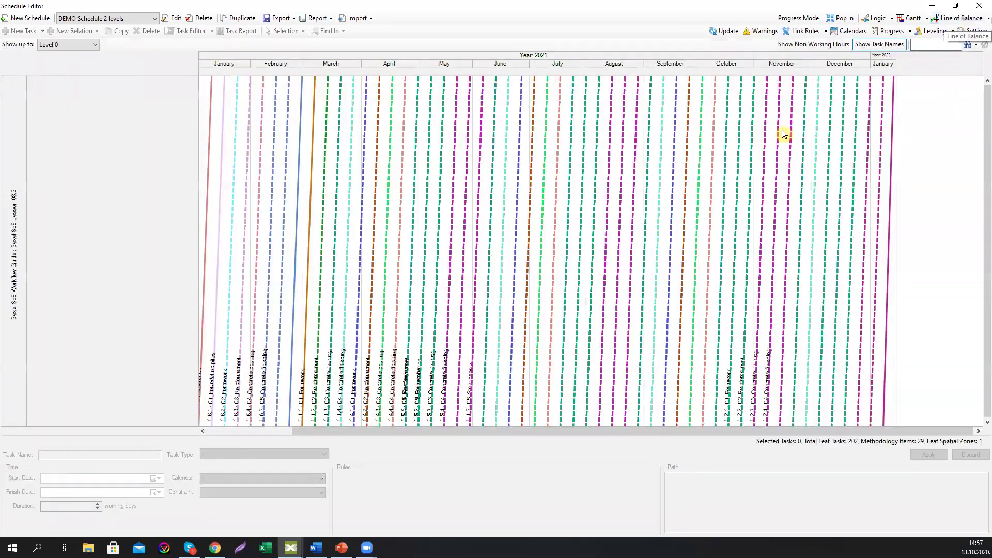
{"action": "left_click", "coordinate": [83, 45]}
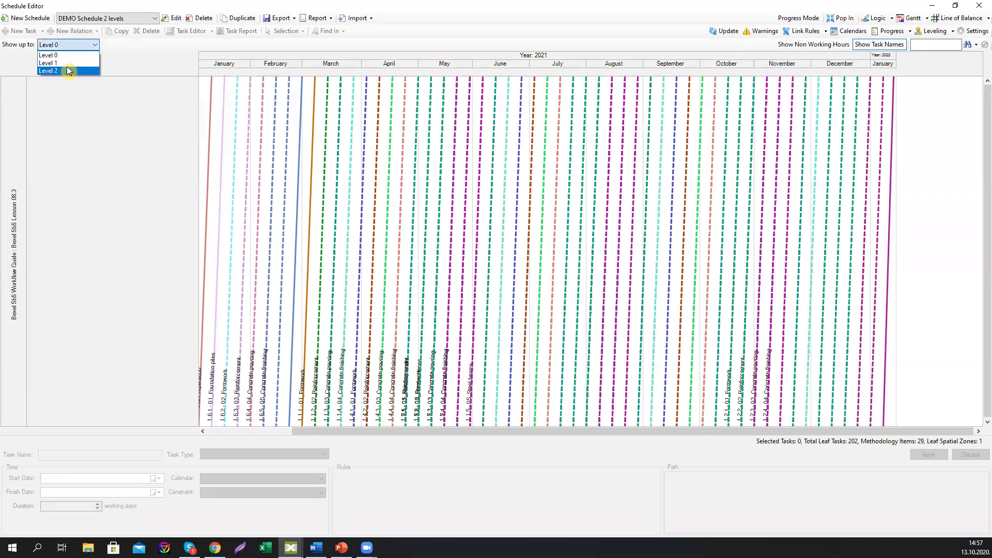
{"action": "left_click", "coordinate": [69, 71]}
{"action": "scroll", "coordinate": [402, 342], "scroll_direction": "up", "scroll_amount": 1}
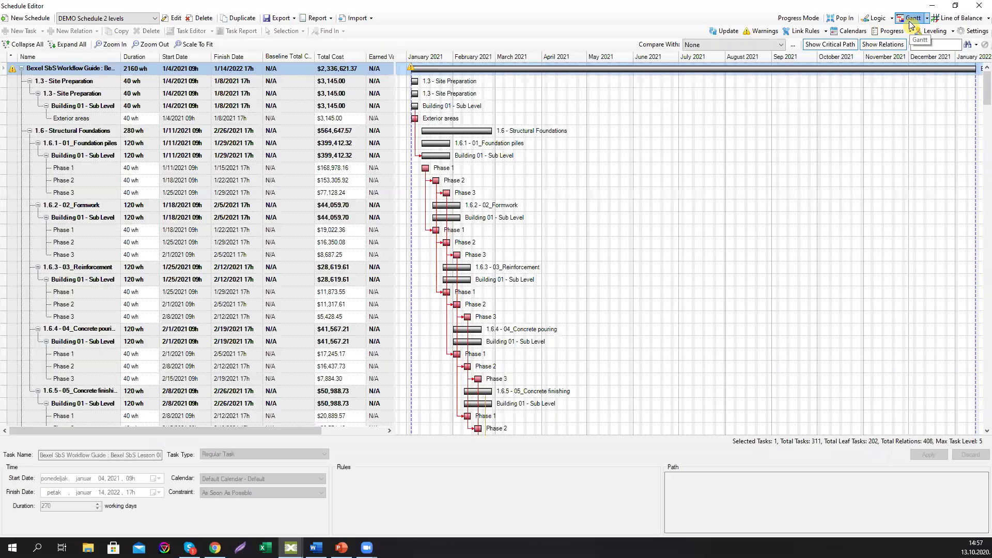
Step: Return to the Gantt view and compare the task totals of DEMO Schedule with those of DEMO Schedule 2 levels
{"action": "left_click", "coordinate": [910, 18]}
{"action": "left_click", "coordinate": [144, 22]}
{"action": "left_click", "coordinate": [134, 30]}
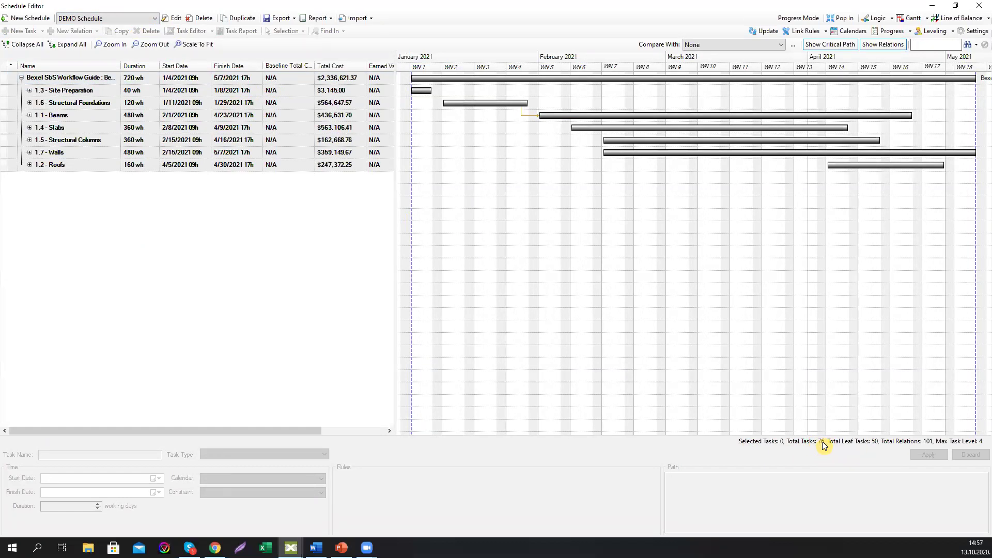
{"action": "left_click", "coordinate": [155, 18]}
{"action": "left_click", "coordinate": [103, 40]}
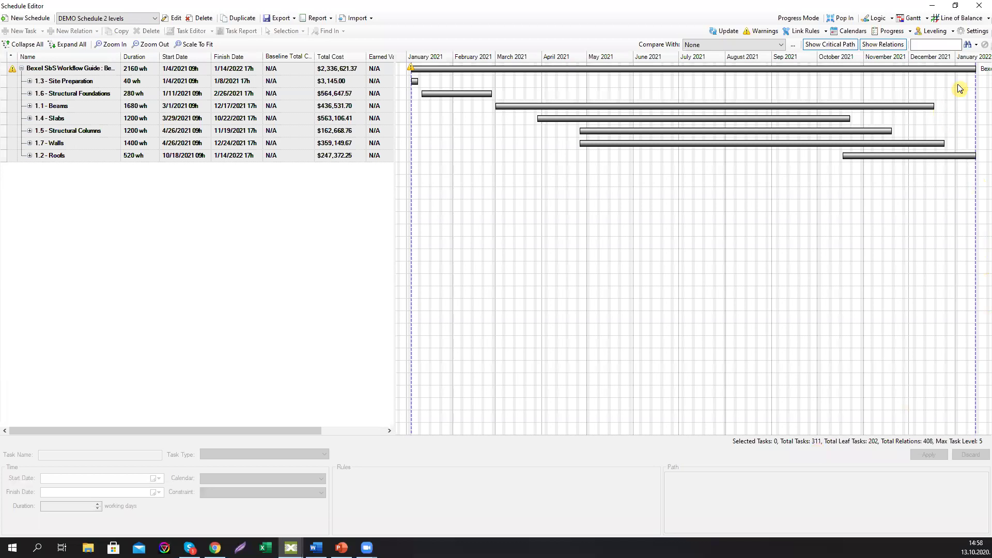
Step: Dock the Schedule Editor back into the main window, enlarge the model viewer and show the complete building in the 3D View
{"action": "left_click", "coordinate": [978, 5]}
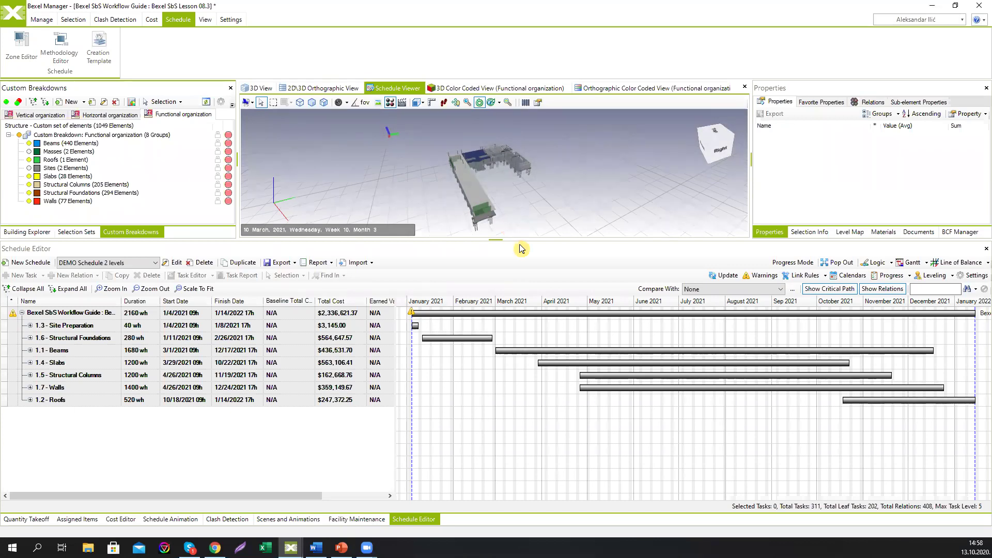
{"action": "left_click_drag", "start_coordinate": [520, 240], "coordinate": [520, 327]}
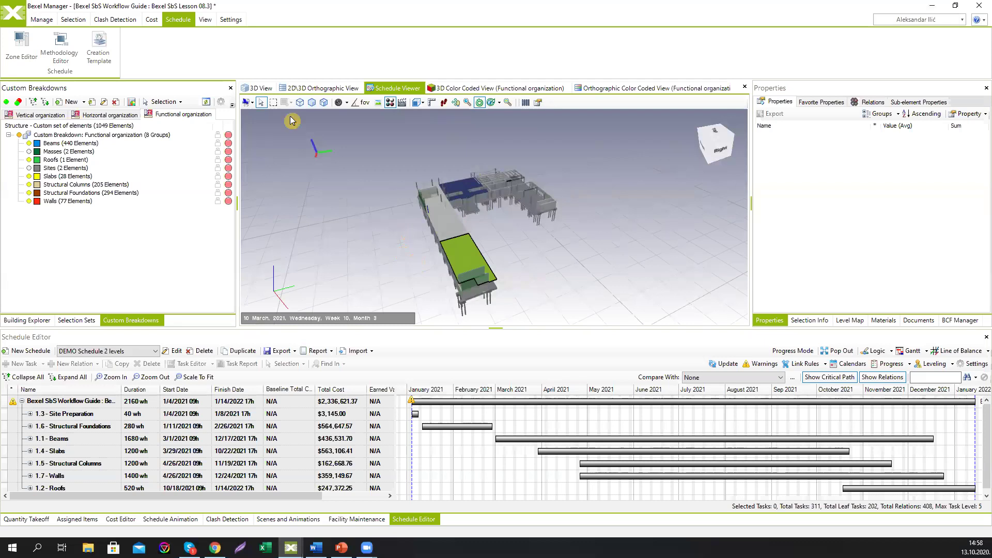
{"action": "left_click", "coordinate": [259, 88]}
{"action": "right_click", "coordinate": [370, 157]}
{"action": "left_click", "coordinate": [405, 171]}
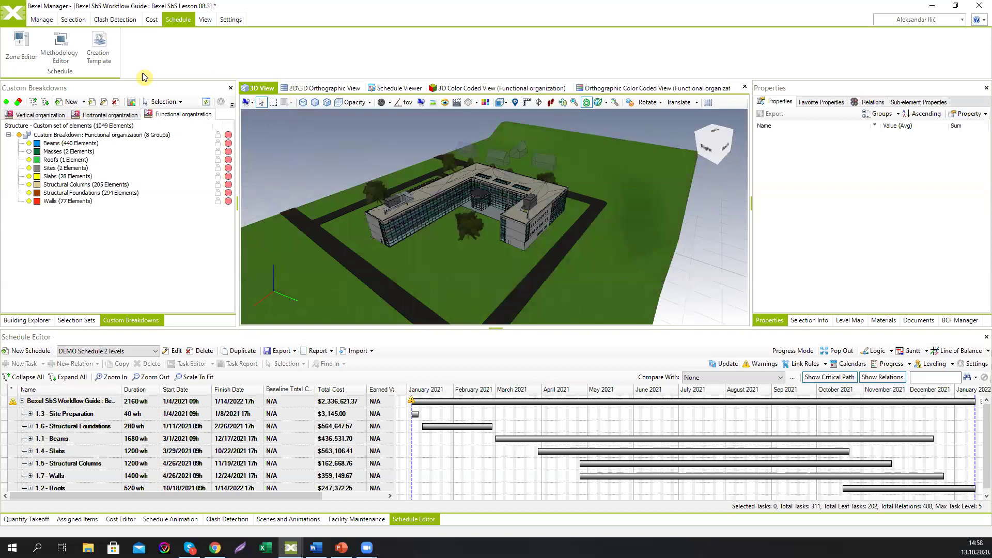
Step: Start an import from another Bexel project and open QTO Based 2 Levels LOB Schedule.bxf from the desktop's Training session 07 folder
{"action": "left_click", "coordinate": [11, 20]}
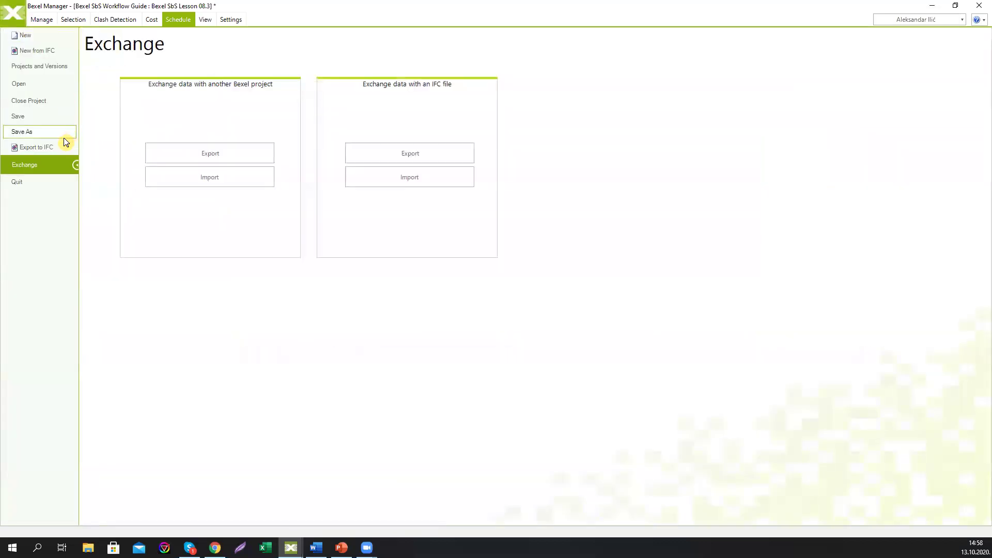
{"action": "left_click", "coordinate": [181, 179]}
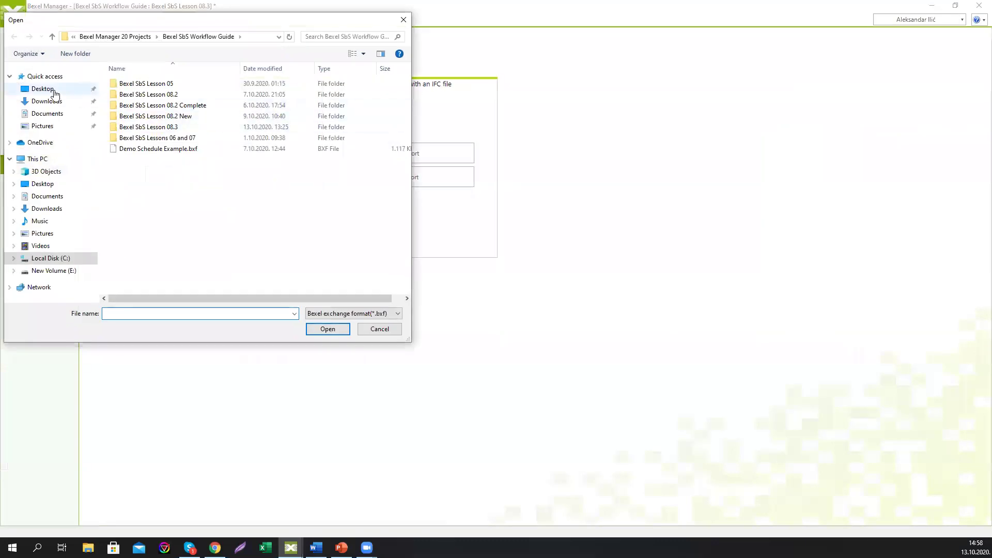
{"action": "left_click", "coordinate": [42, 89]}
{"action": "double_click", "coordinate": [169, 84]}
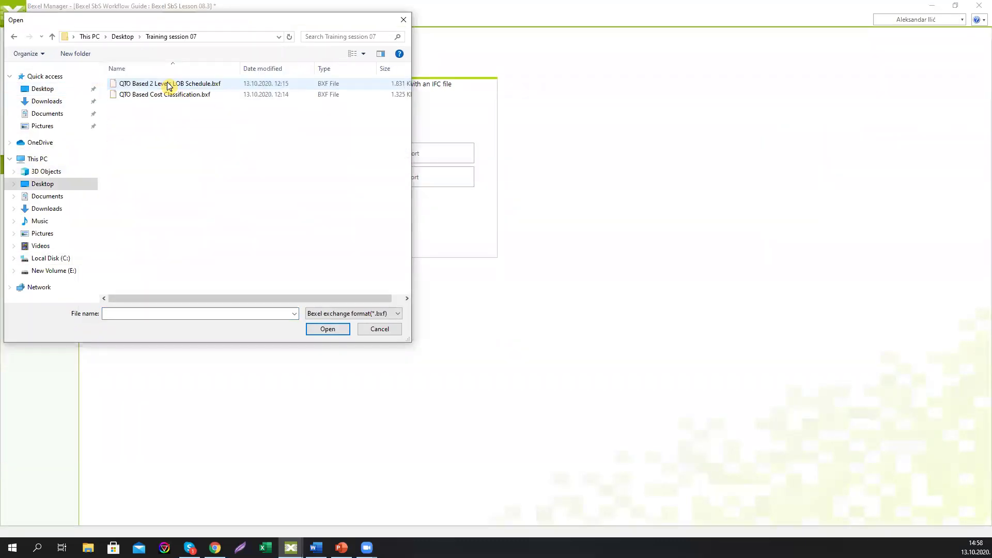
{"action": "left_click", "coordinate": [173, 85]}
{"action": "left_click", "coordinate": [327, 330]}
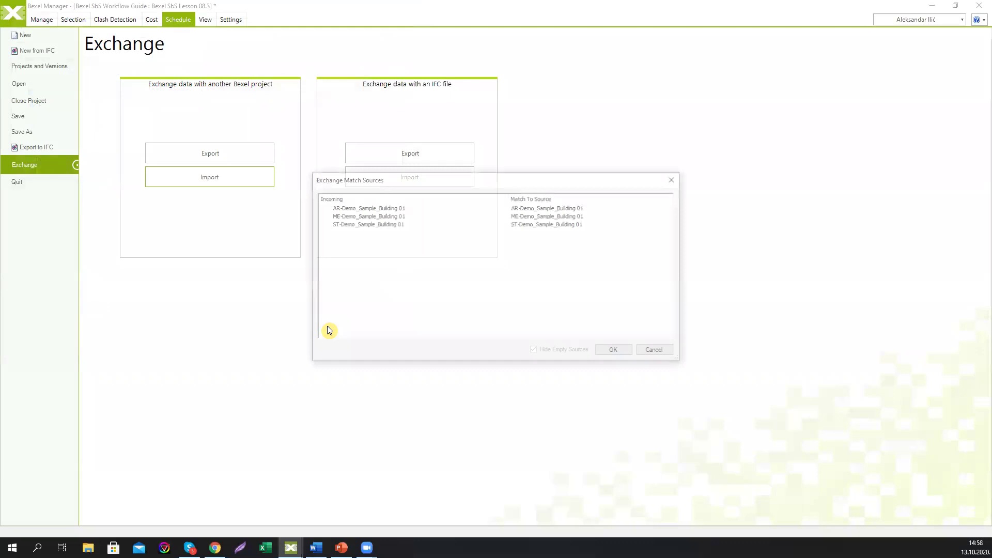
Step: Accept the source matching, import the Methodologies, Zones, Creation Templates and Schedules sections, and return to the project
{"action": "left_click", "coordinate": [605, 350]}
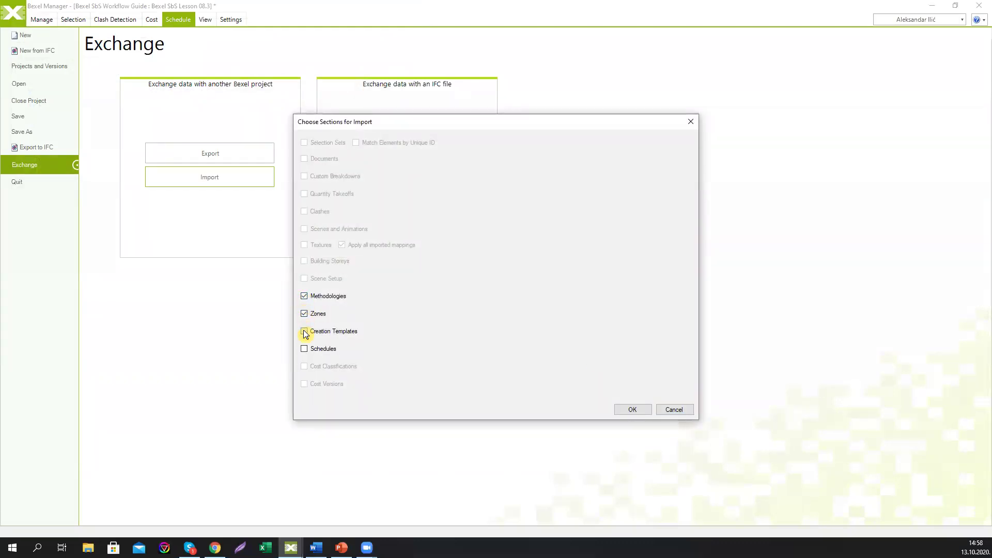
{"action": "left_click", "coordinate": [631, 409]}
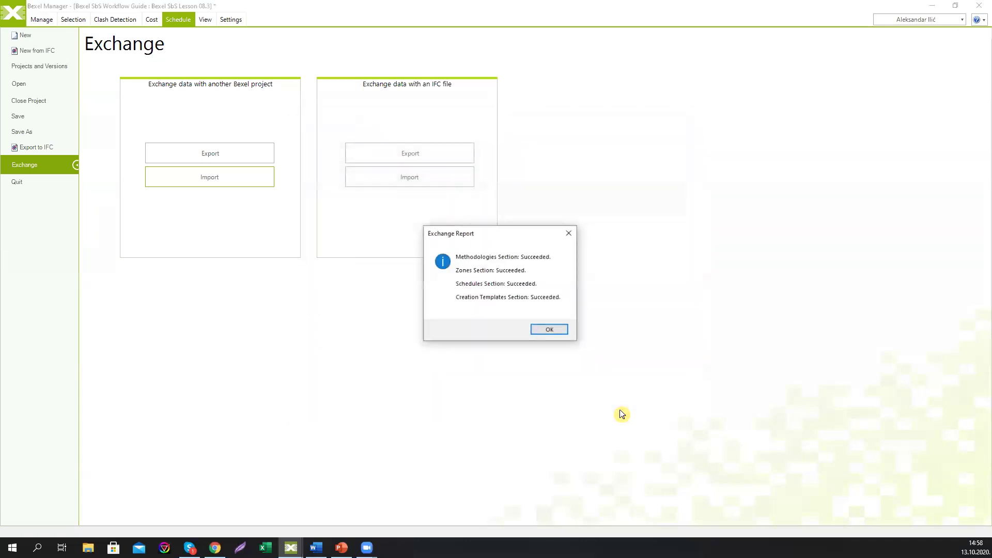
{"action": "left_click", "coordinate": [547, 331]}
{"action": "left_click", "coordinate": [18, 17]}
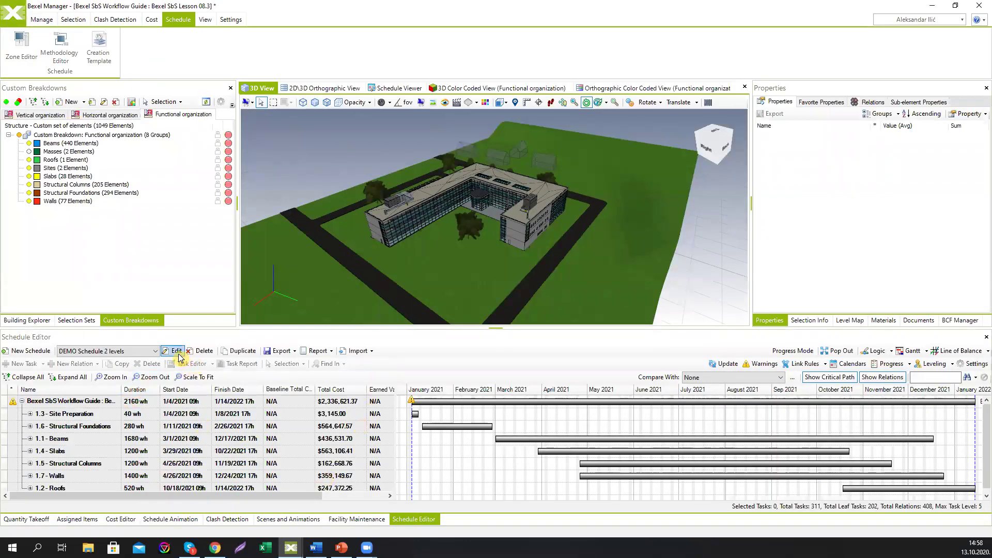
Step: Load the QTO Based_2 Levels Schedule_Optimized schedule and set its cost version to QTO Based Cost Classification (Auto Assigned)
{"action": "left_click", "coordinate": [154, 351]}
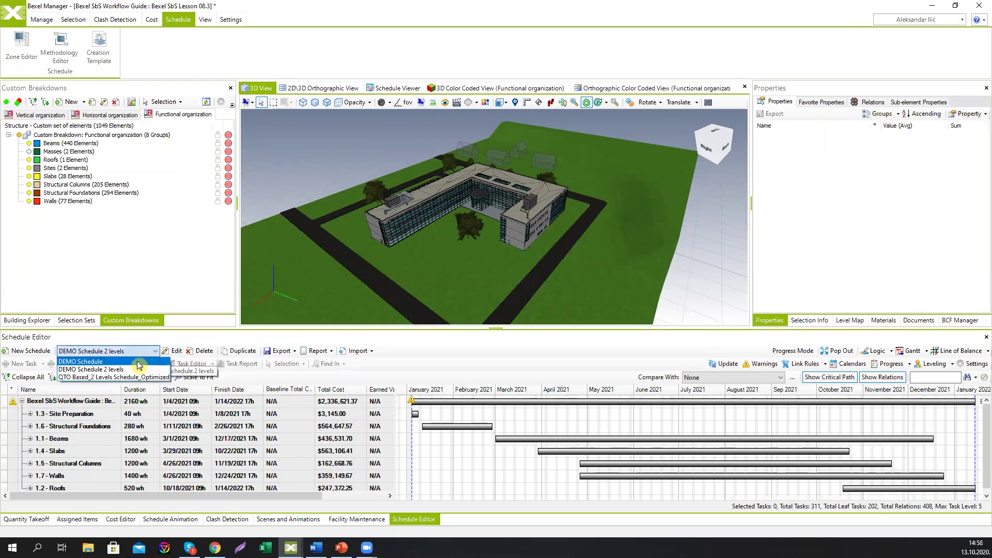
{"action": "left_click", "coordinate": [120, 380]}
{"action": "left_click", "coordinate": [175, 351]}
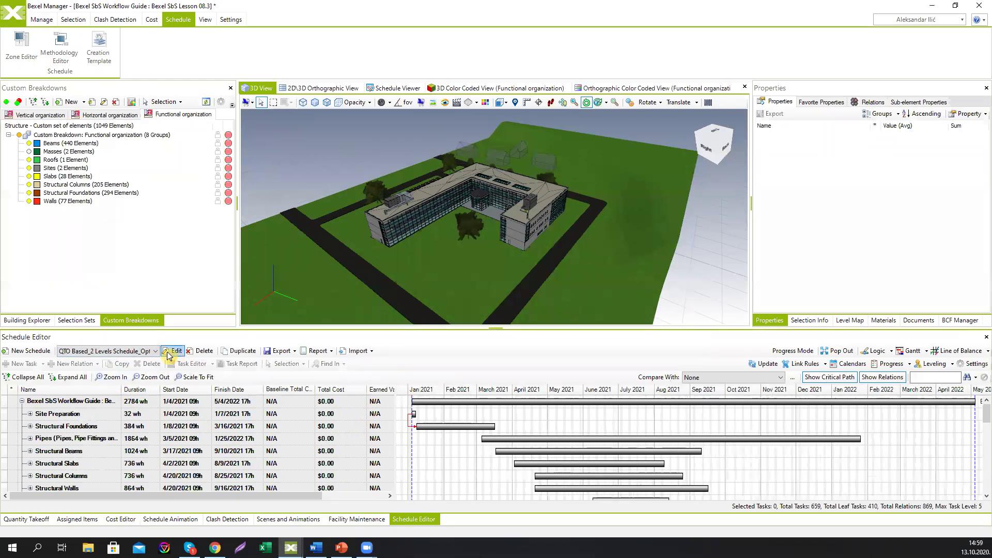
{"action": "left_click", "coordinate": [475, 307]}
{"action": "left_click", "coordinate": [448, 324]}
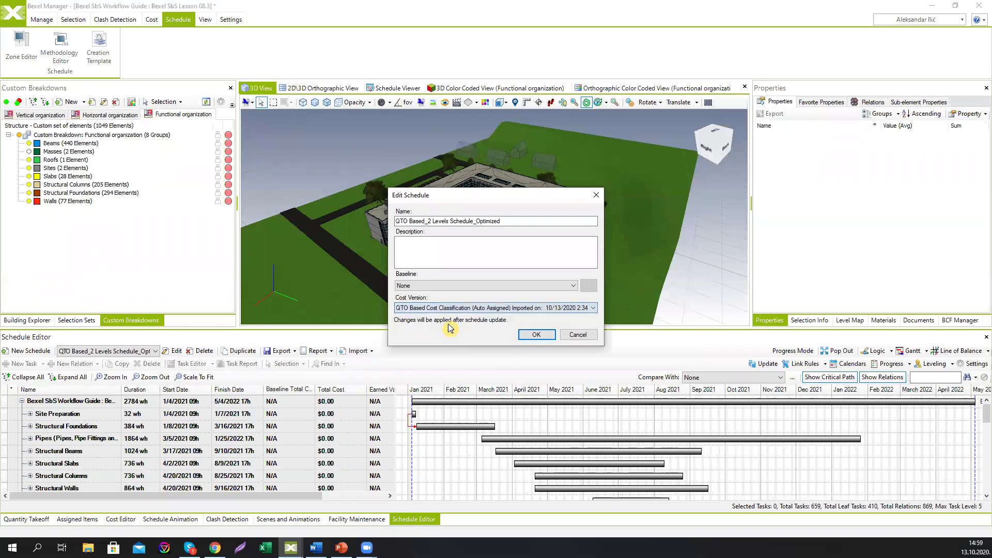
{"action": "left_click", "coordinate": [534, 336]}
Step: Update the imported schedule to apply the assigned cost version, enlarging the Schedule Editor area
{"action": "left_click_drag", "start_coordinate": [370, 328], "coordinate": [361, 249]}
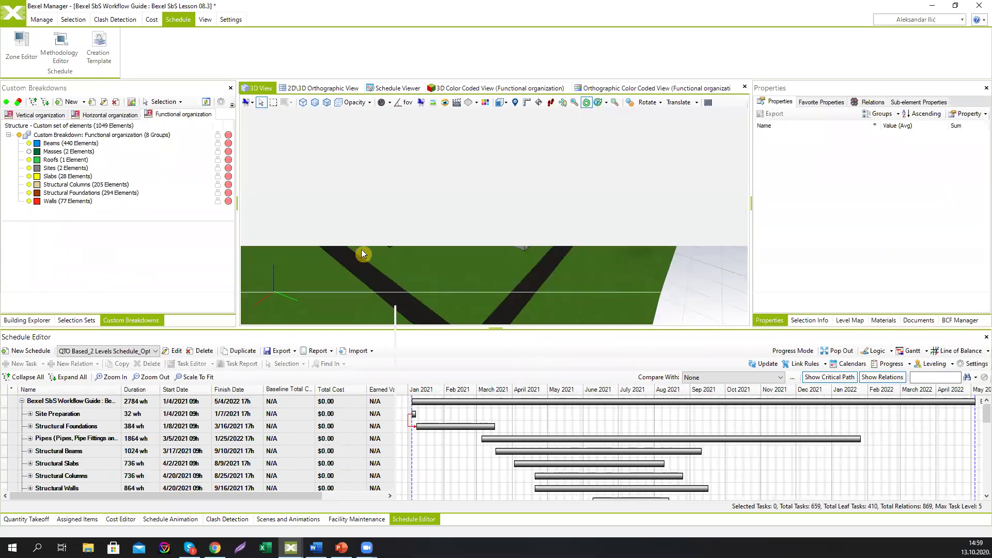
{"action": "left_click", "coordinate": [757, 286]}
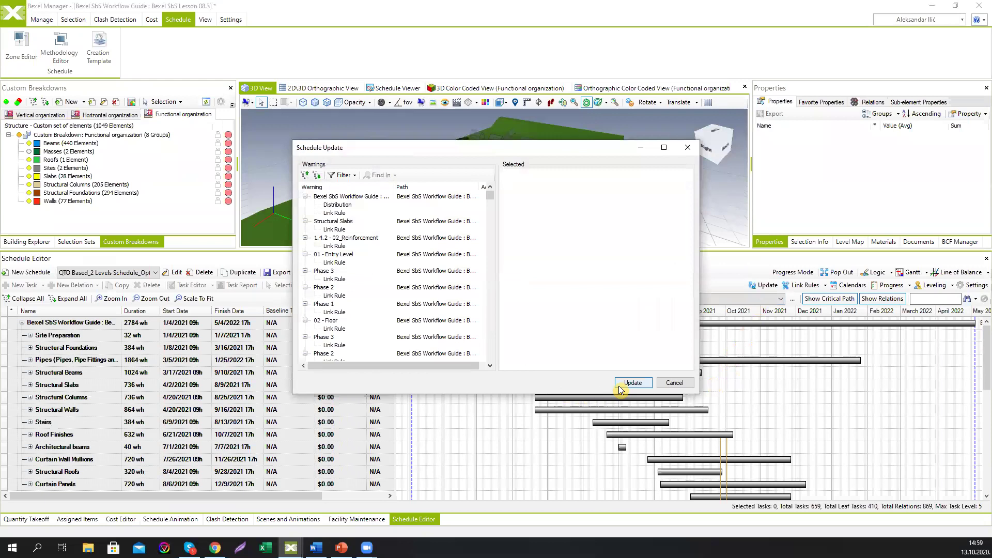
{"action": "left_click", "coordinate": [619, 384]}
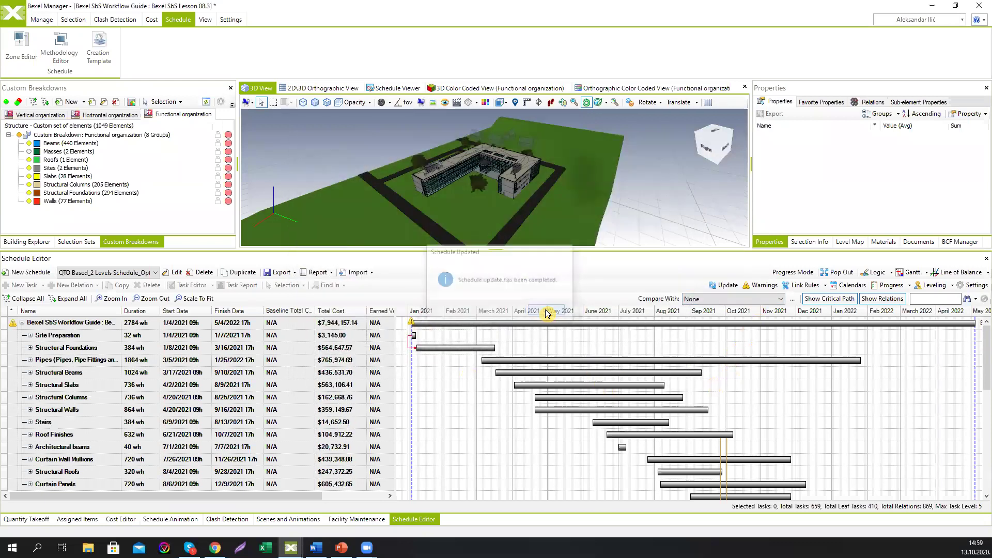
Step: Show the updated schedule in a maximized separate window with all its tasks expanded
{"action": "left_click_drag", "start_coordinate": [723, 249], "coordinate": [736, 179]}
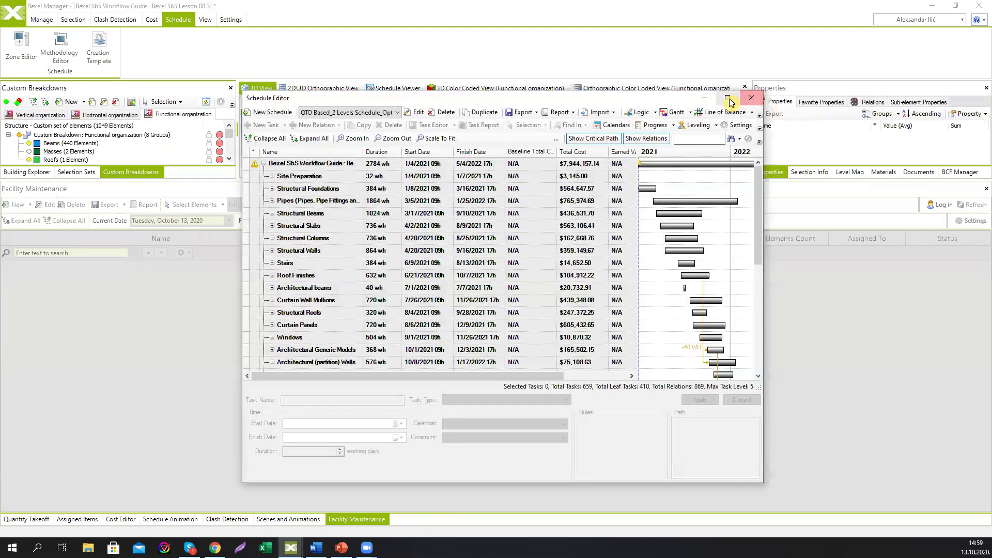
{"action": "left_click", "coordinate": [744, 97]}
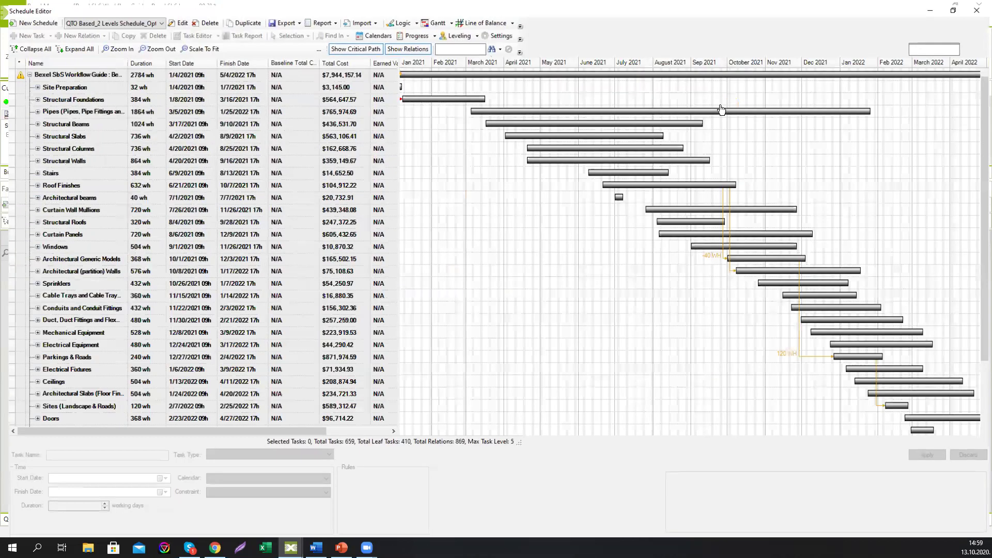
{"action": "left_click", "coordinate": [67, 45]}
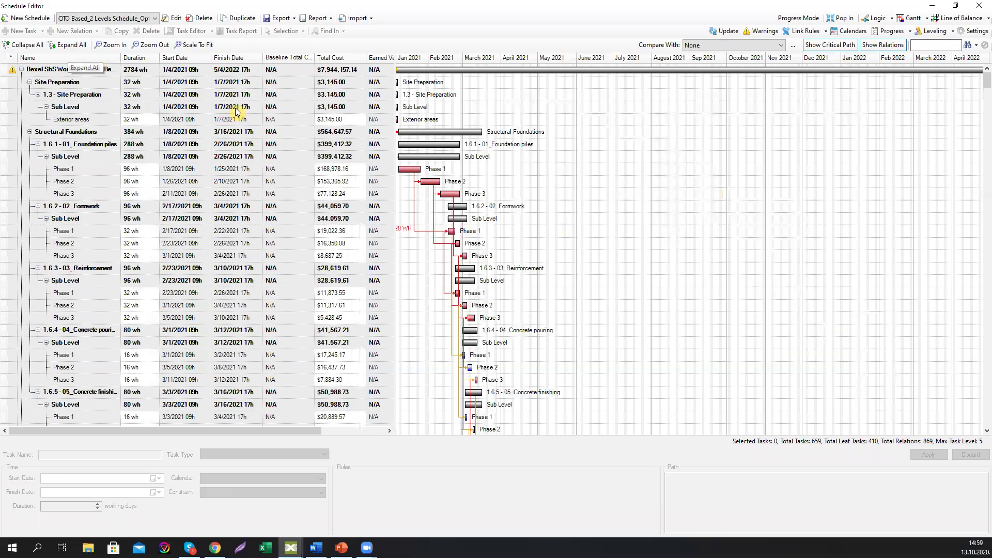
Step: Examine the full task breakdown of the imported schedule and its Line of Balance, then return to the Gantt view
{"action": "left_click", "coordinate": [983, 116]}
{"action": "left_click_drag", "start_coordinate": [983, 116], "coordinate": [982, 432]}
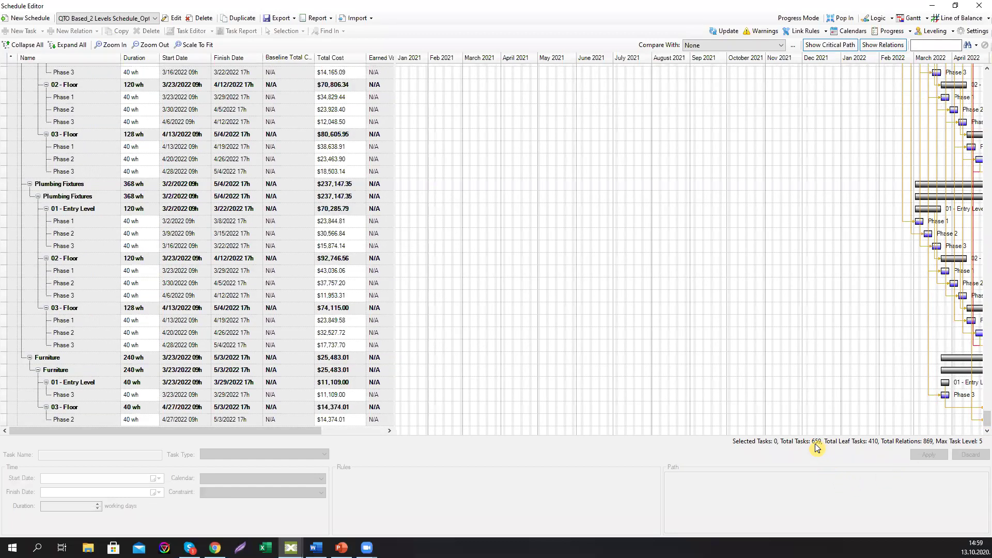
{"action": "left_click_drag", "start_coordinate": [985, 416], "coordinate": [984, 138]}
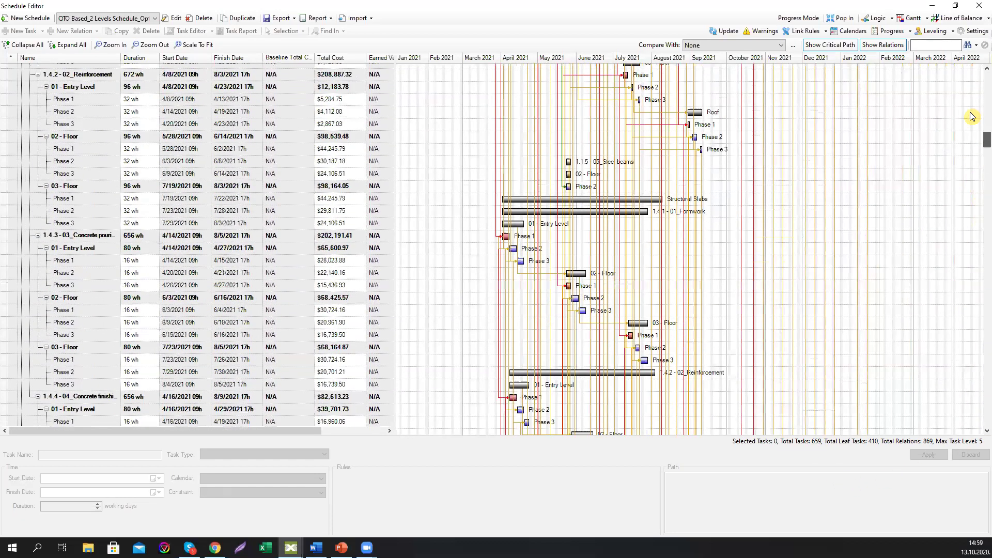
{"action": "scroll", "coordinate": [971, 117], "scroll_direction": "up", "scroll_amount": 10}
{"action": "left_click", "coordinate": [958, 18]}
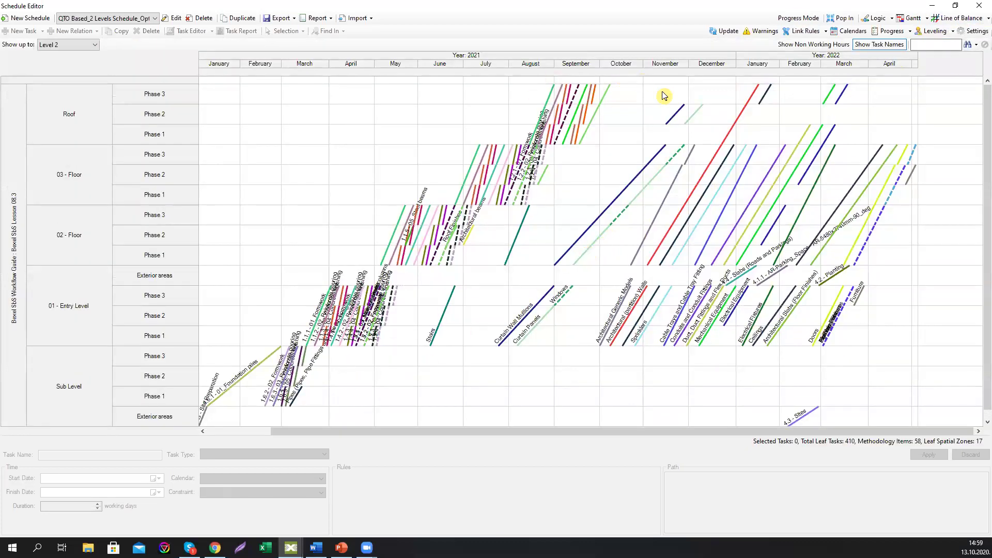
{"action": "left_click", "coordinate": [909, 18]}
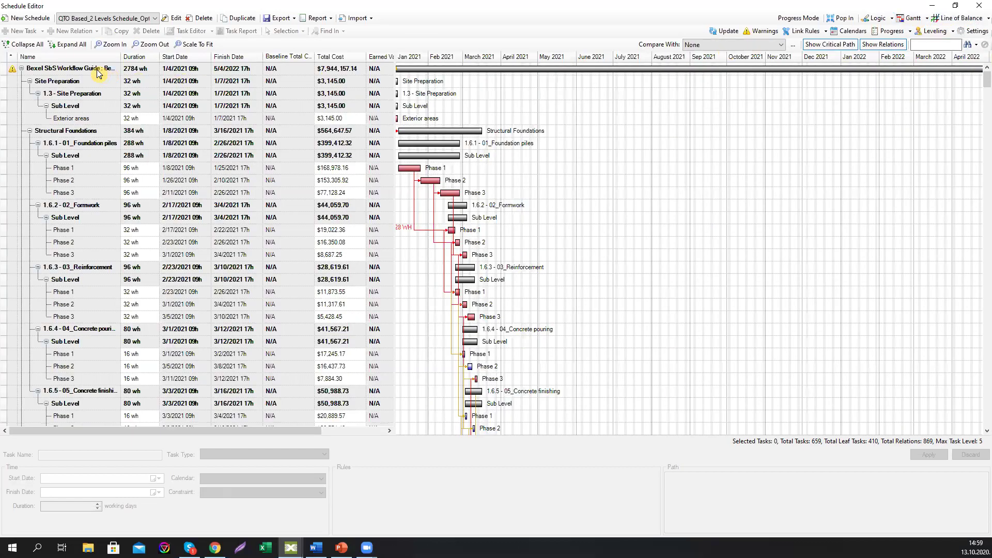
Step: Open the task report for the root task and view its monthly cost and cumulative cost charts
{"action": "left_click", "coordinate": [97, 71]}
{"action": "left_click", "coordinate": [230, 32]}
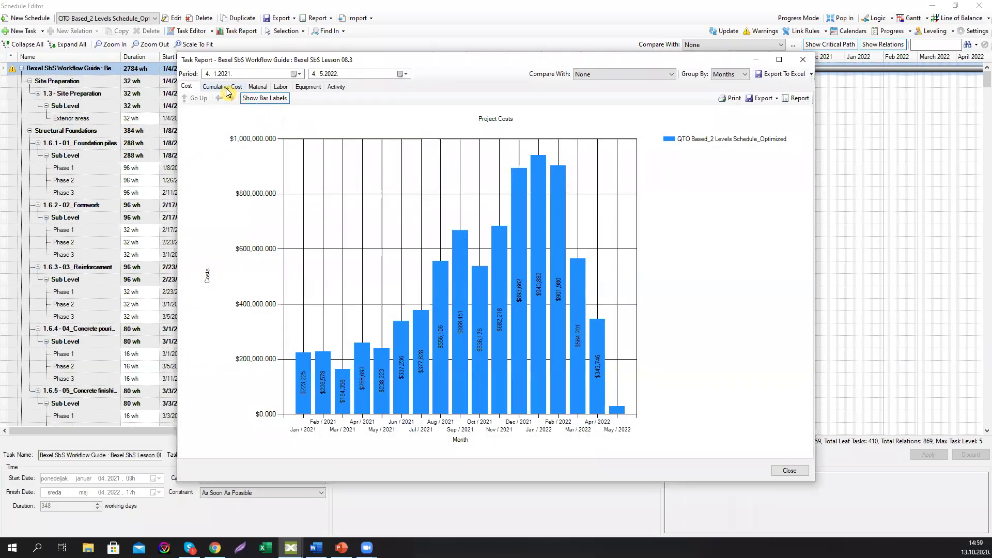
{"action": "left_click", "coordinate": [226, 87]}
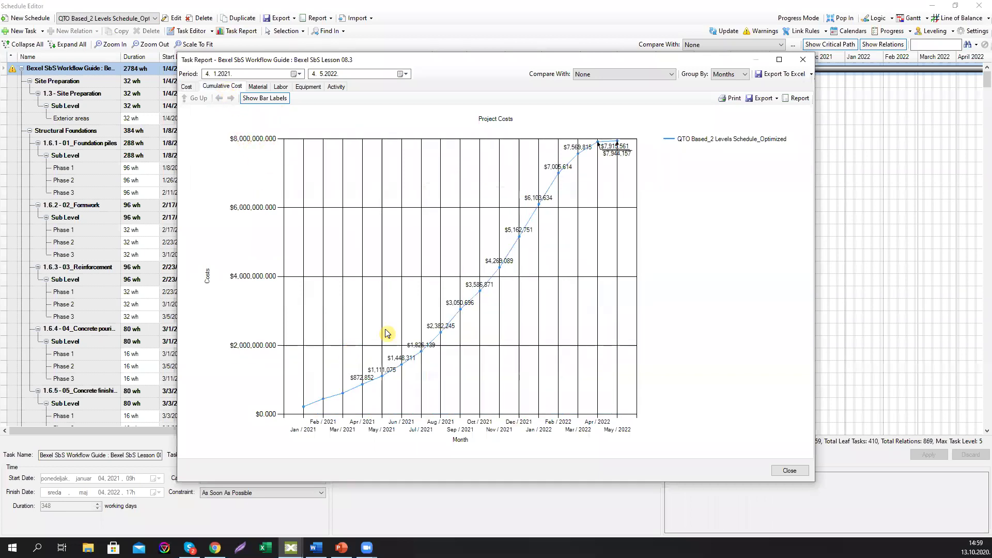
{"action": "left_click", "coordinate": [802, 60]}
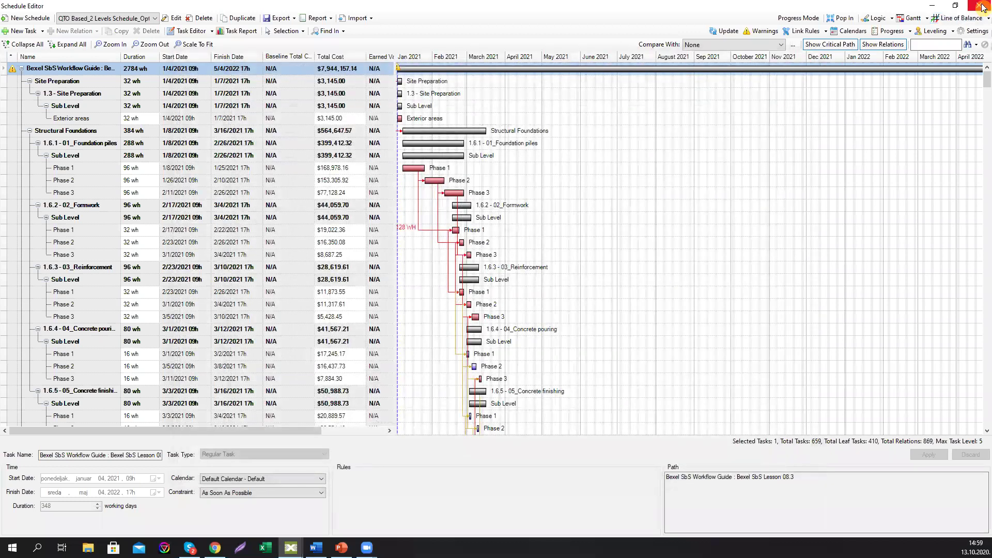
Step: Dock the Schedule Editor, then switch to Schedule Animation and enlarge the 3D View above it
{"action": "left_click", "coordinate": [982, 7]}
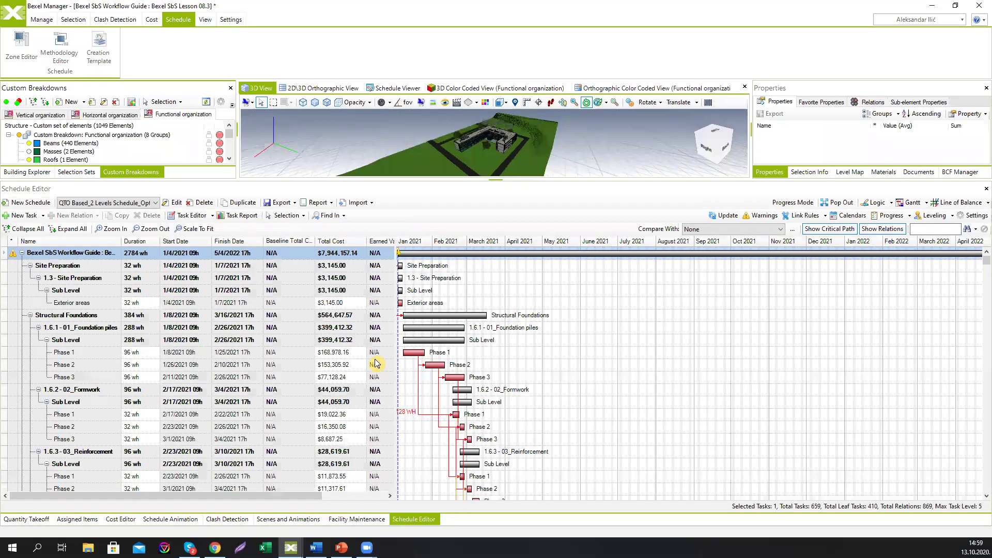
{"action": "left_click", "coordinate": [283, 519]}
{"action": "left_click", "coordinate": [169, 519]}
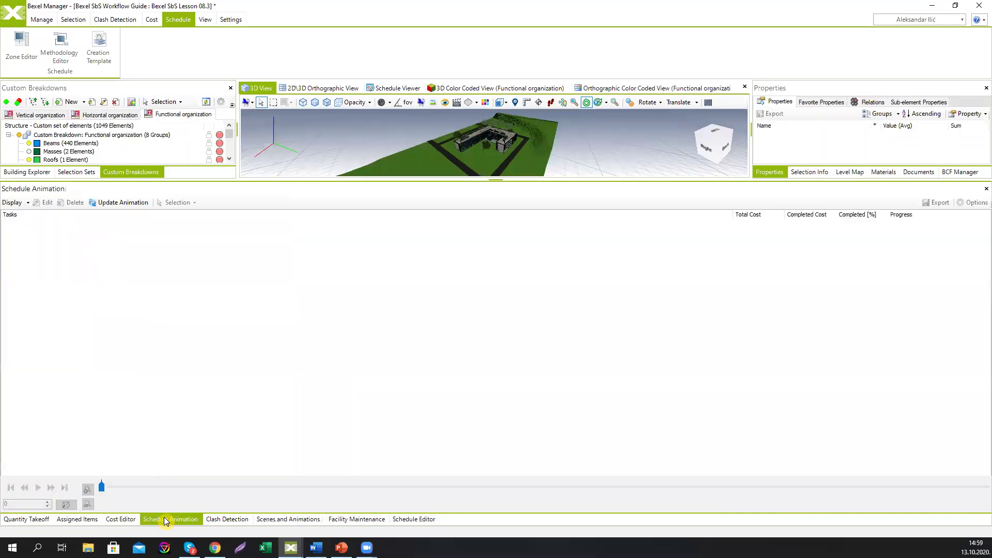
{"action": "left_click_drag", "start_coordinate": [456, 180], "coordinate": [454, 311]}
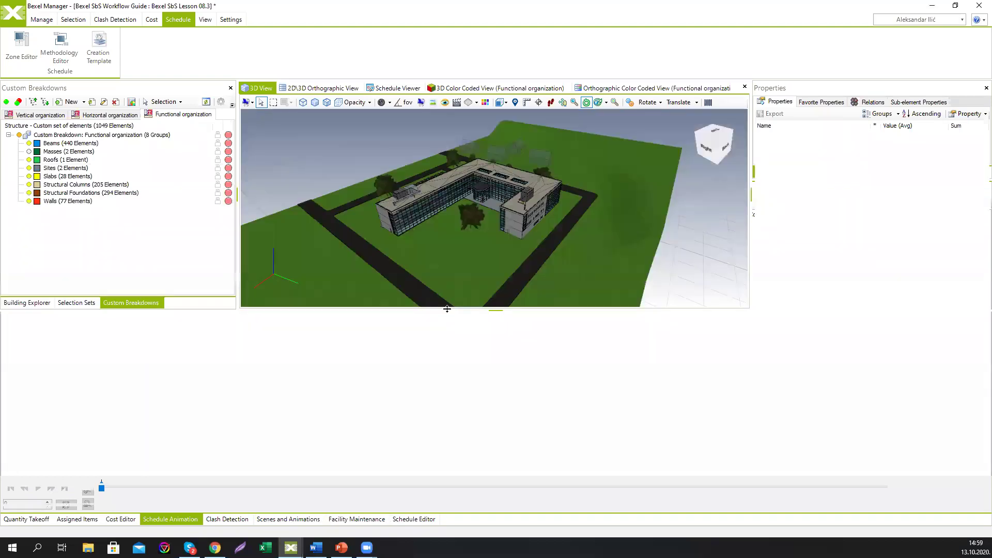
Step: Play the schedule animation in the Schedule Viewer and pause it at the foundation and beam stage for a closer view
{"action": "left_click", "coordinate": [96, 333]}
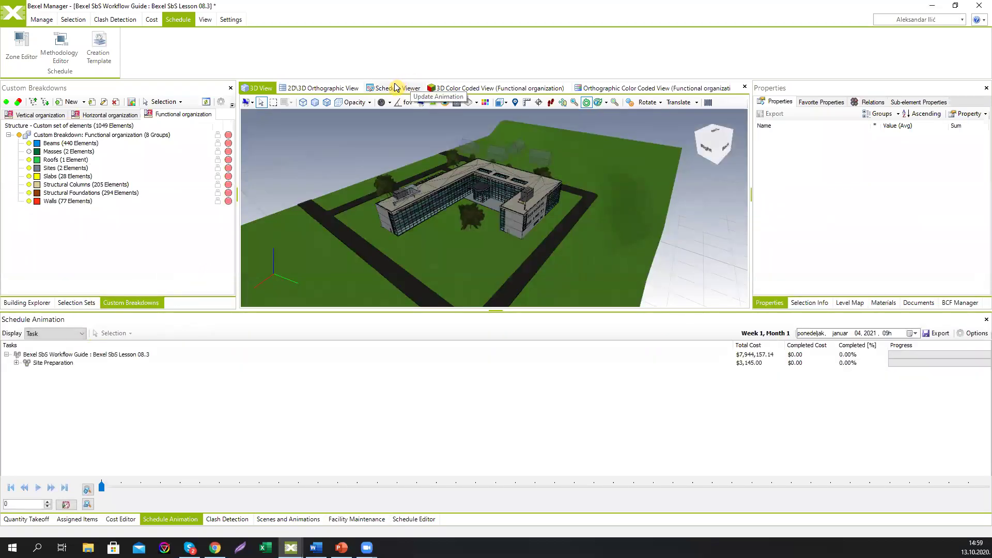
{"action": "left_click", "coordinate": [393, 90]}
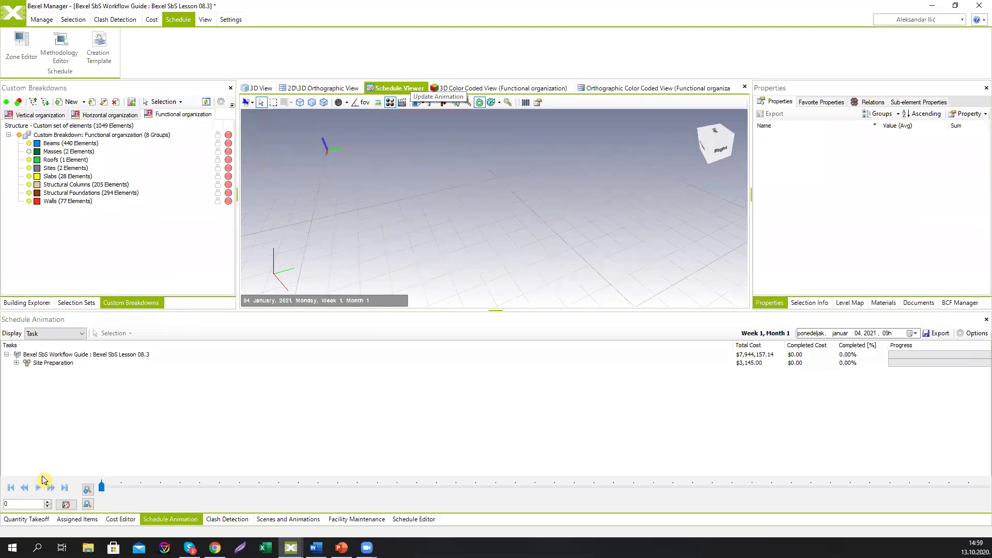
{"action": "left_click", "coordinate": [38, 488]}
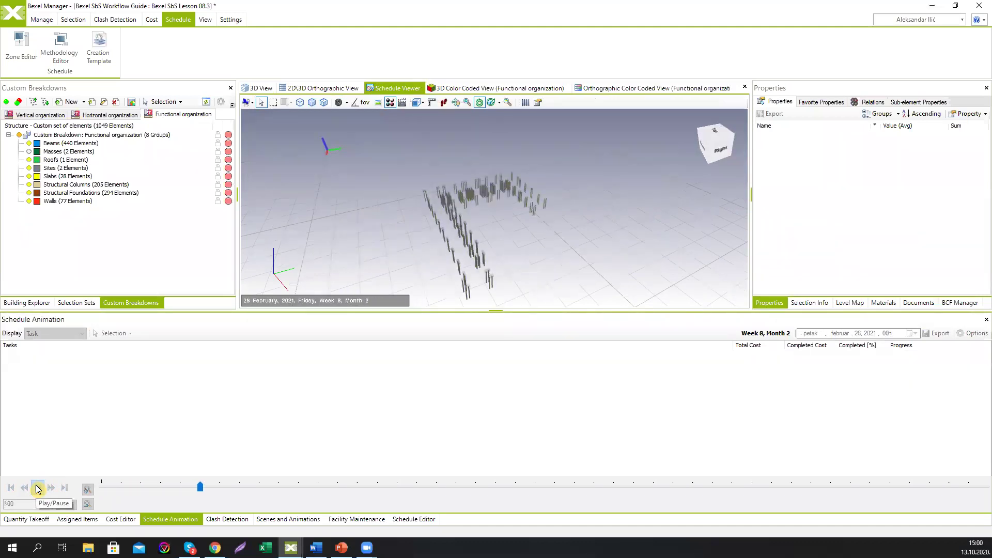
{"action": "scroll", "coordinate": [454, 248], "scroll_direction": "up", "scroll_amount": 4}
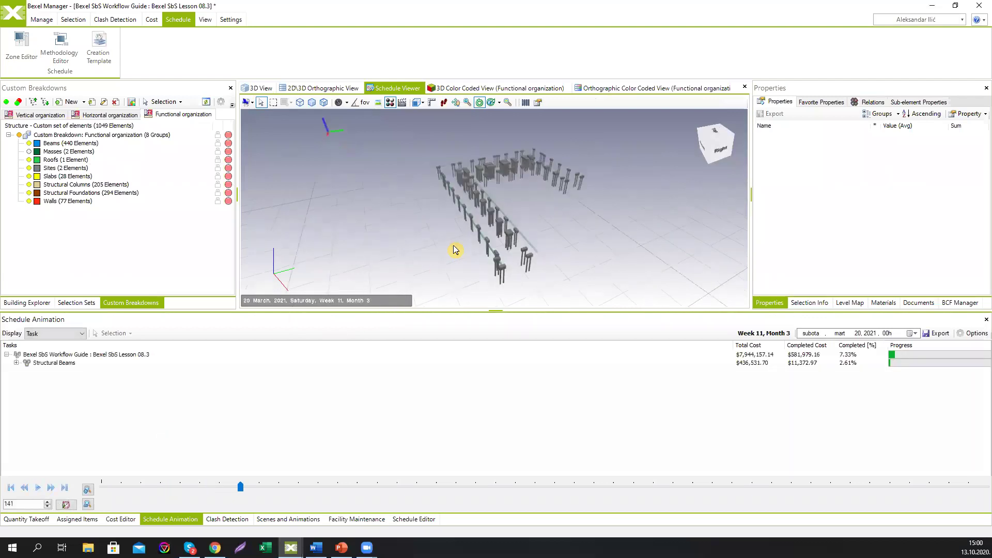
{"action": "scroll", "coordinate": [462, 225], "scroll_direction": "up", "scroll_amount": 5}
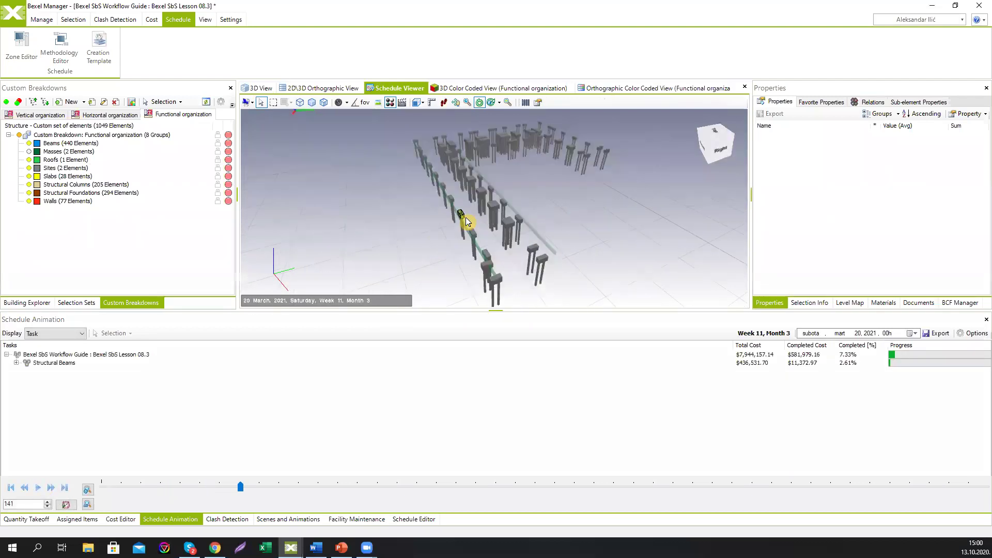
{"action": "left_click_drag", "start_coordinate": [466, 221], "coordinate": [331, 322]}
Step: Continue the animation in stages, turning the building to view its courtyard side, and pause at the late October 2021 facade works
{"action": "left_click", "coordinate": [41, 488]}
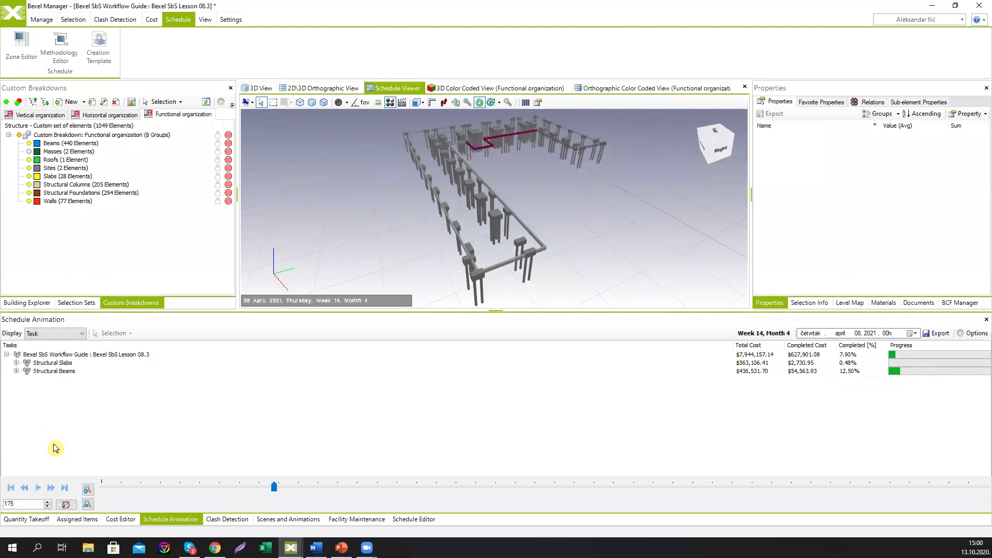
{"action": "left_click", "coordinate": [38, 488]}
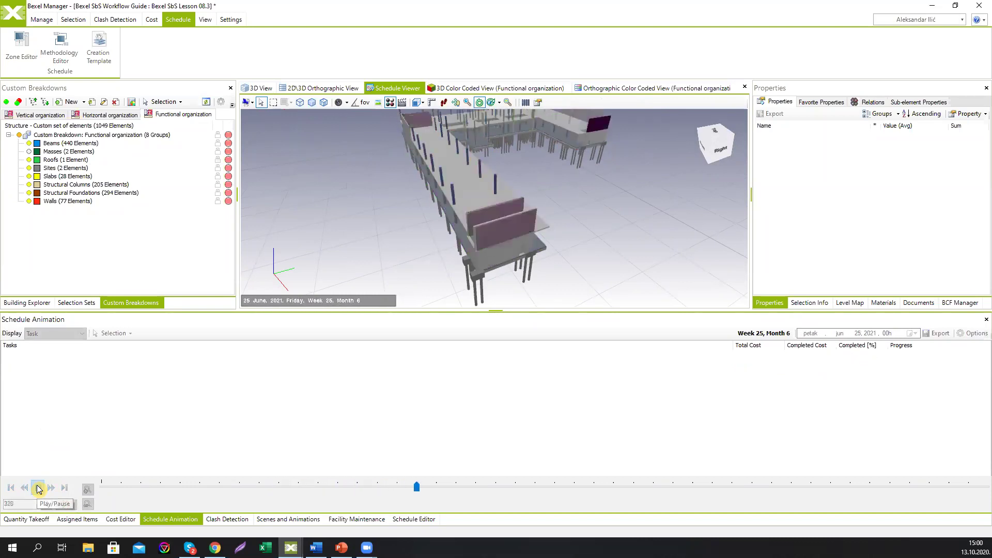
{"action": "left_click", "coordinate": [39, 488]}
{"action": "left_click_drag", "start_coordinate": [428, 298], "coordinate": [542, 206]}
{"action": "left_click", "coordinate": [38, 488]}
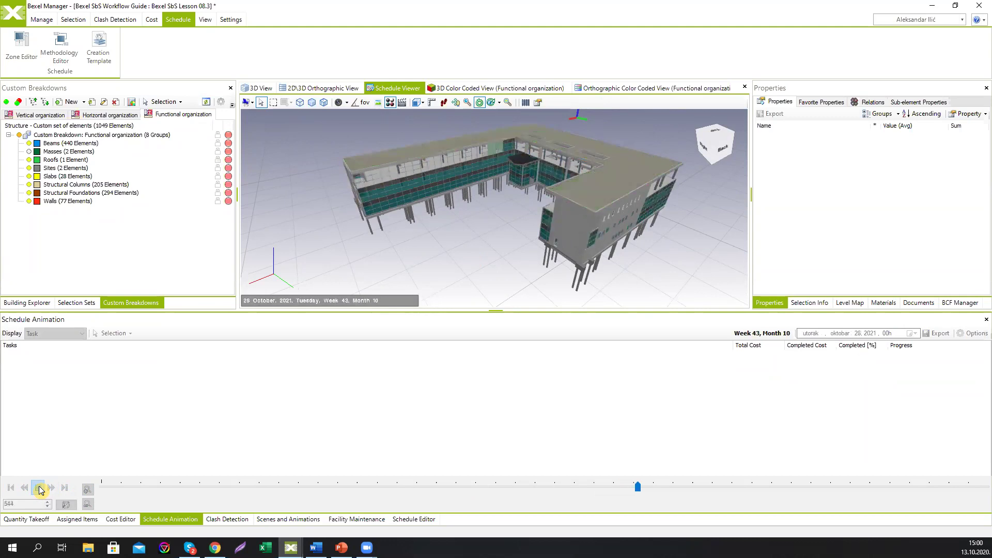
{"action": "left_click", "coordinate": [41, 488]}
Step: Hide the Curtain Panels elements through the Building Explorer to expose the building's interior
{"action": "left_click", "coordinate": [28, 303]}
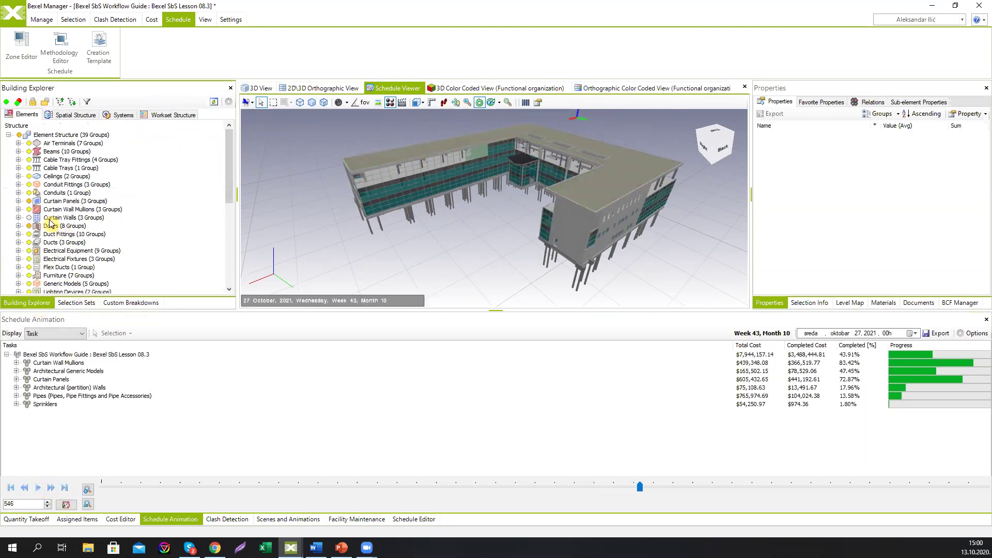
{"action": "left_click", "coordinate": [29, 202]}
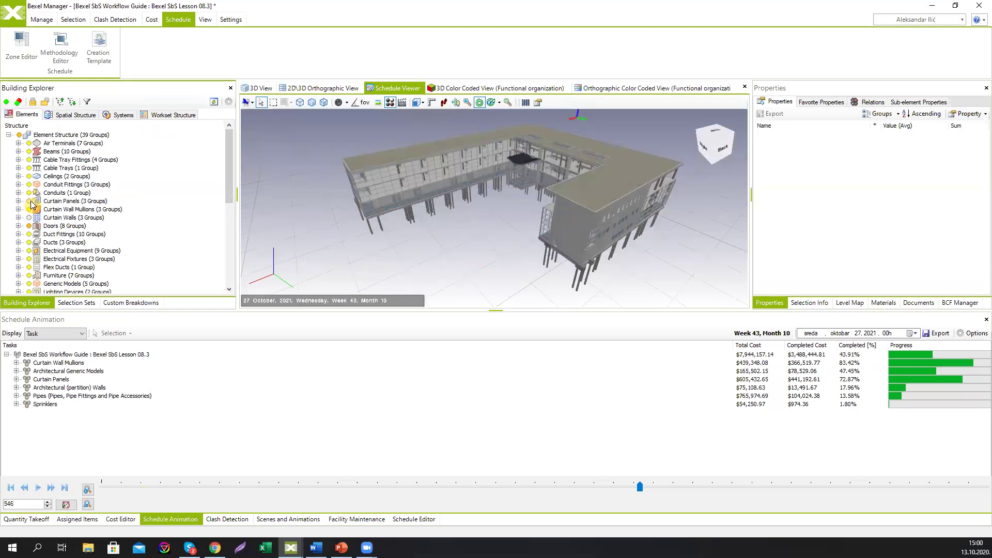
{"action": "scroll", "coordinate": [31, 234], "scroll_direction": "down", "scroll_amount": 5}
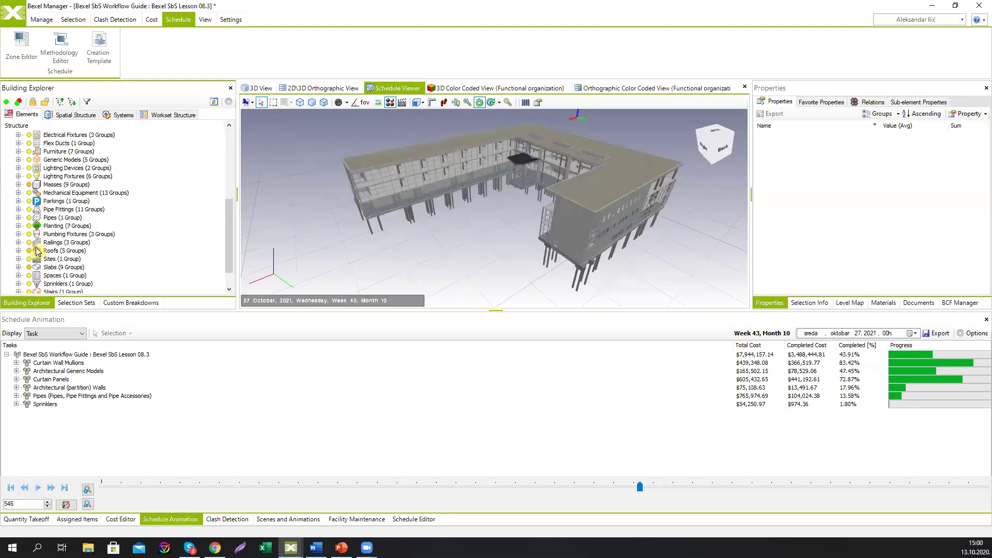
{"action": "scroll", "coordinate": [36, 252], "scroll_direction": "down", "scroll_amount": 2}
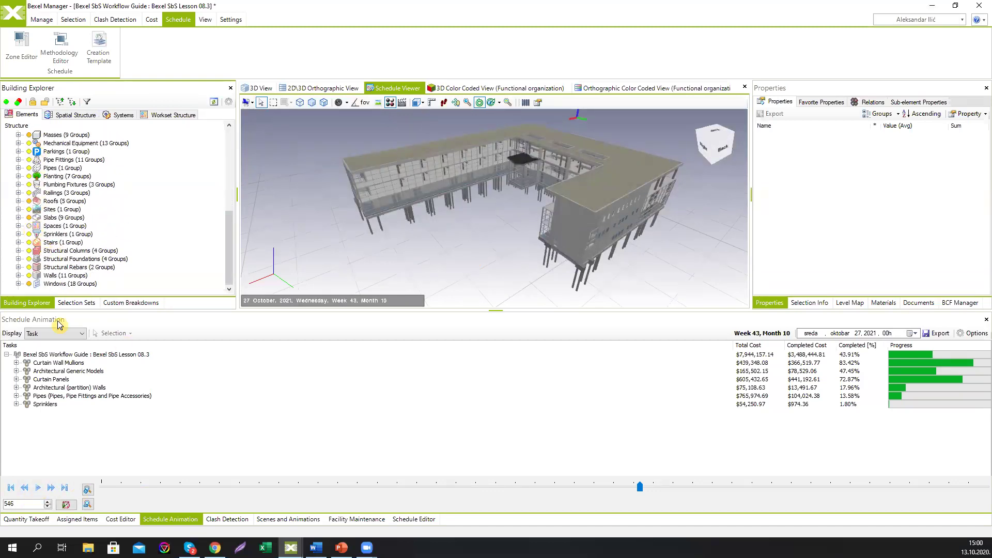
Step: Play the remaining animation through to the end of the schedule, viewing the interior works from a lower angle on the way
{"action": "left_click", "coordinate": [39, 489]}
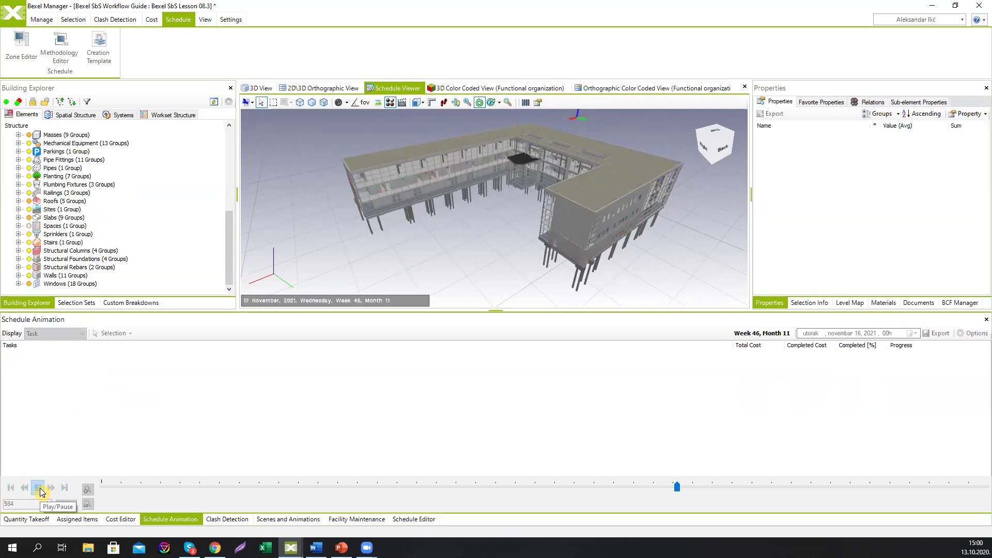
{"action": "left_click", "coordinate": [39, 488]}
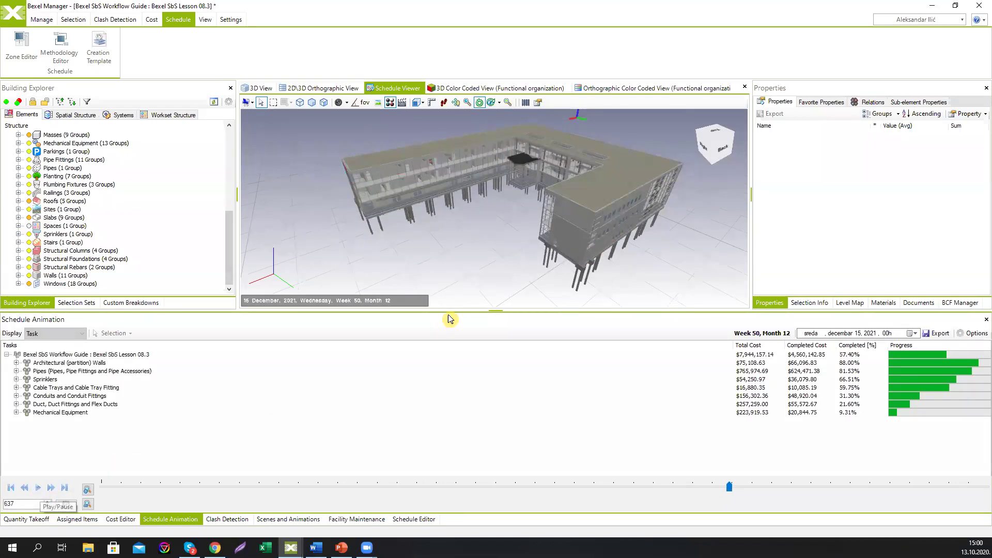
{"action": "left_click_drag", "start_coordinate": [464, 250], "coordinate": [466, 239]}
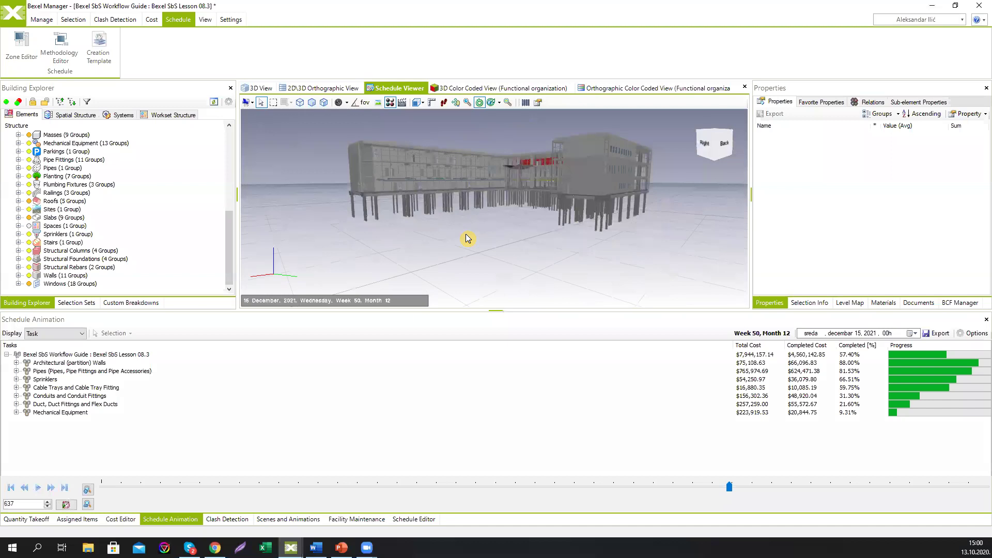
{"action": "left_click", "coordinate": [38, 489]}
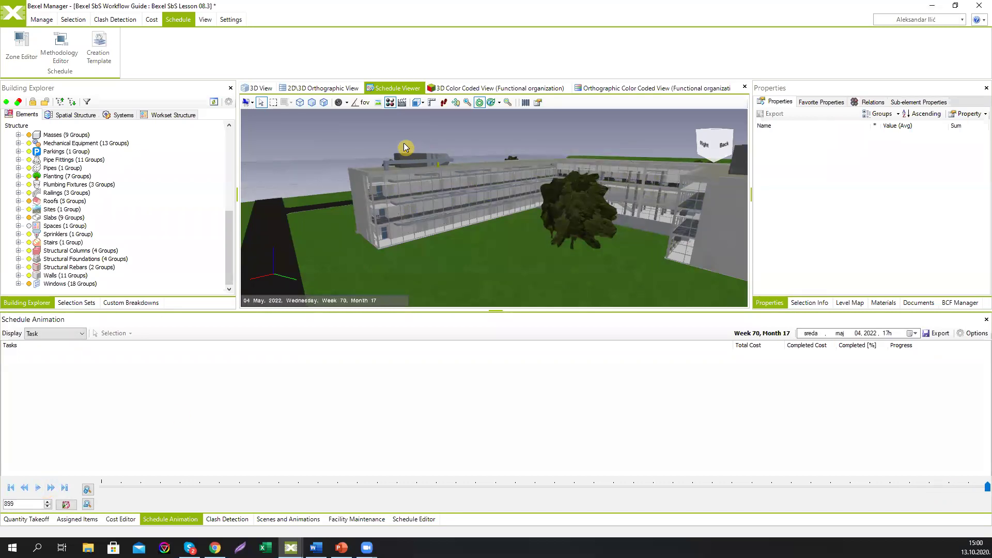
Step: View the QTO Based LOB Methodology in a maximized Methodology Editor, then close the editor
{"action": "left_click", "coordinate": [76, 56]}
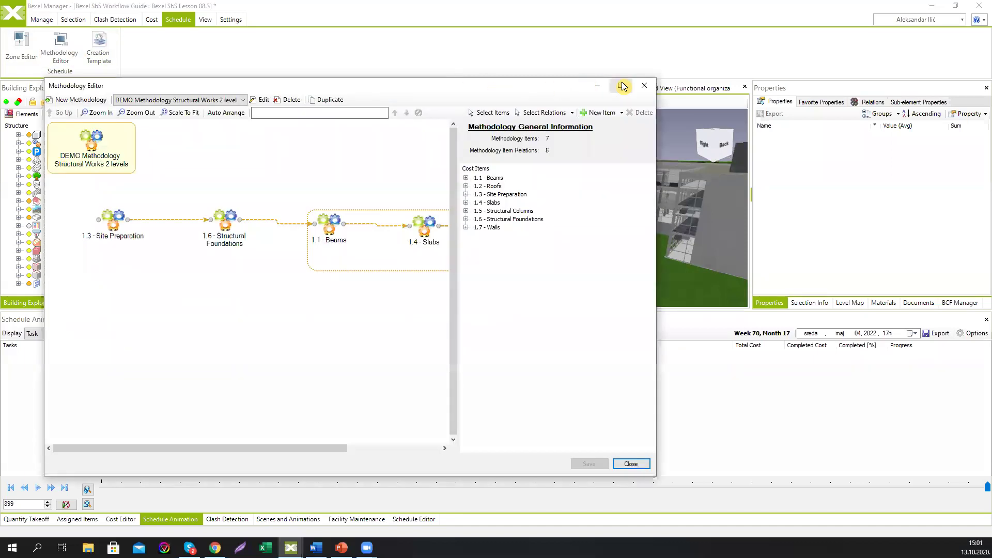
{"action": "left_click", "coordinate": [622, 84]}
{"action": "left_click", "coordinate": [165, 21]}
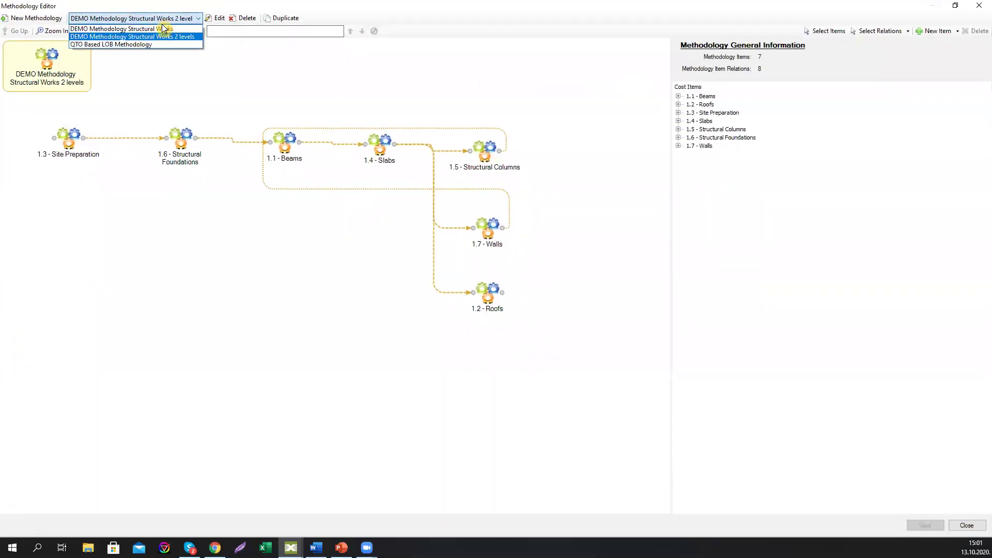
{"action": "left_click", "coordinate": [150, 45]}
{"action": "left_click_drag", "start_coordinate": [150, 511], "coordinate": [170, 506]}
{"action": "left_click", "coordinate": [189, 547]}
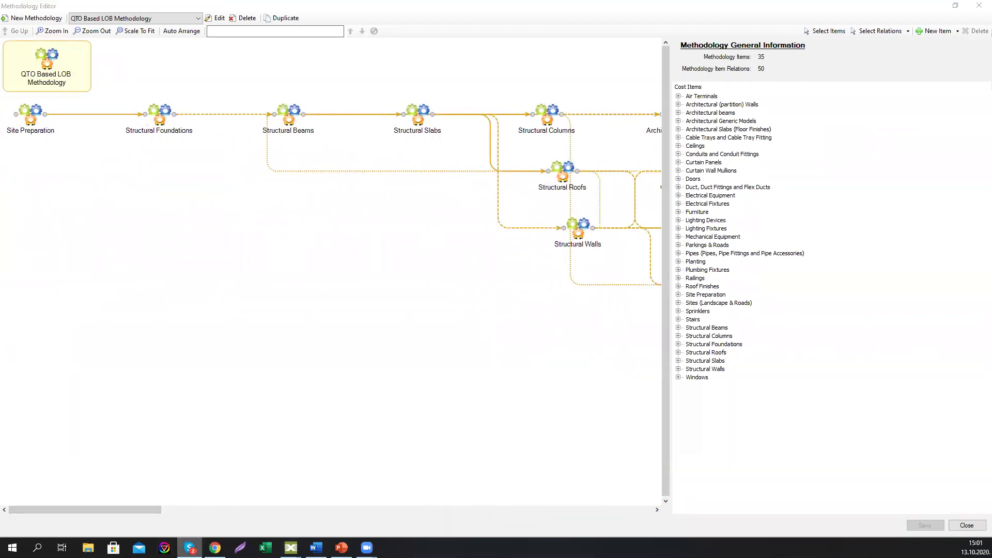
{"action": "left_click", "coordinate": [978, 6]}
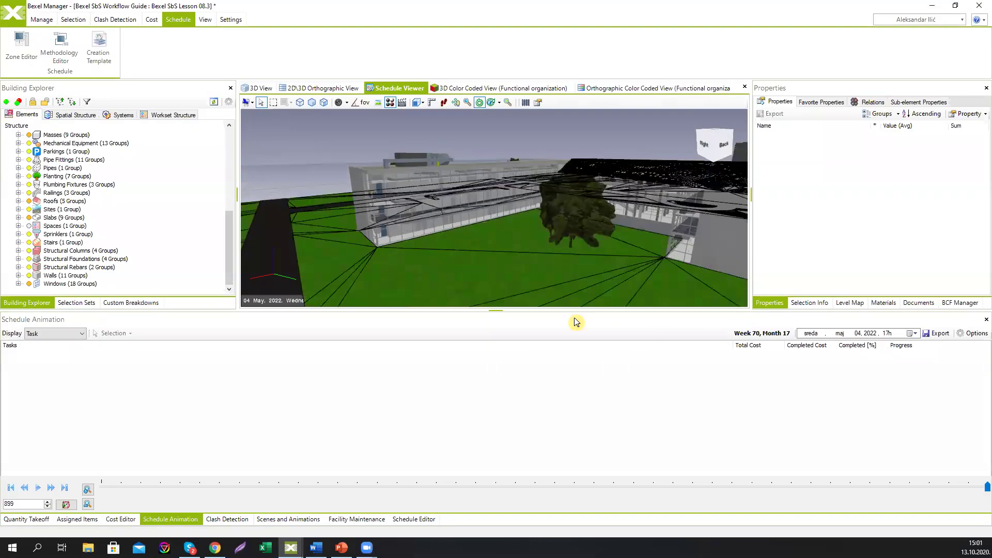
Step: Bring back the Schedule Editor, then switch to the Bexel Sample Complex : V27 project window and view its buildings in 3D
{"action": "left_click", "coordinate": [414, 519]}
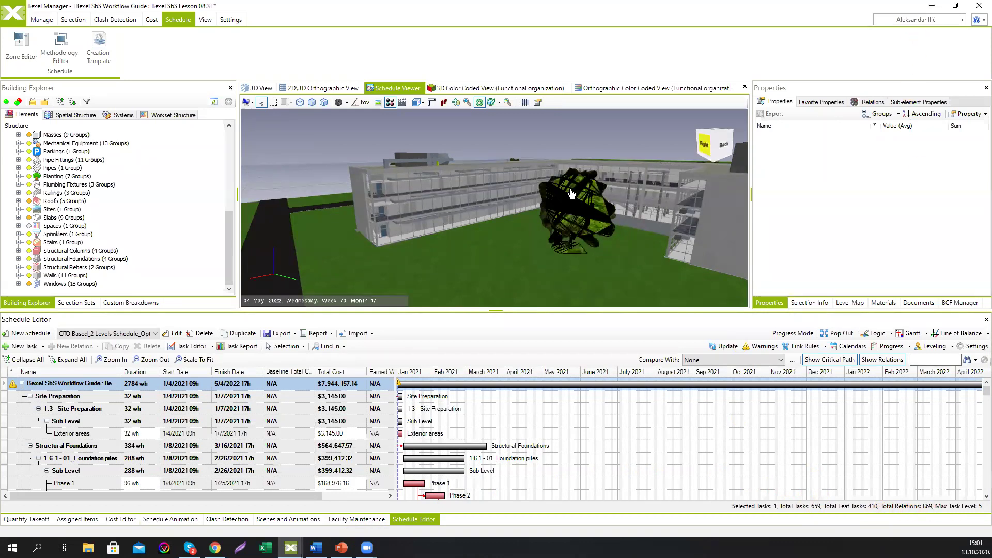
{"action": "left_click", "coordinate": [532, 147]}
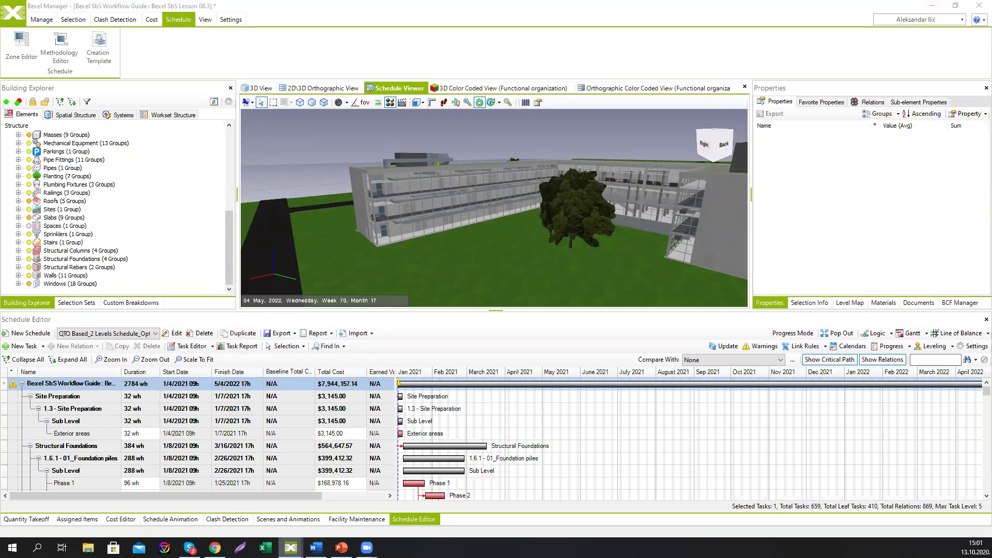
{"action": "mouse_move", "coordinate": [291, 546]}
{"action": "left_click", "coordinate": [268, 511]}
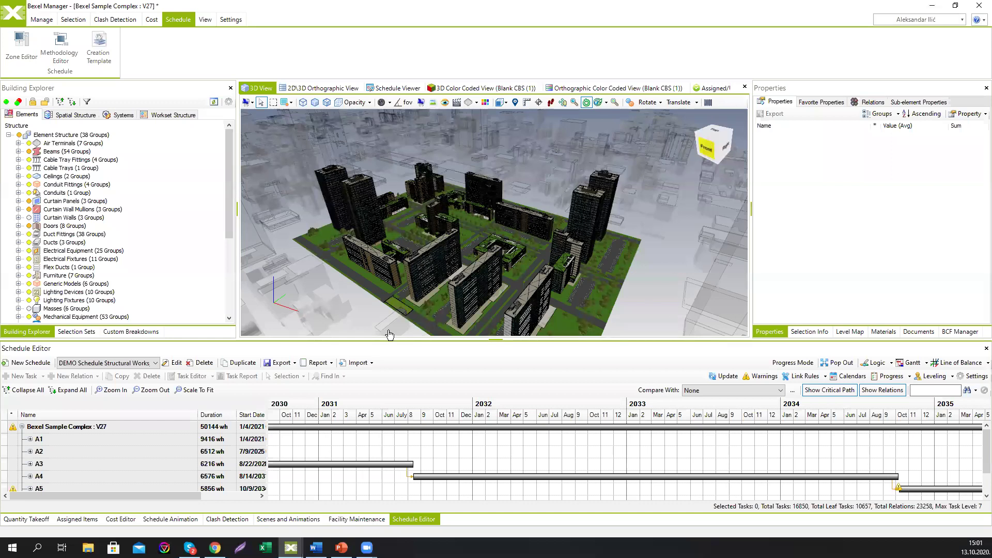
{"action": "left_click", "coordinate": [455, 261]}
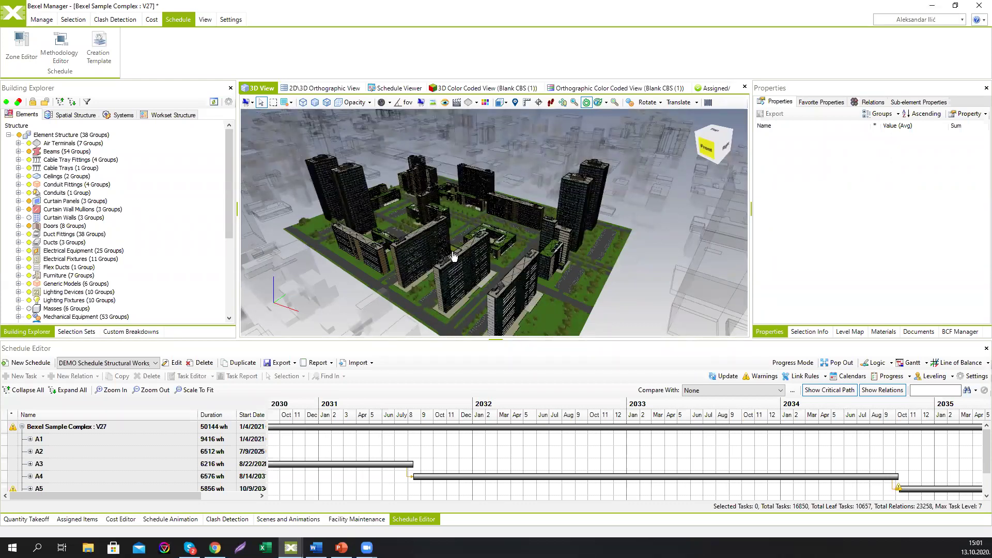
Step: Show the complex's schedule in a maximized separate window with all tasks expanded and the Gantt chart scaled to fit
{"action": "left_click", "coordinate": [838, 363]}
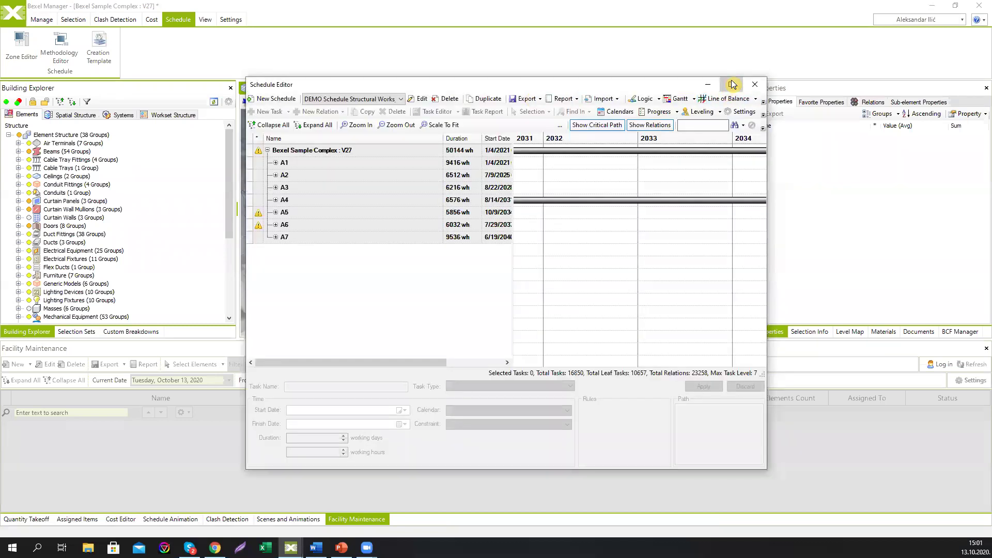
{"action": "left_click", "coordinate": [730, 82]}
{"action": "left_click", "coordinate": [83, 45]}
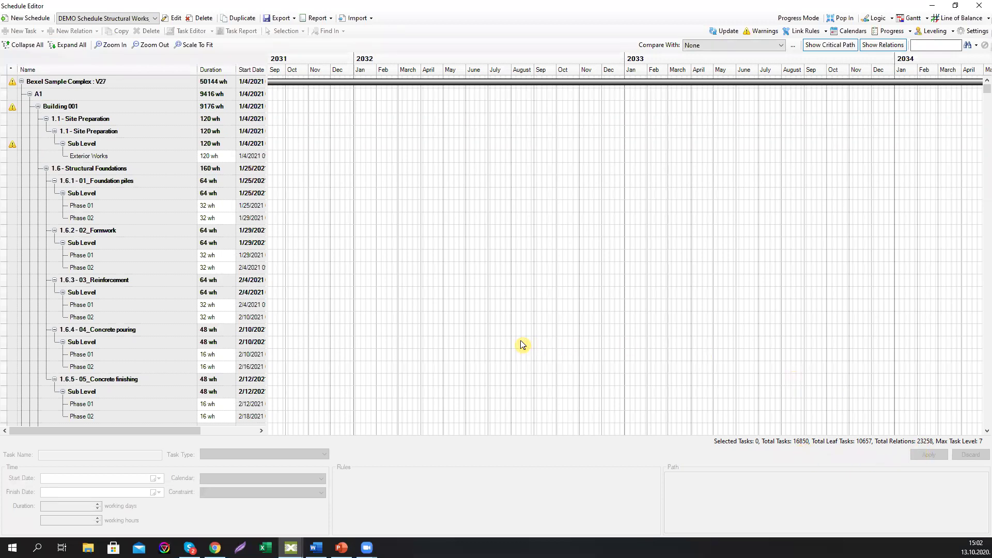
{"action": "left_click", "coordinate": [90, 83]}
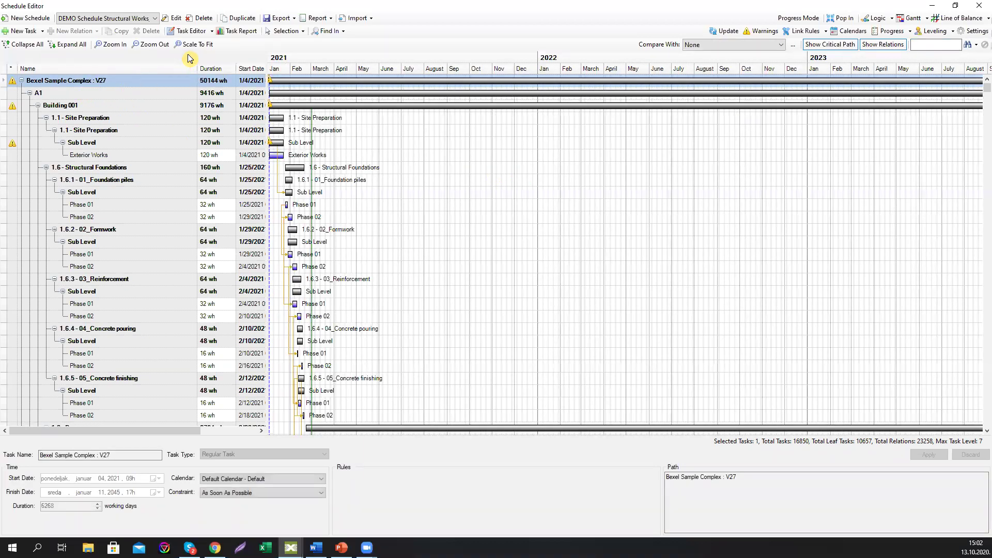
{"action": "left_click", "coordinate": [191, 46]}
{"action": "scroll", "coordinate": [786, 146], "scroll_direction": "down", "scroll_amount": 2}
{"action": "scroll", "coordinate": [786, 146], "scroll_direction": "up", "scroll_amount": 2}
Step: Examine the complex's Line of Balance across its zones, buildings and years, then dock the Schedule Editor
{"action": "left_click", "coordinate": [962, 19]}
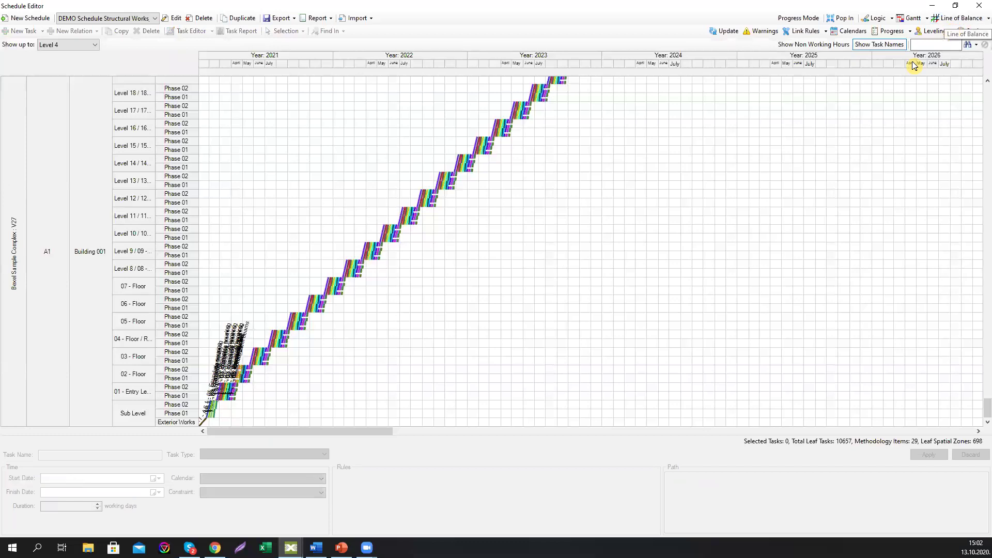
{"action": "scroll", "coordinate": [594, 320], "scroll_direction": "up", "scroll_amount": 5}
{"action": "scroll", "coordinate": [691, 340], "scroll_direction": "up", "scroll_amount": 3}
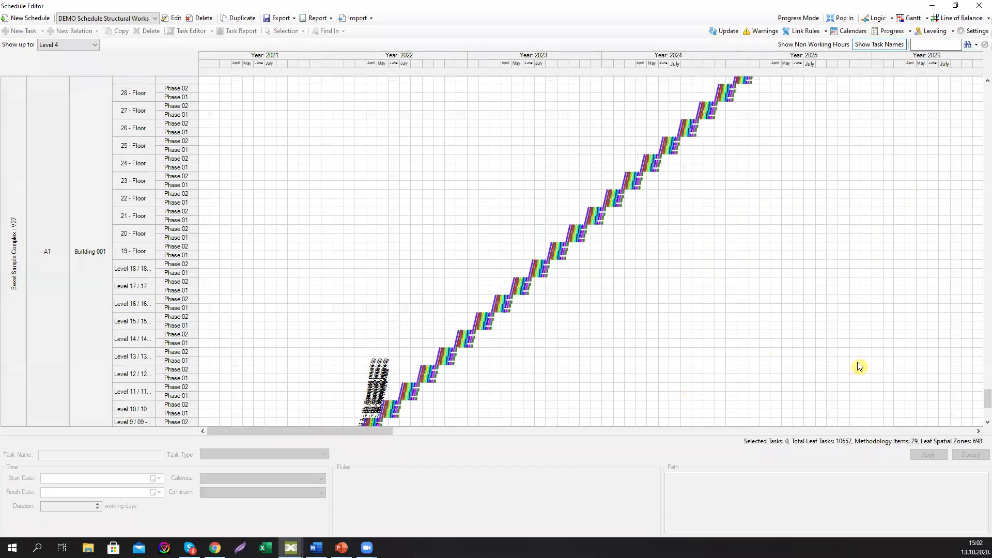
{"action": "left_click_drag", "start_coordinate": [982, 398], "coordinate": [981, 342]}
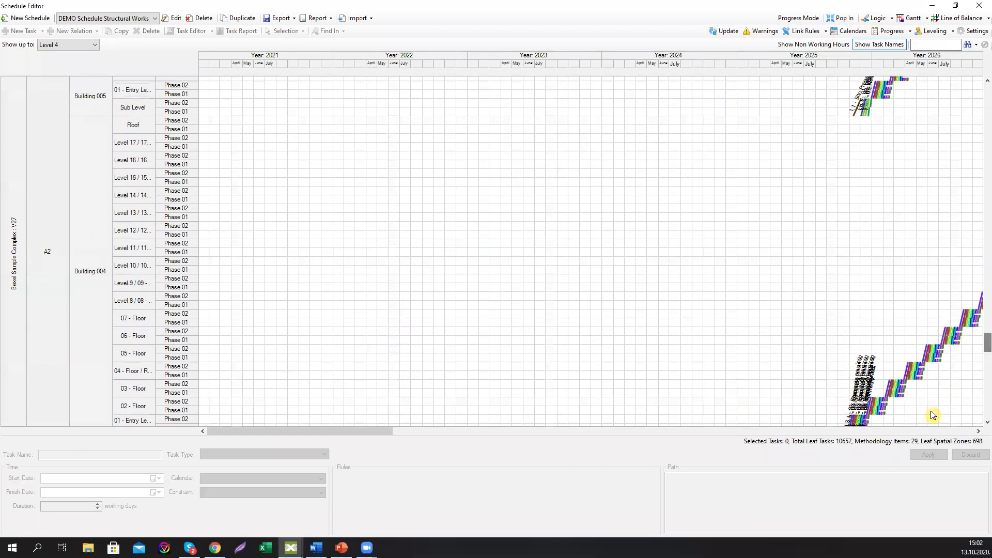
{"action": "left_click_drag", "start_coordinate": [383, 431], "coordinate": [564, 431]}
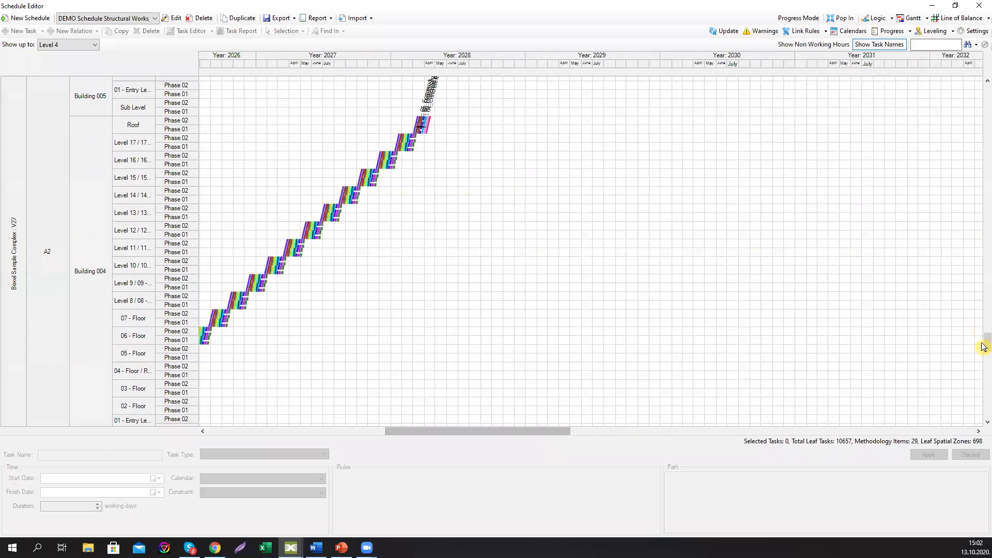
{"action": "left_click_drag", "start_coordinate": [982, 338], "coordinate": [983, 209]}
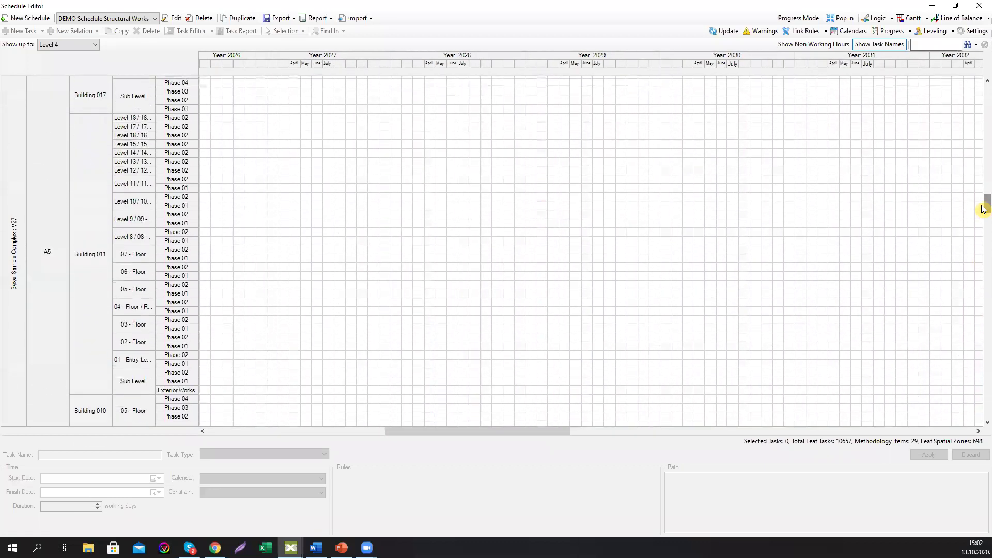
{"action": "left_click", "coordinate": [981, 8]}
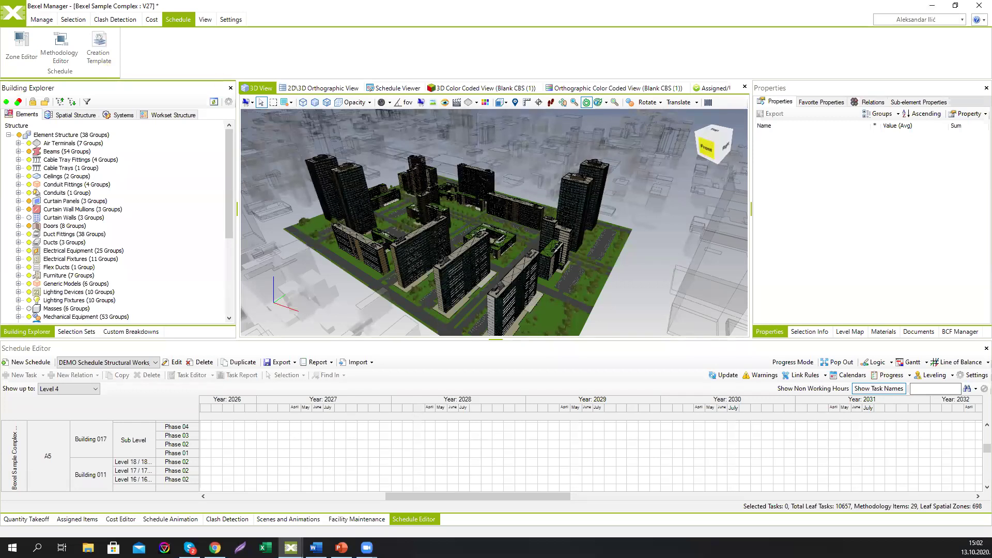
Step: View the Buildings zone and then the Blocks zone in a maximized Zone Editor
{"action": "left_click", "coordinate": [24, 56]}
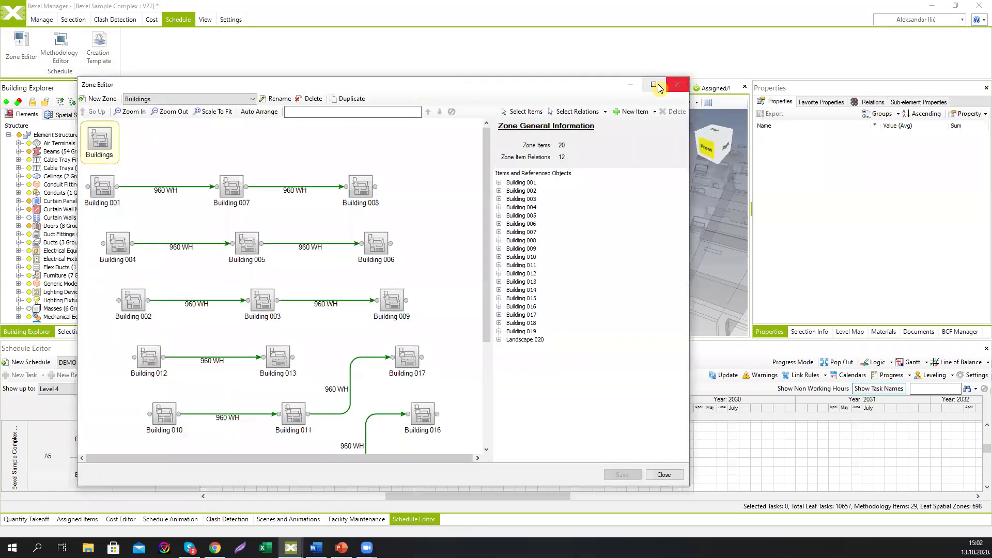
{"action": "left_click", "coordinate": [657, 85]}
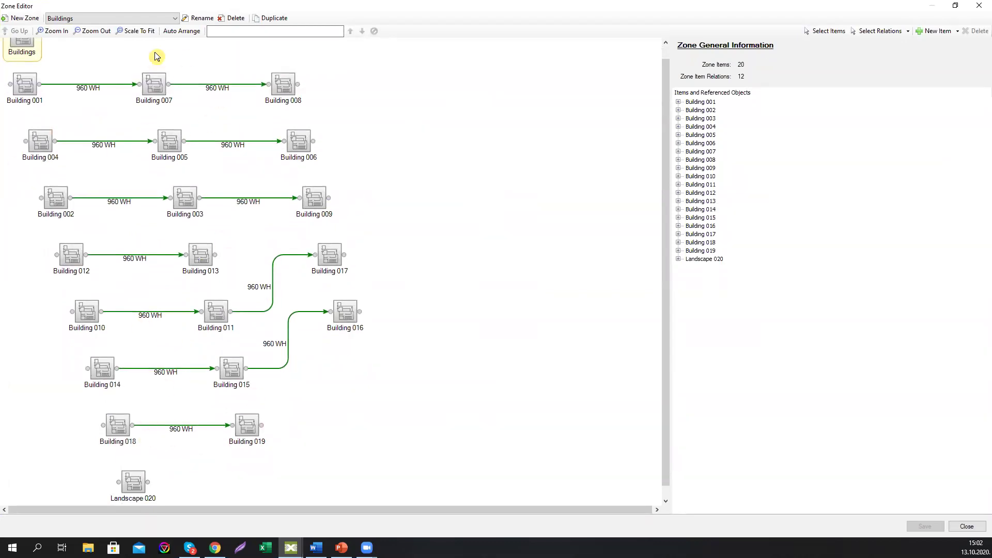
{"action": "left_click", "coordinate": [172, 19]}
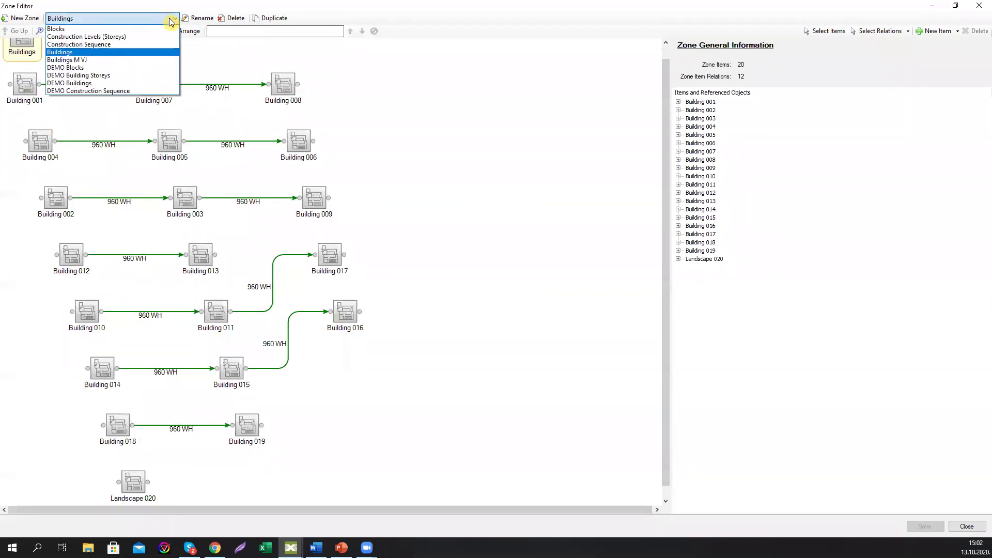
{"action": "left_click", "coordinate": [160, 28]}
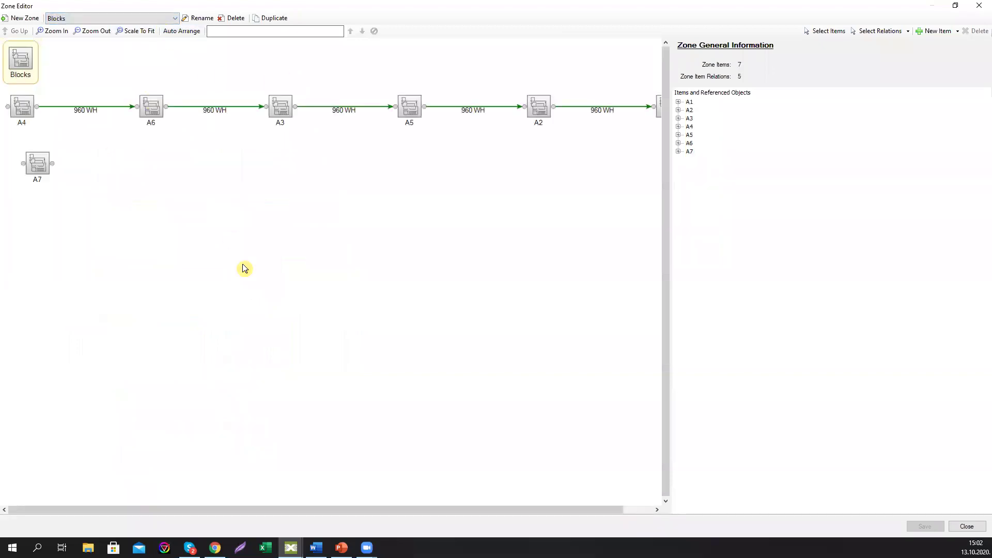
Step: View the Construction Levels (Storeys) and Construction Sequence zones, then close the Zone Editor
{"action": "left_click", "coordinate": [172, 20]}
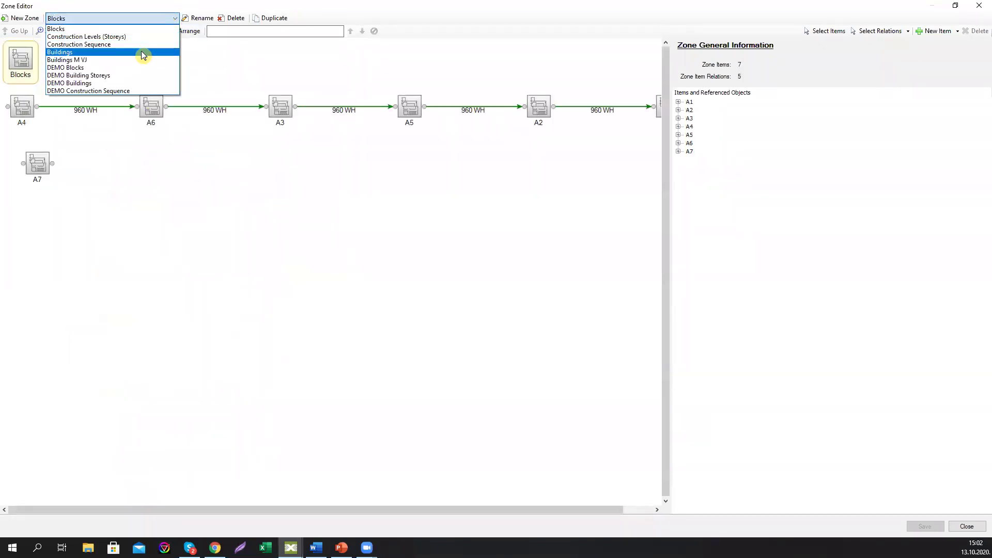
{"action": "left_click", "coordinate": [133, 38]}
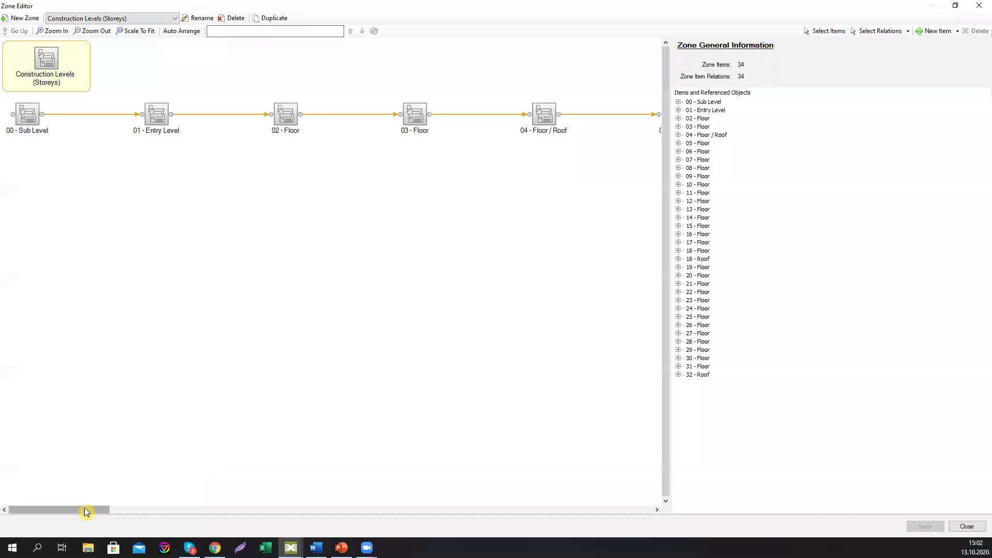
{"action": "left_click_drag", "start_coordinate": [84, 512], "coordinate": [62, 500]}
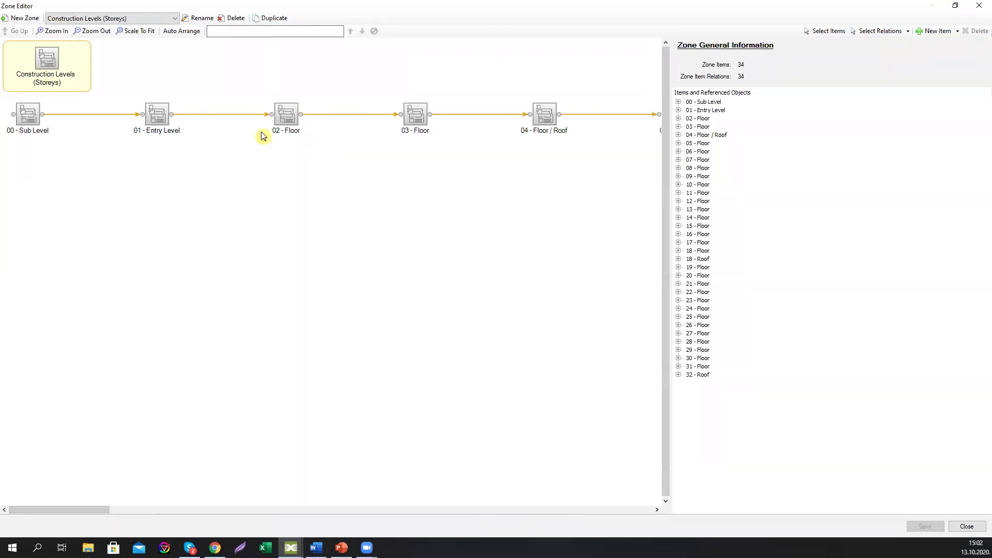
{"action": "left_click", "coordinate": [163, 19]}
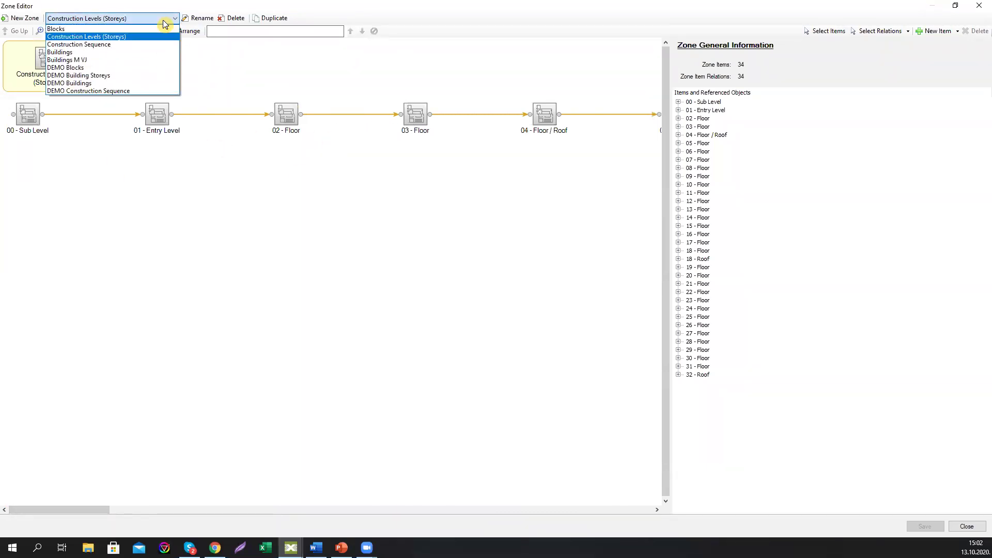
{"action": "left_click", "coordinate": [128, 44]}
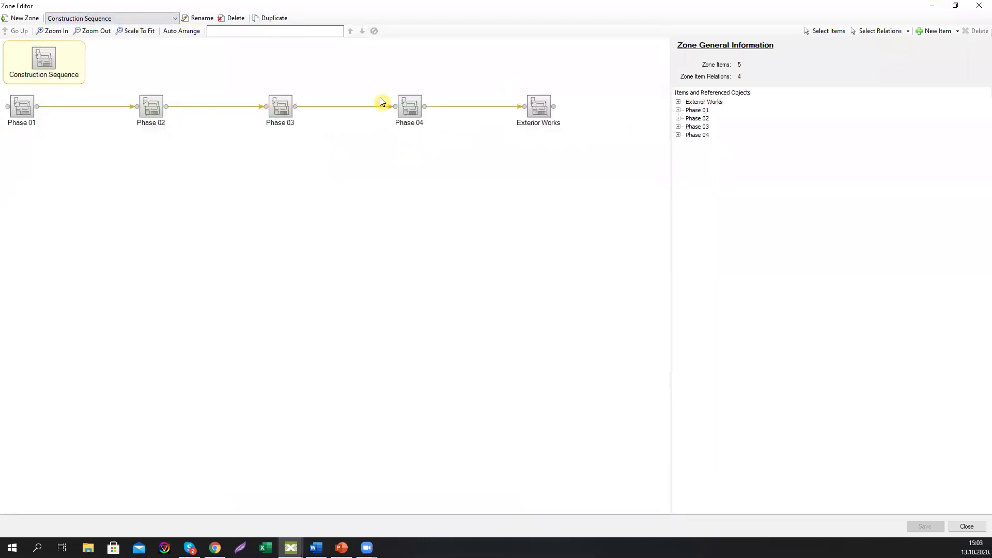
{"action": "left_click", "coordinate": [979, 5]}
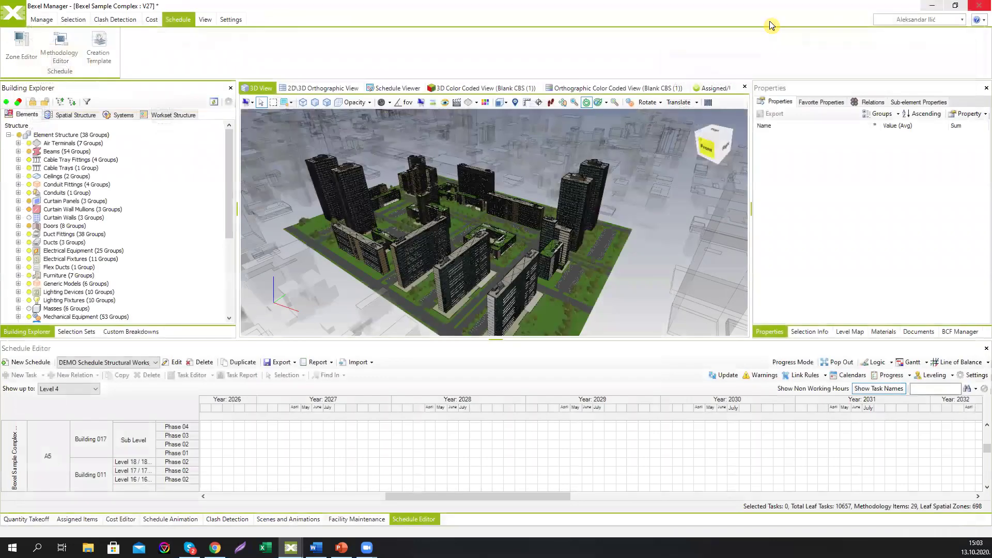
Step: Review the complex's QTO Based LOB Methodology along its work sequence in a maximized Methodology Editor, then close the editor
{"action": "left_click", "coordinate": [76, 47]}
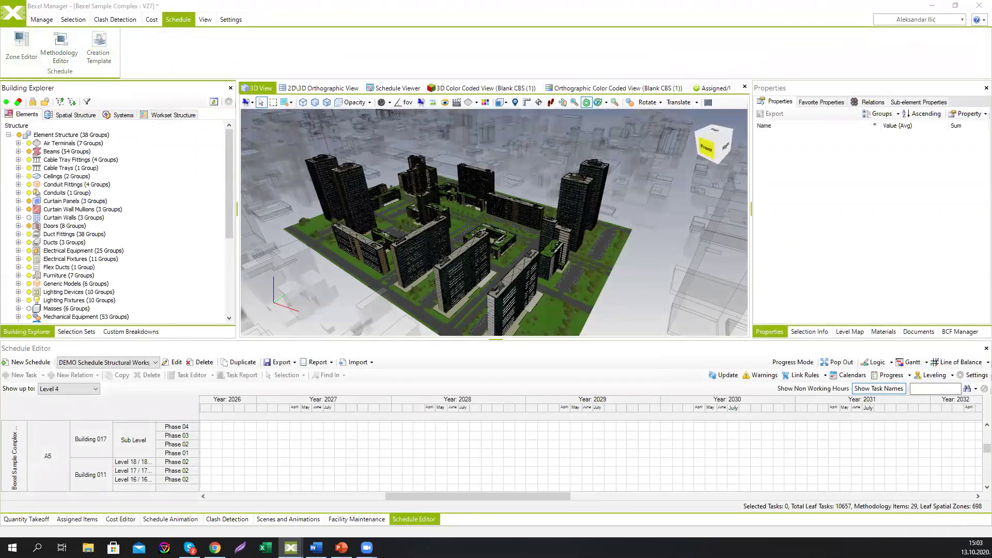
{"action": "left_click", "coordinate": [673, 67]}
{"action": "left_click_drag", "start_coordinate": [141, 509], "coordinate": [345, 521]}
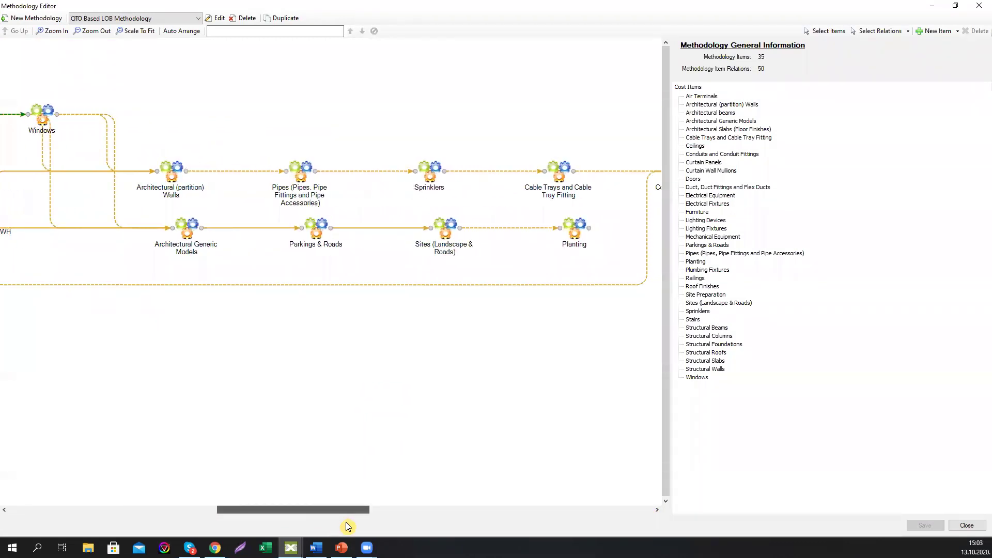
{"action": "left_click", "coordinate": [980, 7]}
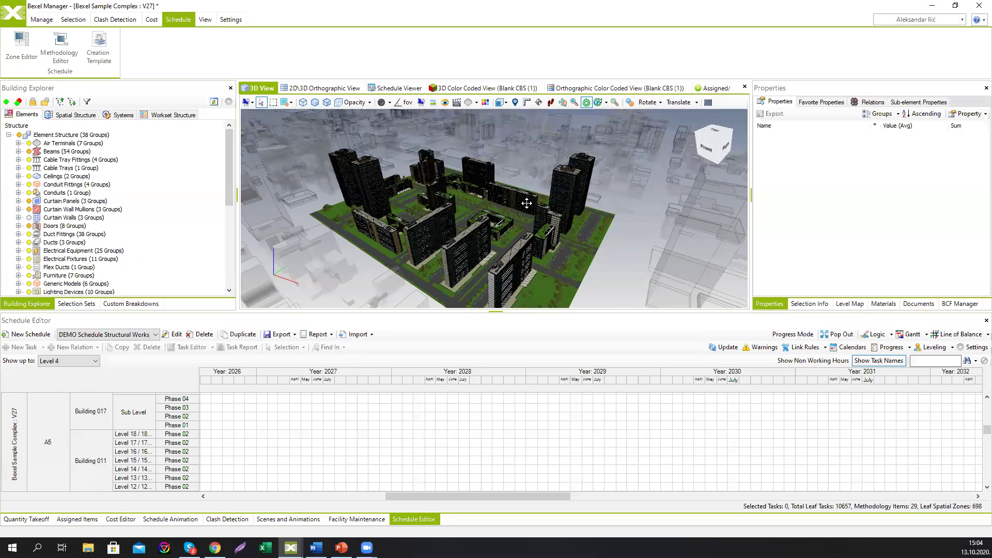
Step: Look over the complex's buildings in 3D, then bring up the open Zoom windows for switching
{"action": "left_click_drag", "start_coordinate": [648, 127], "coordinate": [577, 159]}
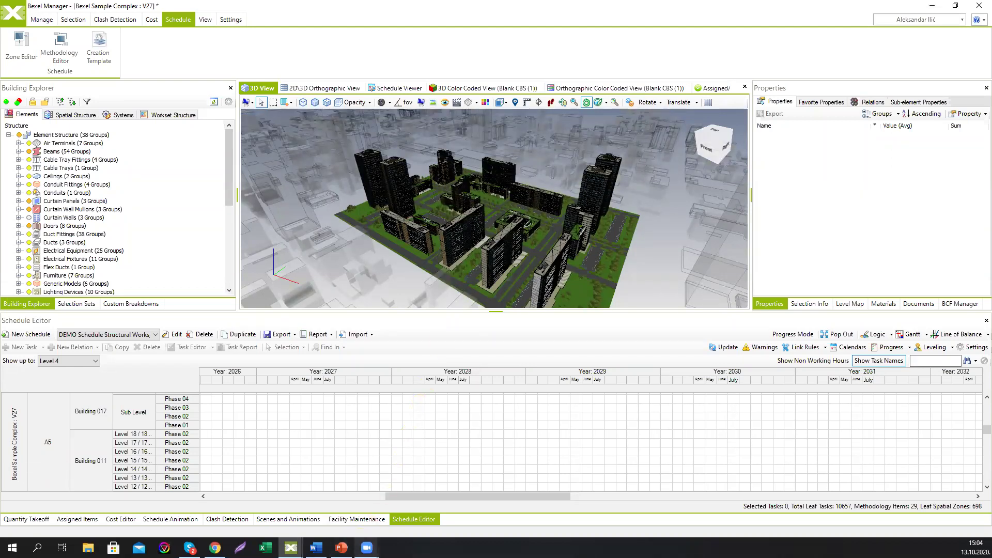
{"action": "left_click", "coordinate": [366, 546]}
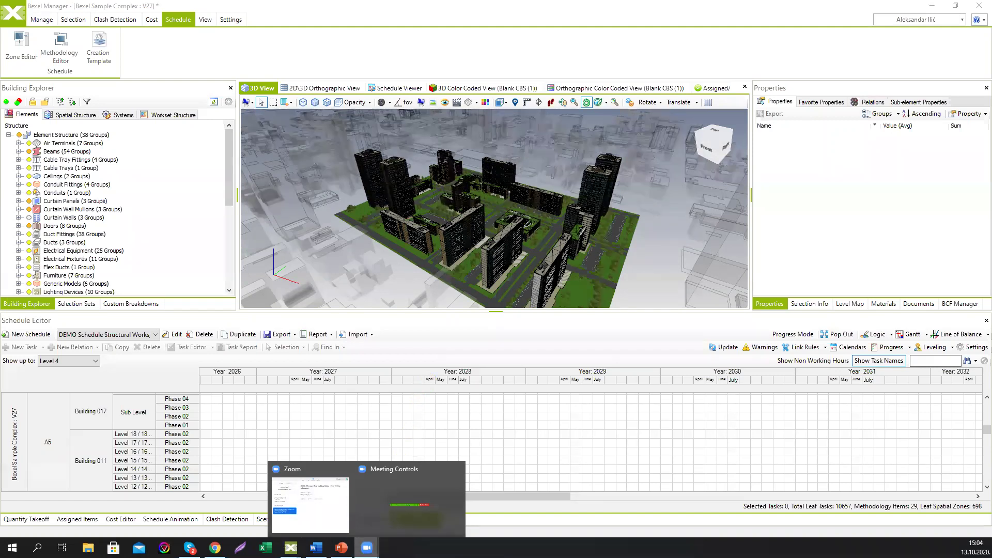